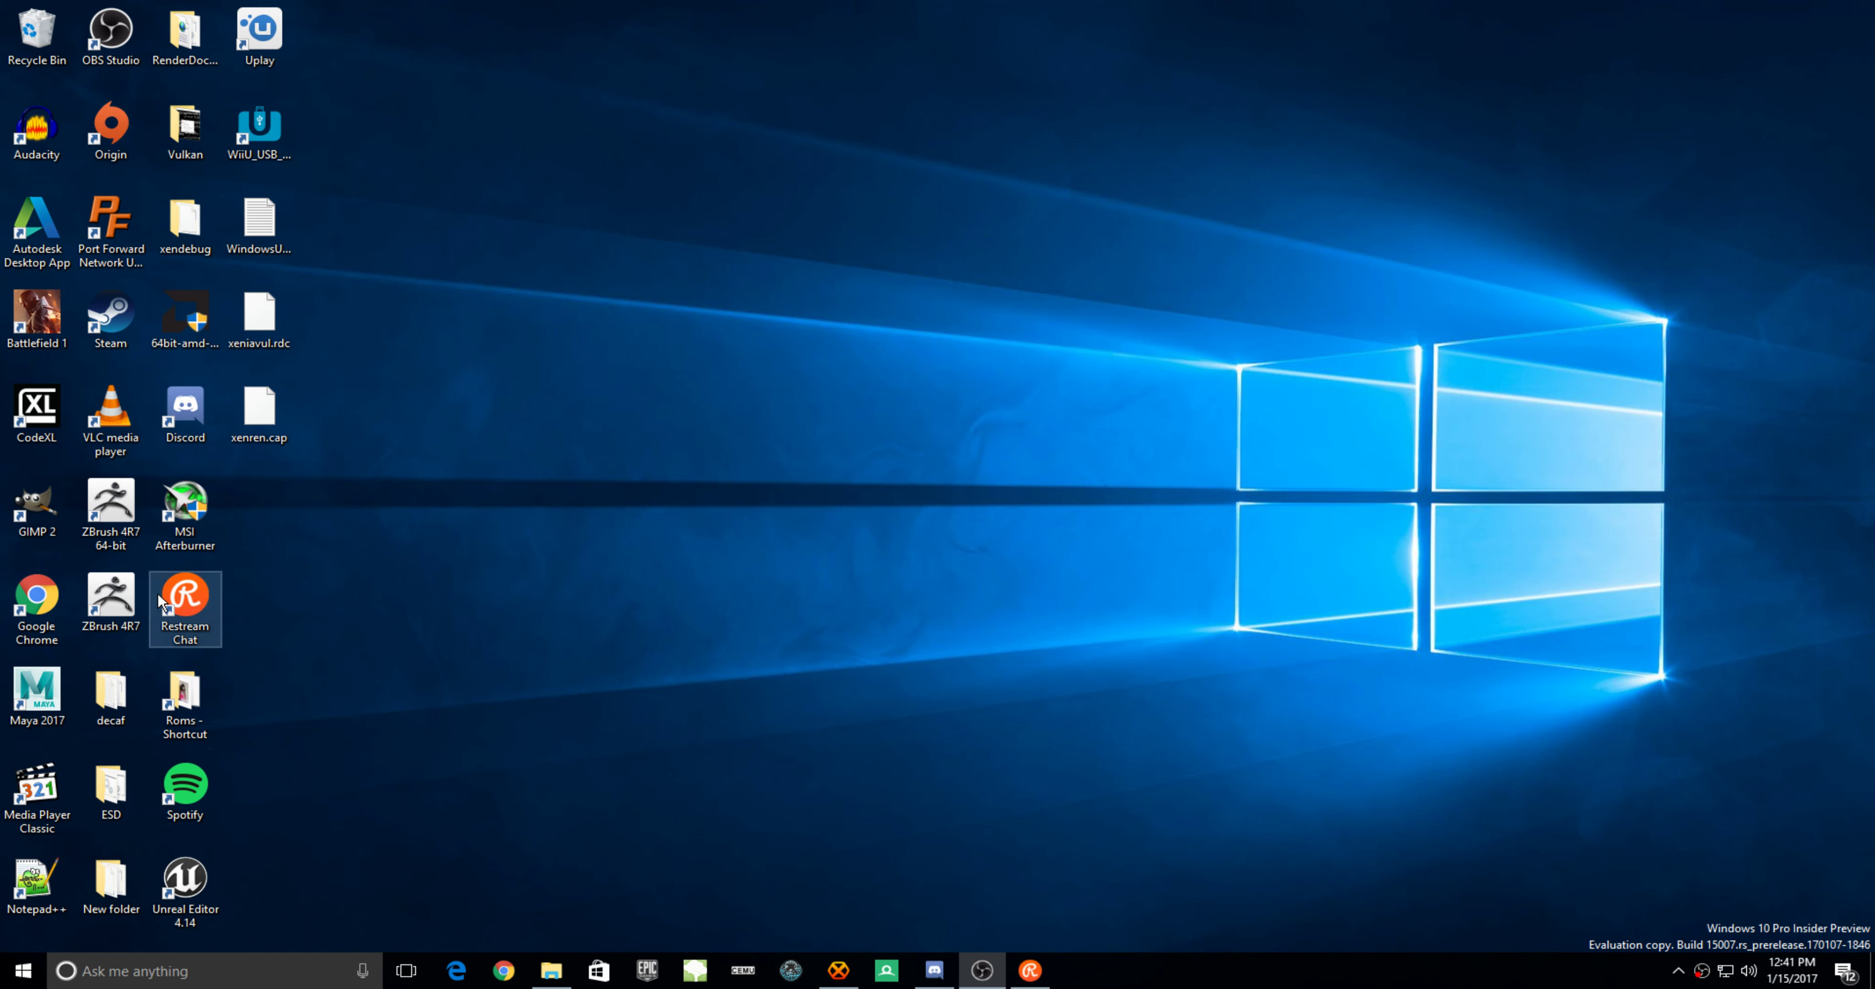
# Launch the Epic Games Launcher from the taskbar so it opens on the Unreal Engine Community page
pyautogui.click(509, 970)
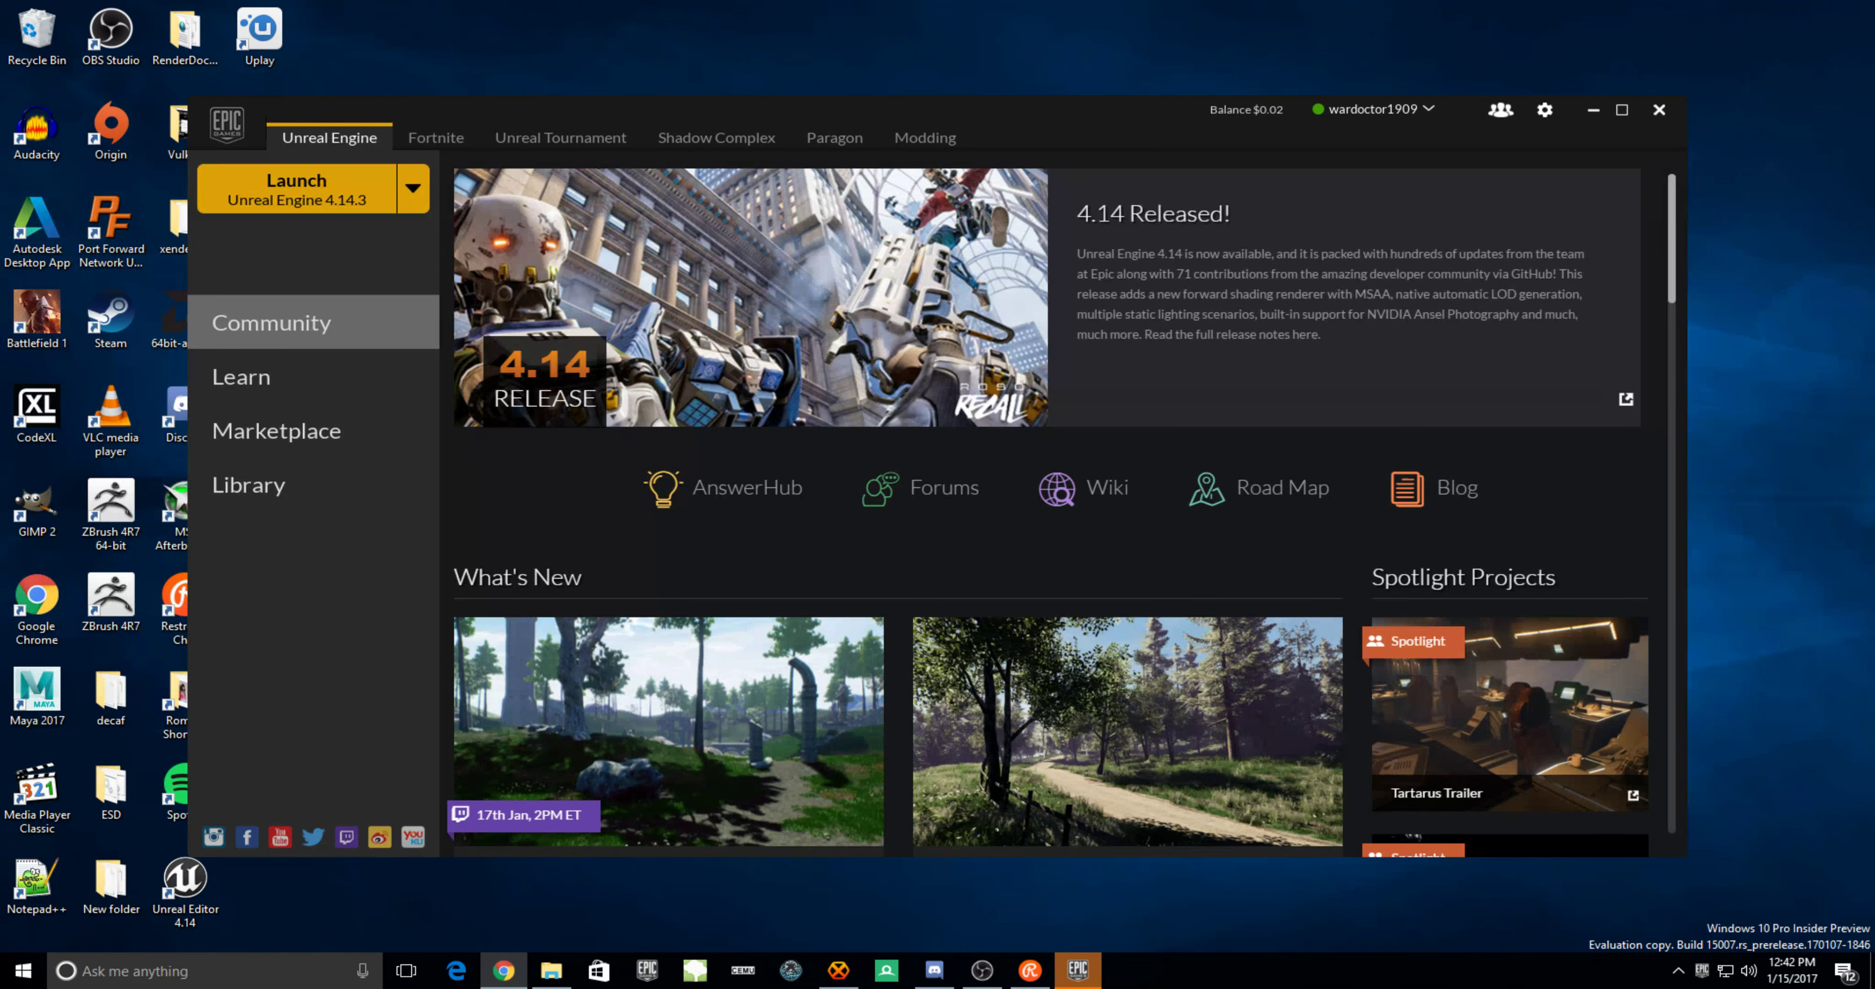
# From the Library's My Projects, open OceanProject with engine 4.14.3
pyautogui.click(407, 486)
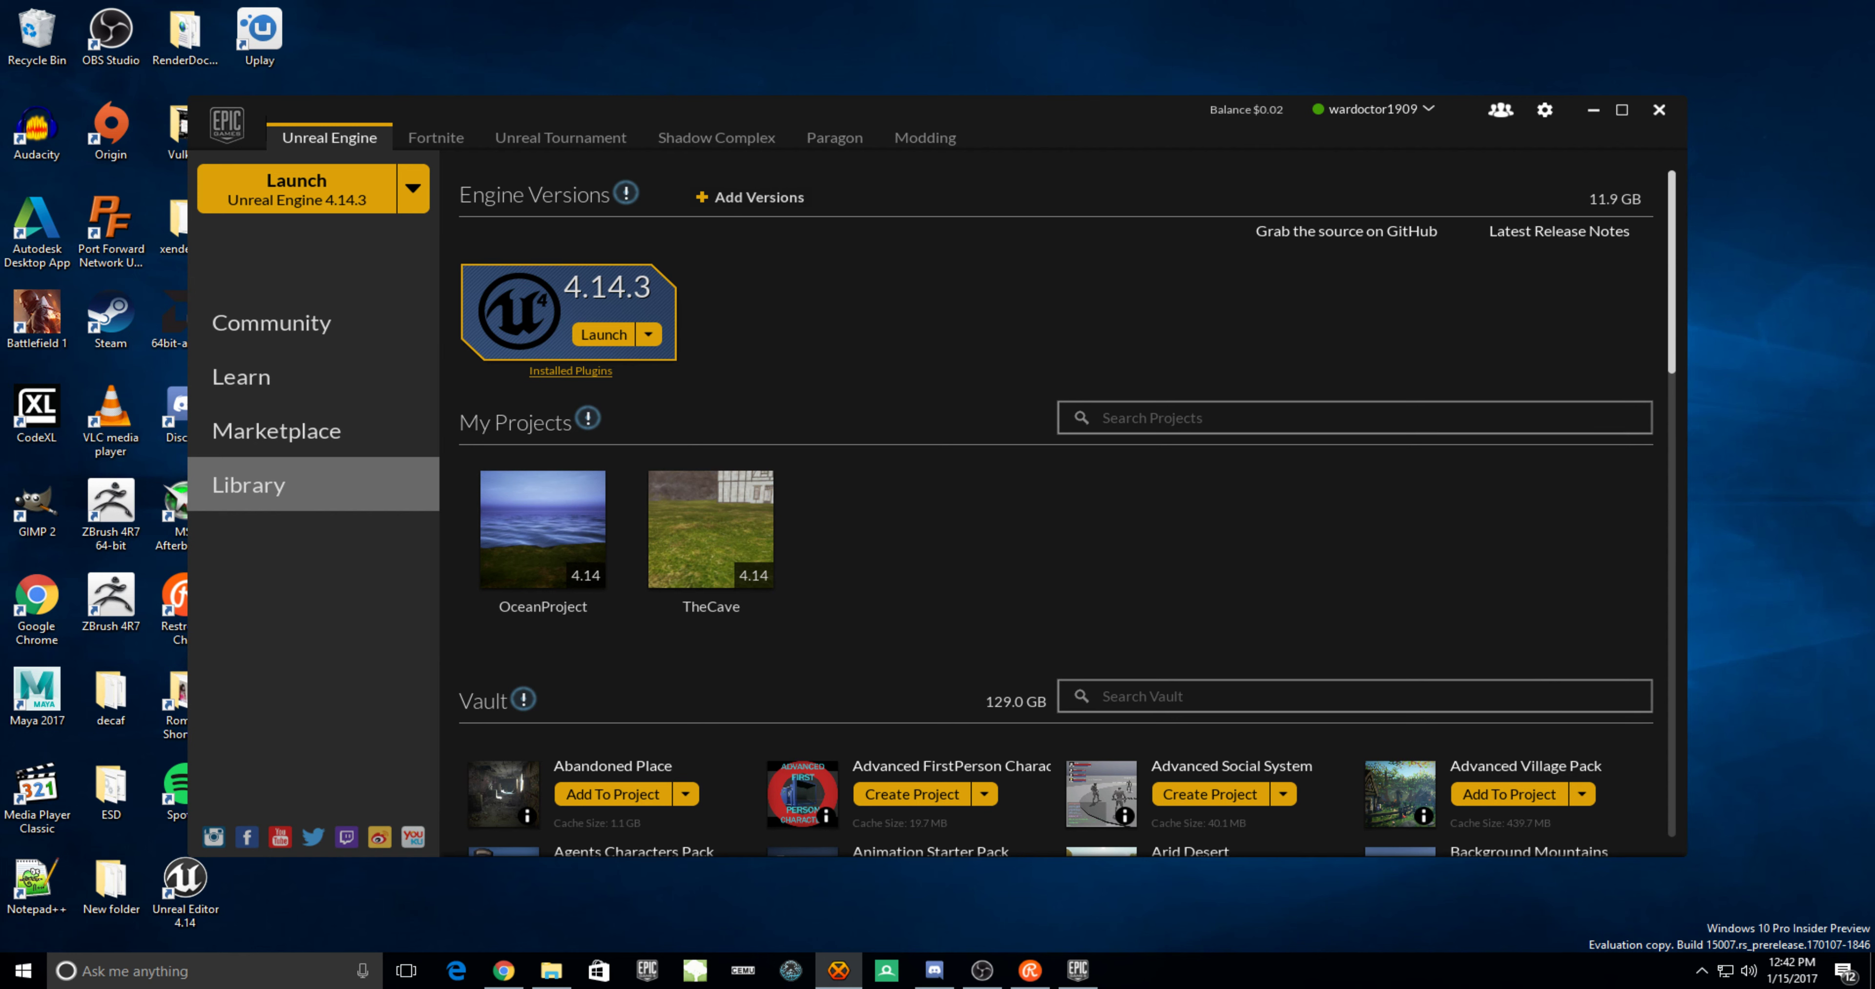
pyautogui.rightClick(544, 564)
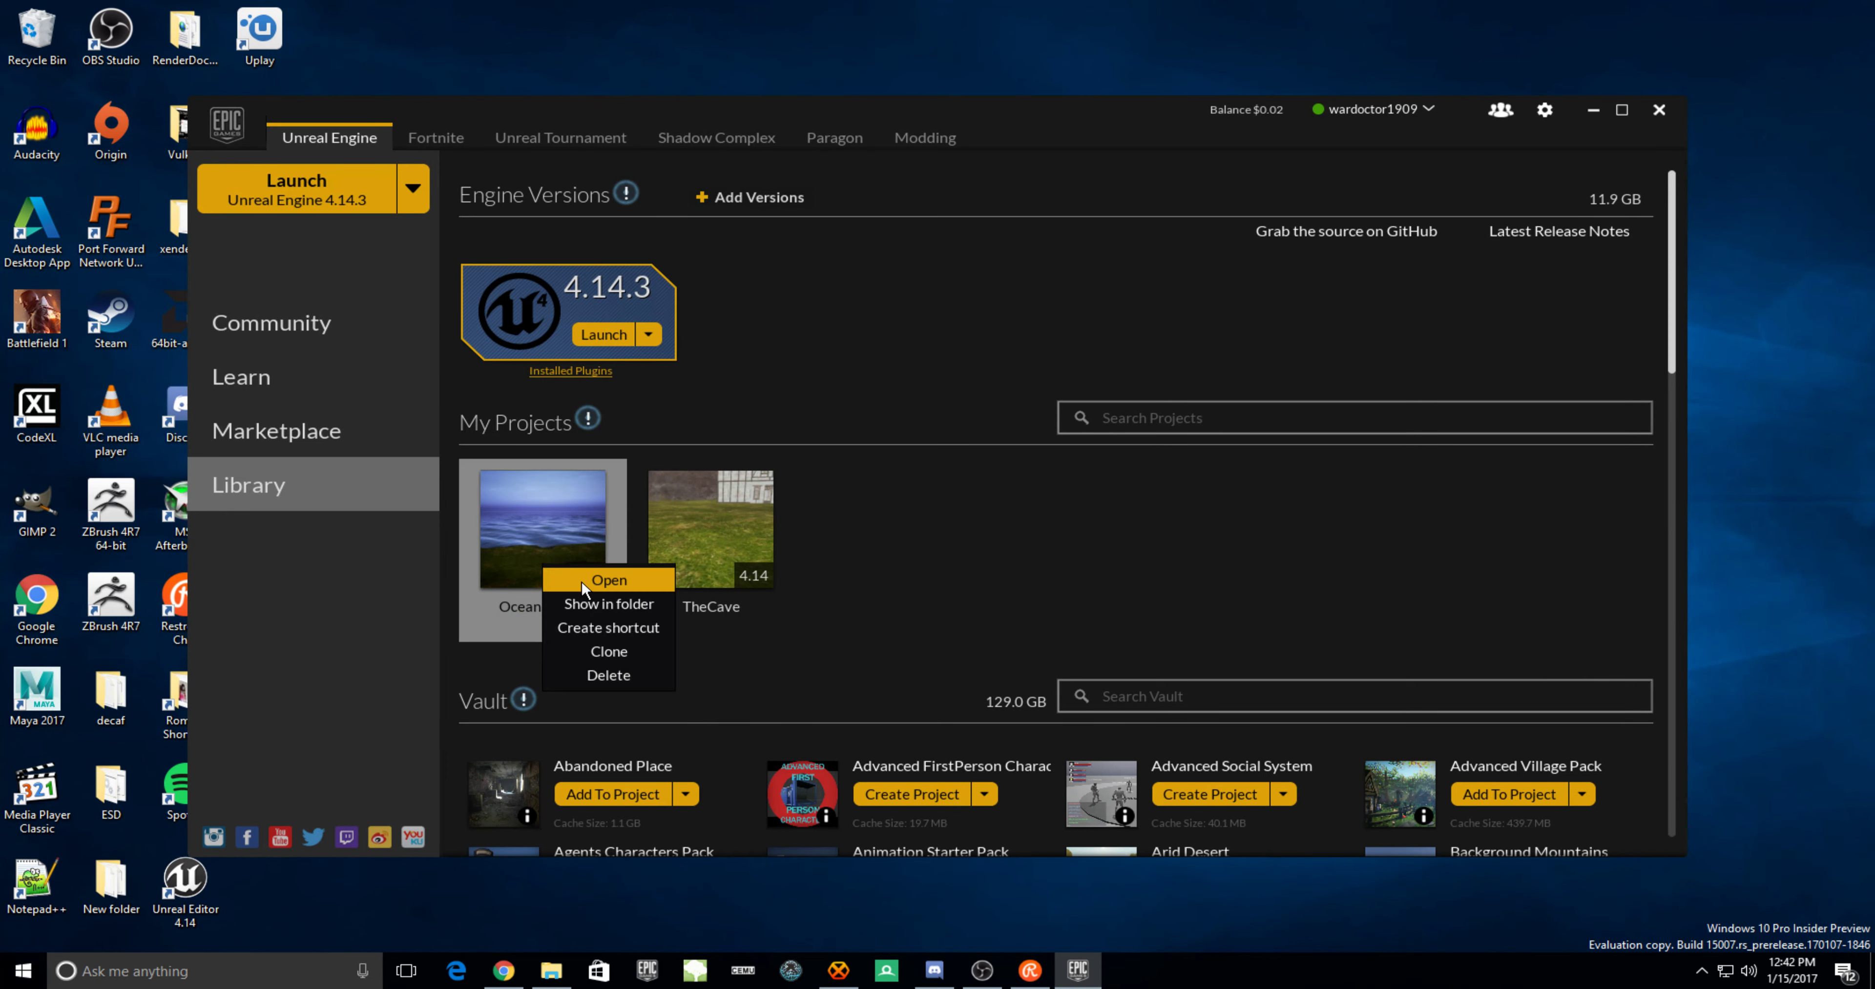
pyautogui.click(582, 588)
pyautogui.rightClick(594, 582)
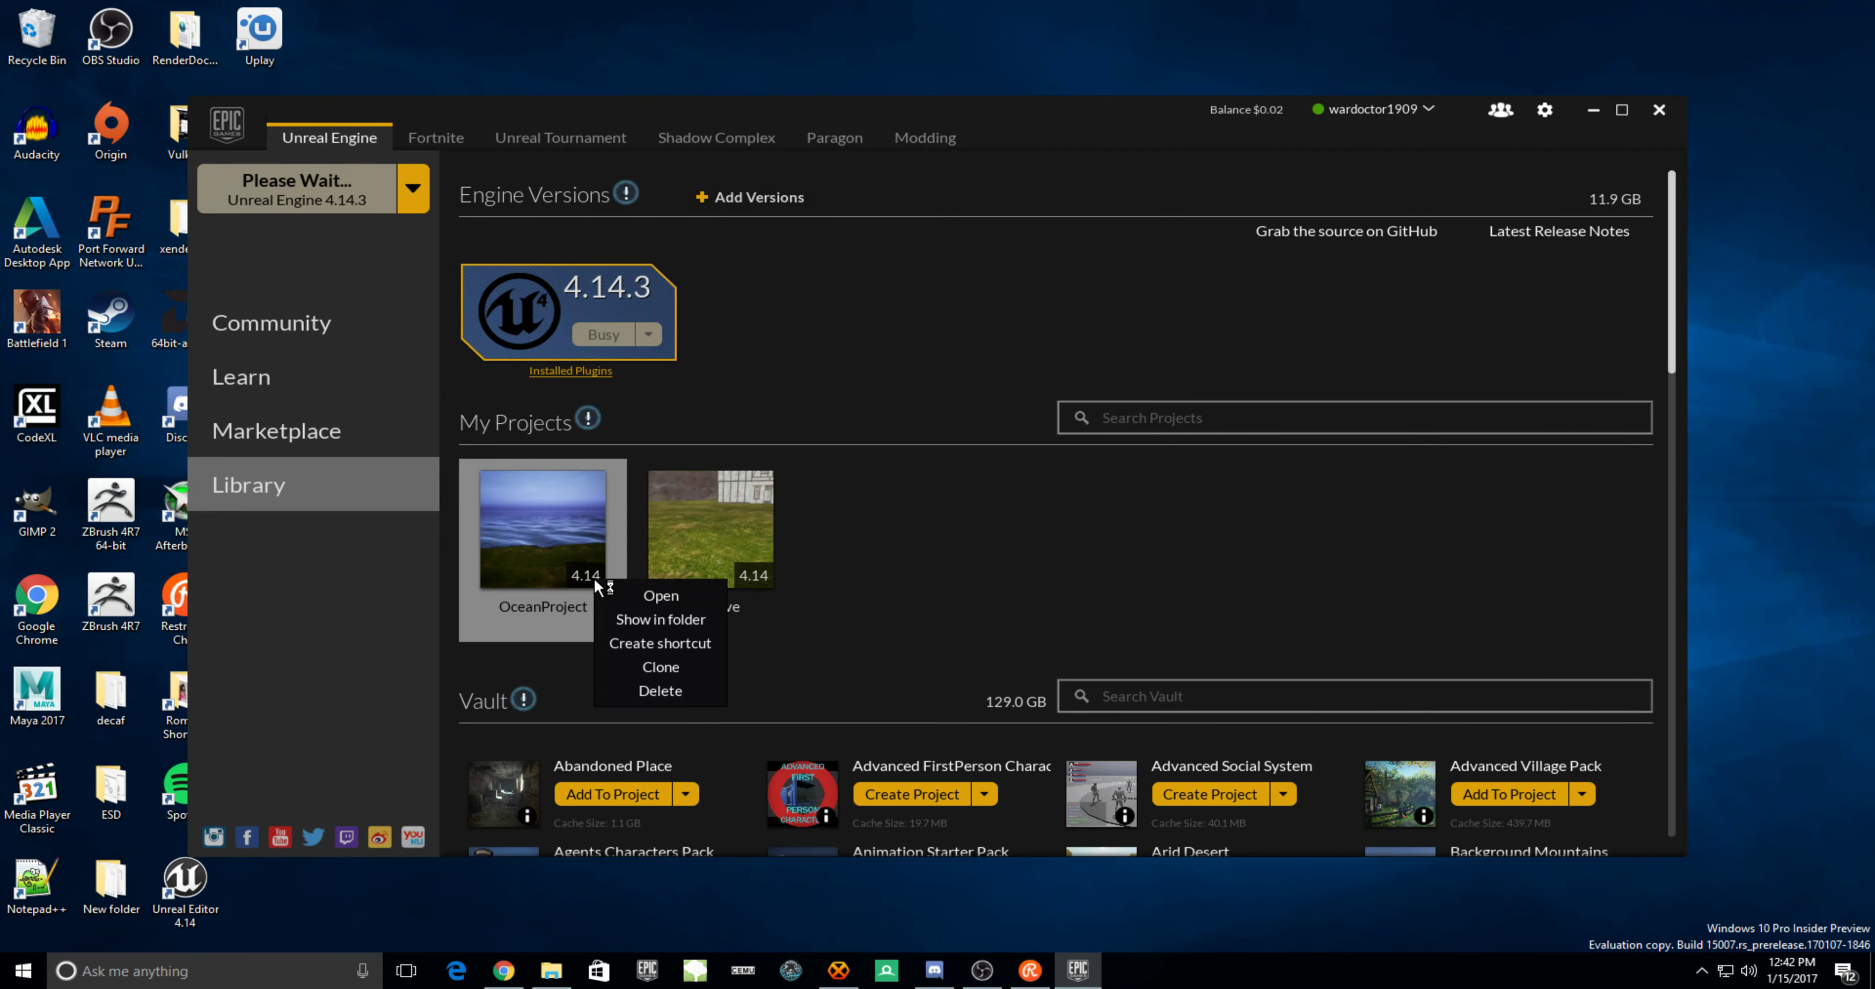
# Minimize the launcher and let OceanProject finish loading the LowLands level
pyautogui.click(1592, 113)
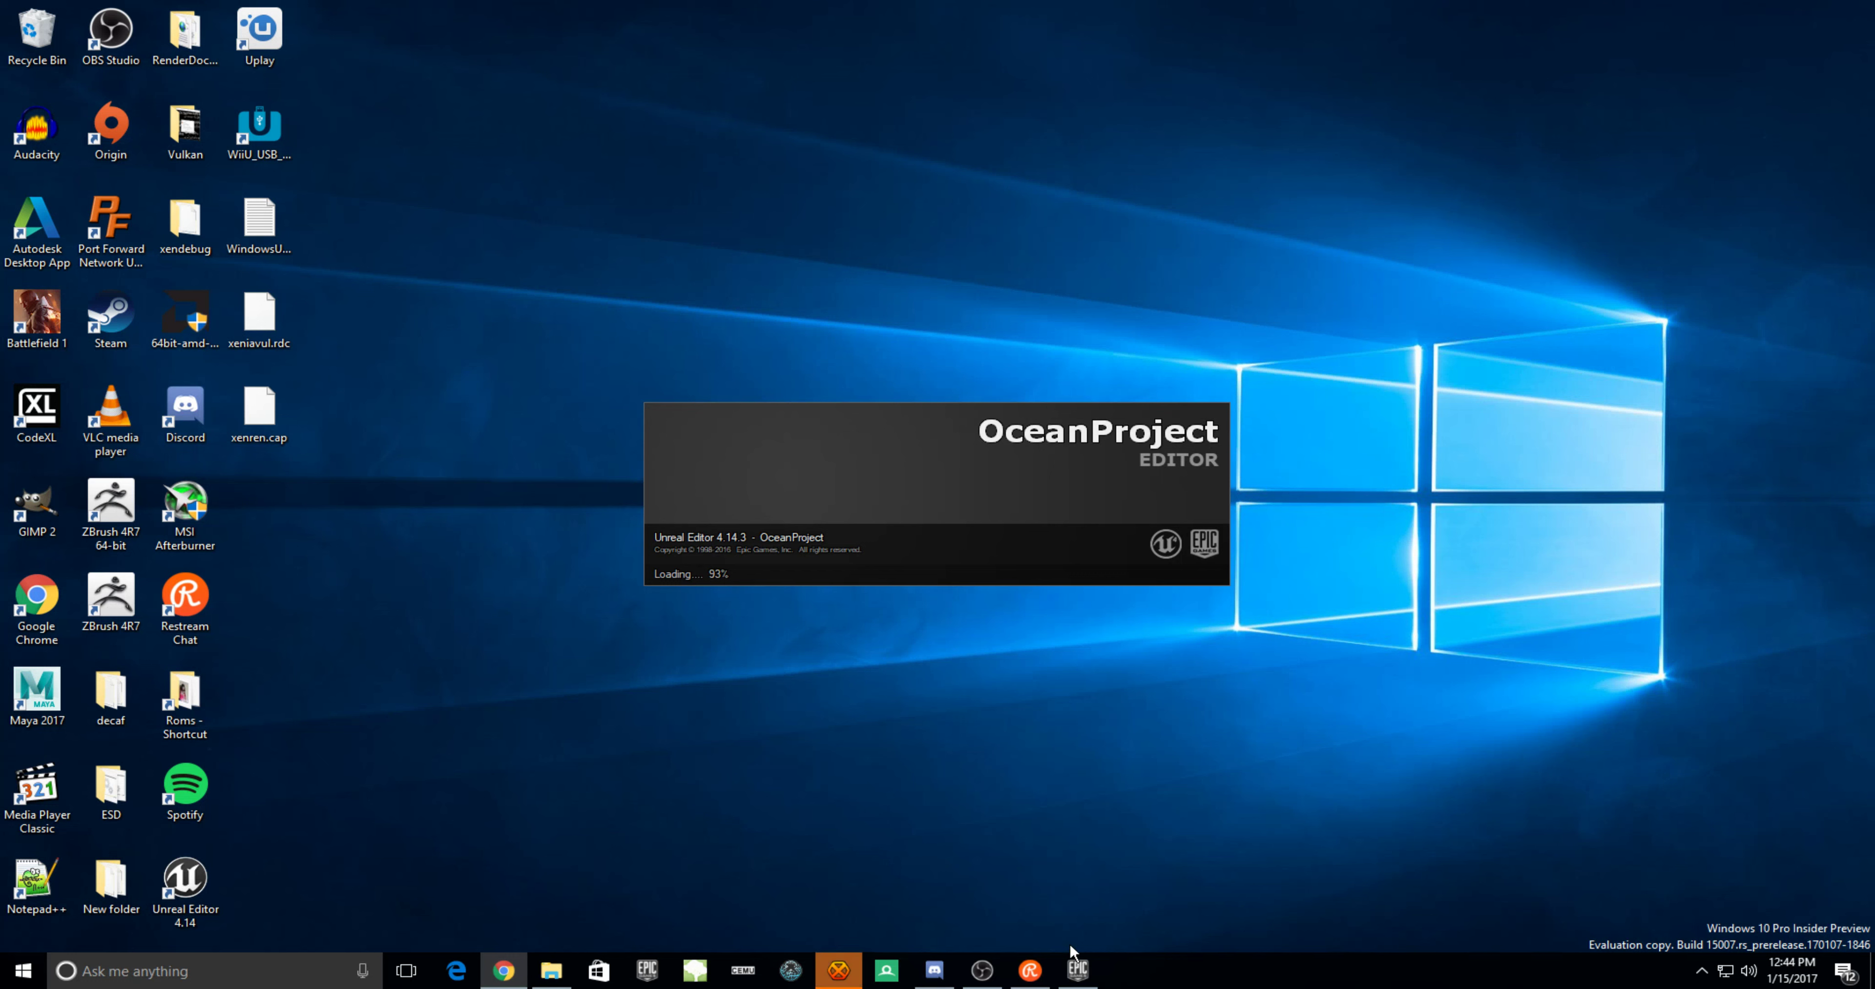
pyautogui.moveTo(847, 969)
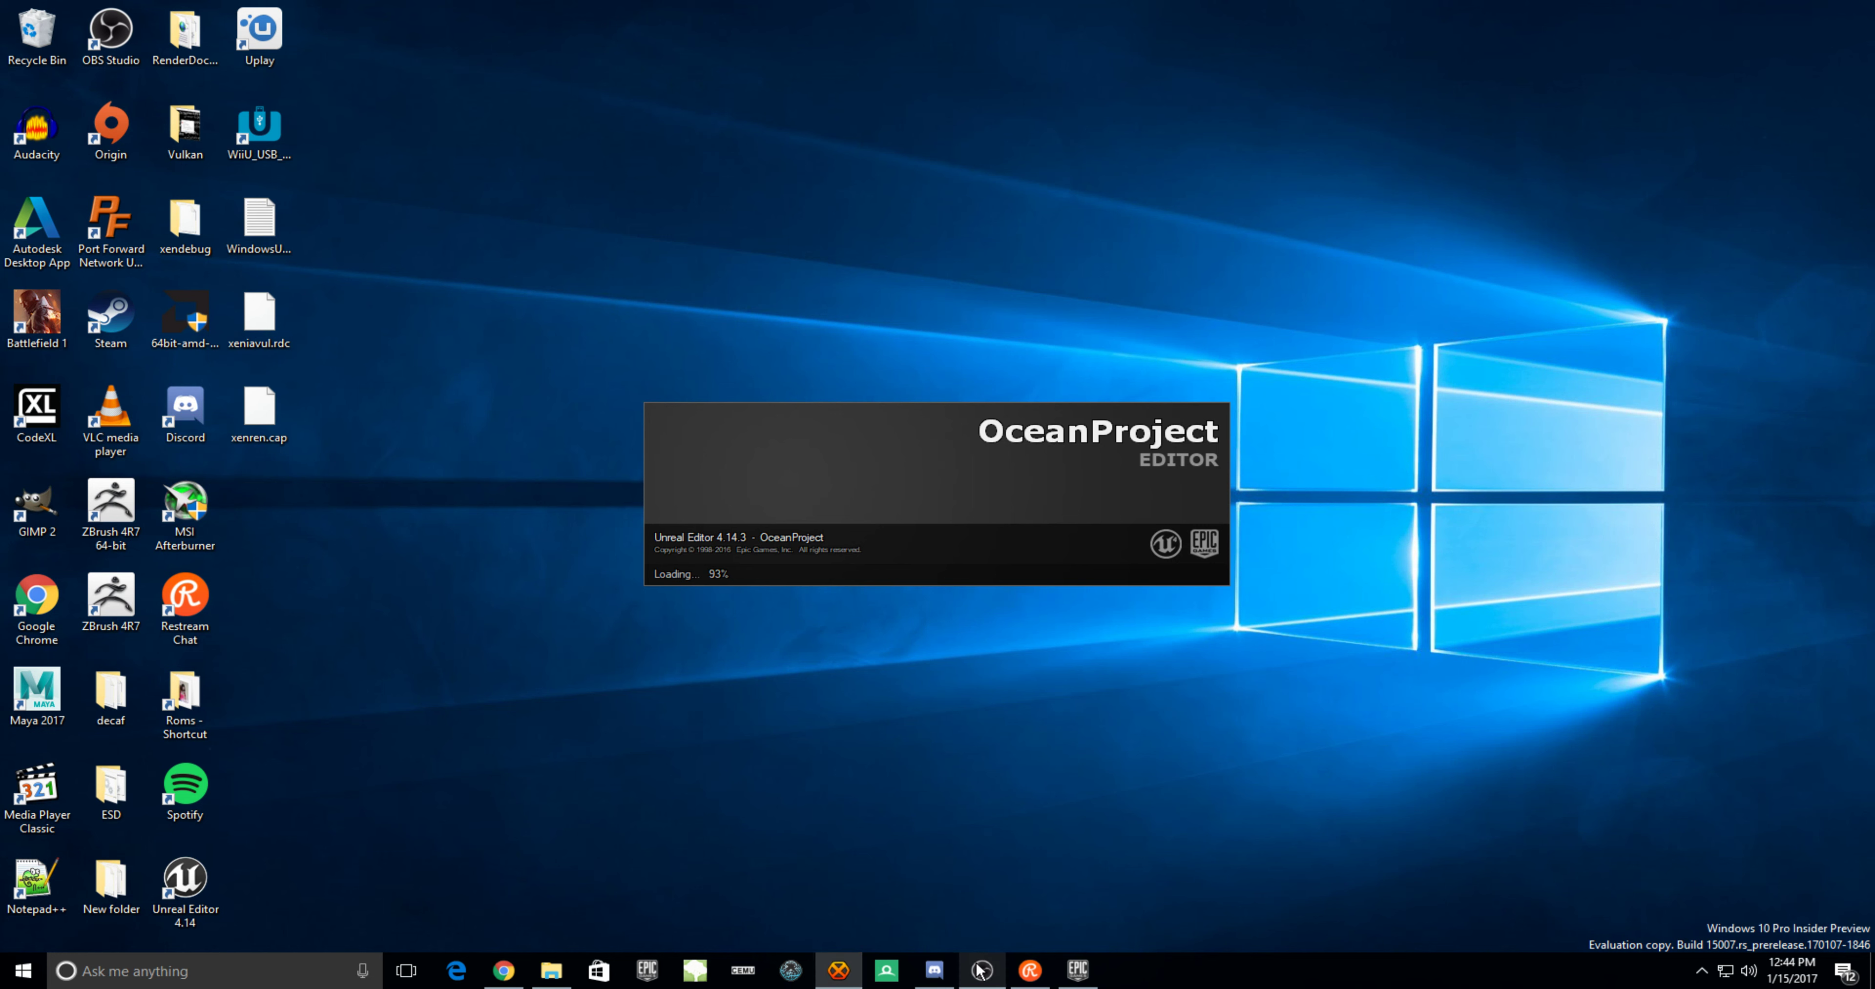
pyautogui.click(994, 982)
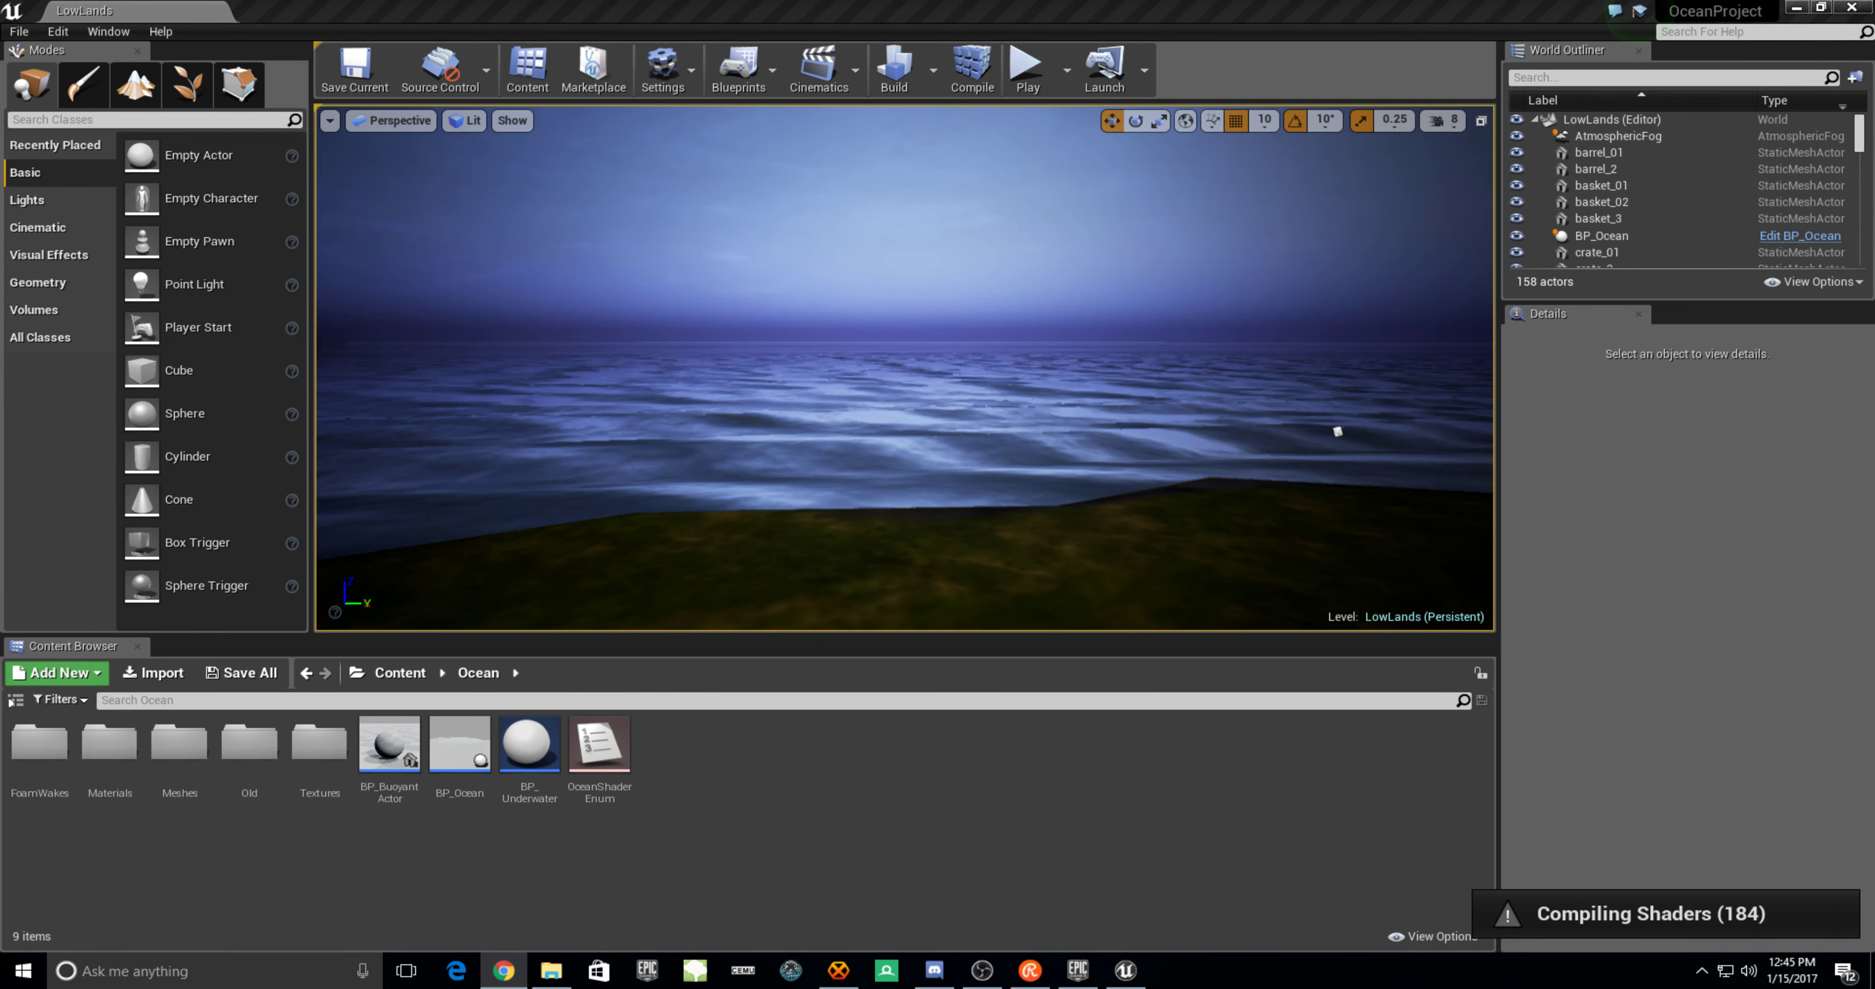
# Fly the view to the shore's timber houses, lowering camera speed from 8 to 4
pyautogui.moveTo(1337, 431); pyautogui.dragTo(1289, 422, button='right')
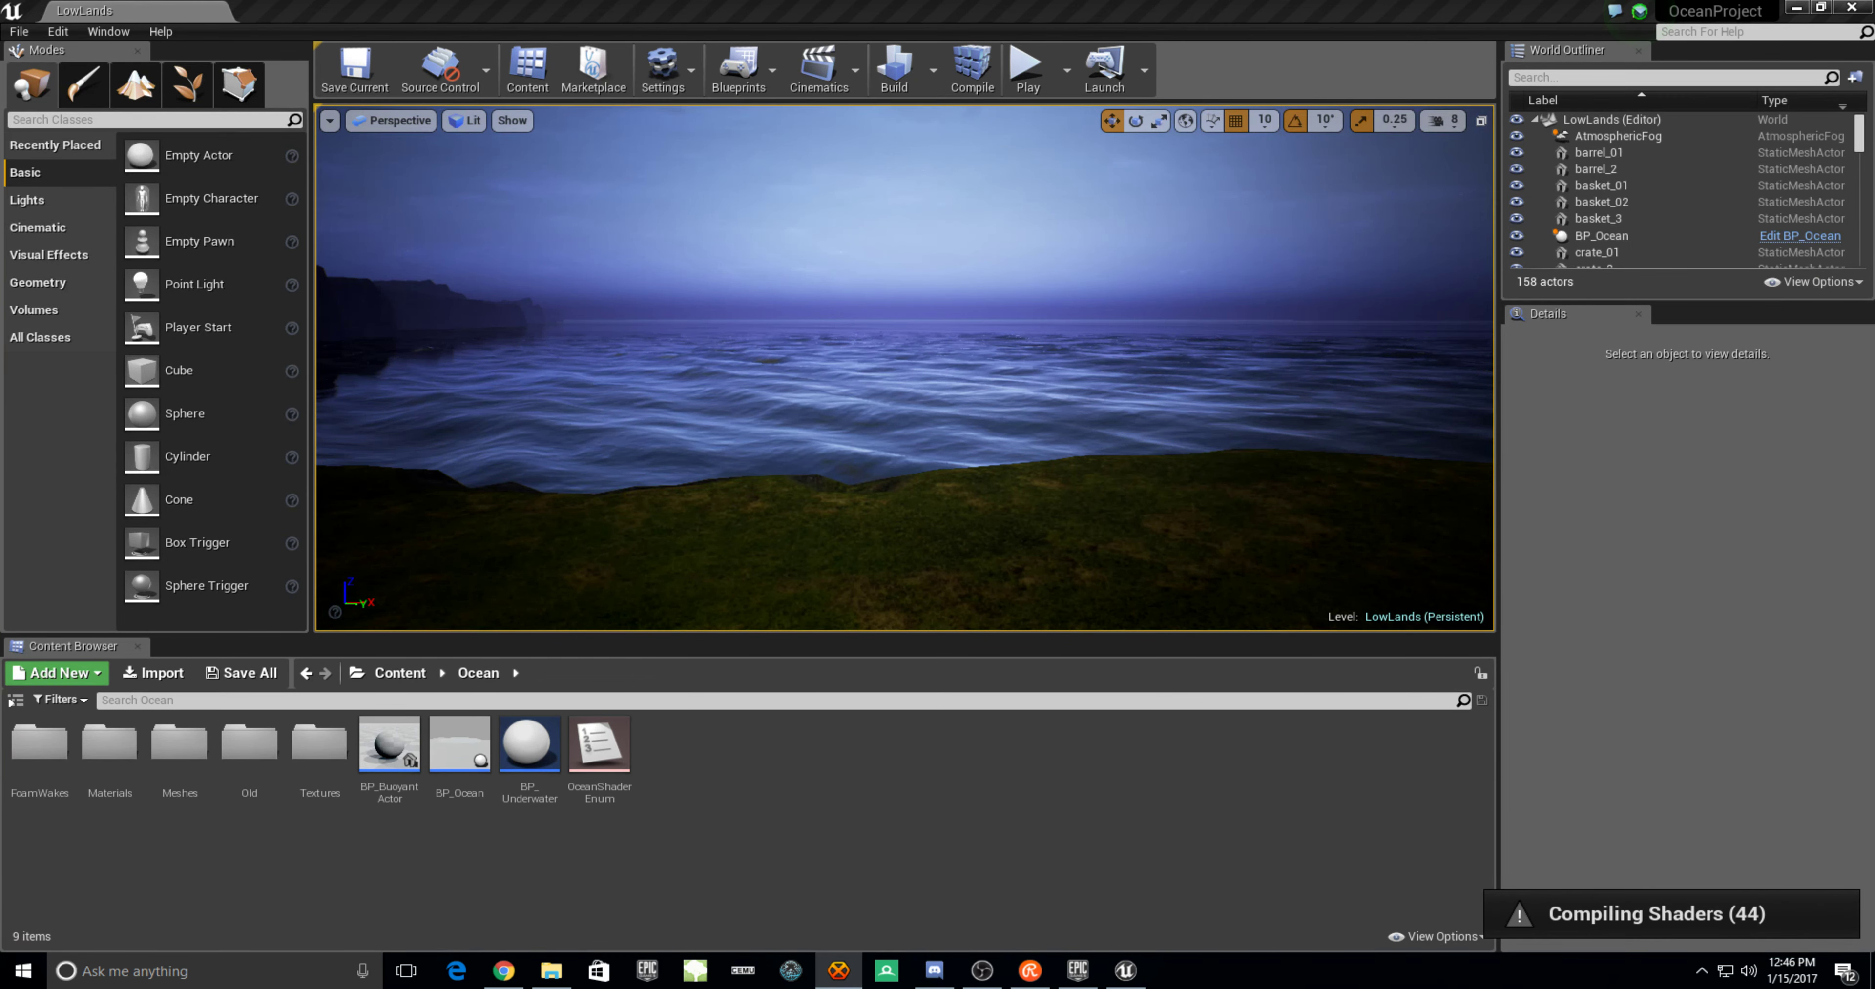
pyautogui.moveTo(899, 285)
pyautogui.mouseDown(button='right')
pyautogui.moveTo(845, 254)
pyautogui.moveTo(902, 306)
pyautogui.mouseUp(button='right')
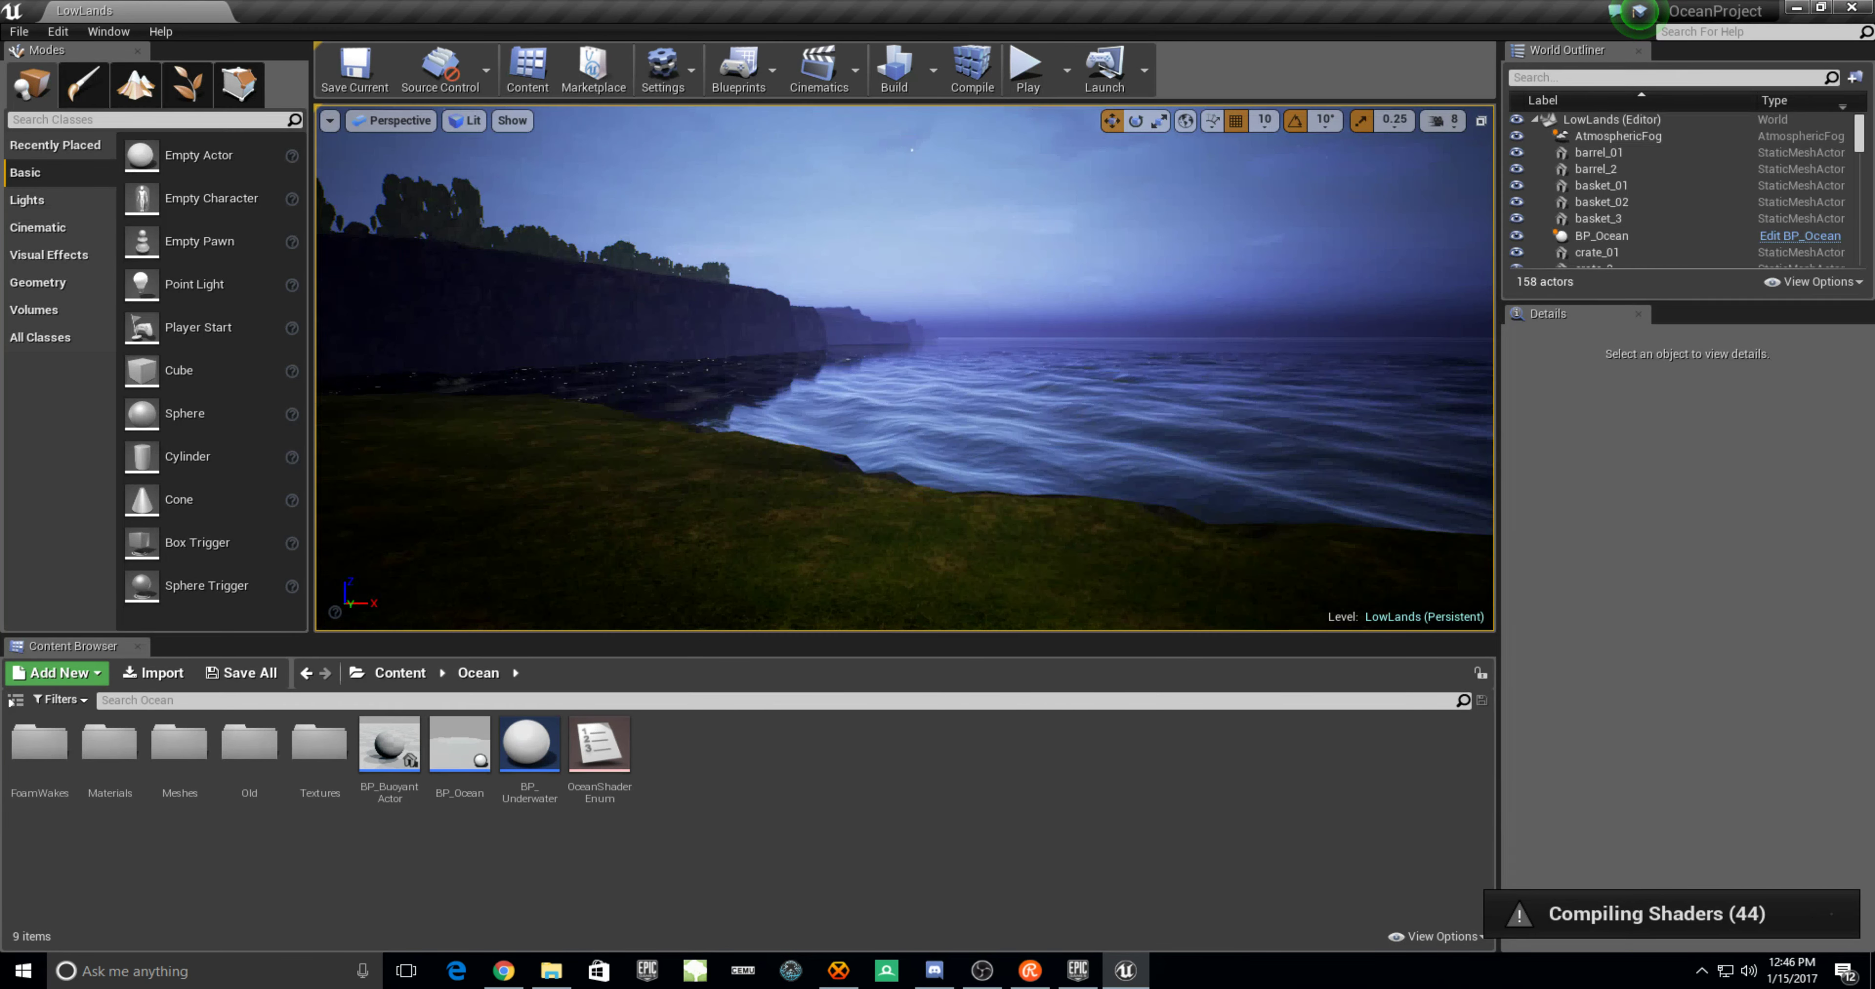
pyautogui.moveTo(332, 483); pyautogui.dragTo(985, 490, button='right')
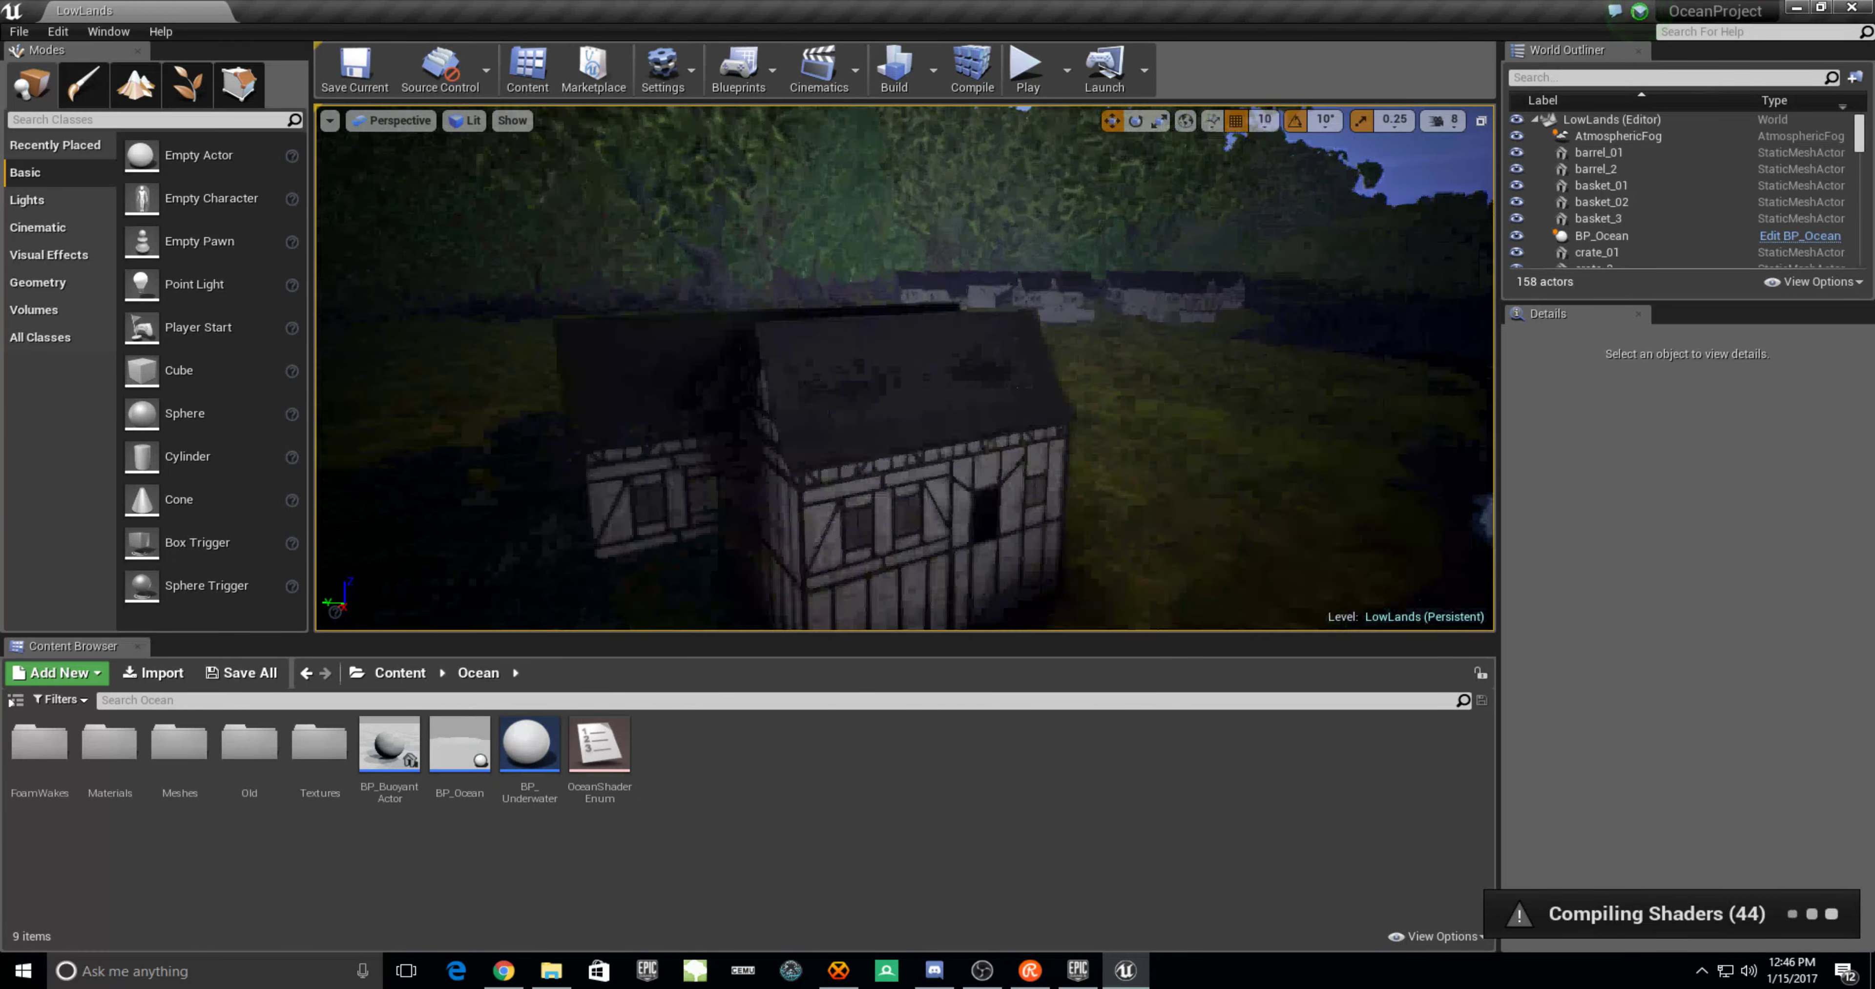
pyautogui.moveTo(985, 490)
pyautogui.mouseDown(button='right')
pyautogui.moveTo(1395, 146)
pyautogui.moveTo(1347, 190)
pyautogui.moveTo(1237, 196)
pyautogui.mouseUp(button='right')
pyautogui.click(1444, 120)
pyautogui.click(1476, 162)
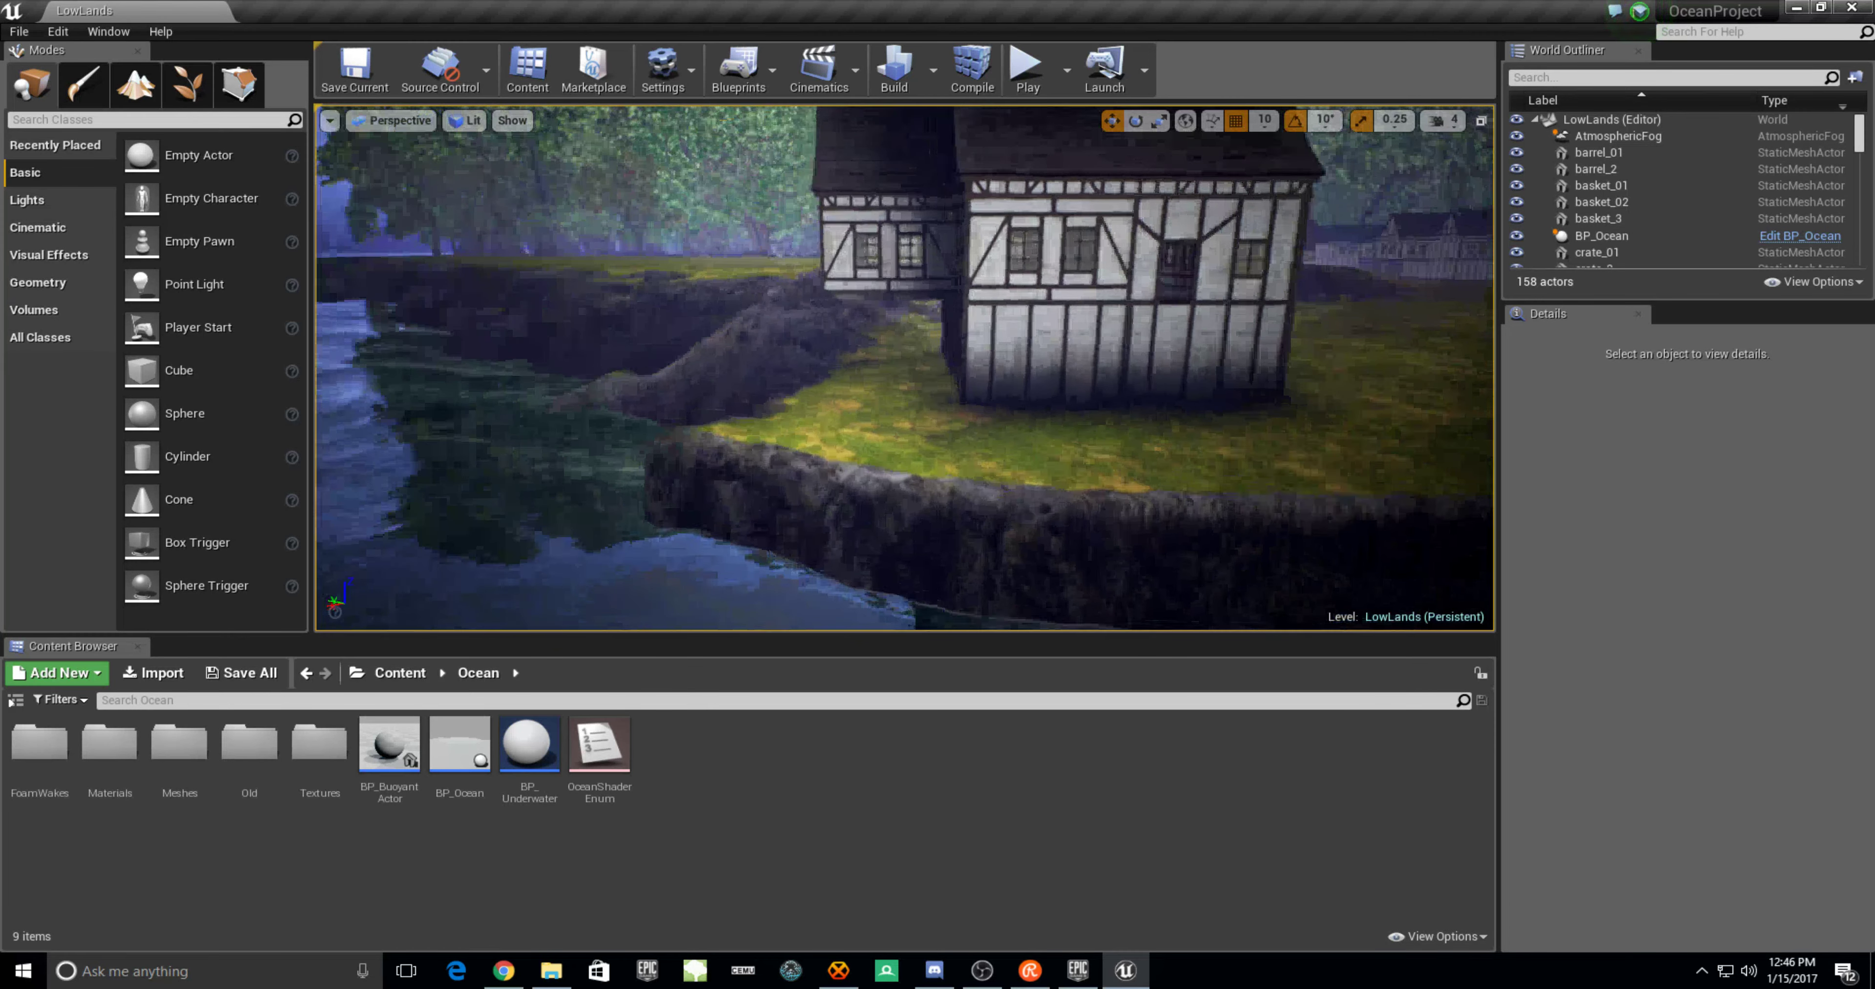
pyautogui.moveTo(1237, 196); pyautogui.dragTo(1019, 211, button='right')
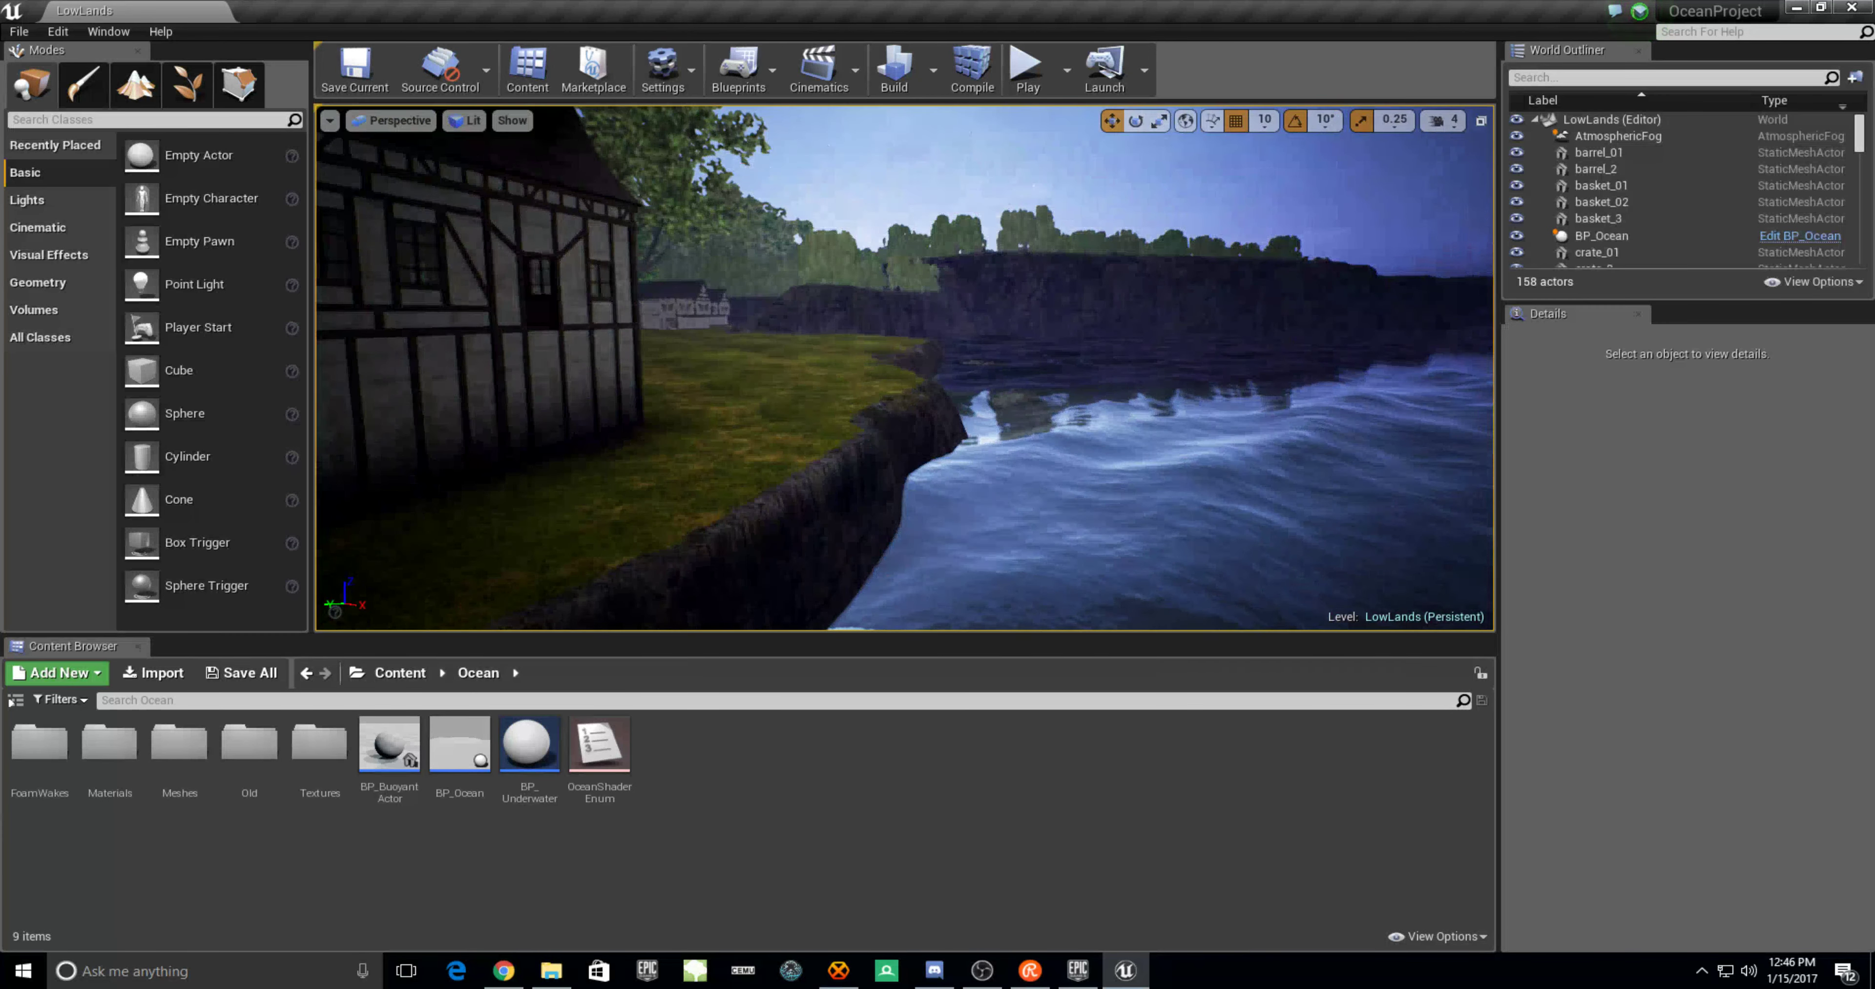
# Switch the viewport to Unlit rendering and fly close to the cliff wall
pyautogui.click(473, 117)
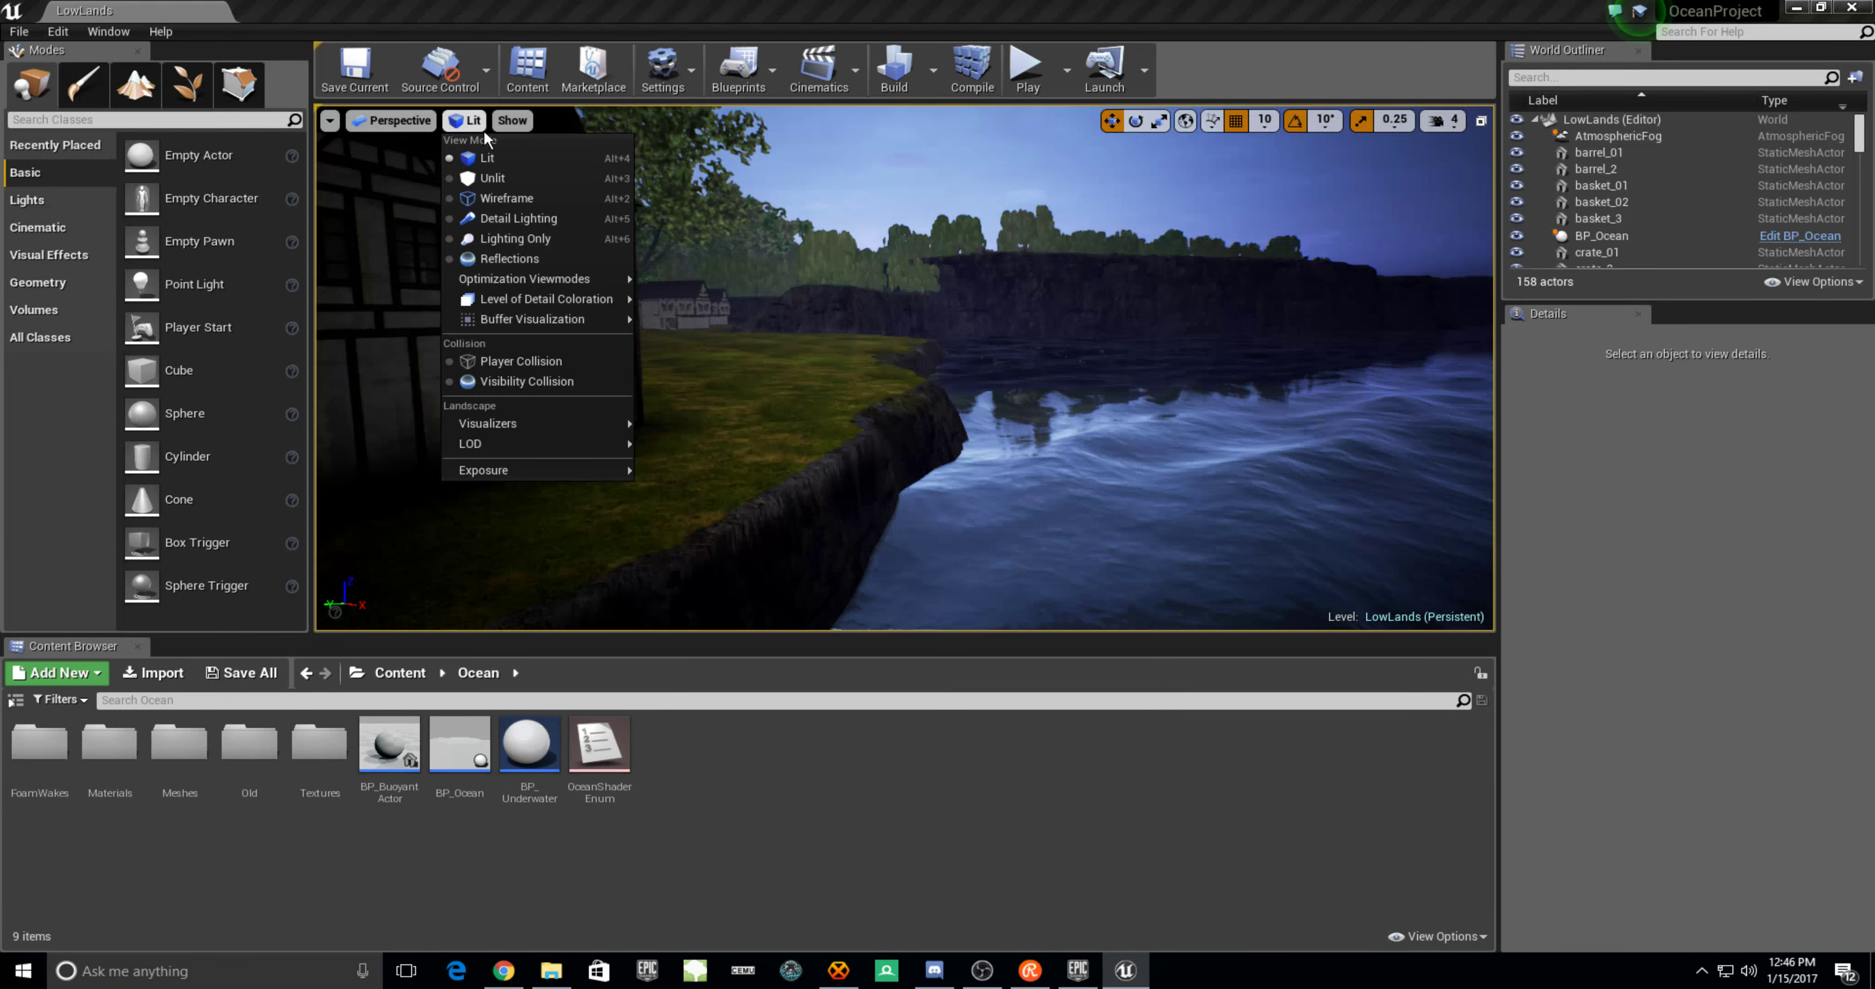
pyautogui.click(490, 178)
pyautogui.moveTo(903, 363); pyautogui.dragTo(903, 334, button='right')
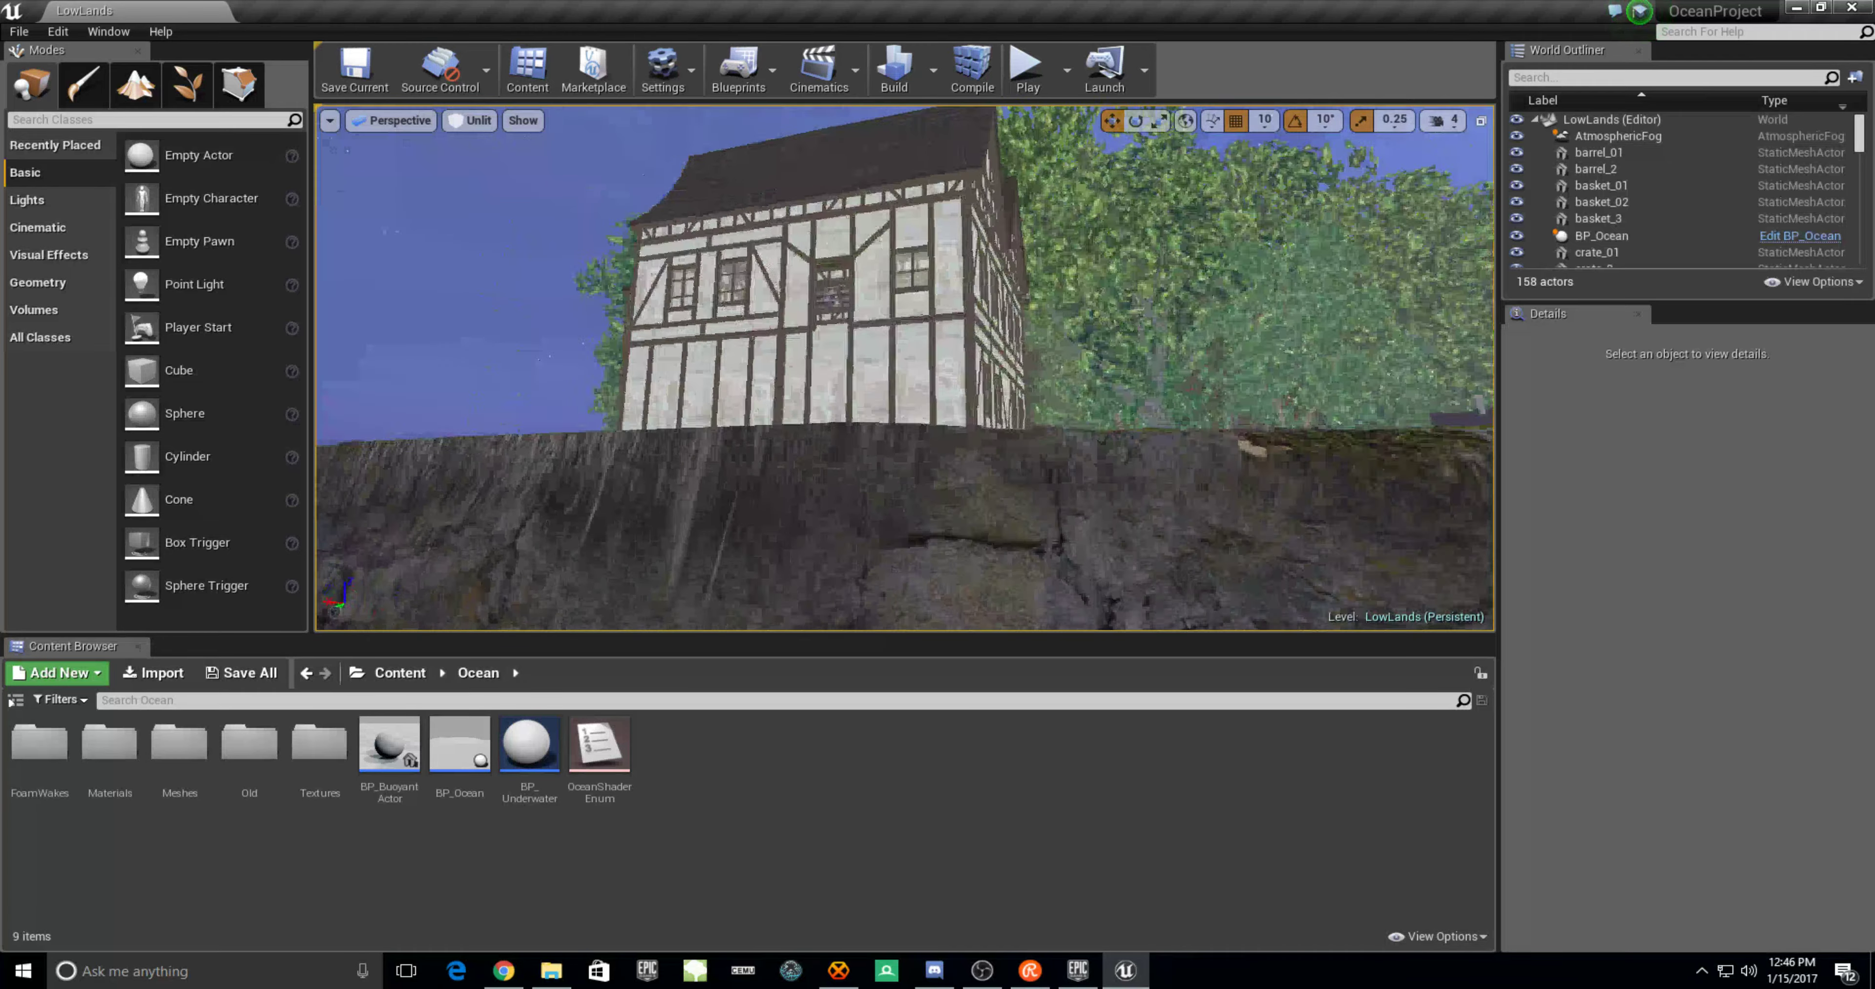
pyautogui.scroll(-5, 905, 368)
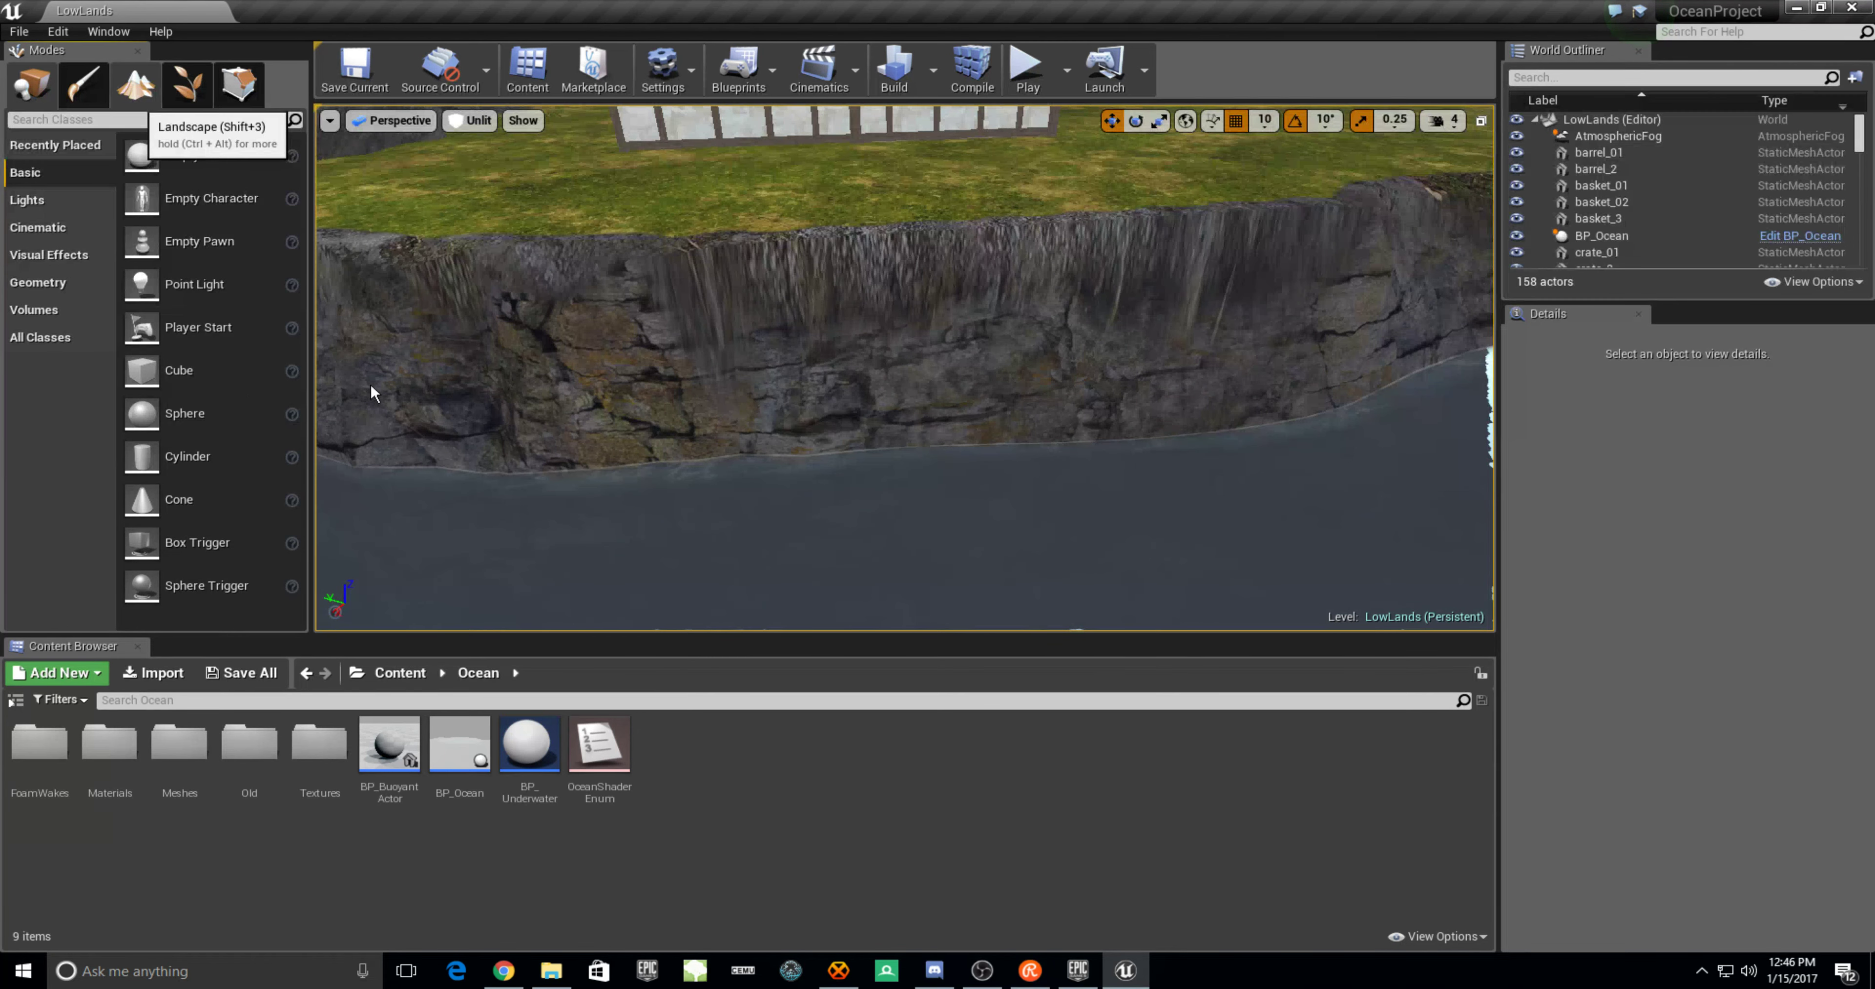
# Enter Landscape mode with Shift+3 and choose the Smooth sculpt tool at brush size 1670.93
pyautogui.hotkey('shift', '3')
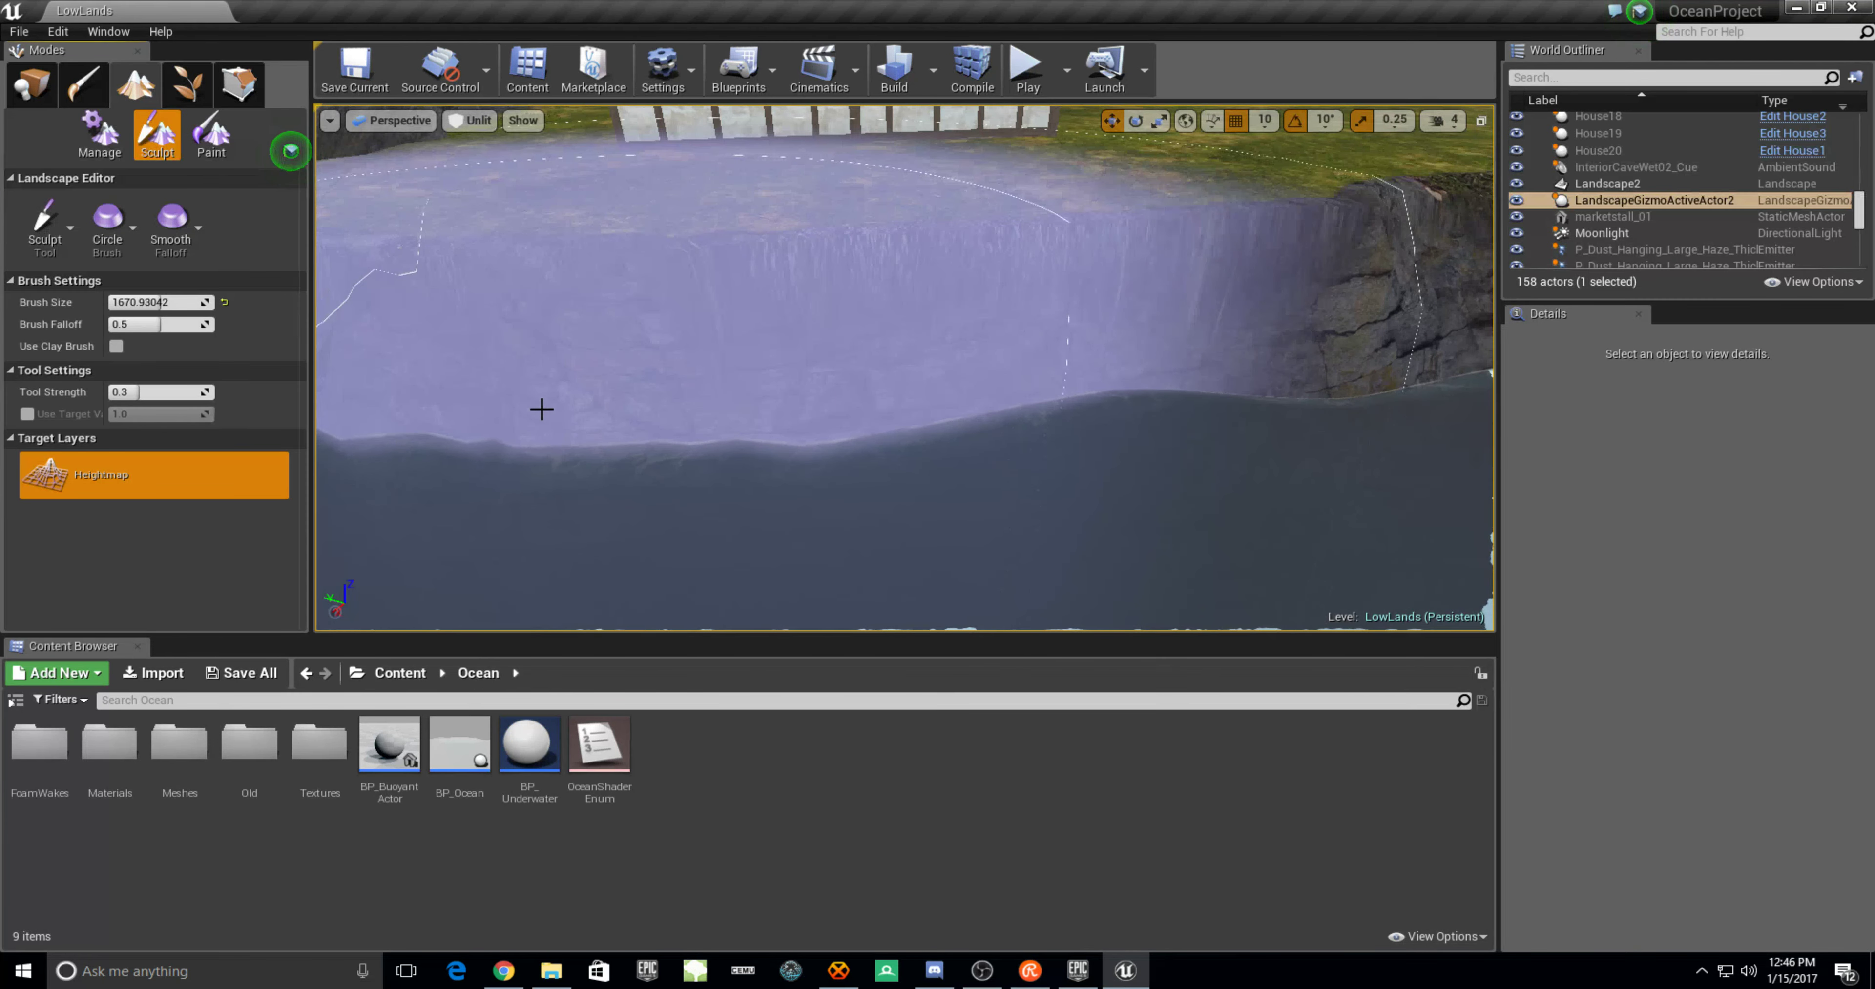
pyautogui.click(71, 226)
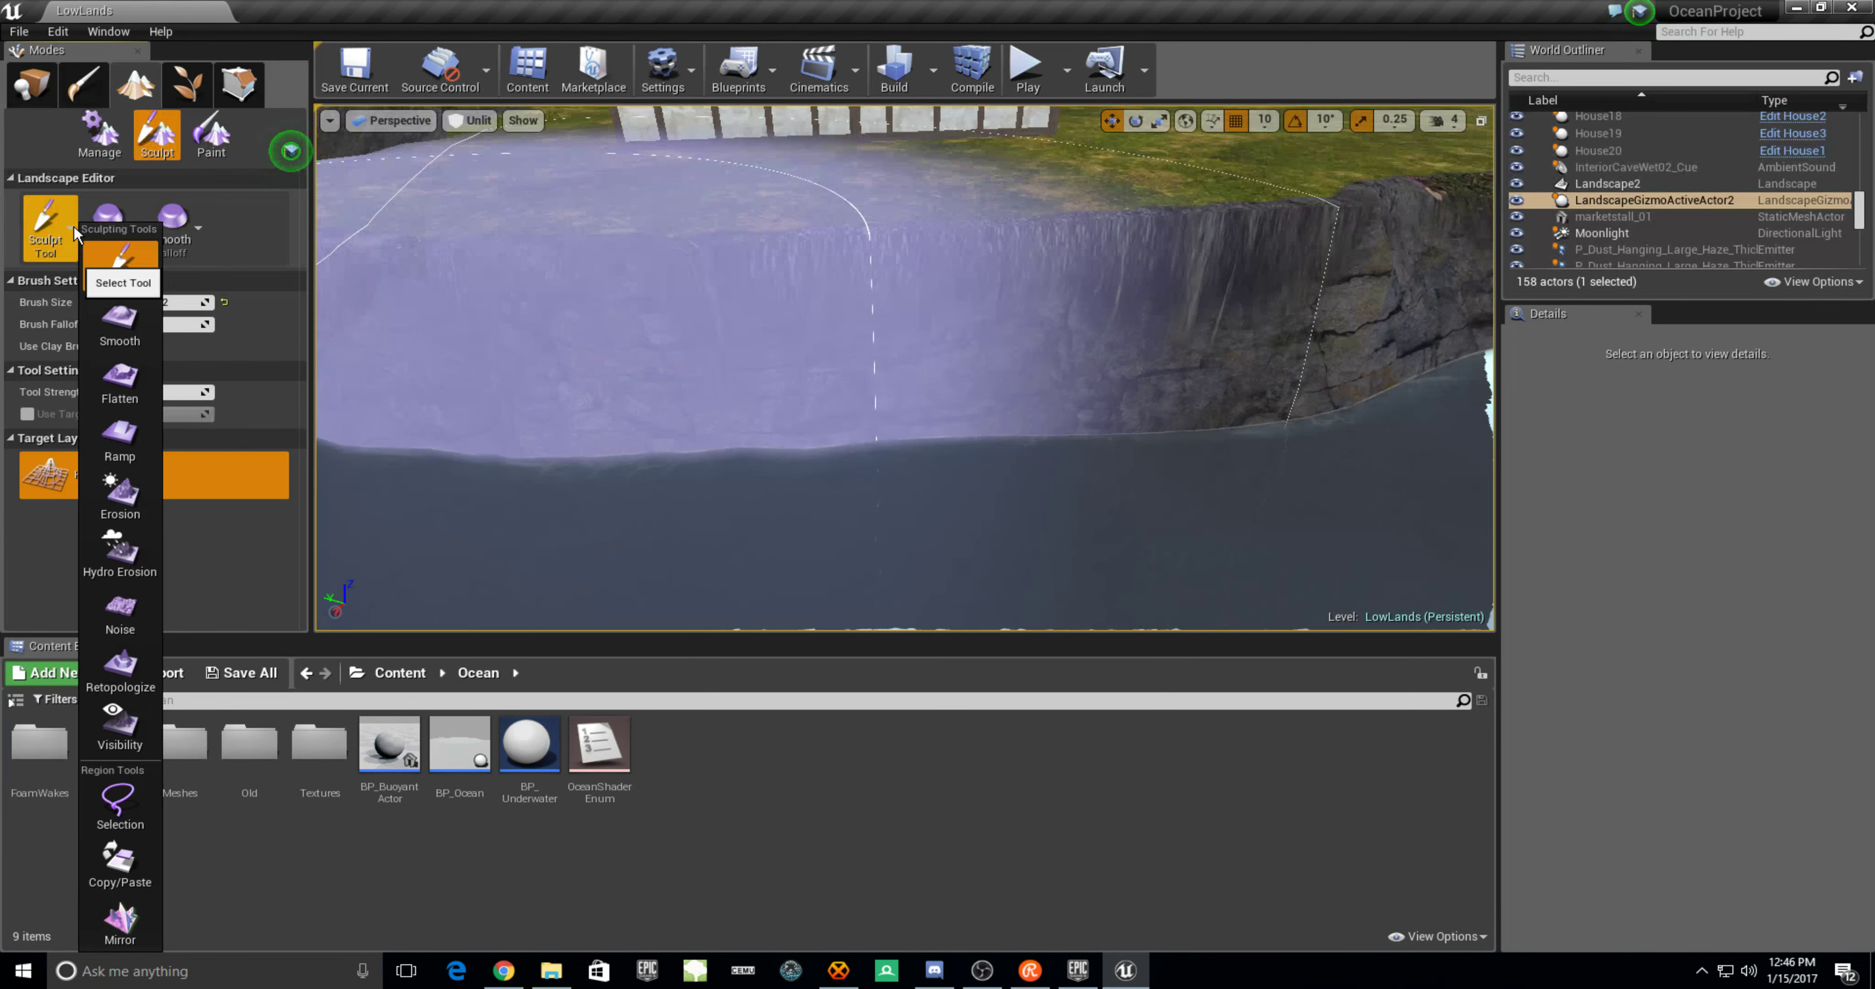
pyautogui.click(94, 317)
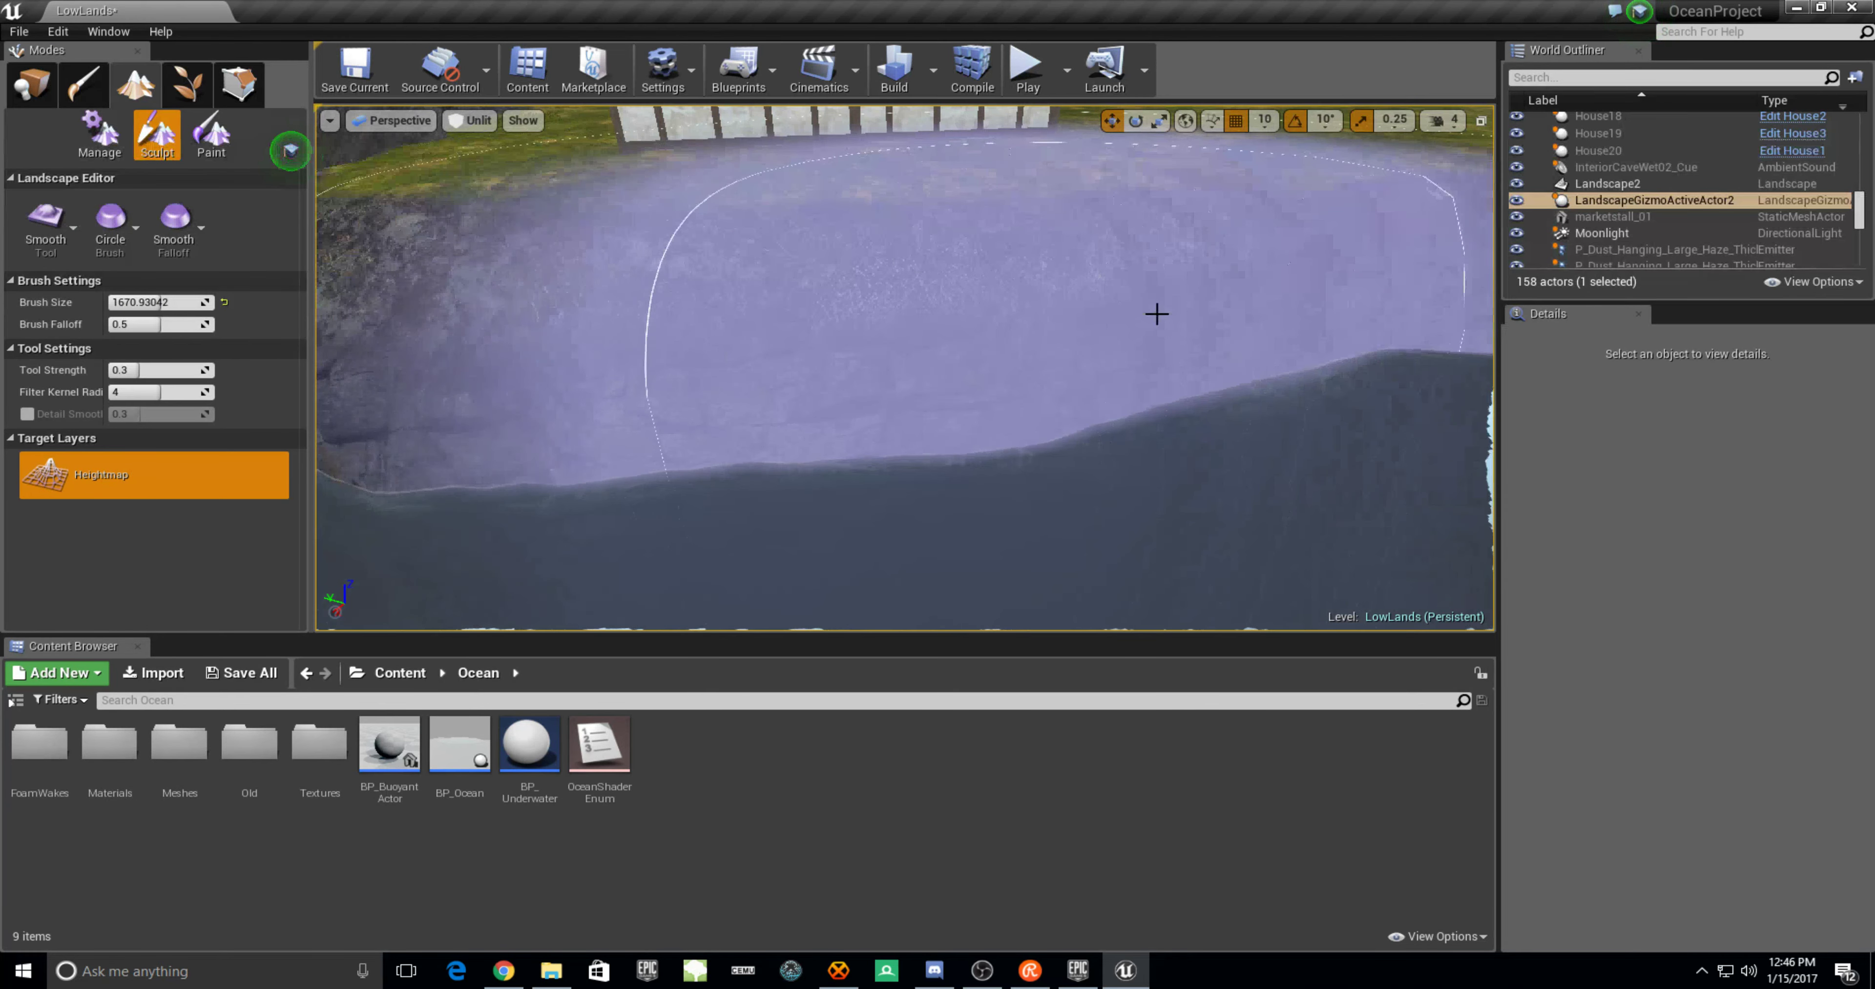
pyautogui.moveTo(1181, 309)
pyautogui.mouseDown(button='right')
pyautogui.moveTo(933, 313)
pyautogui.moveTo(728, 349)
pyautogui.mouseUp(button='right')
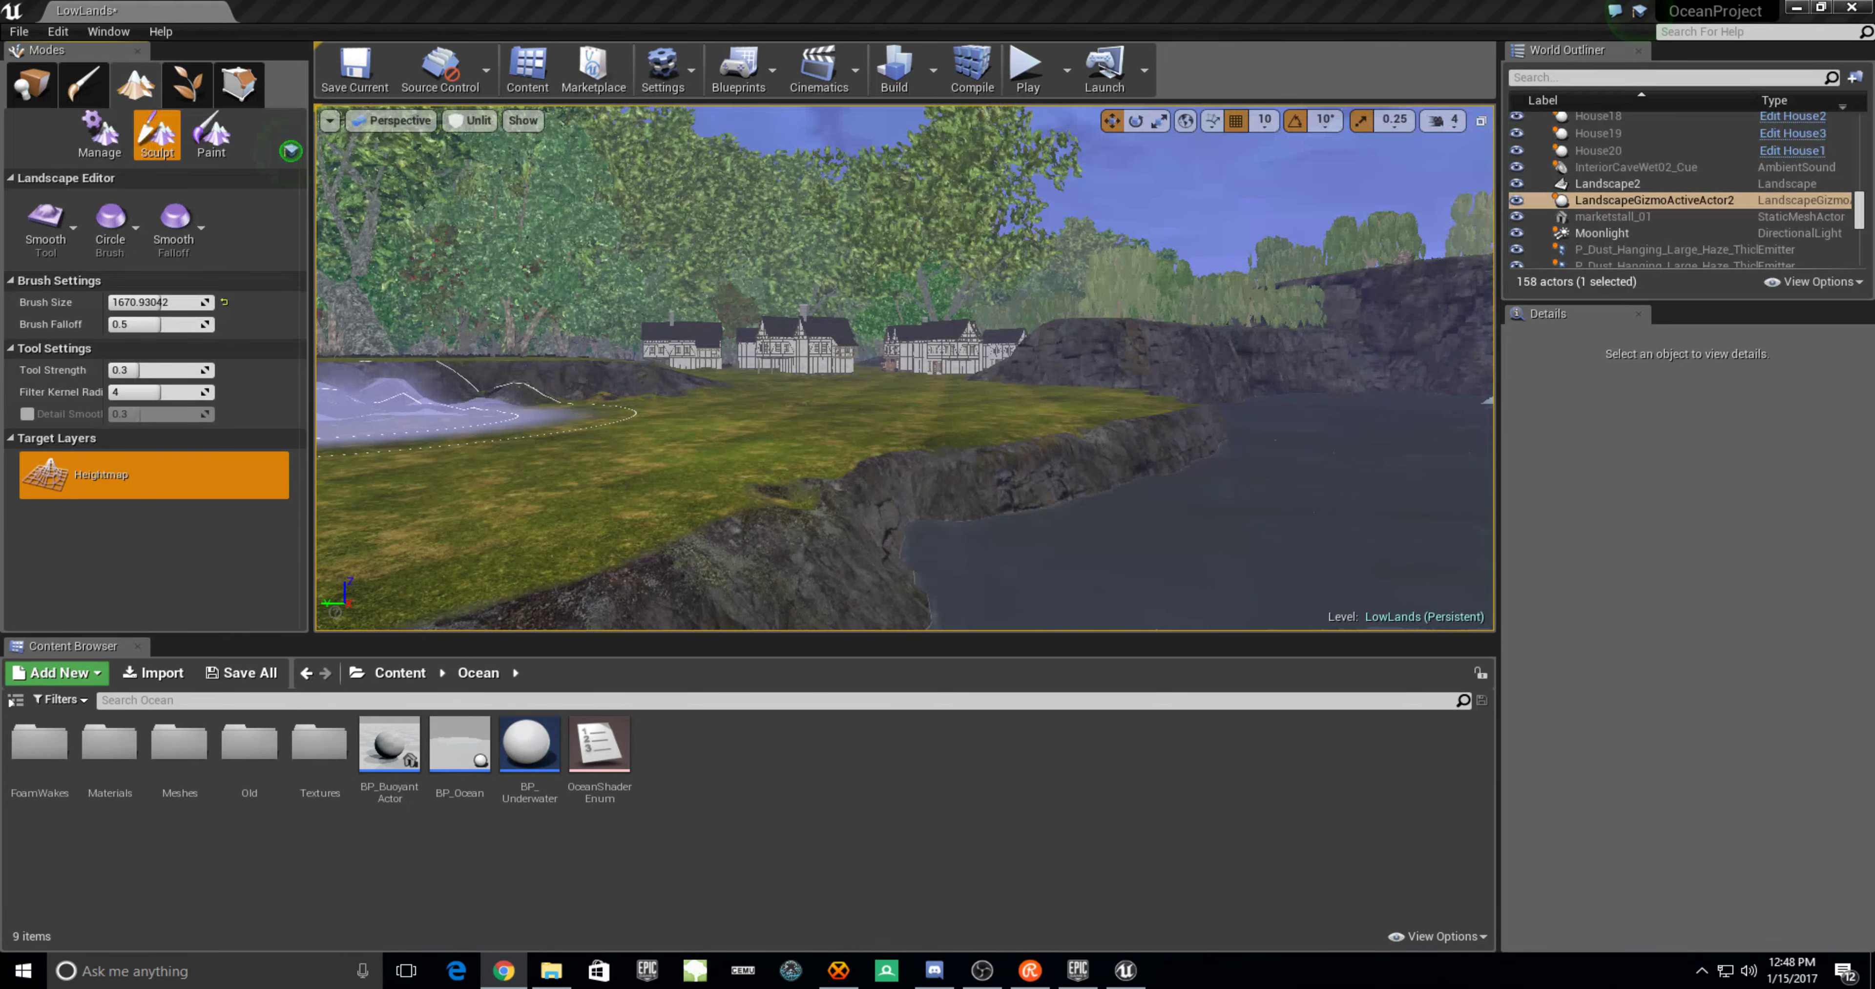
# Fly the view forward between the village houses toward the timber house
pyautogui.press('Up')
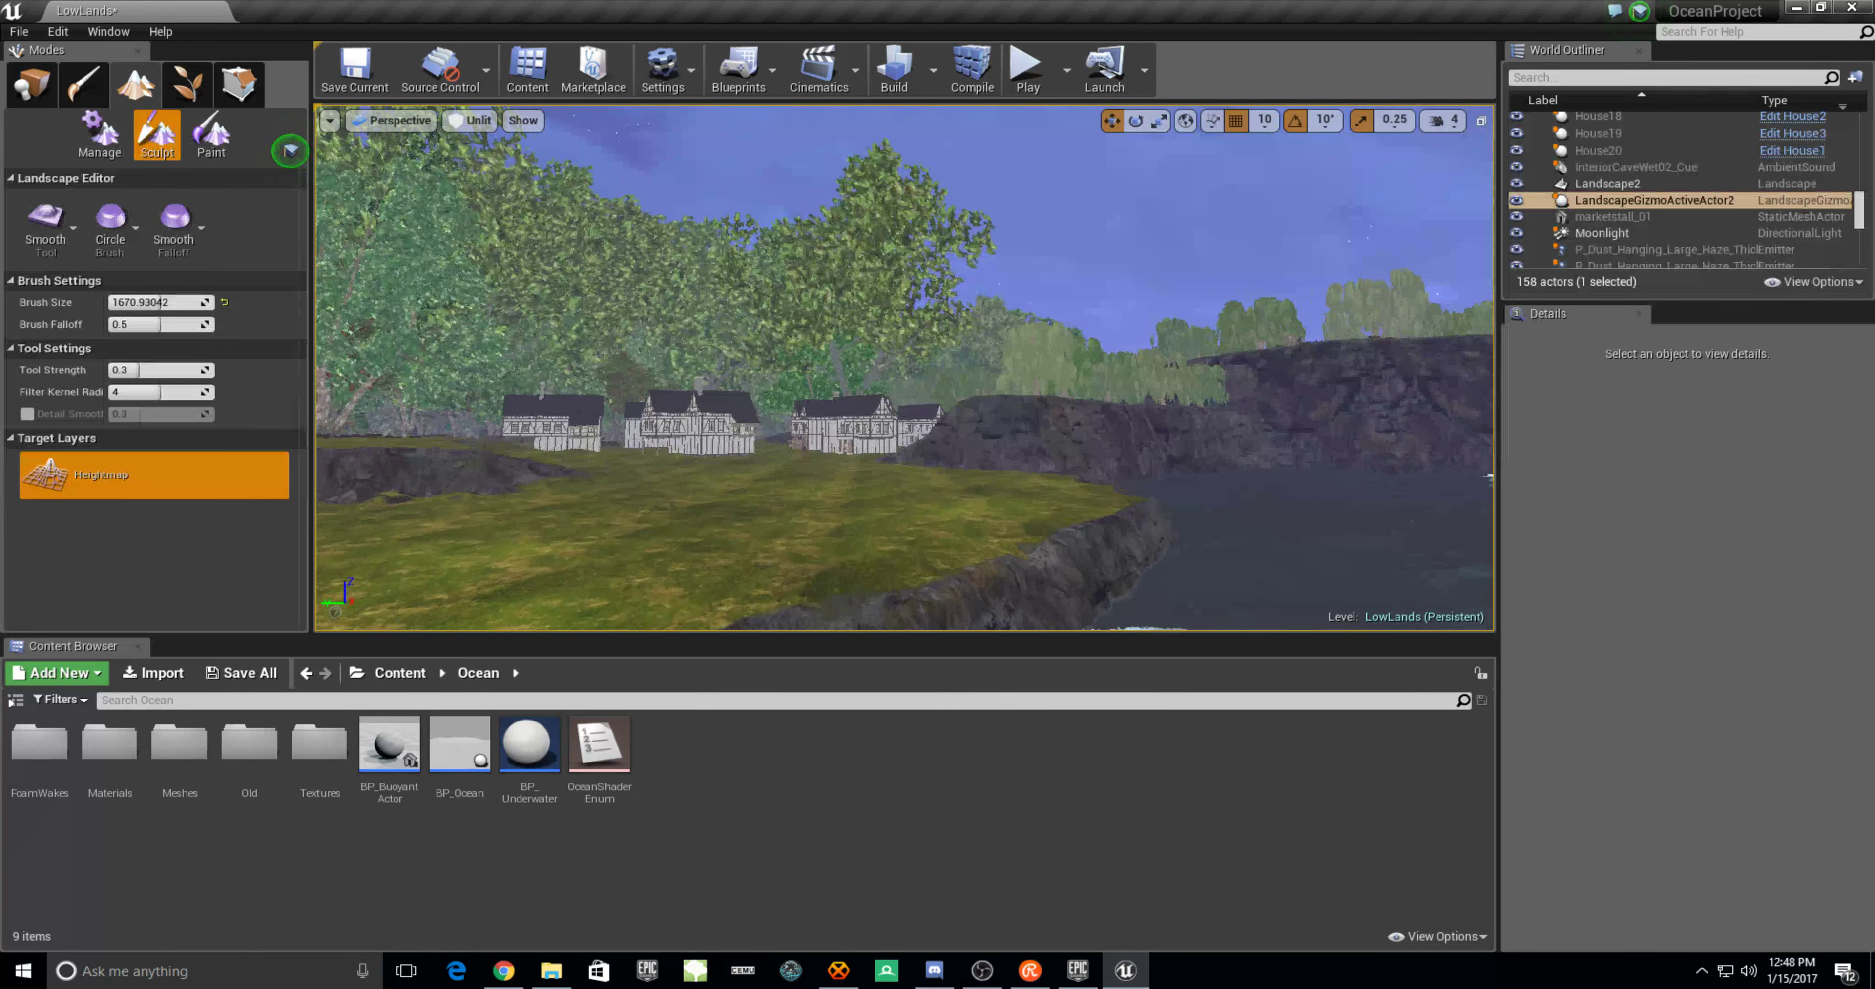
pyautogui.press('Up')
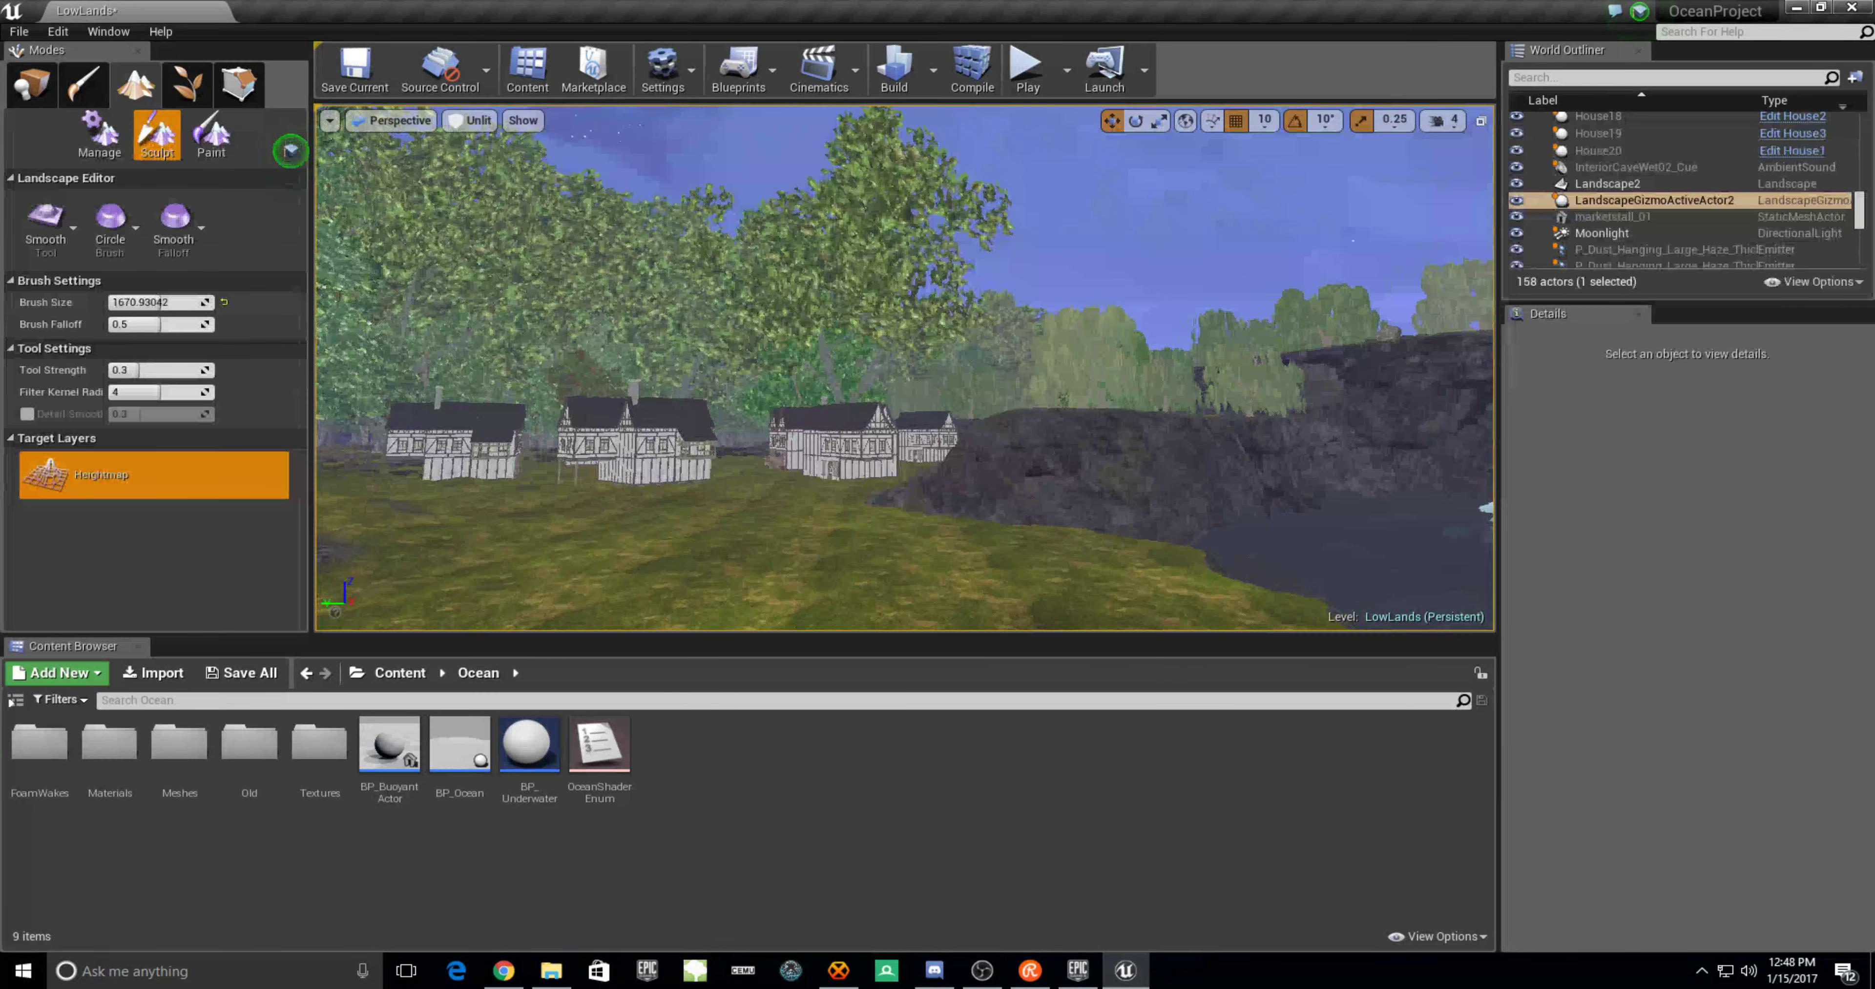
pyautogui.press('Up')
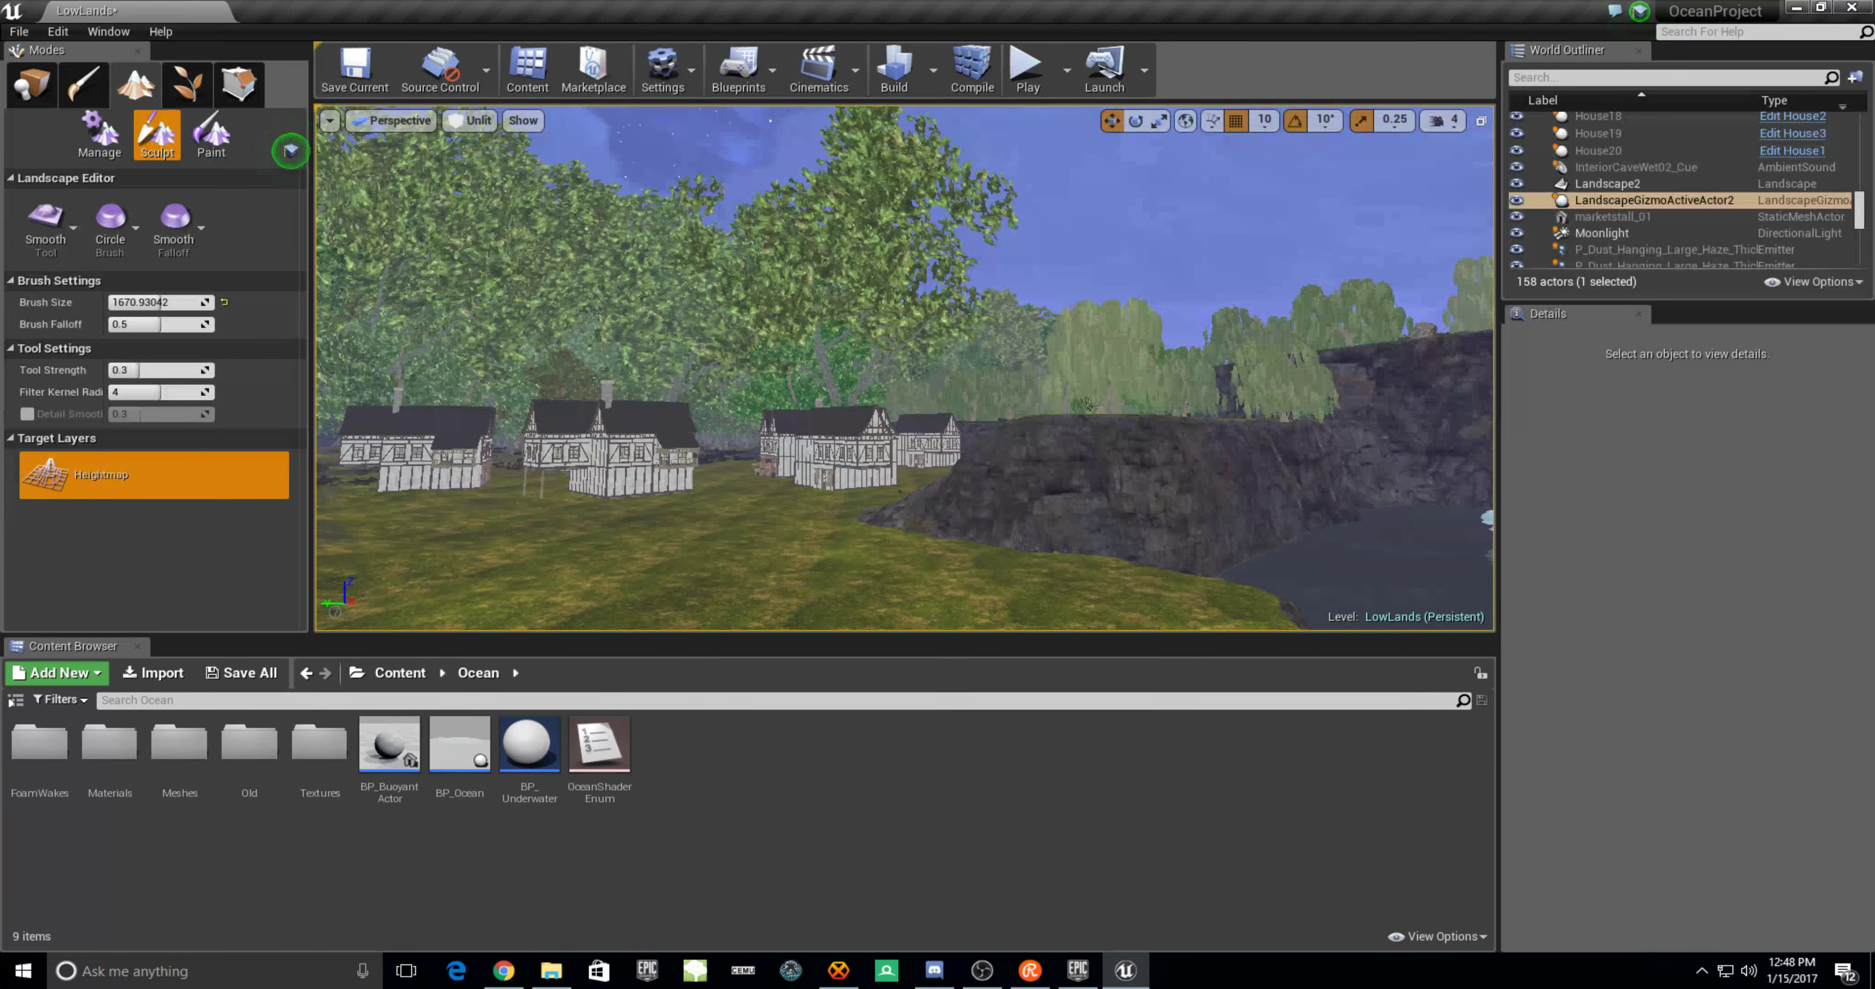
pyautogui.press('pageup')
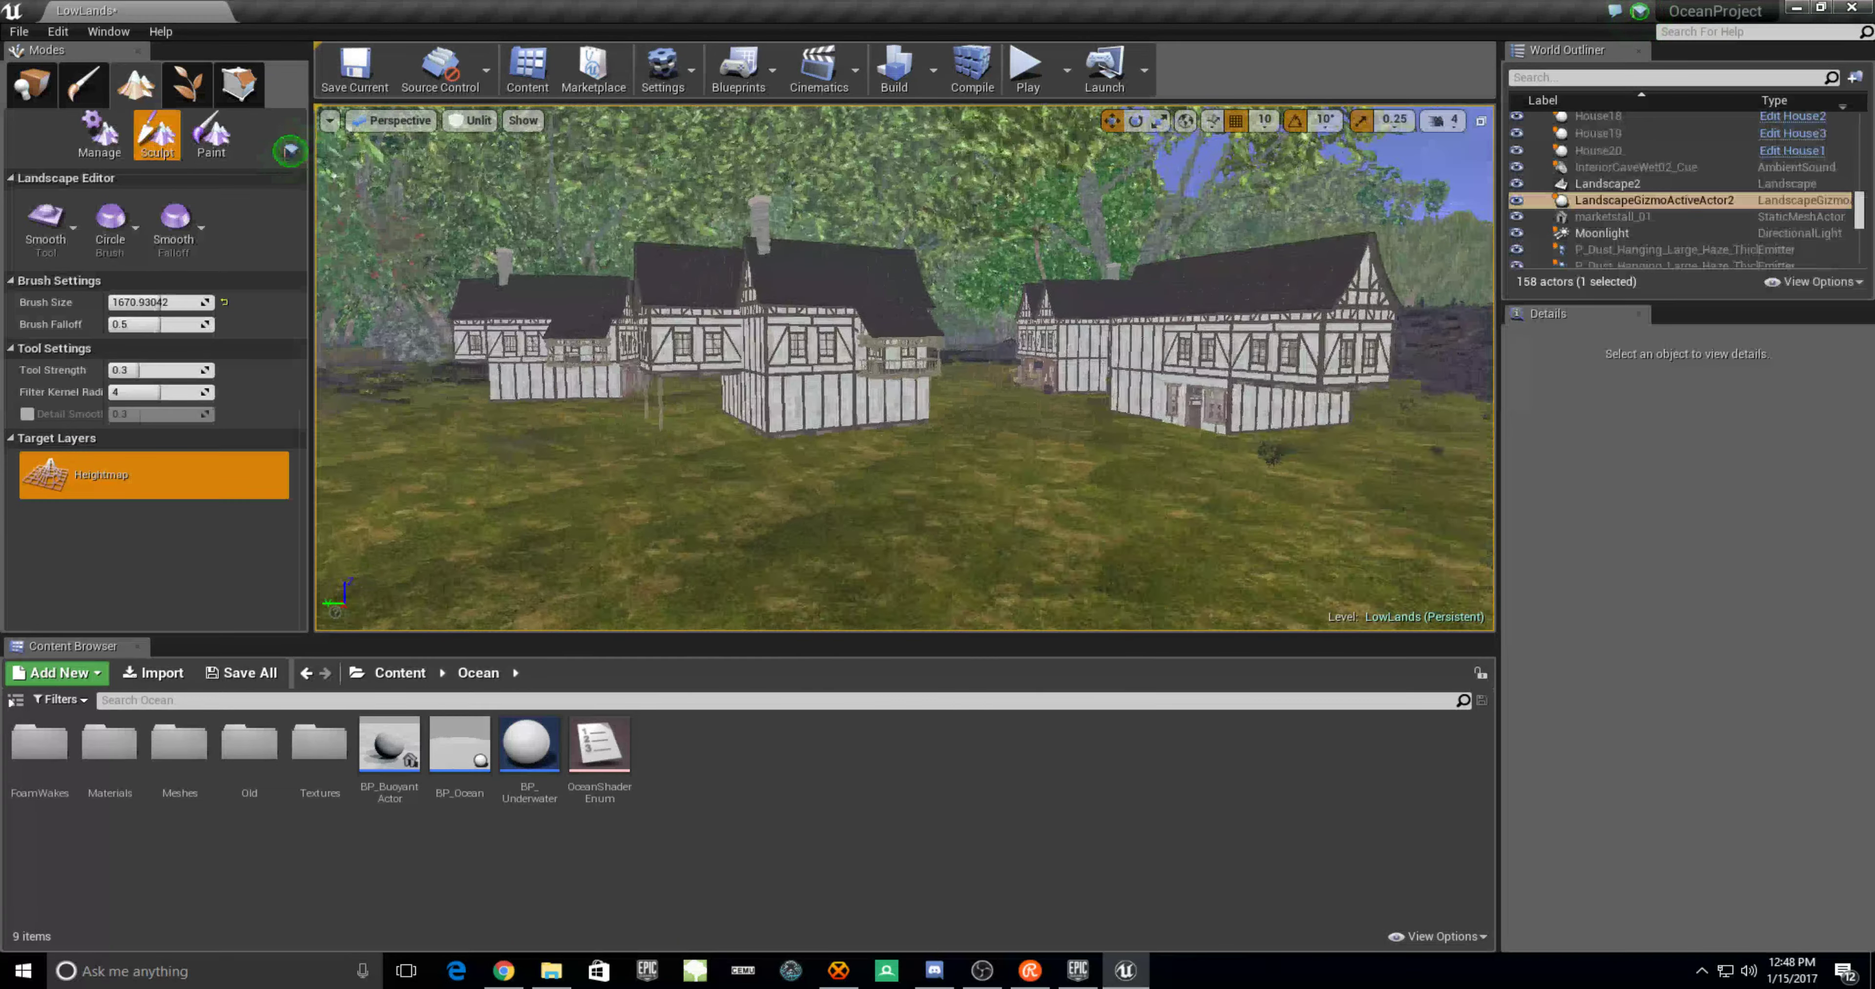
pyautogui.press('Up')
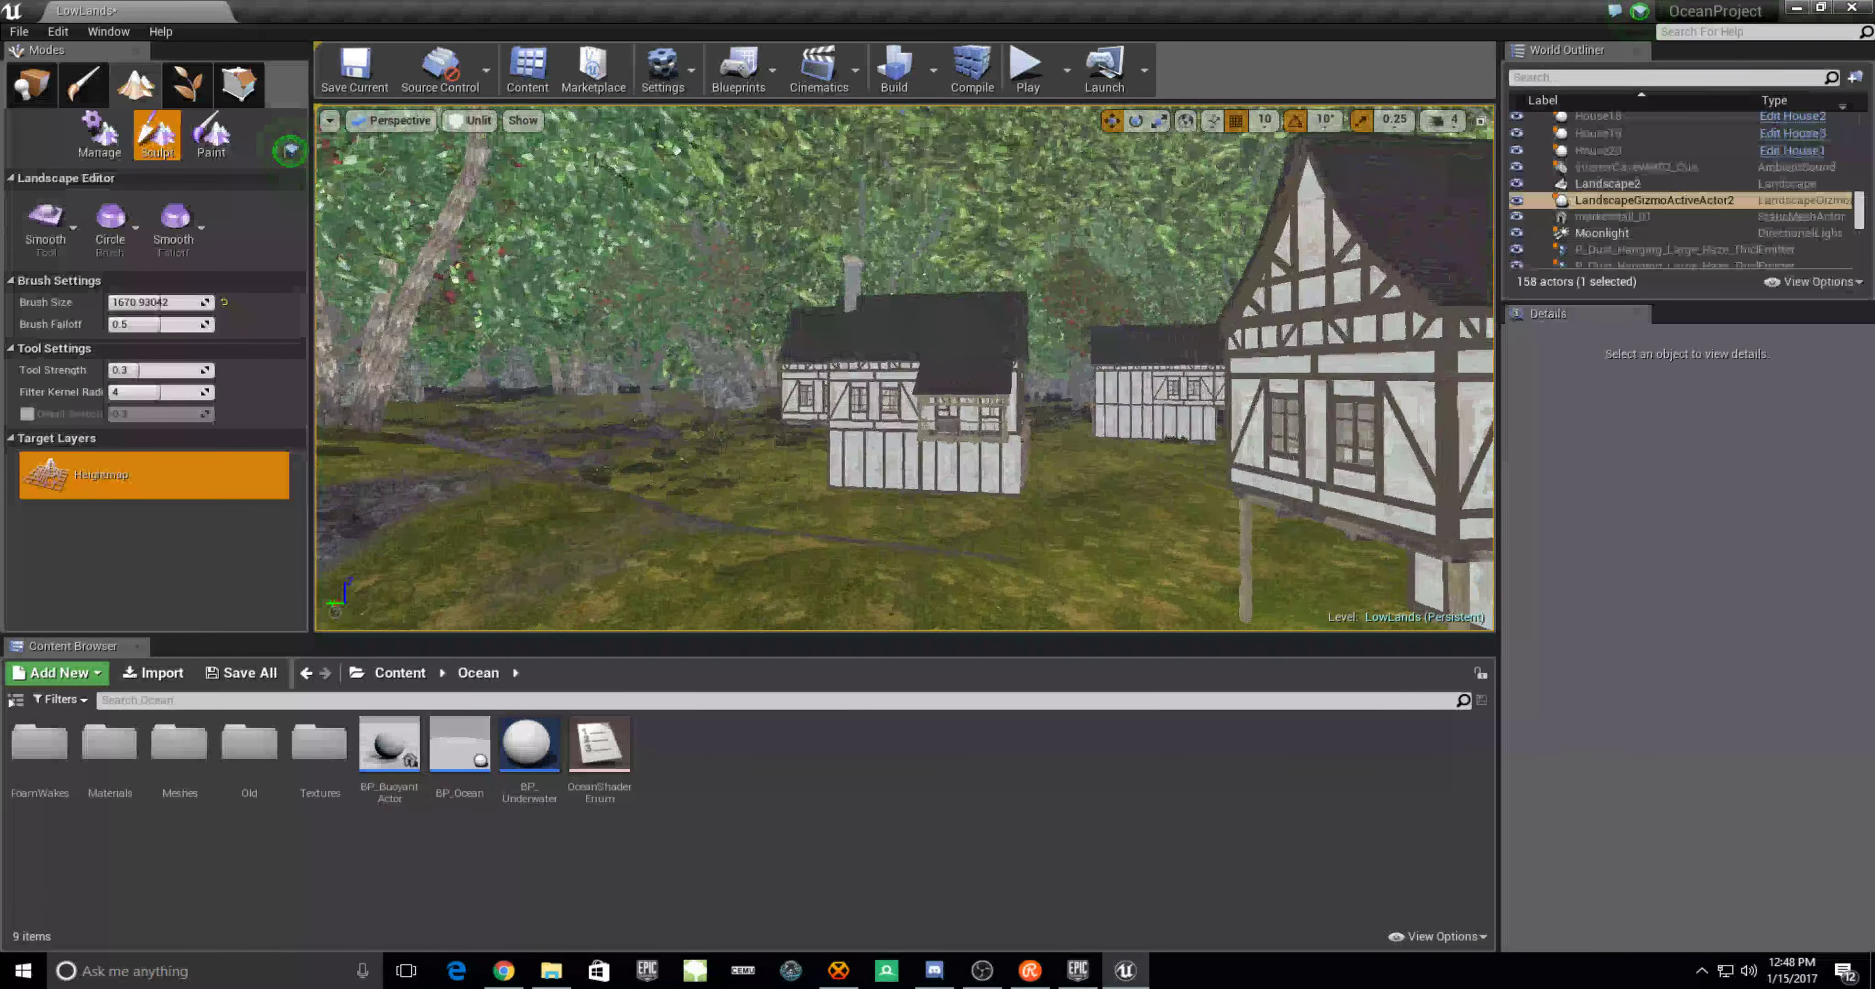
pyautogui.press('Up')
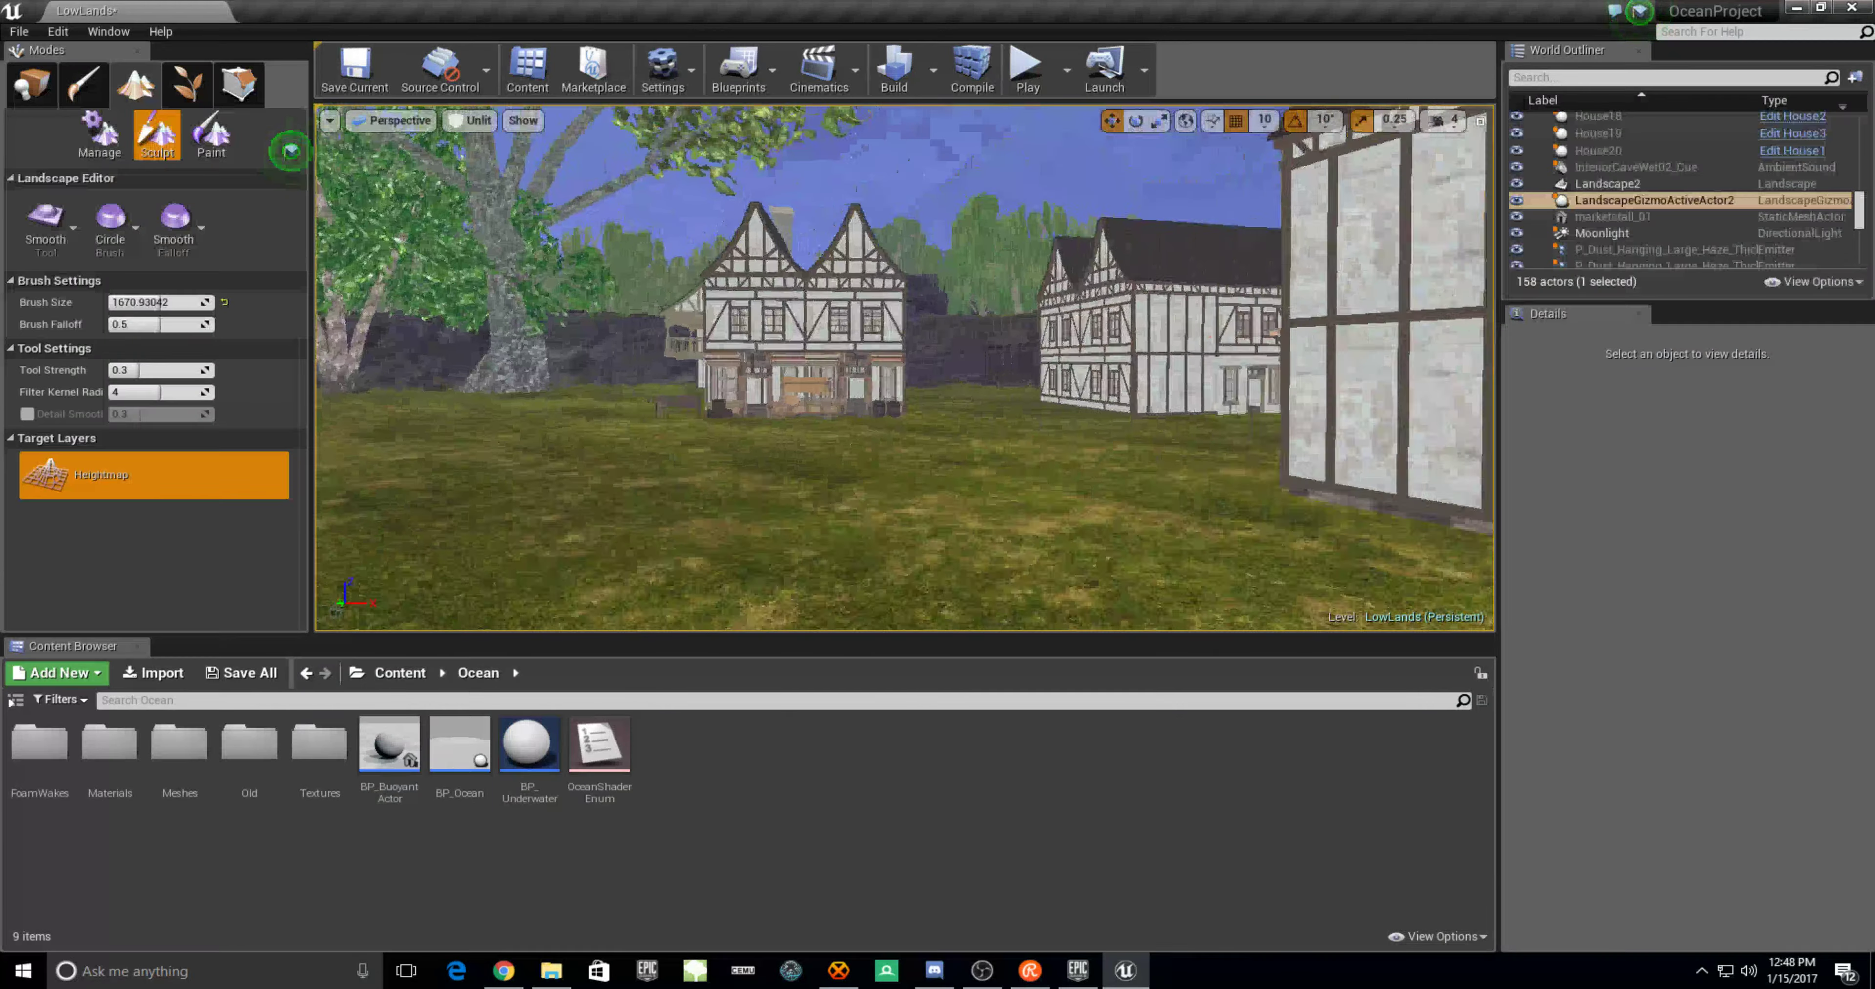
# Fly in to the market stall and frame the basket beneath it
pyautogui.press('Up')
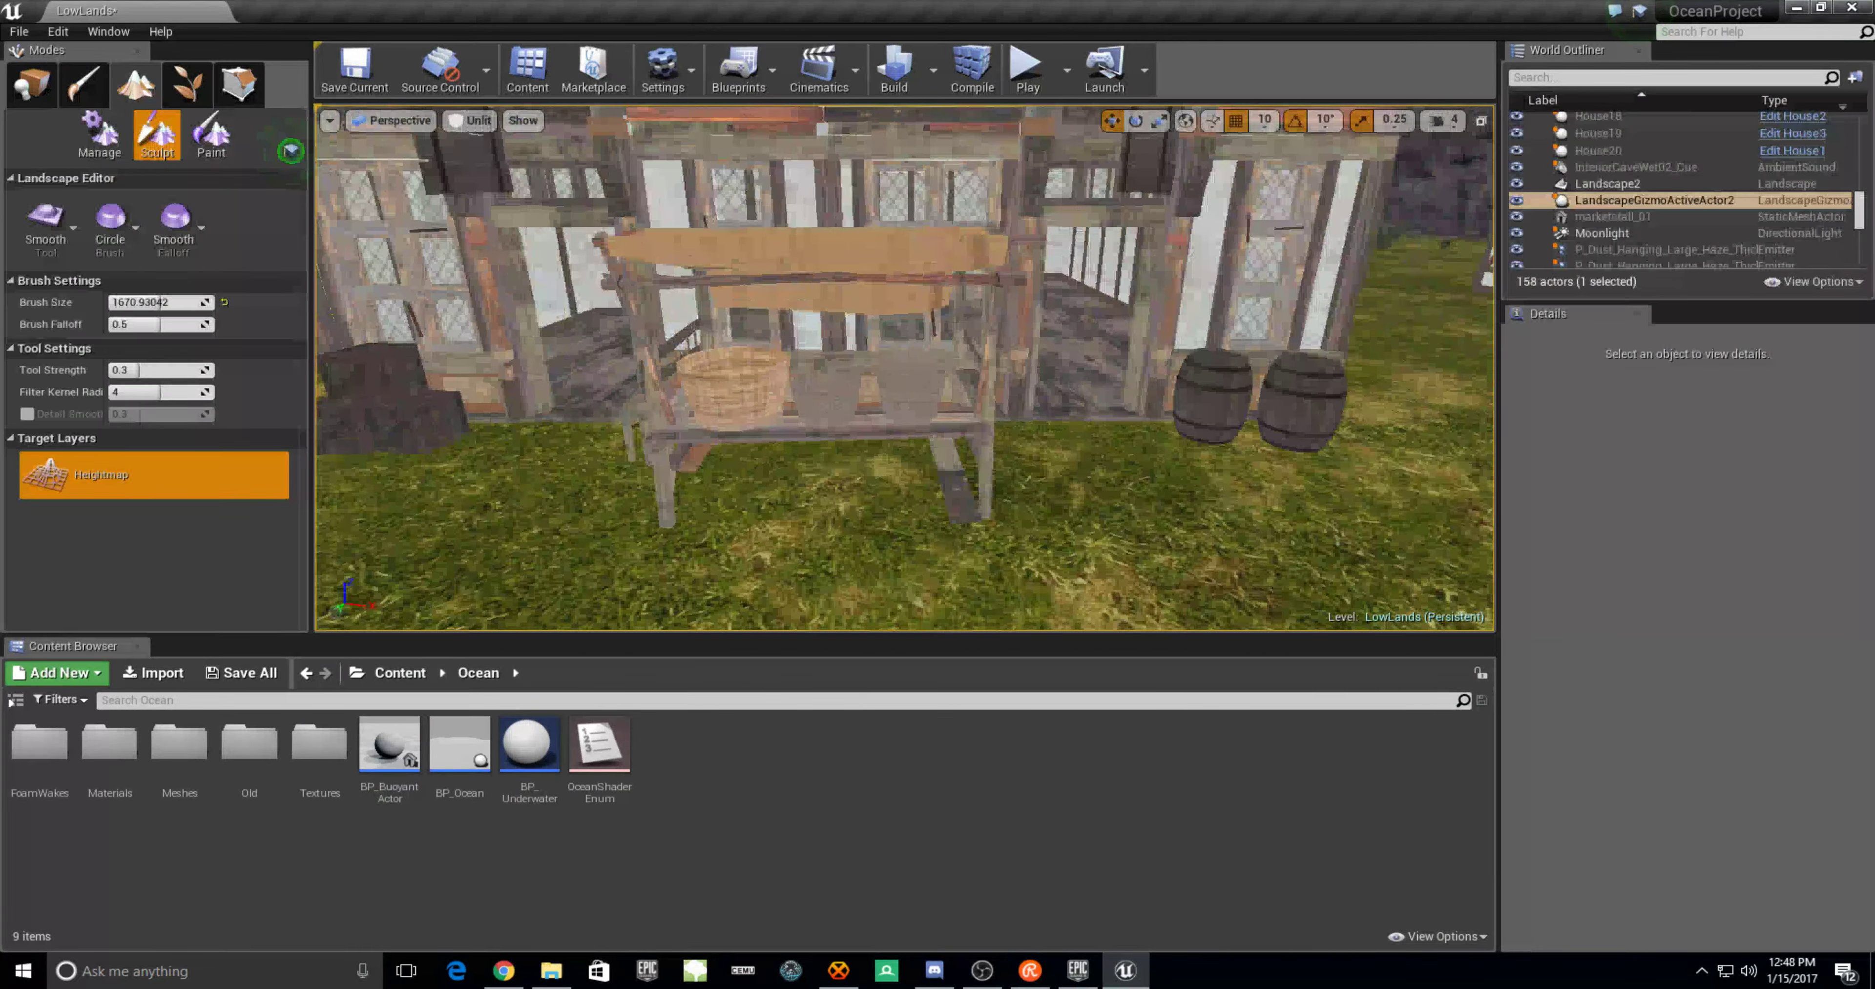
pyautogui.press('Up')
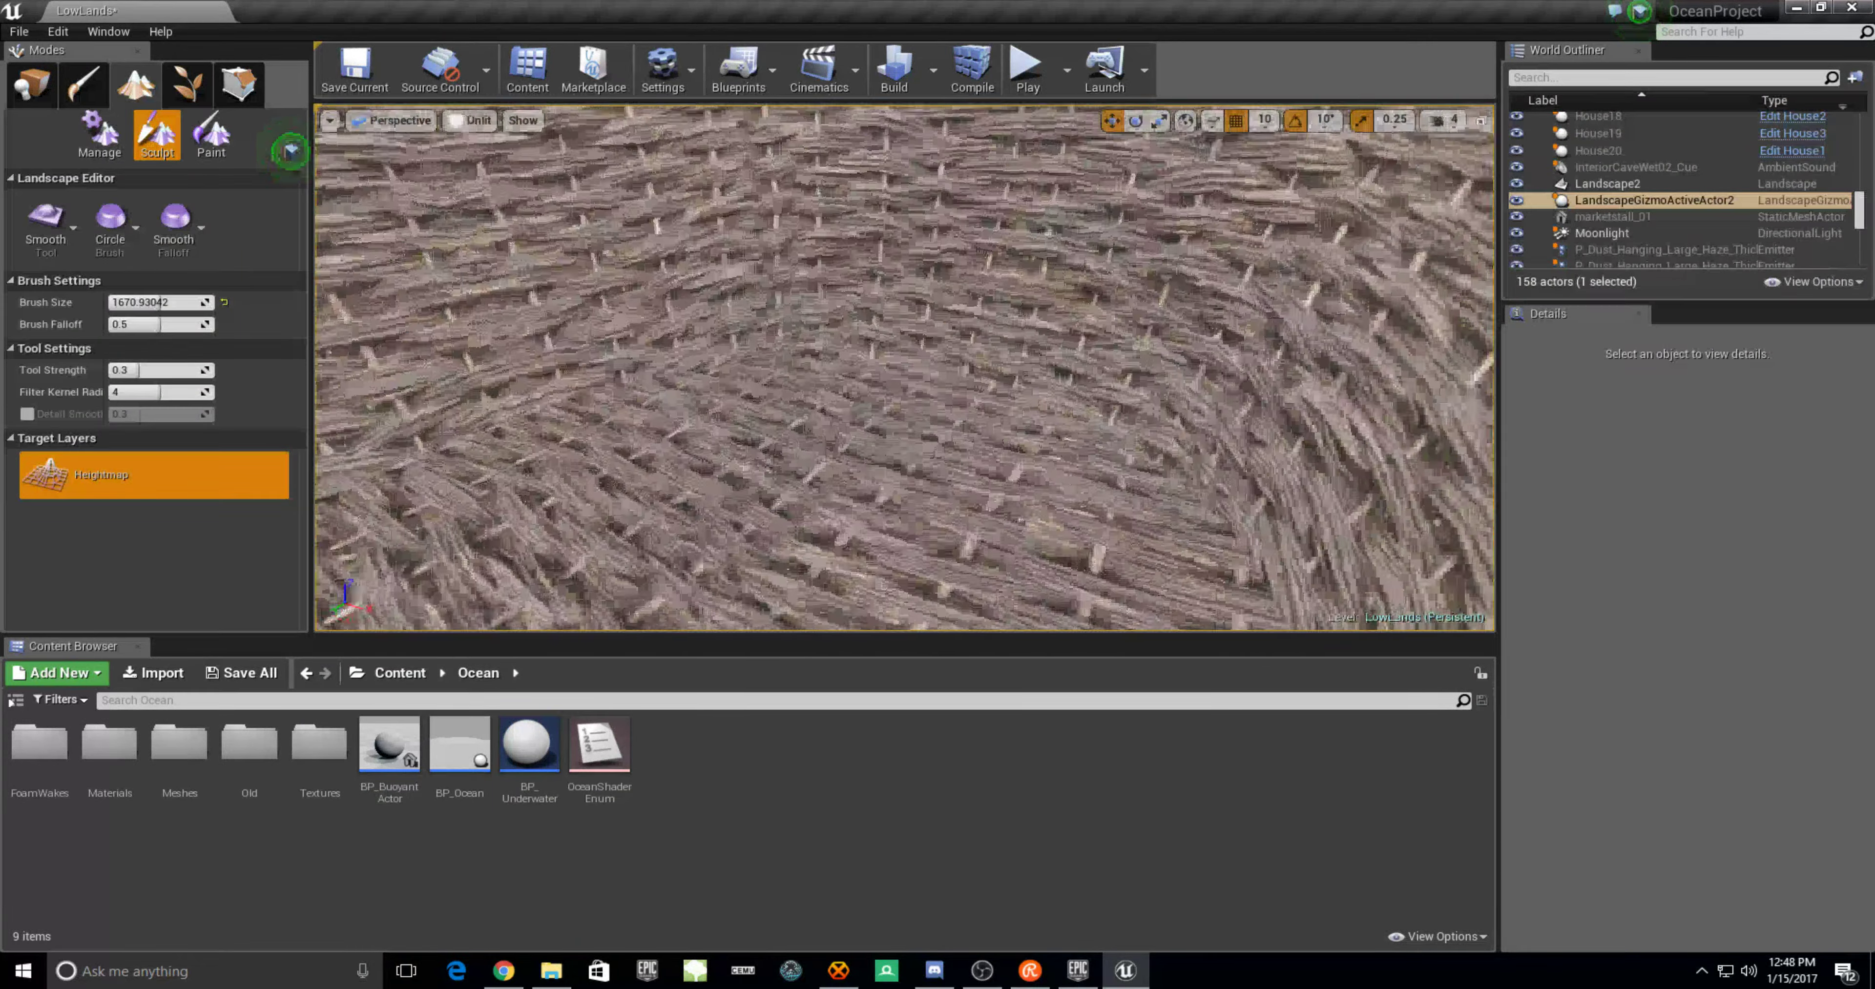
pyautogui.press('Up')
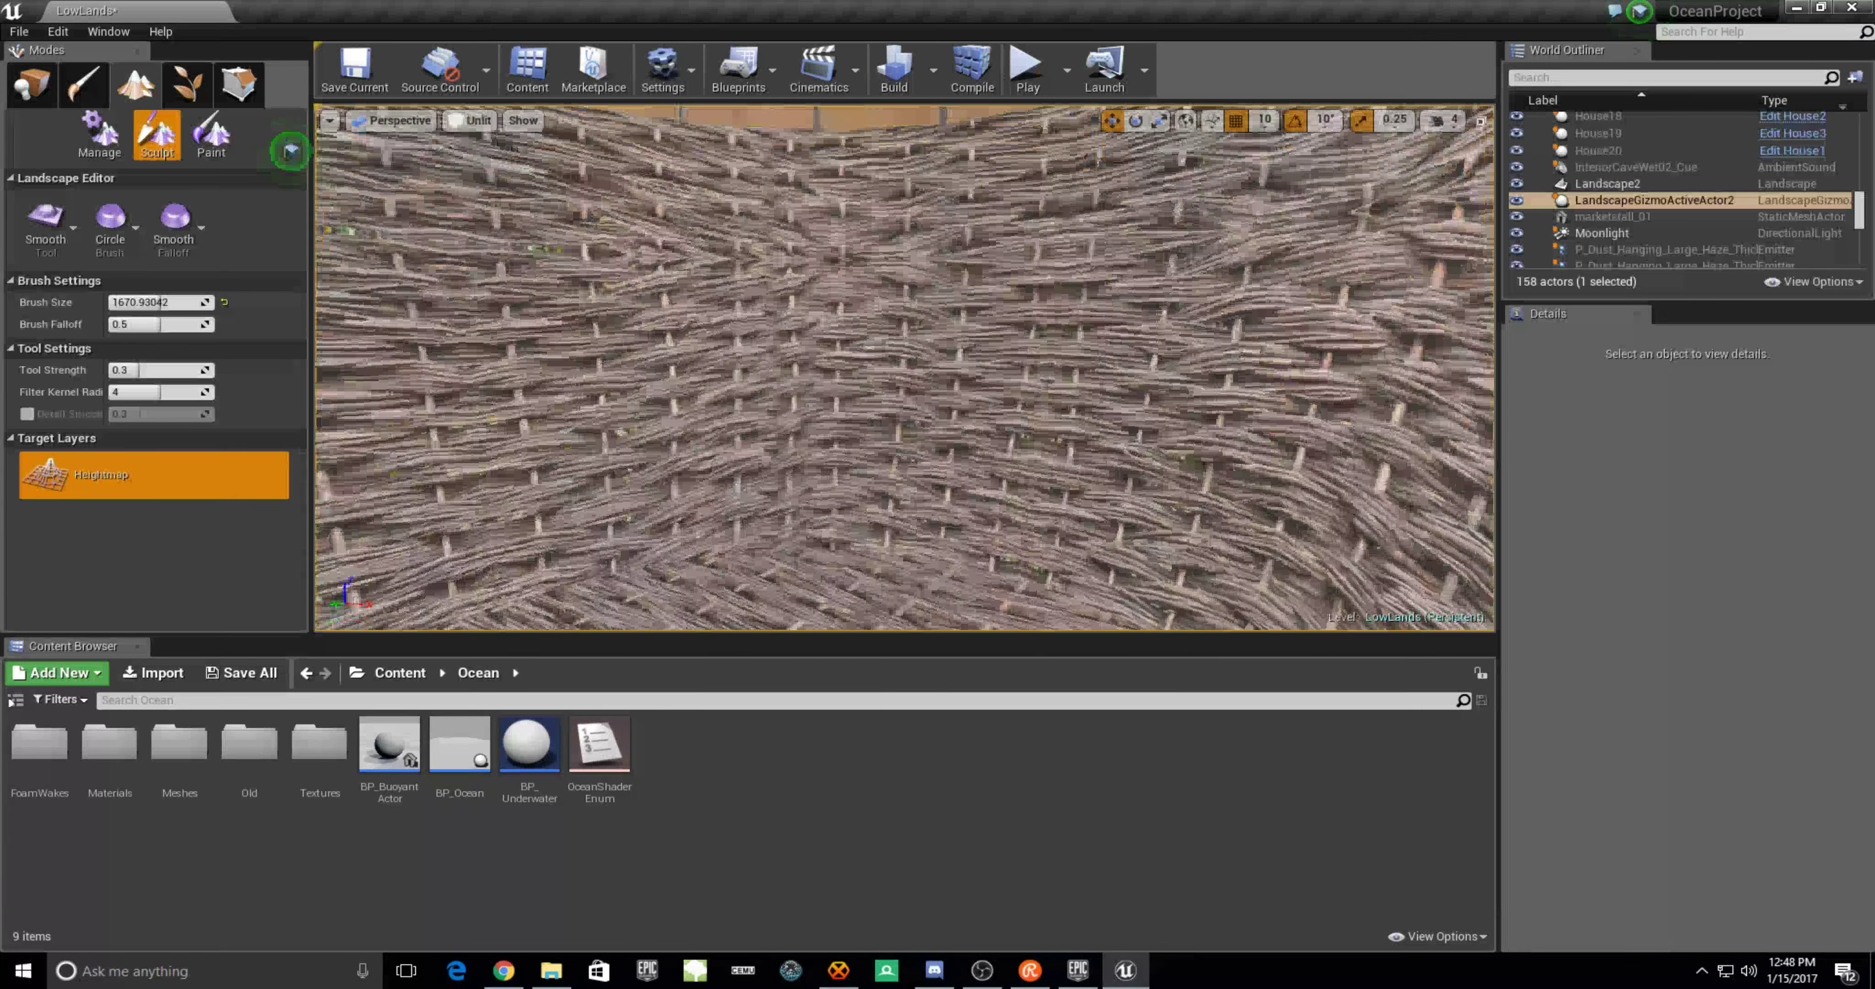
pyautogui.press('Up')
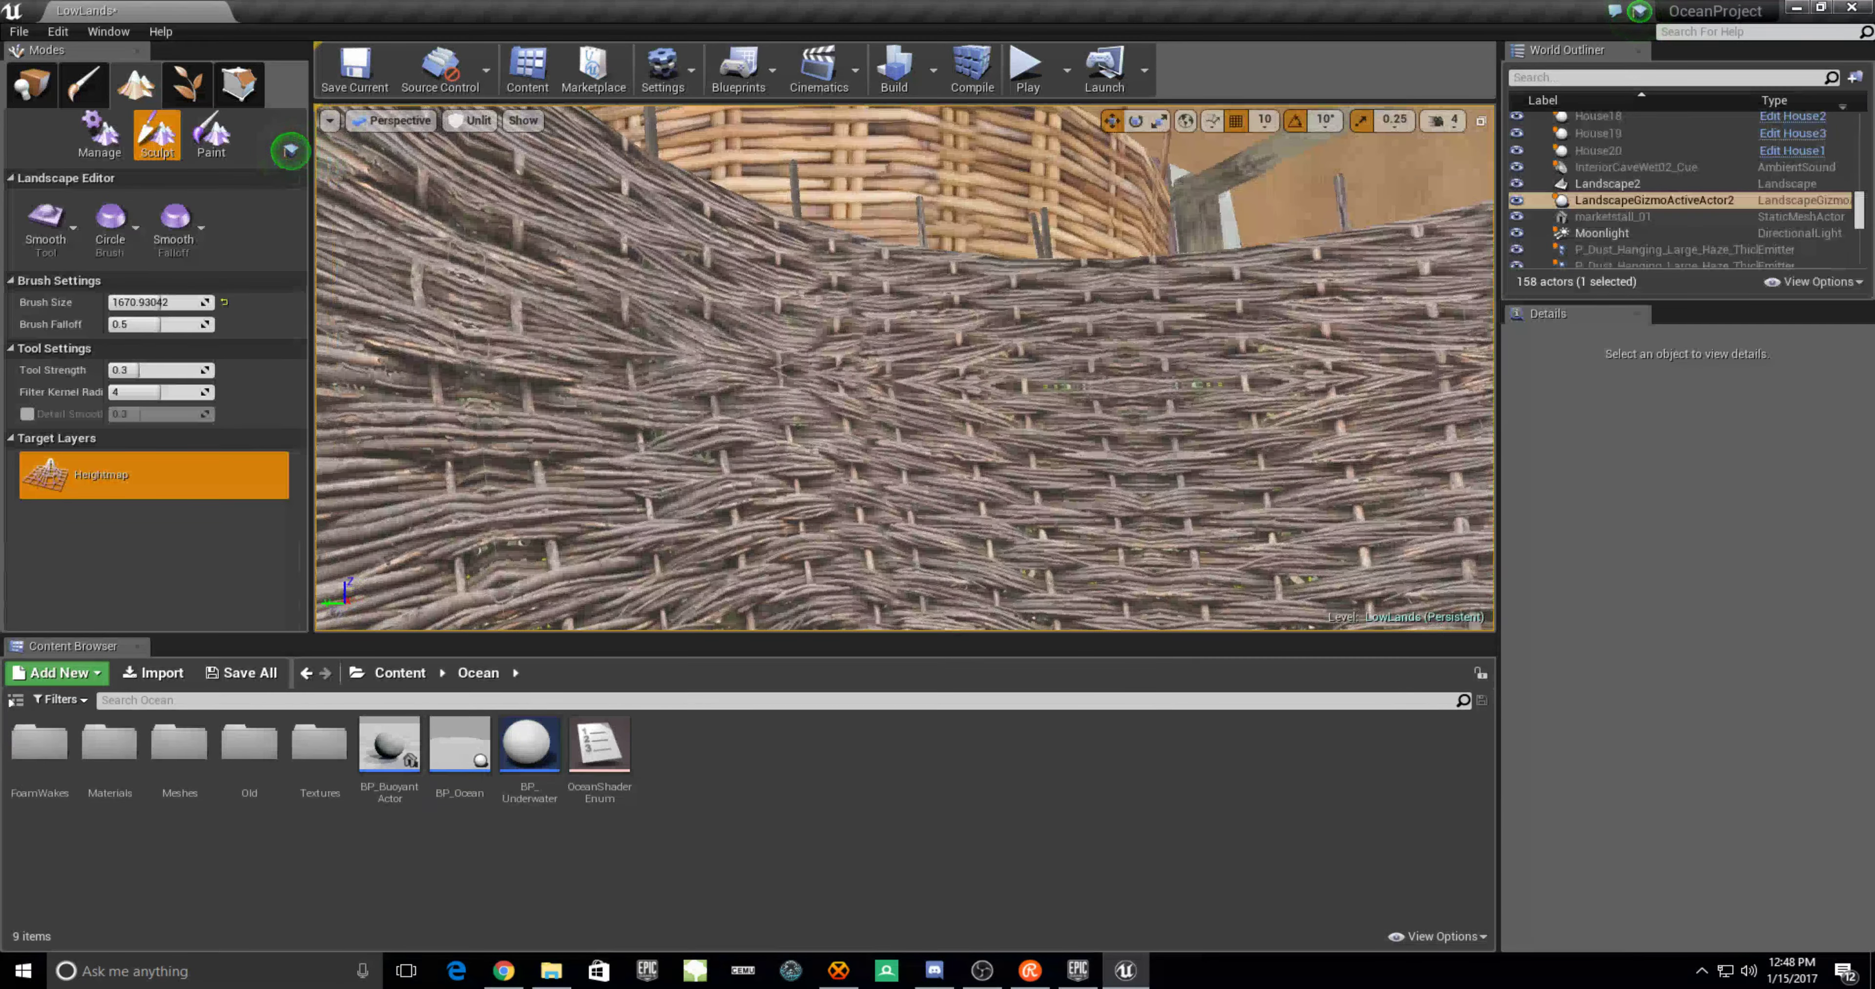
pyautogui.press('Down')
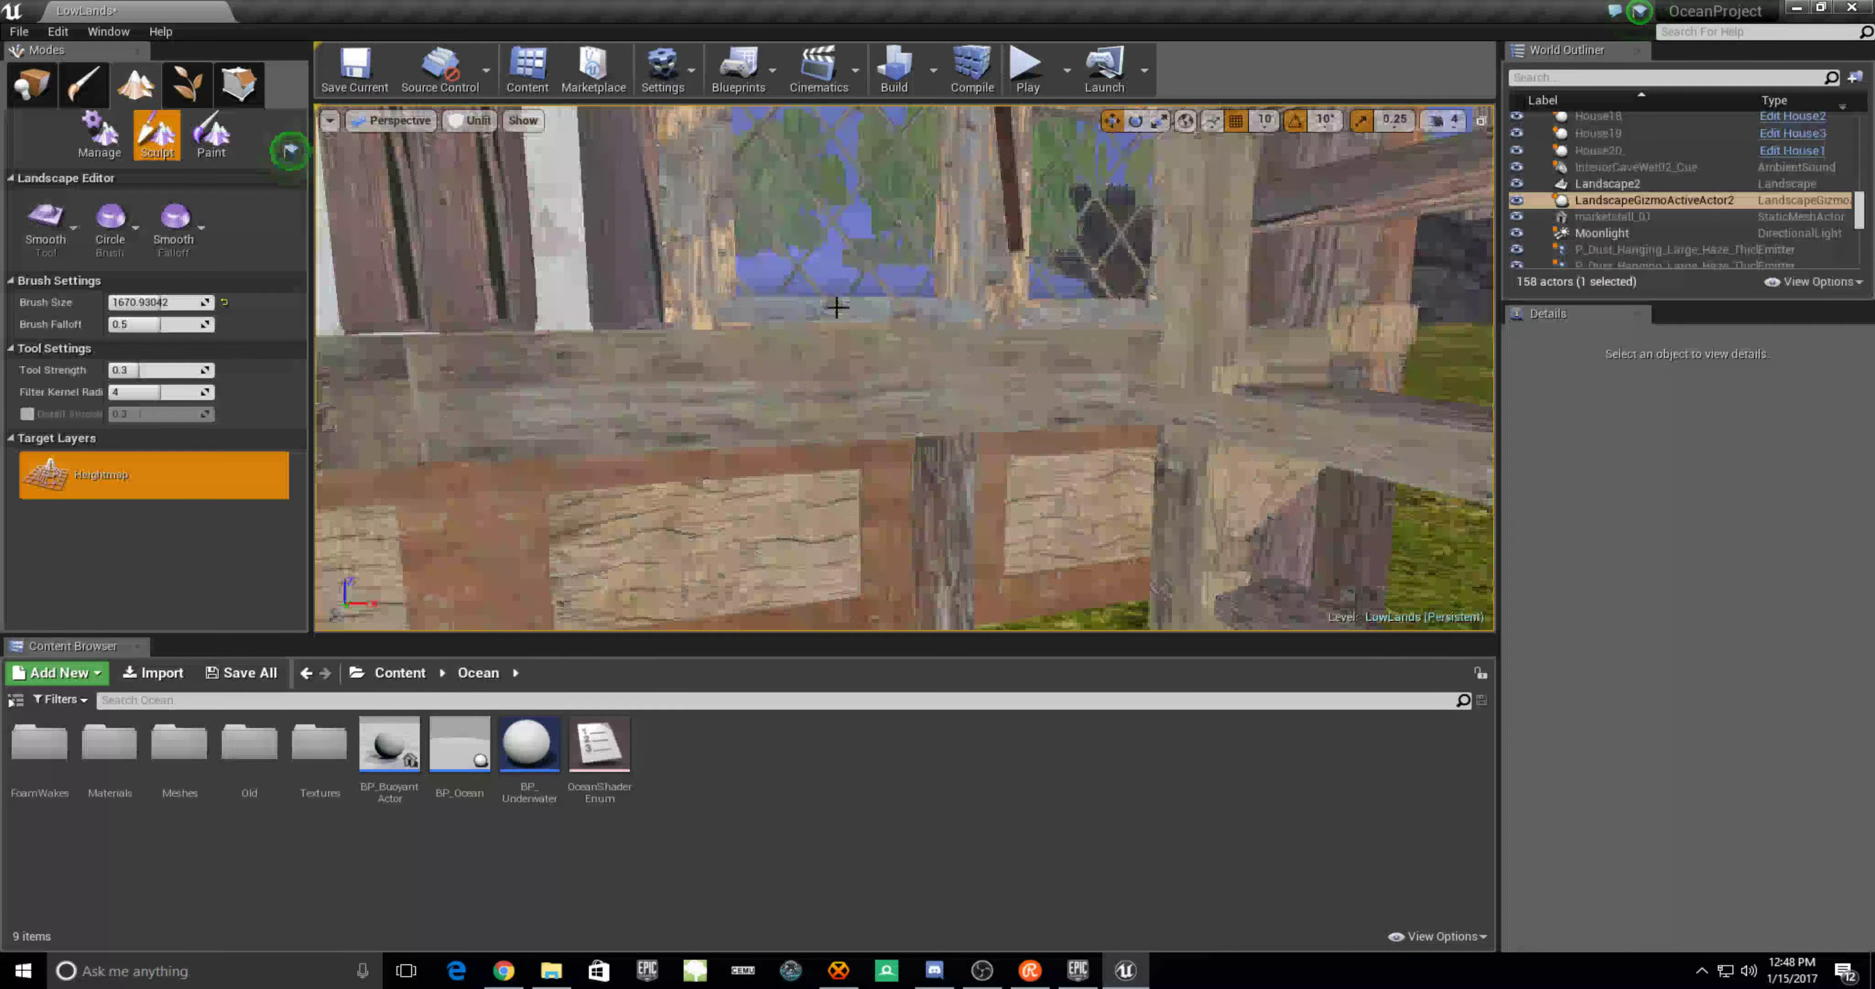
pyautogui.press('Up')
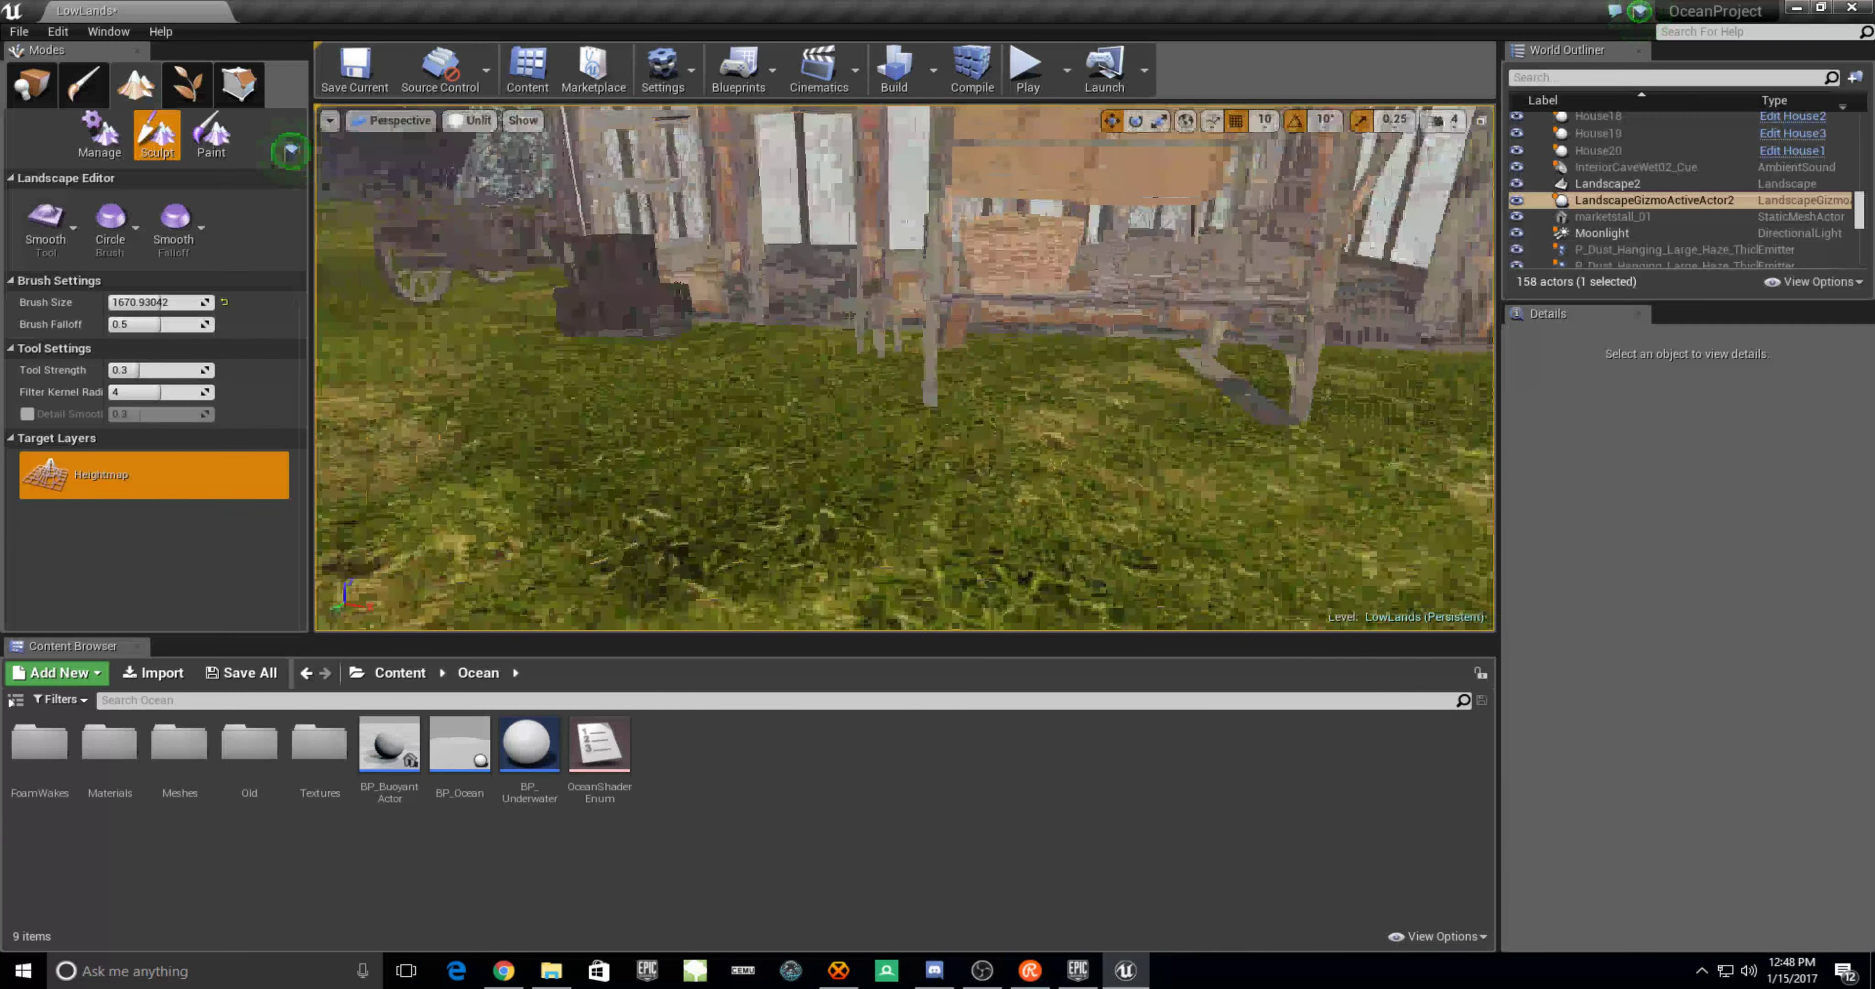
pyautogui.press('Down')
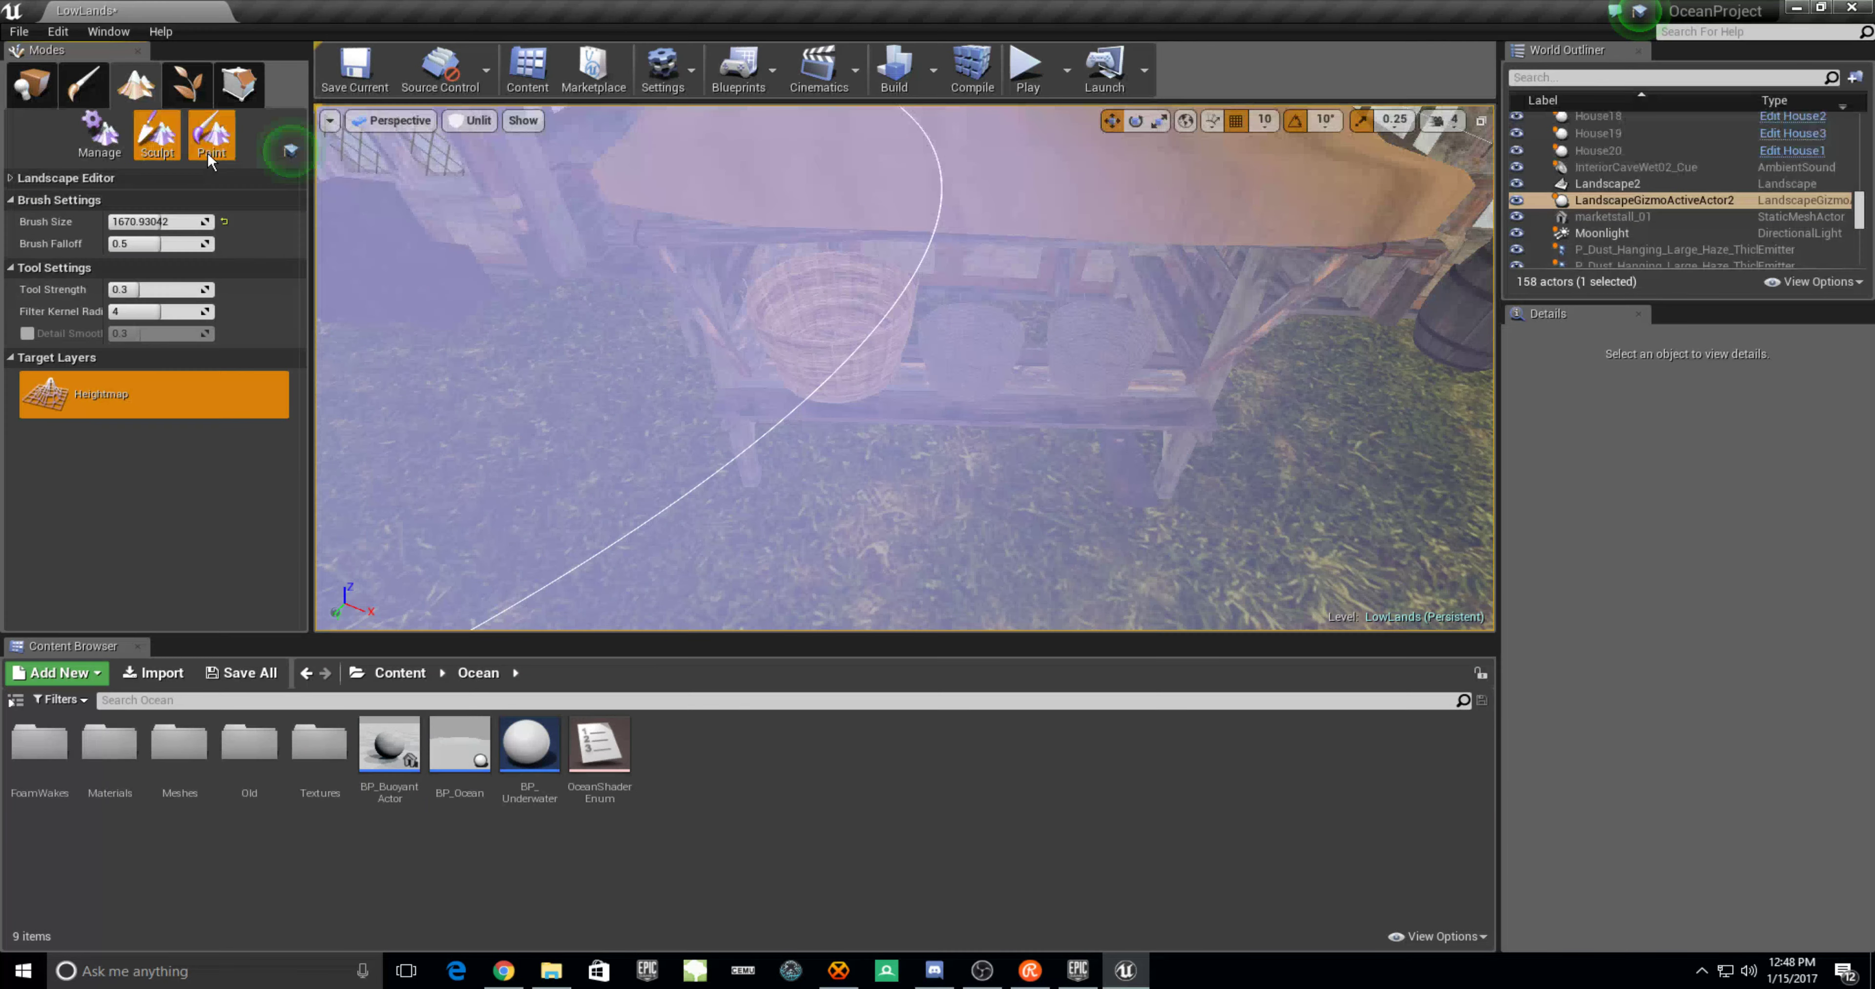
# Switch the landscape tools to Paint and select Layer_01 as the target layer
pyautogui.click(207, 150)
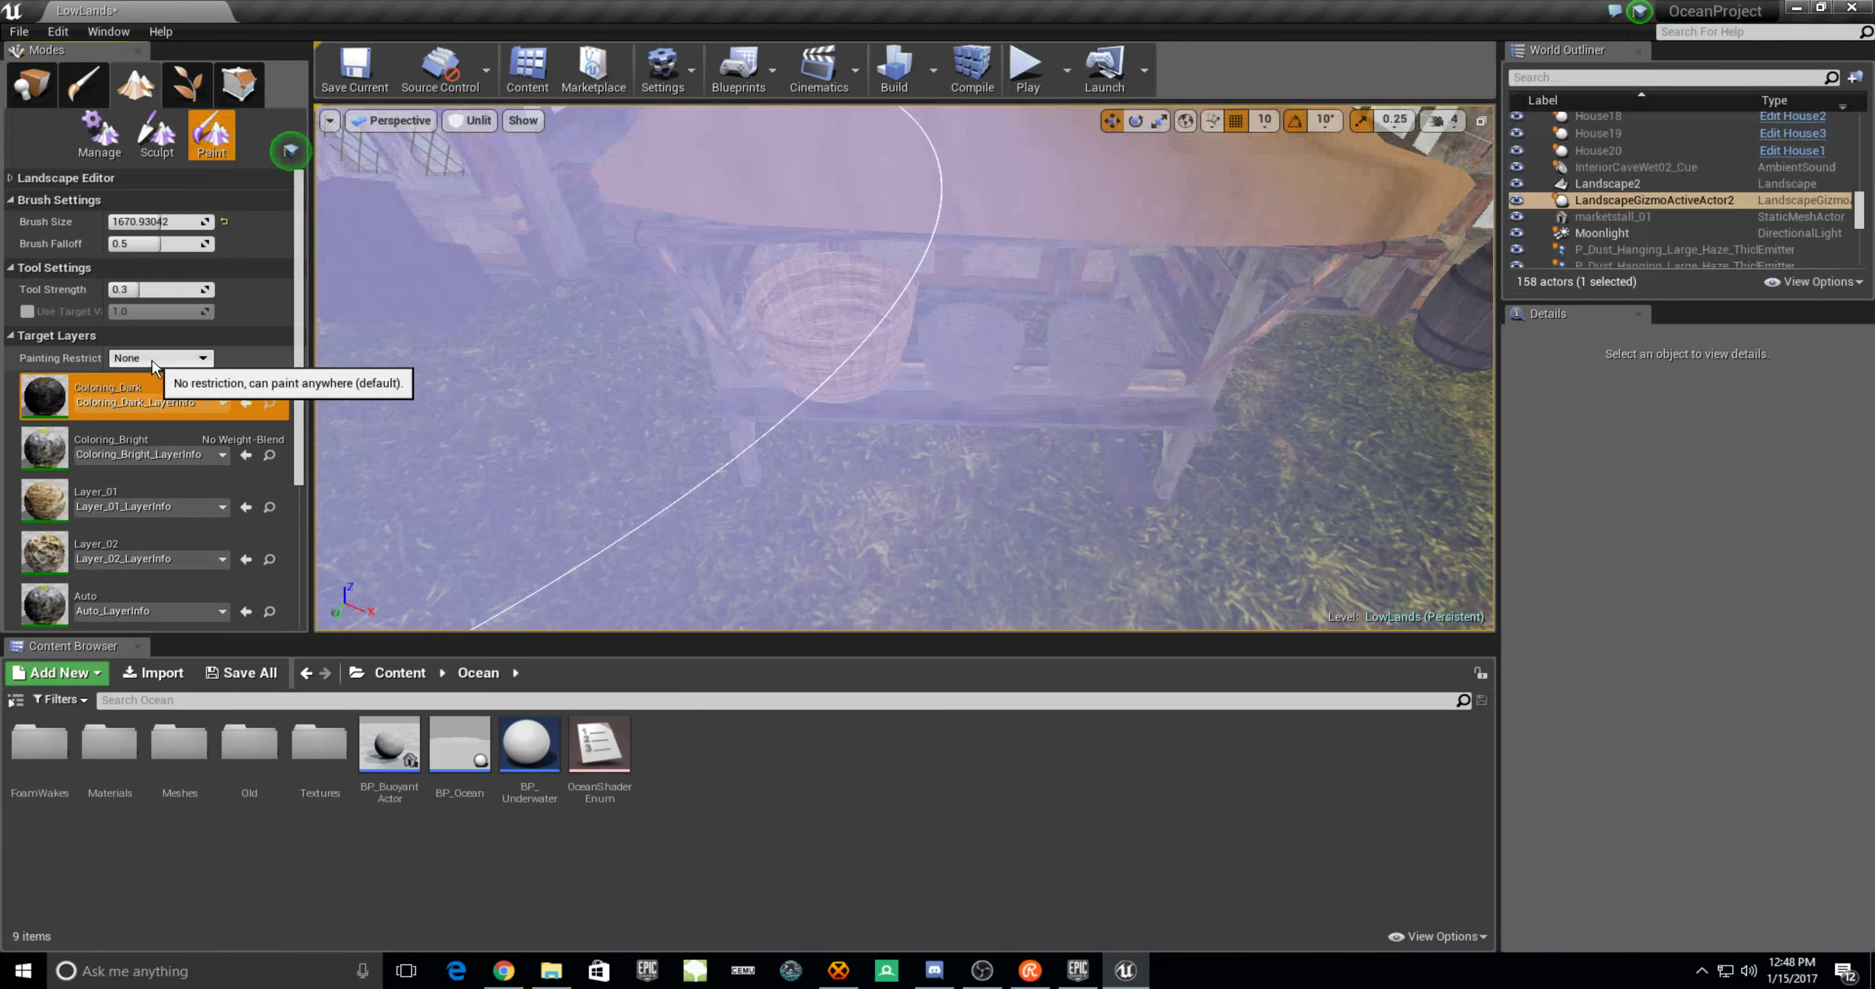
pyautogui.scroll(-3, 72, 448)
pyautogui.click(131, 350)
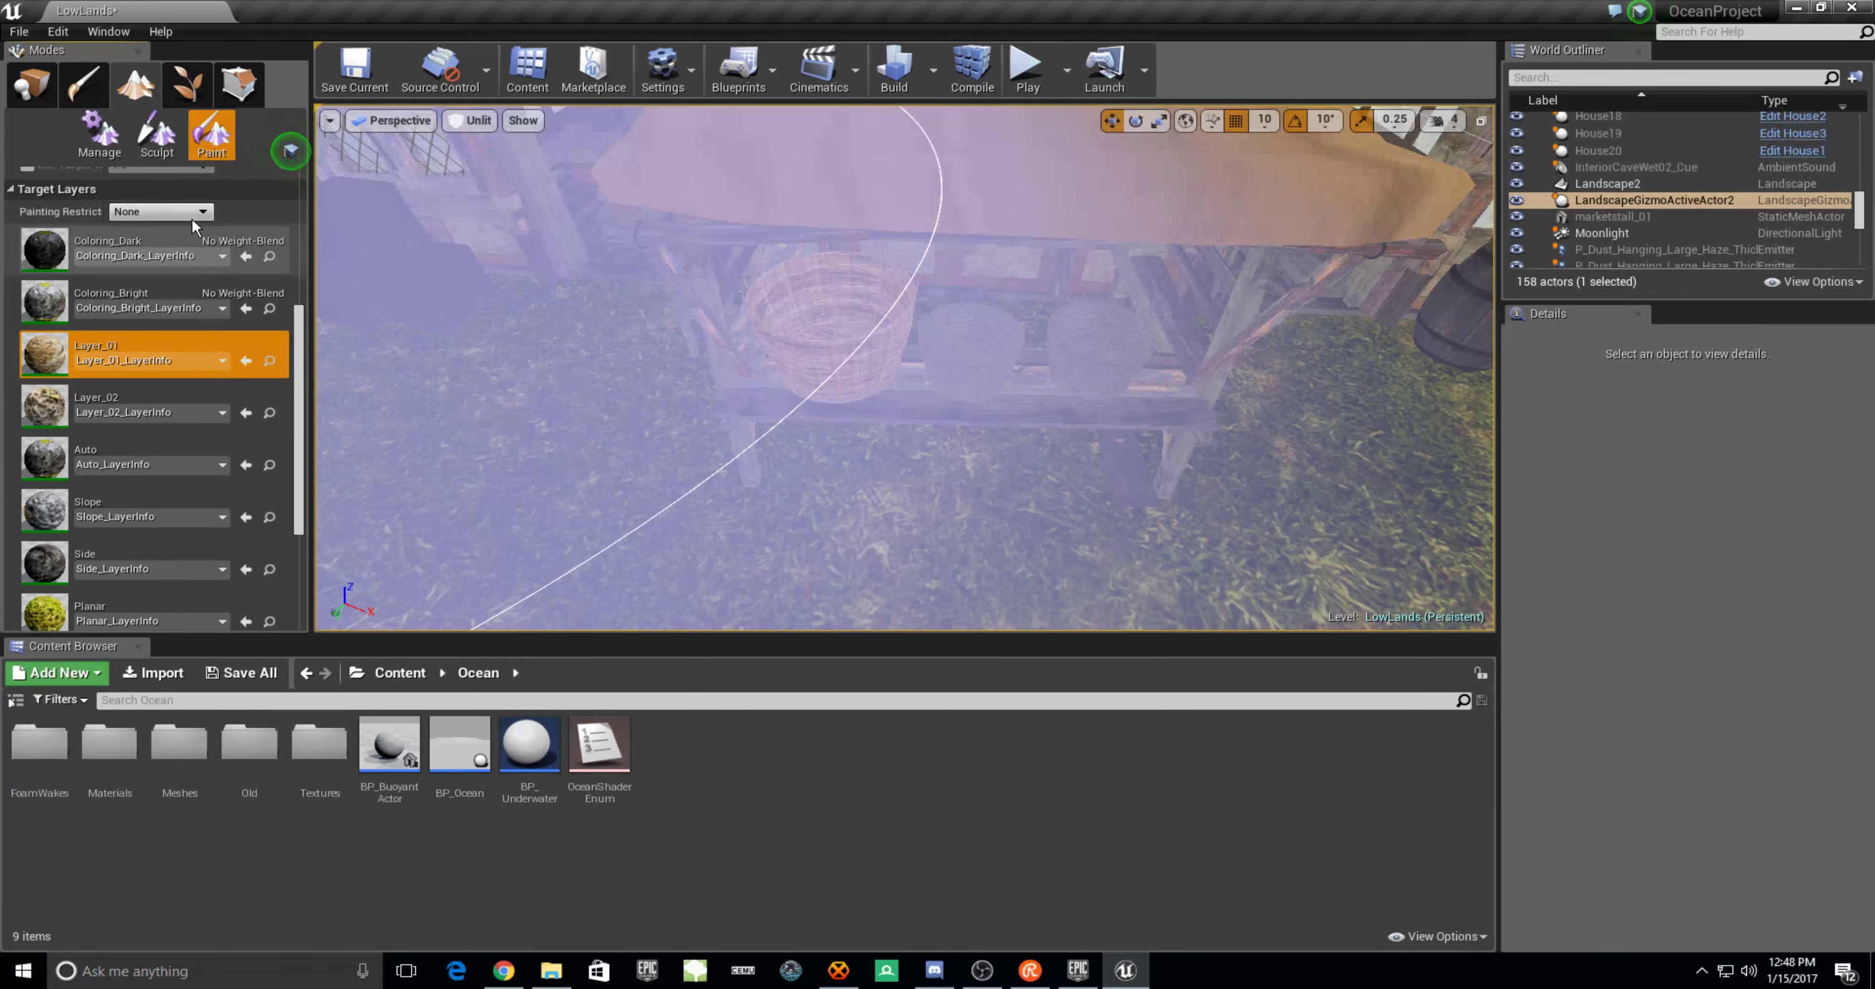
pyautogui.scroll(4, 131, 350)
# Set the paint brush size to 100 and paint Layer_01 on the grass below the basket
pyautogui.moveTo(168, 222); pyautogui.dragTo(131, 222)
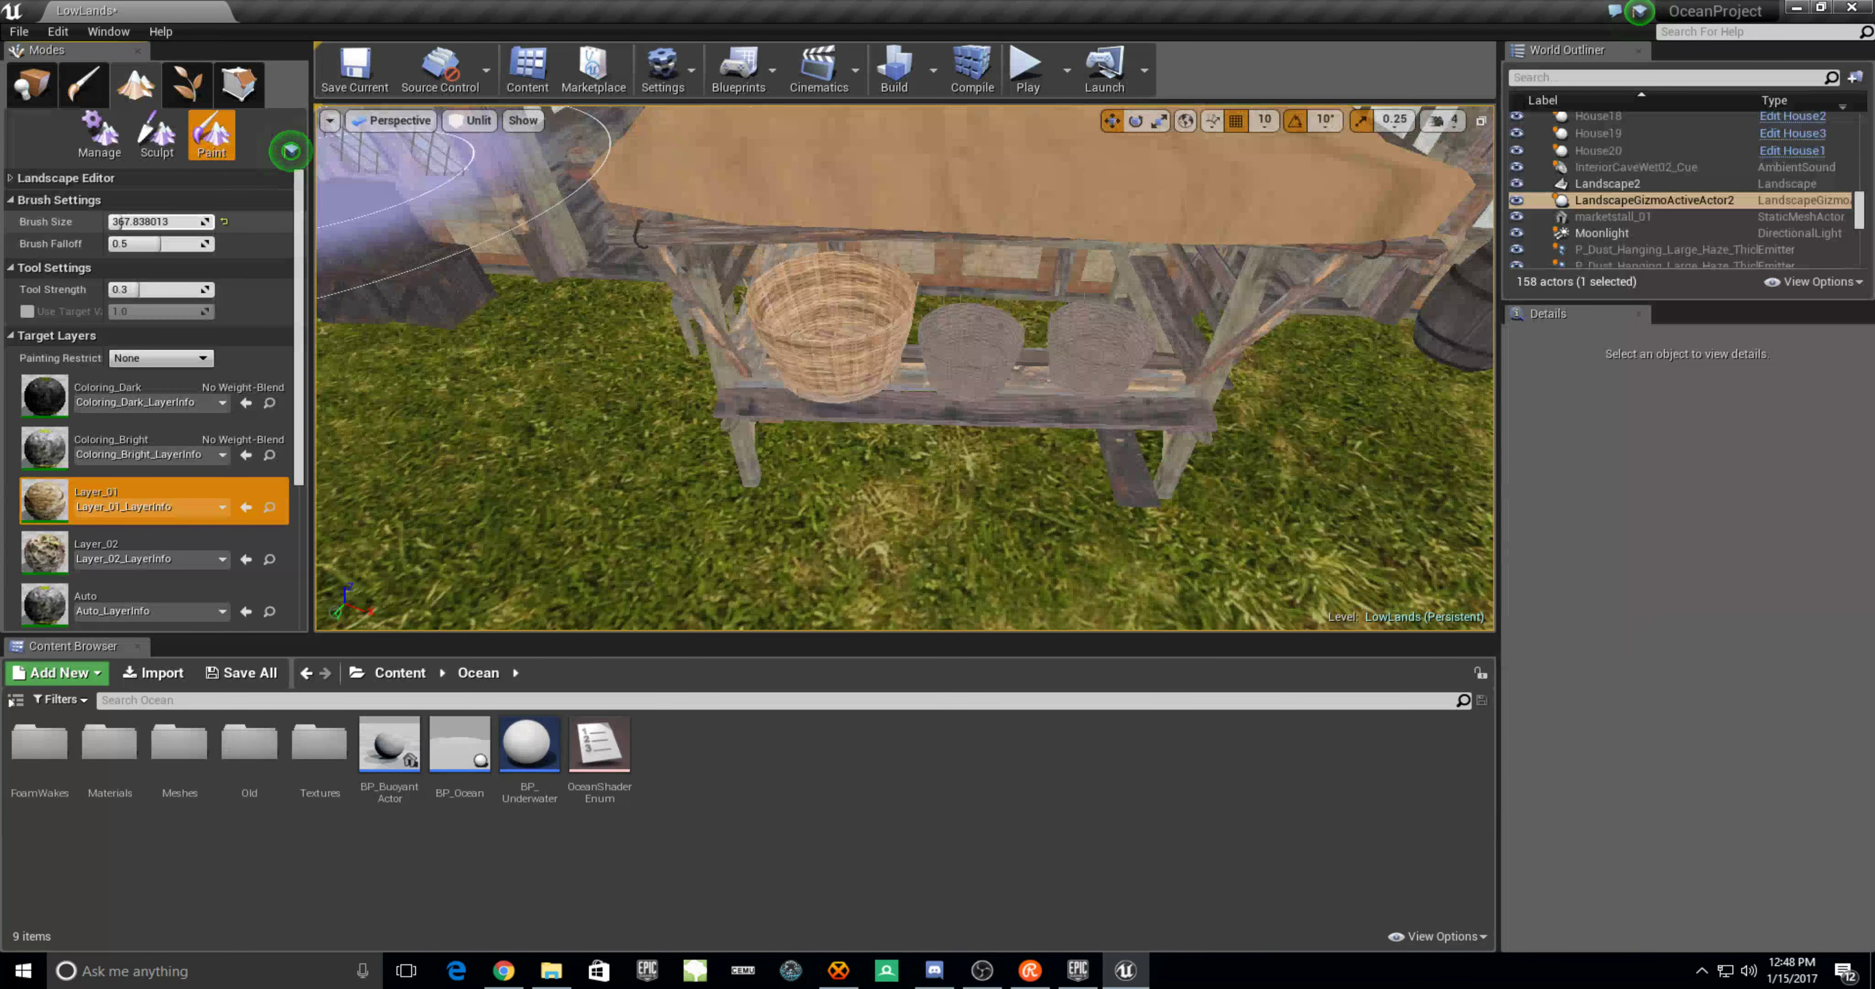
pyautogui.click(139, 221)
pyautogui.write('100')
pyautogui.press('Return')
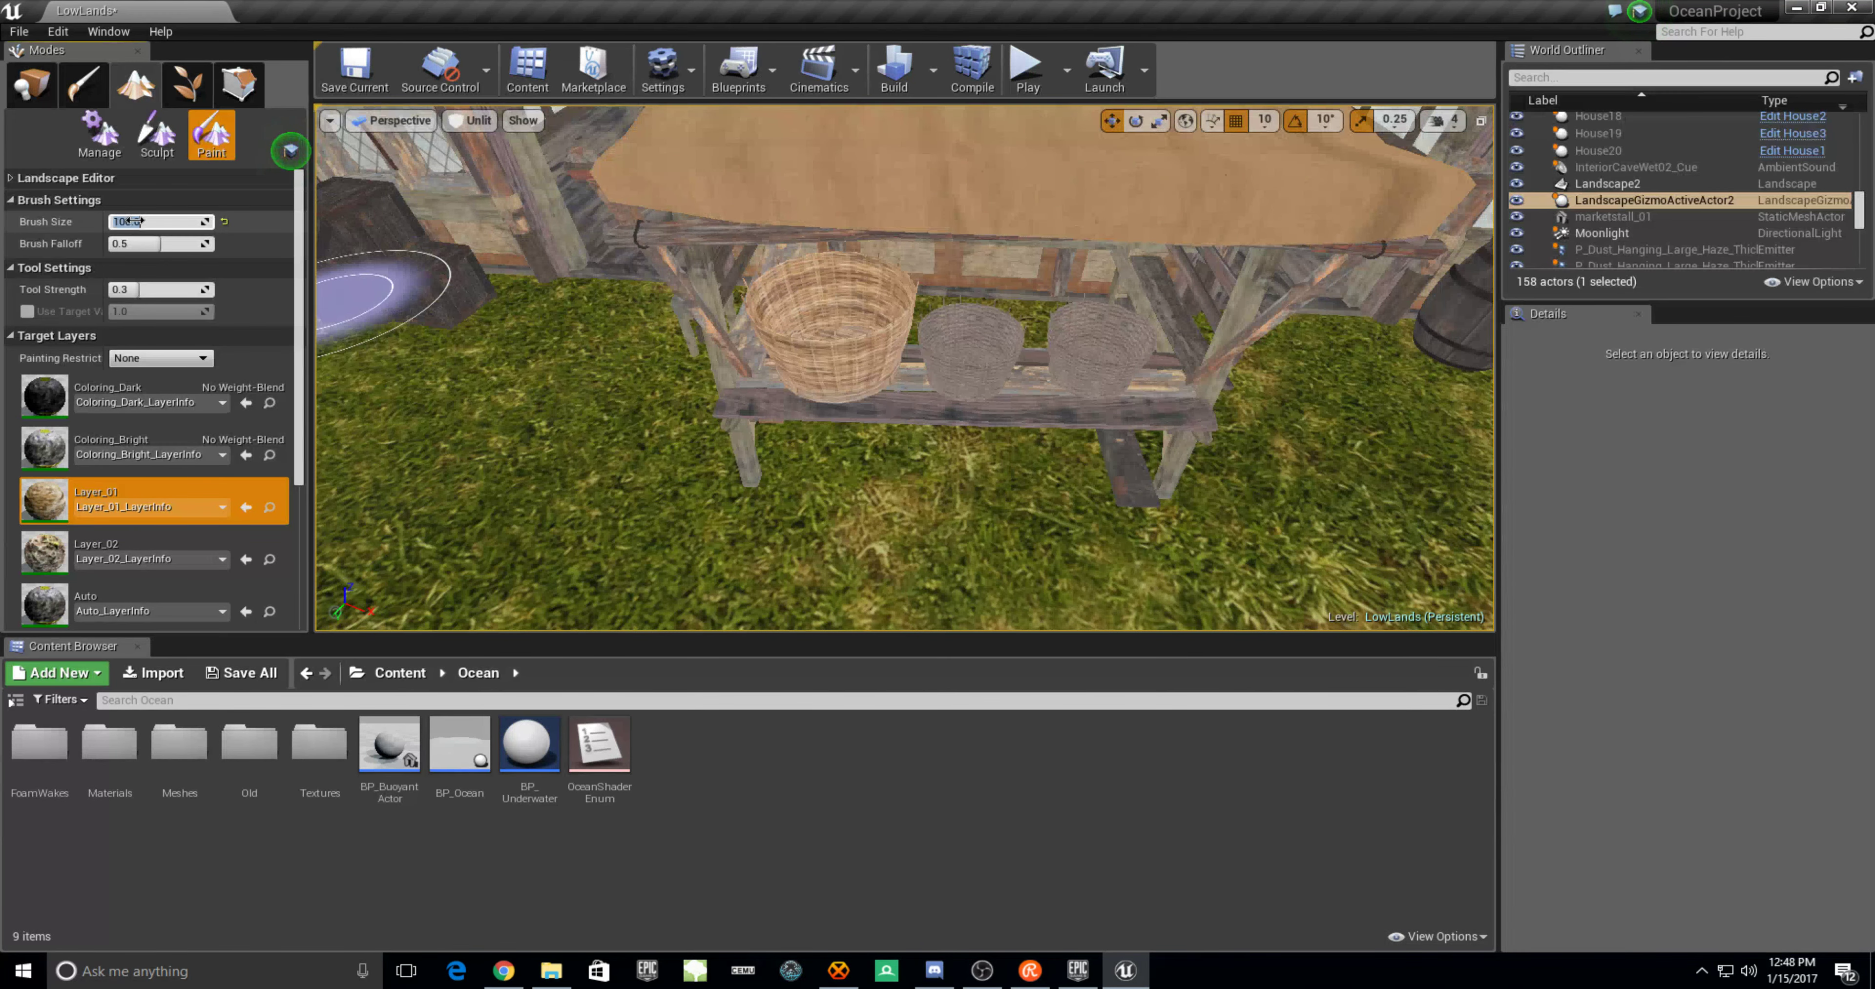
pyautogui.moveTo(843, 342)
pyautogui.mouseDown()
pyautogui.moveTo(1110, 421)
pyautogui.moveTo(1368, 385)
pyautogui.moveTo(856, 373)
pyautogui.mouseUp()
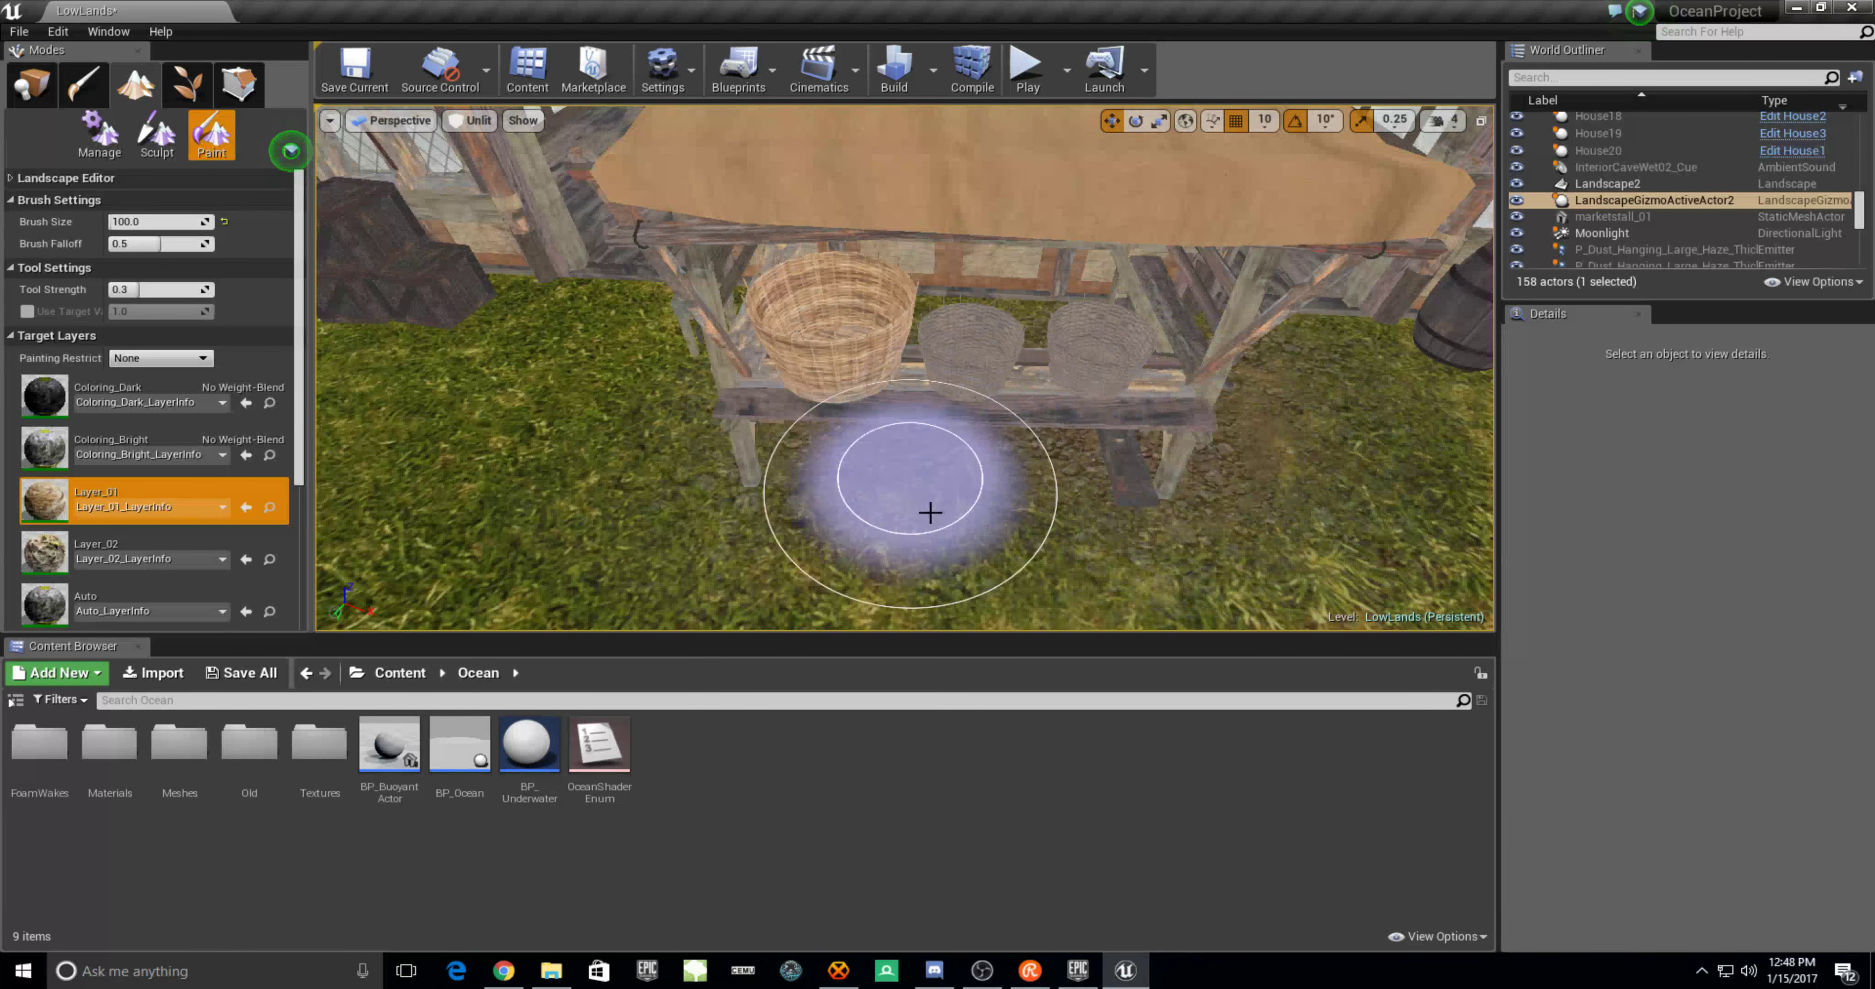
# Paint Layer_01 on the grass under the stall and around the crates
pyautogui.moveTo(1089, 447); pyautogui.dragTo(1214, 277, button='right')
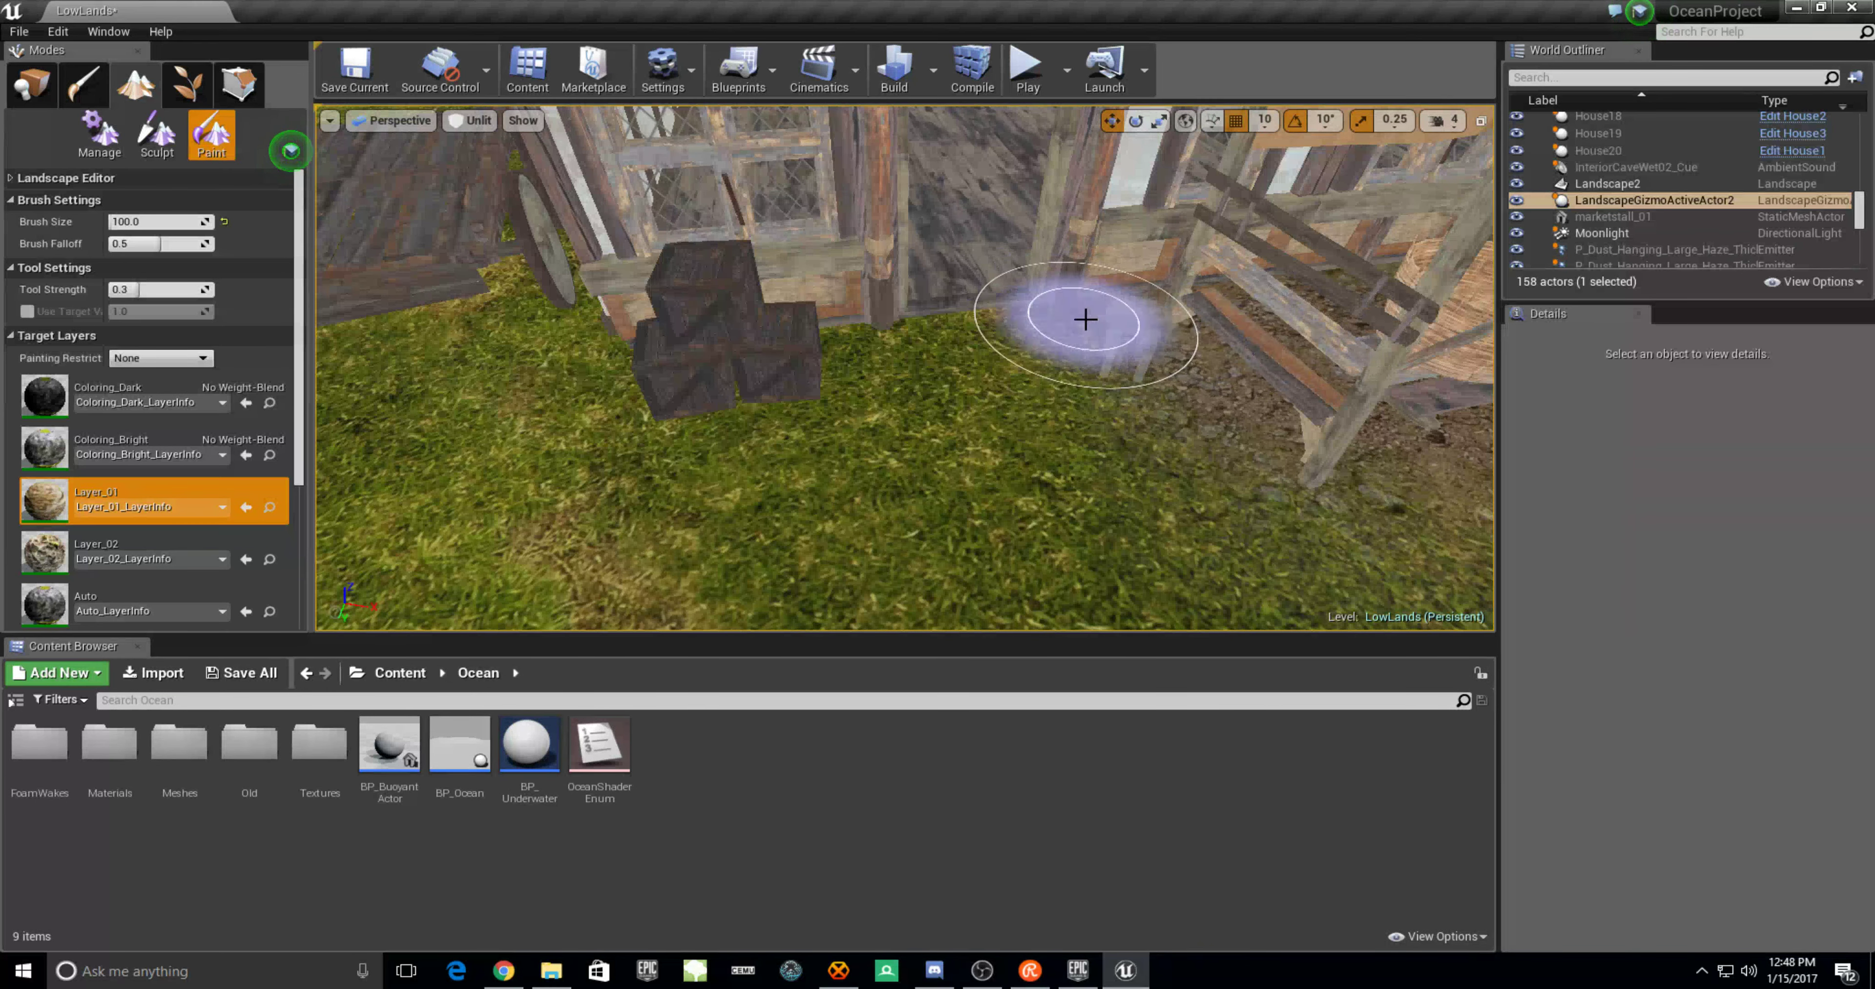
pyautogui.moveTo(1204, 355); pyautogui.dragTo(1122, 435)
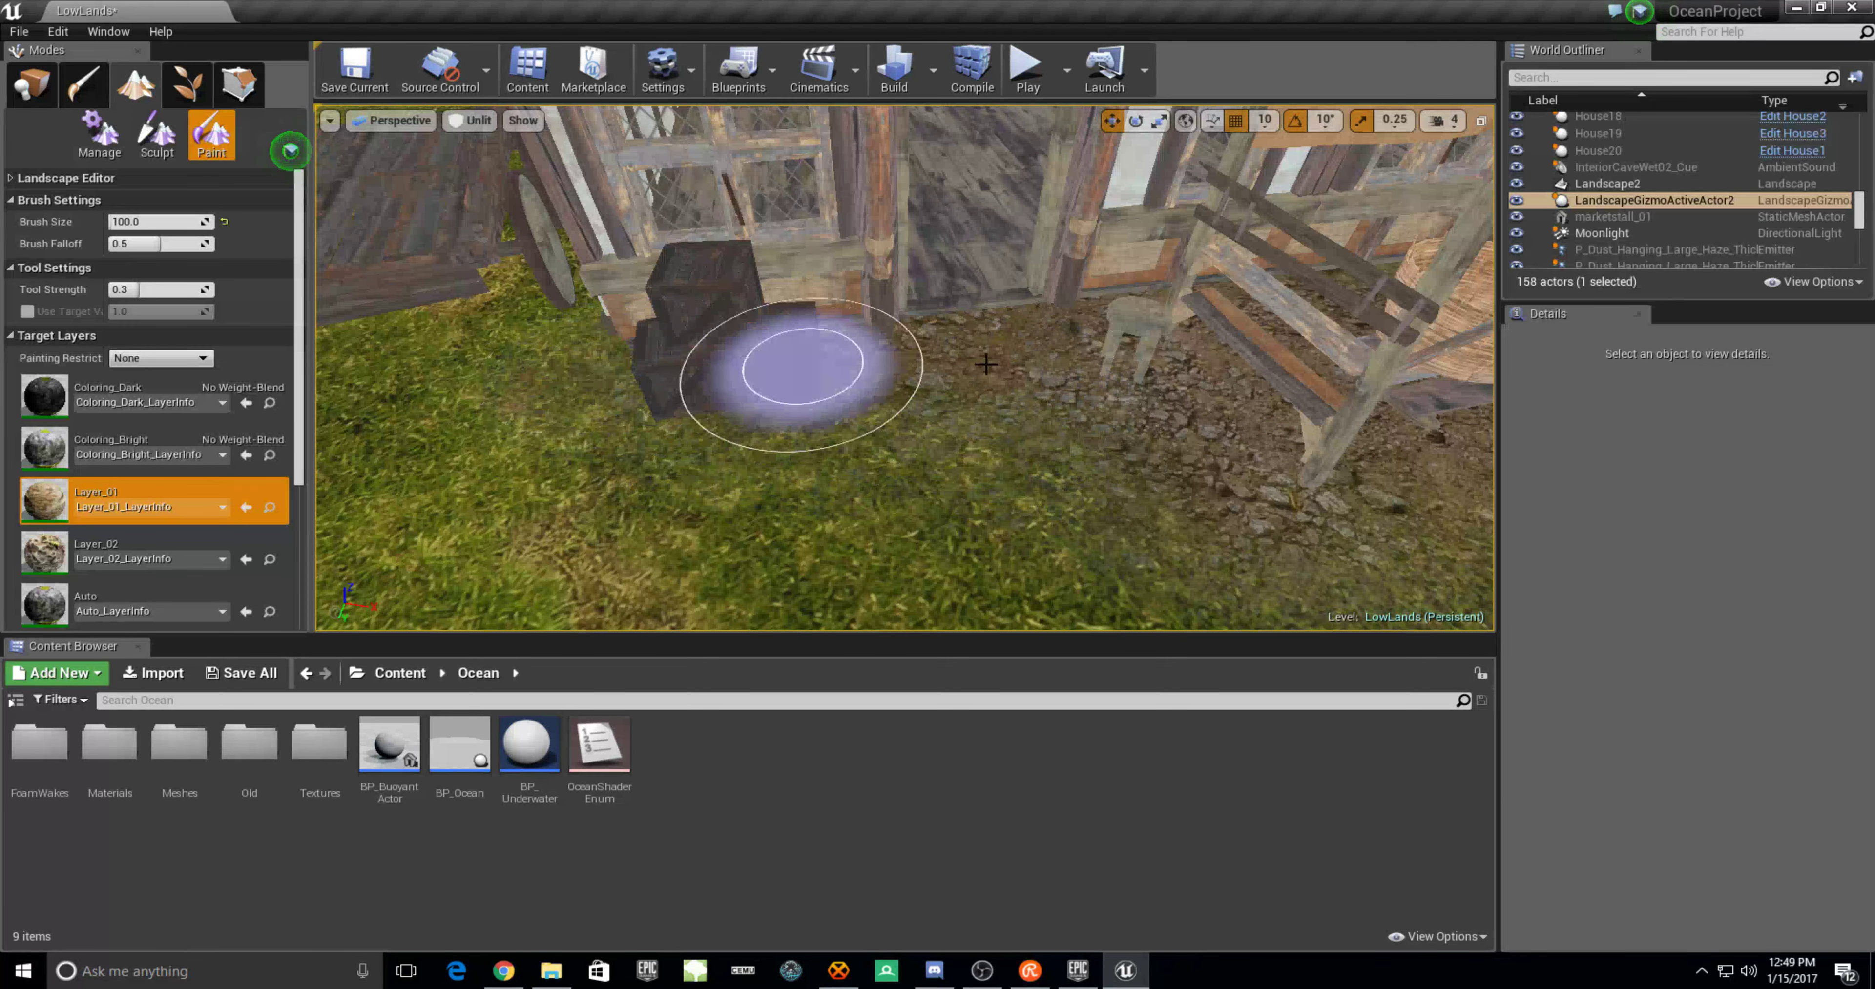
pyautogui.moveTo(624, 346)
pyautogui.mouseDown()
pyautogui.moveTo(548, 305)
pyautogui.moveTo(1055, 428)
pyautogui.mouseUp()
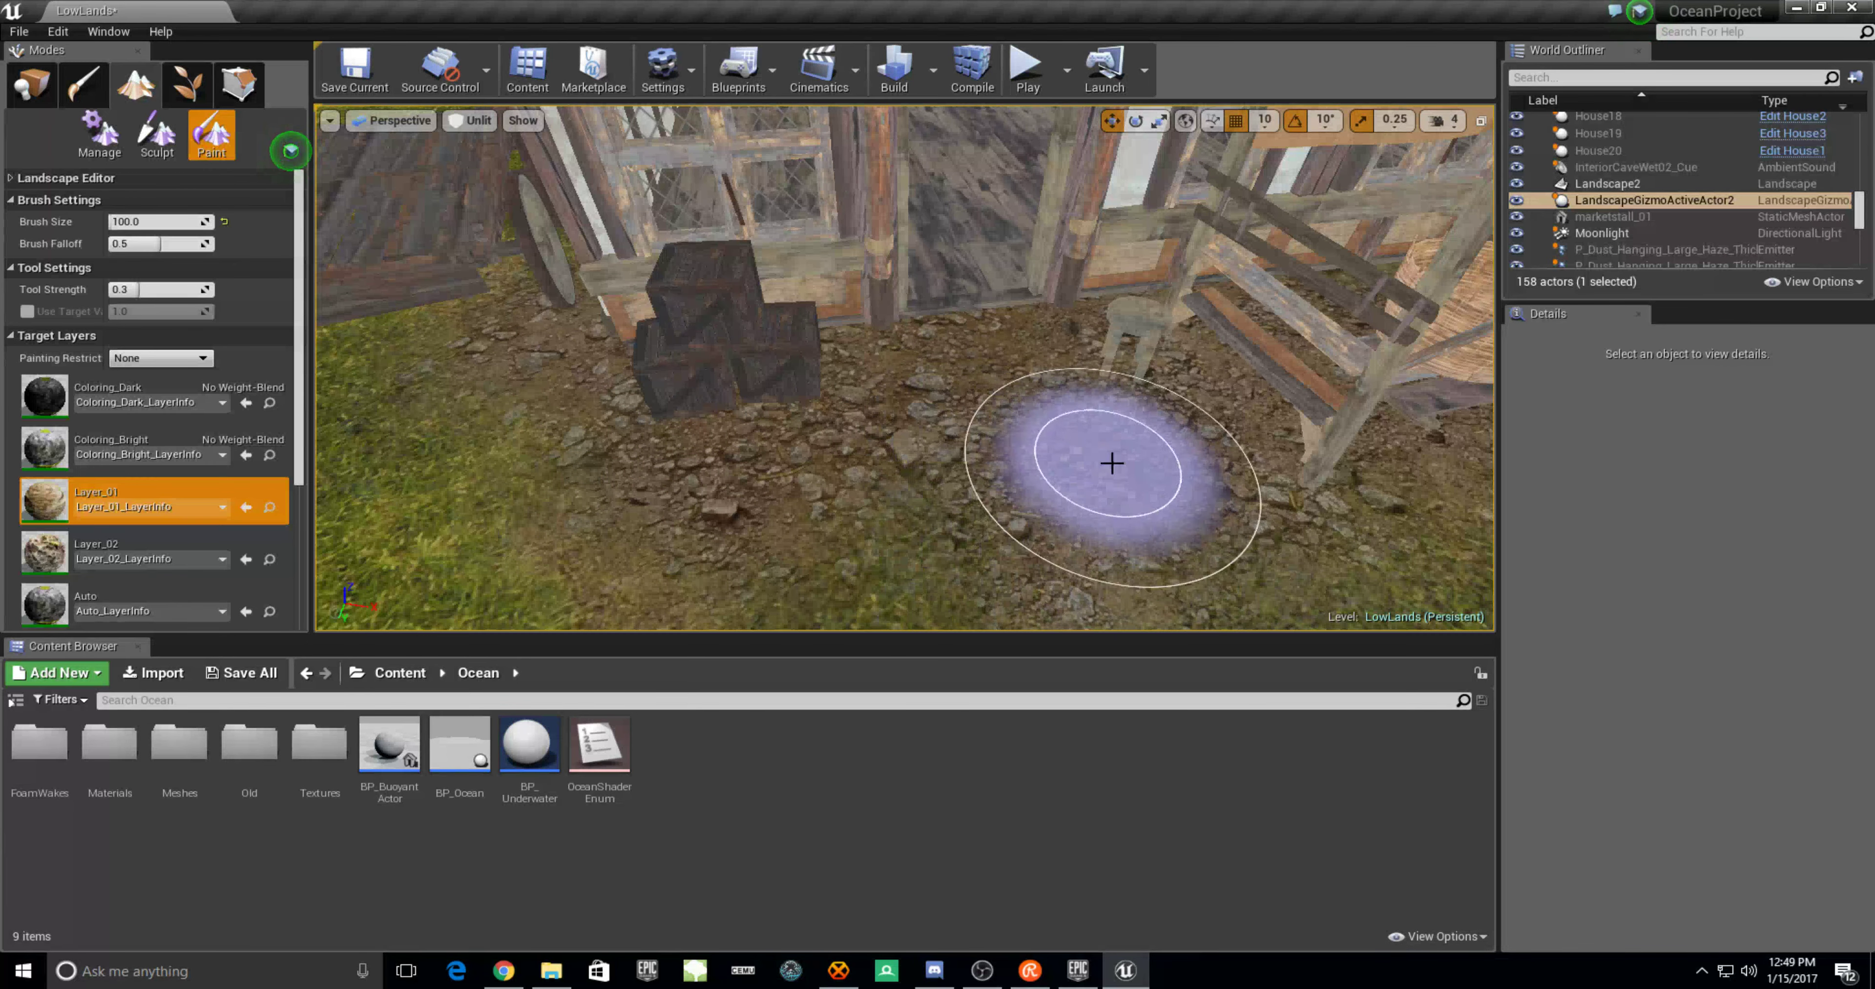
# Paint rocky Layer_01 ground in front of the stall's barrels
pyautogui.moveTo(1105, 459); pyautogui.dragTo(808, 326, button='right')
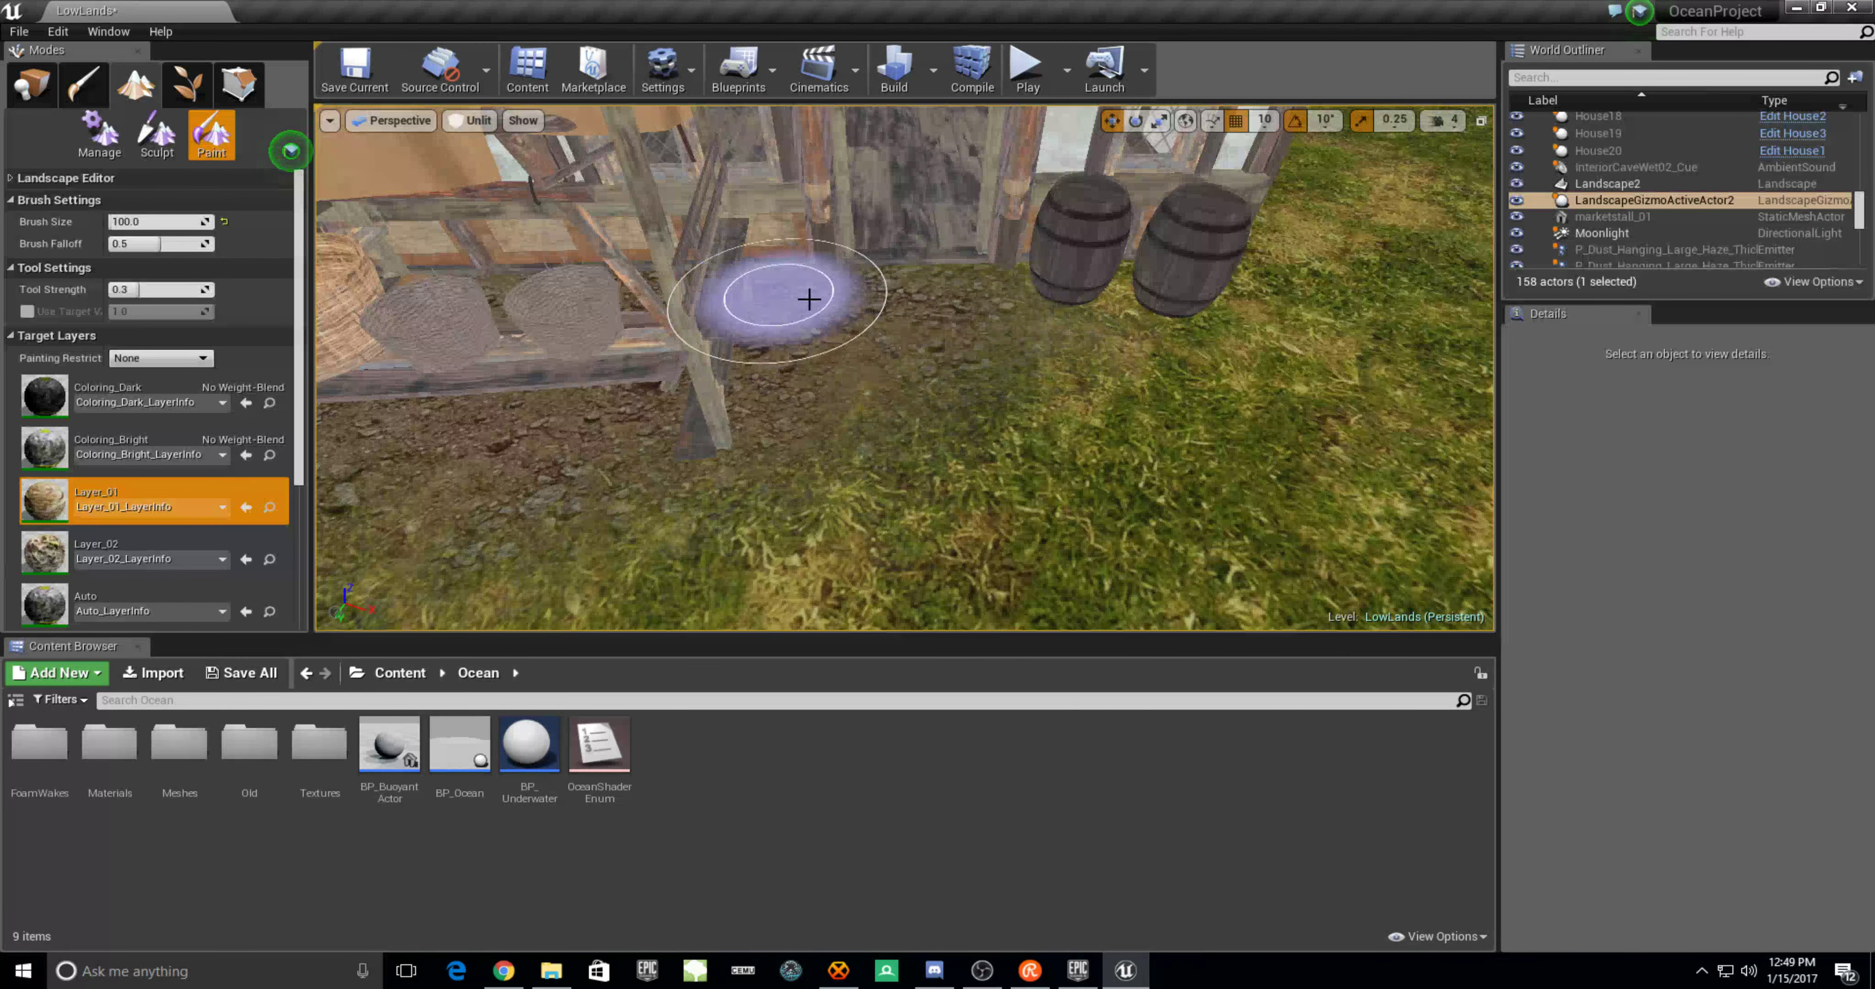
pyautogui.moveTo(915, 321)
pyautogui.mouseDown()
pyautogui.moveTo(1077, 262)
pyautogui.moveTo(762, 477)
pyautogui.moveTo(1183, 531)
pyautogui.moveTo(602, 555)
pyautogui.mouseUp()
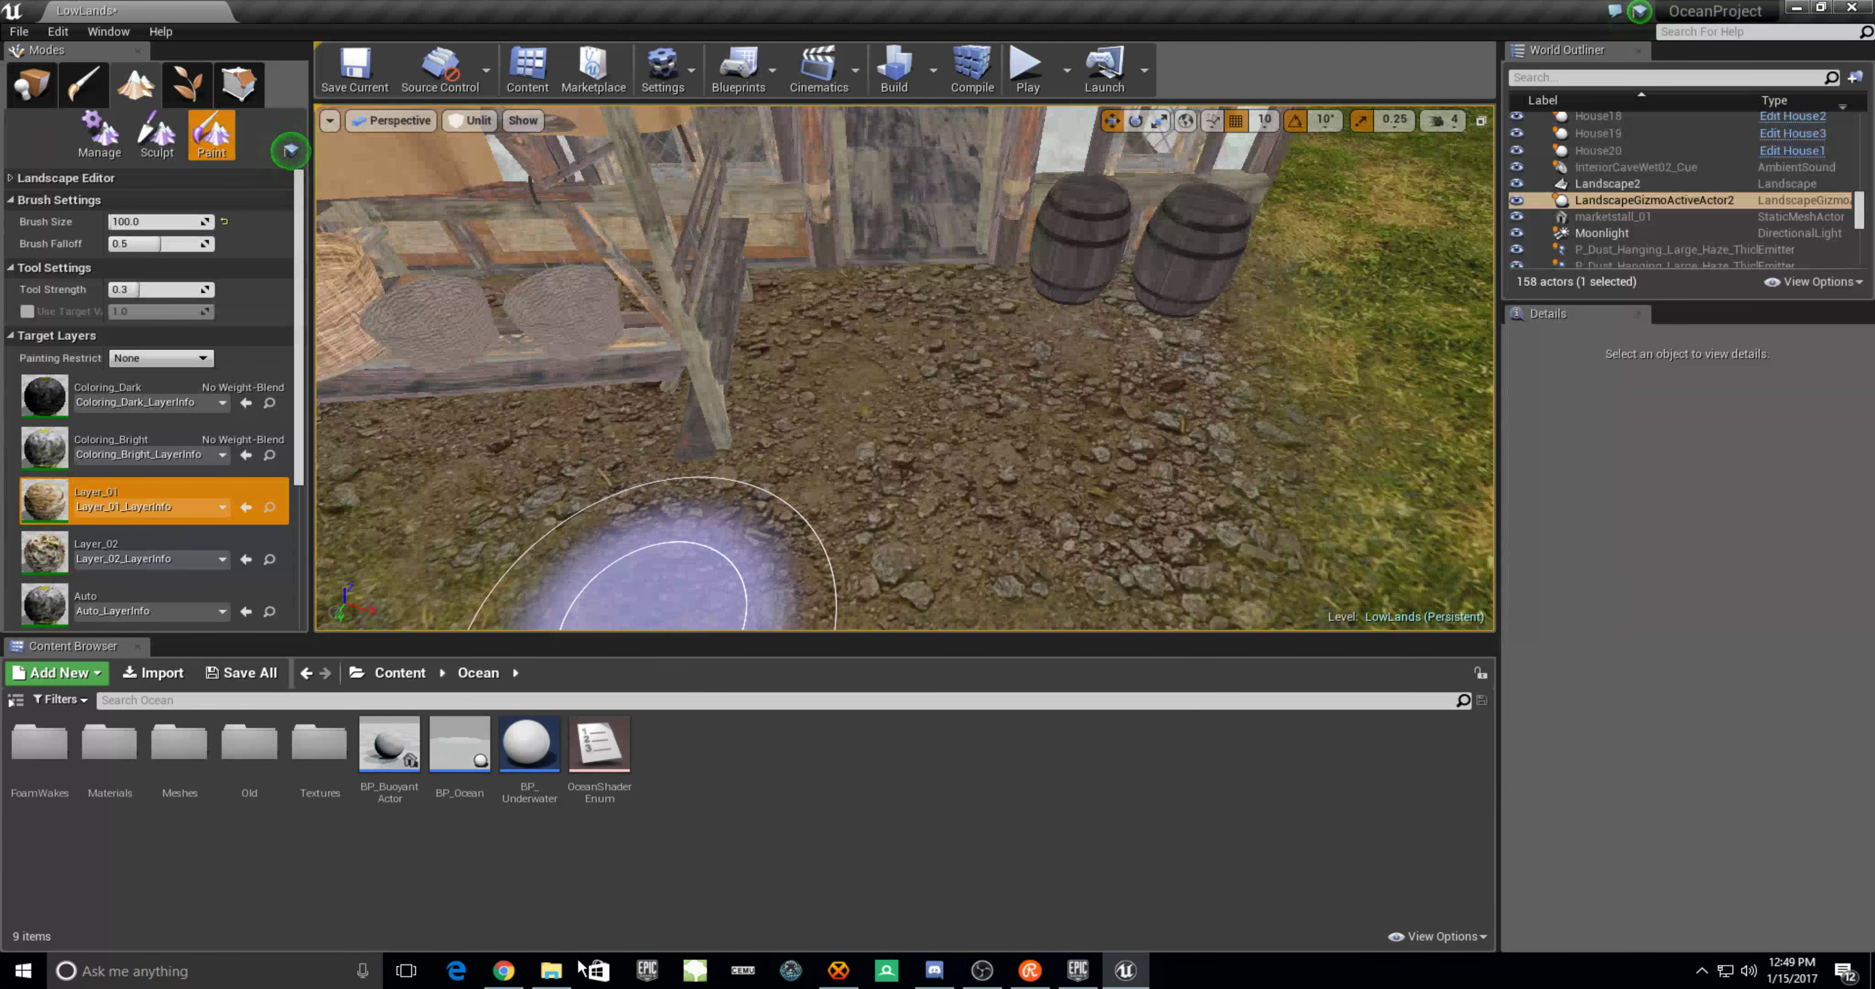
pyautogui.click(502, 971)
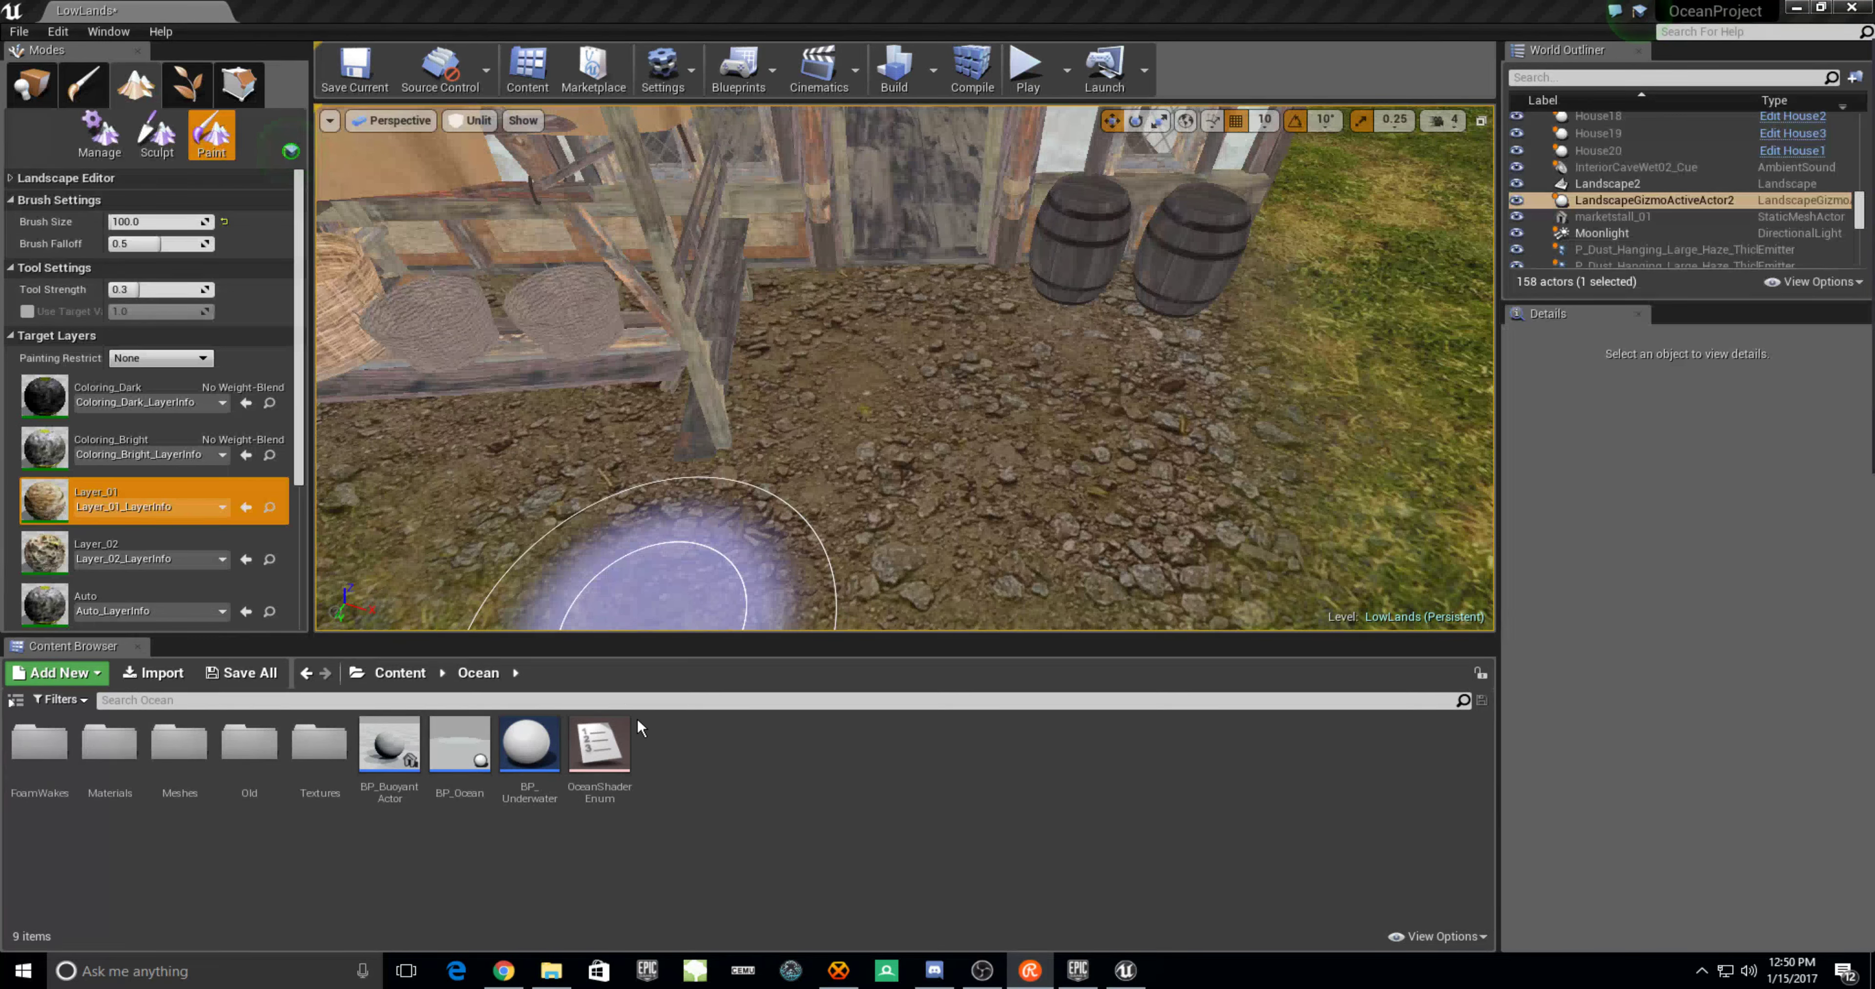
# Browse to Content/StarterContent/Textures and select T_Cobble_Stone_Rough_D
pyautogui.click(399, 673)
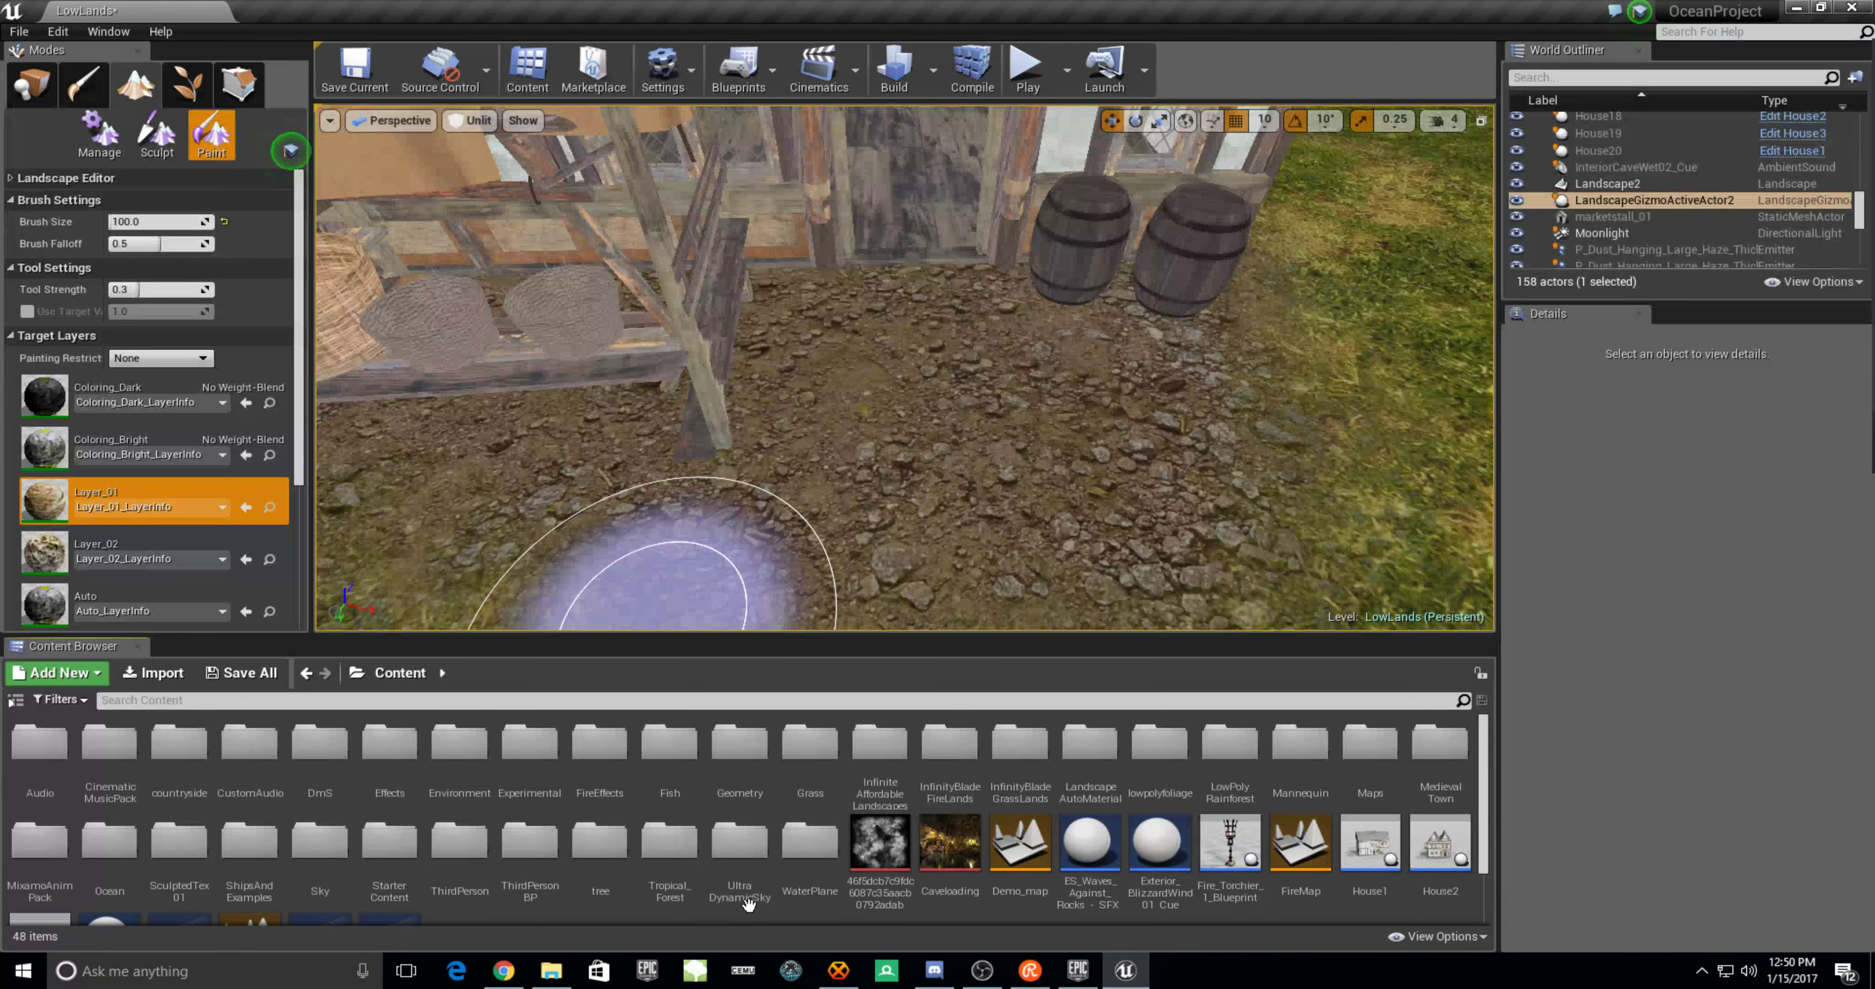
pyautogui.click(378, 862)
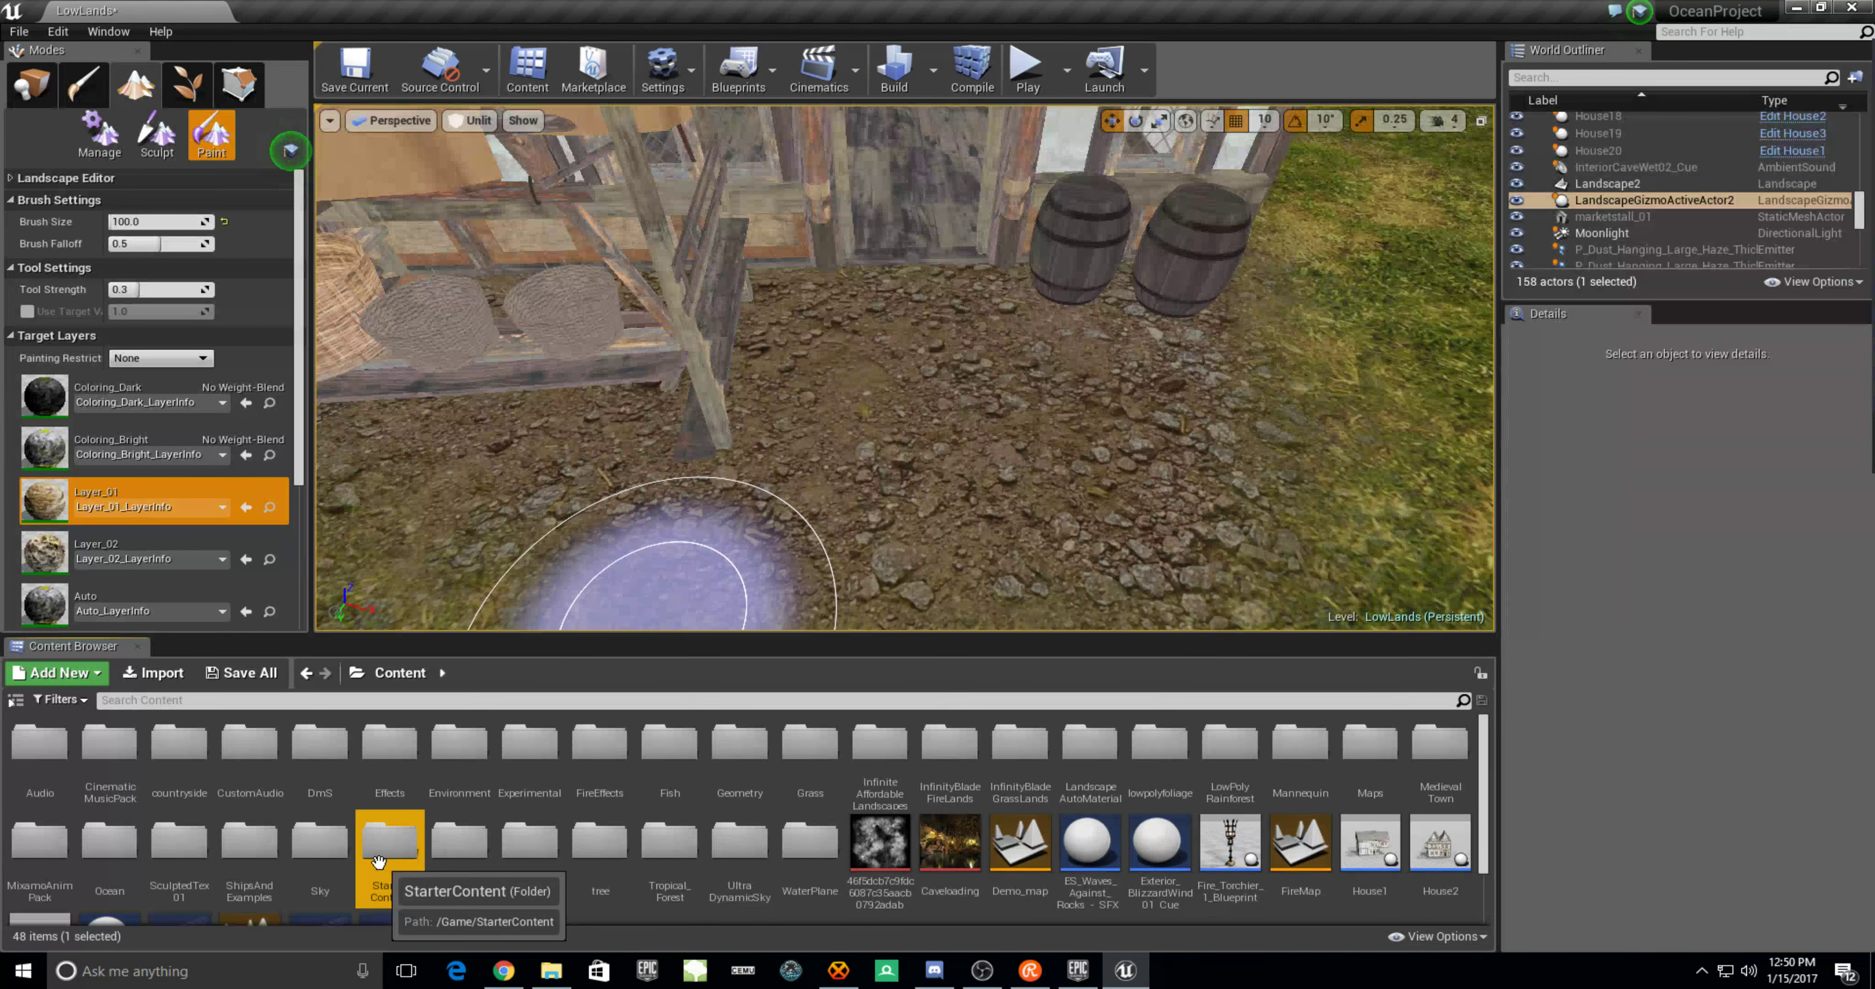
pyautogui.doubleClick(379, 862)
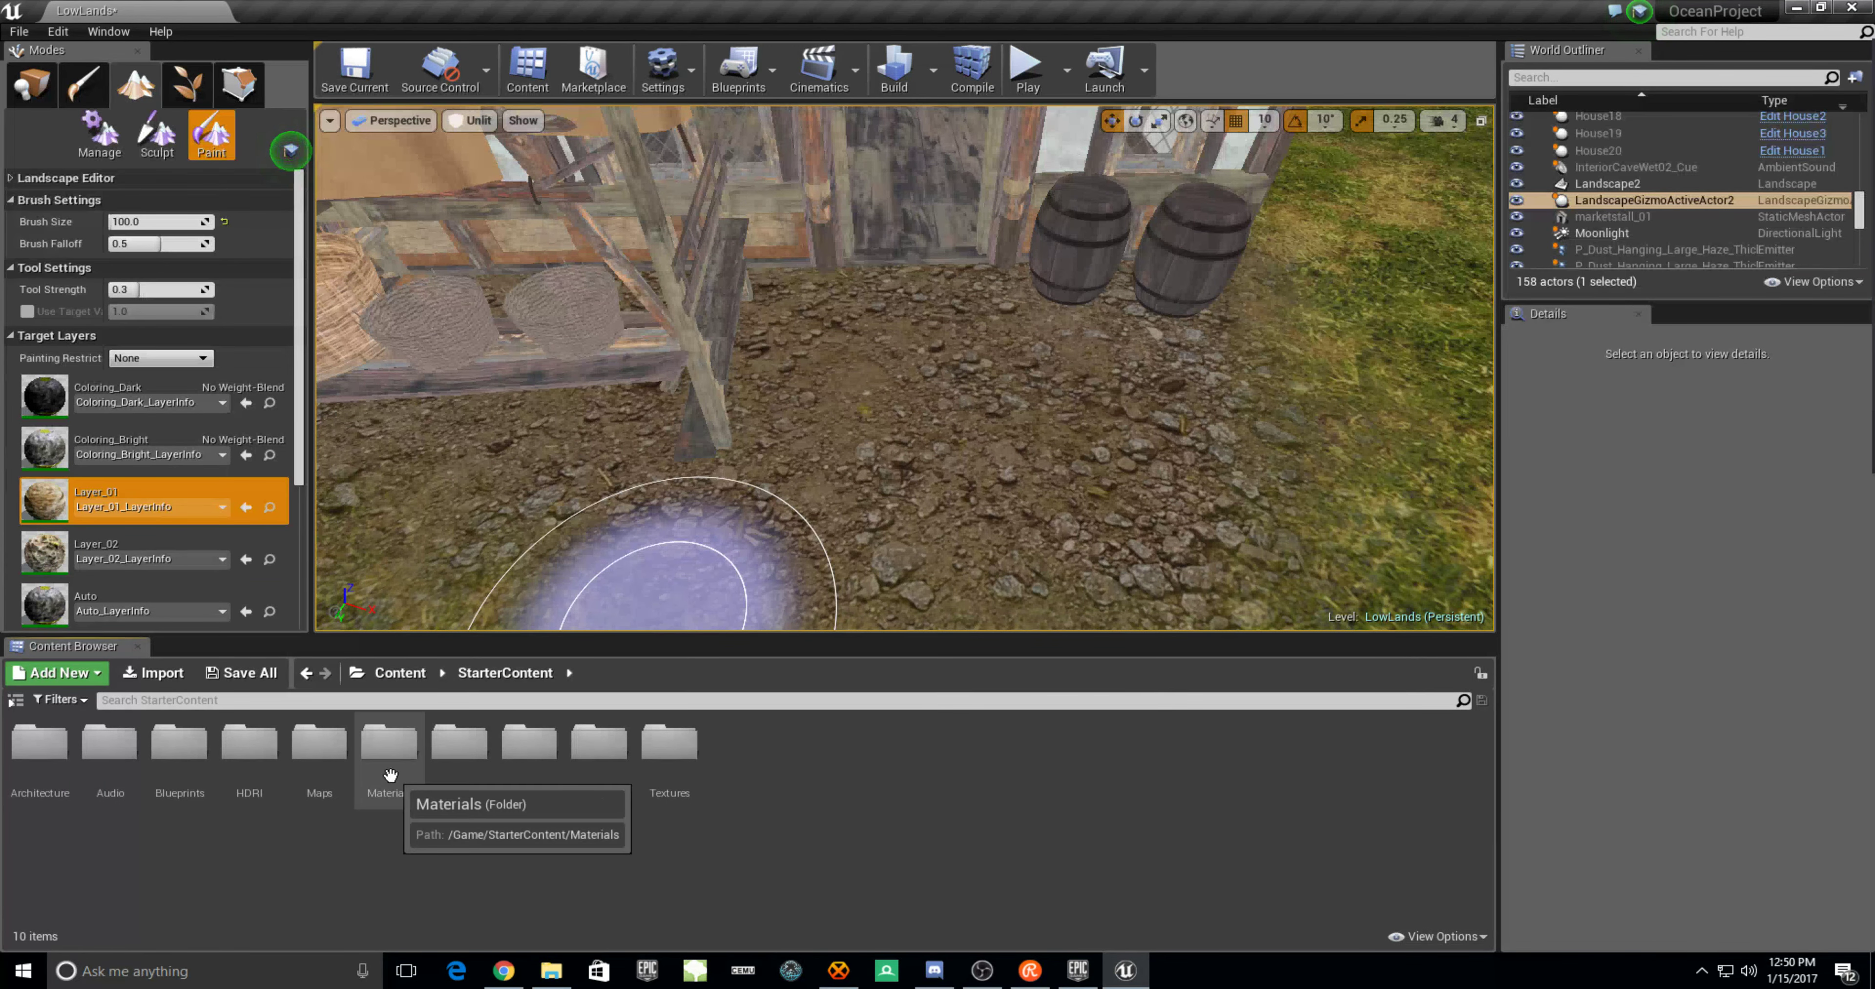
pyautogui.click(673, 789)
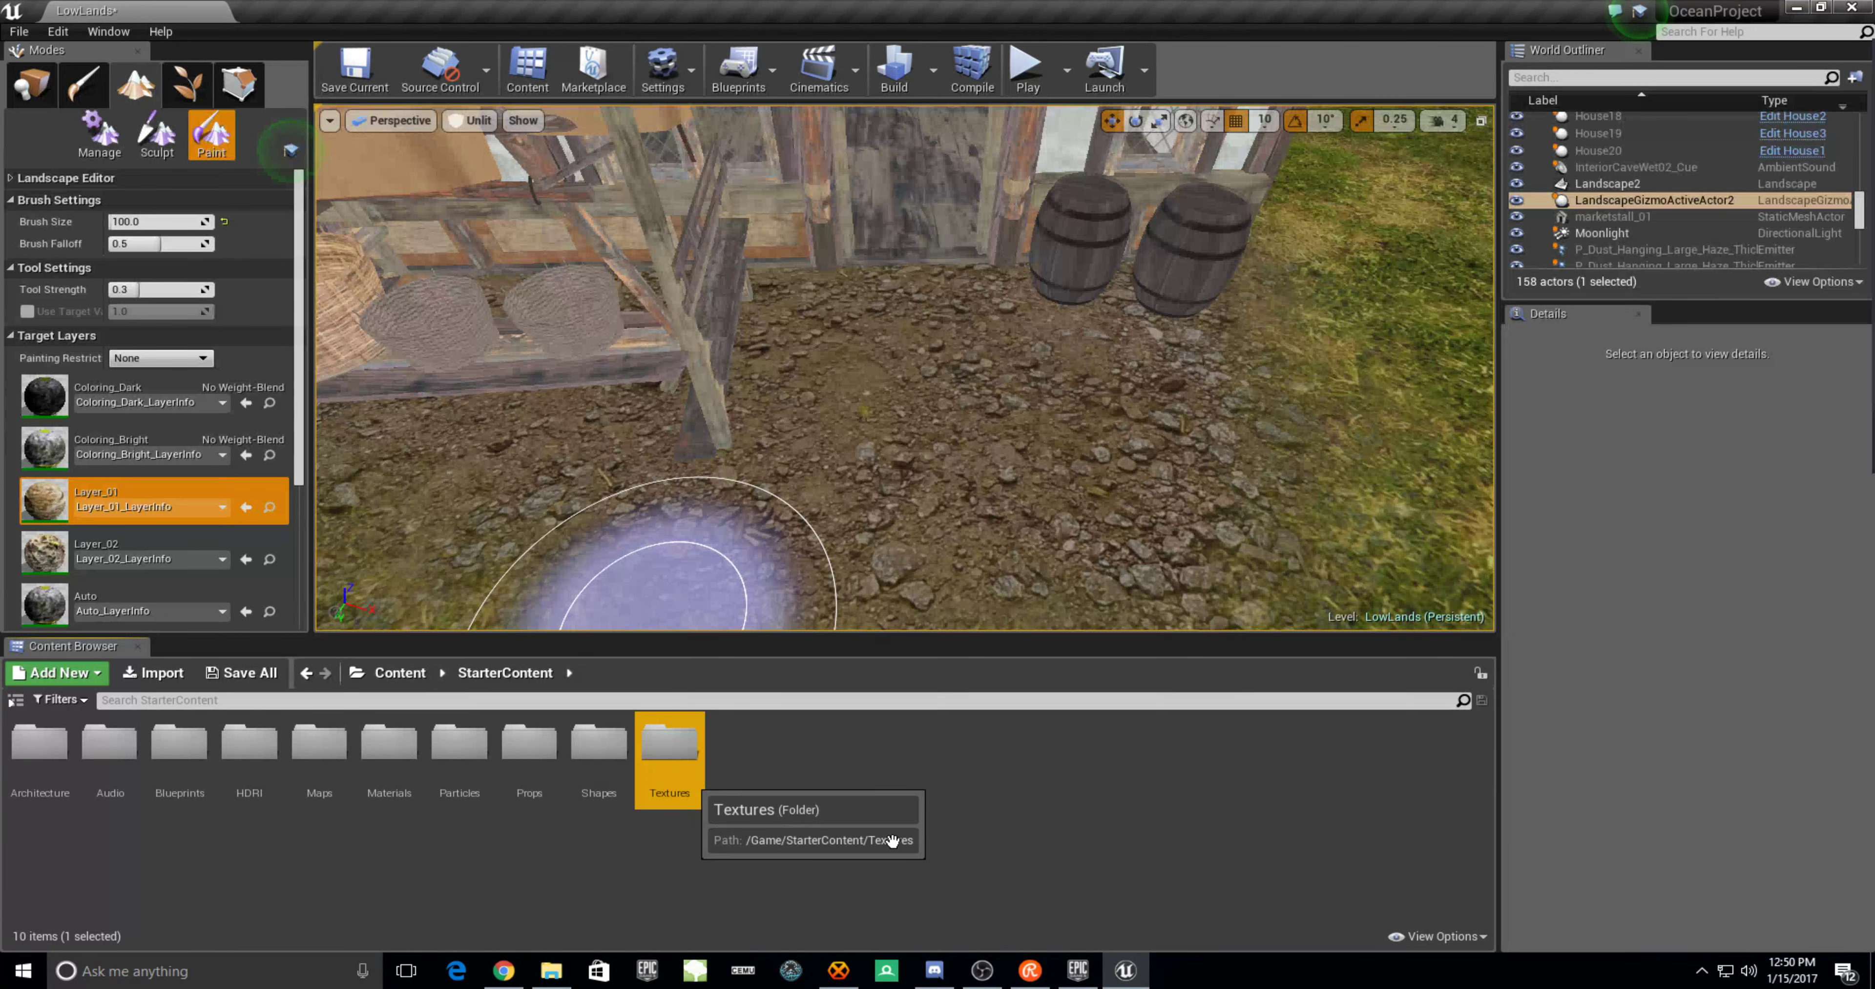
pyautogui.press('Return')
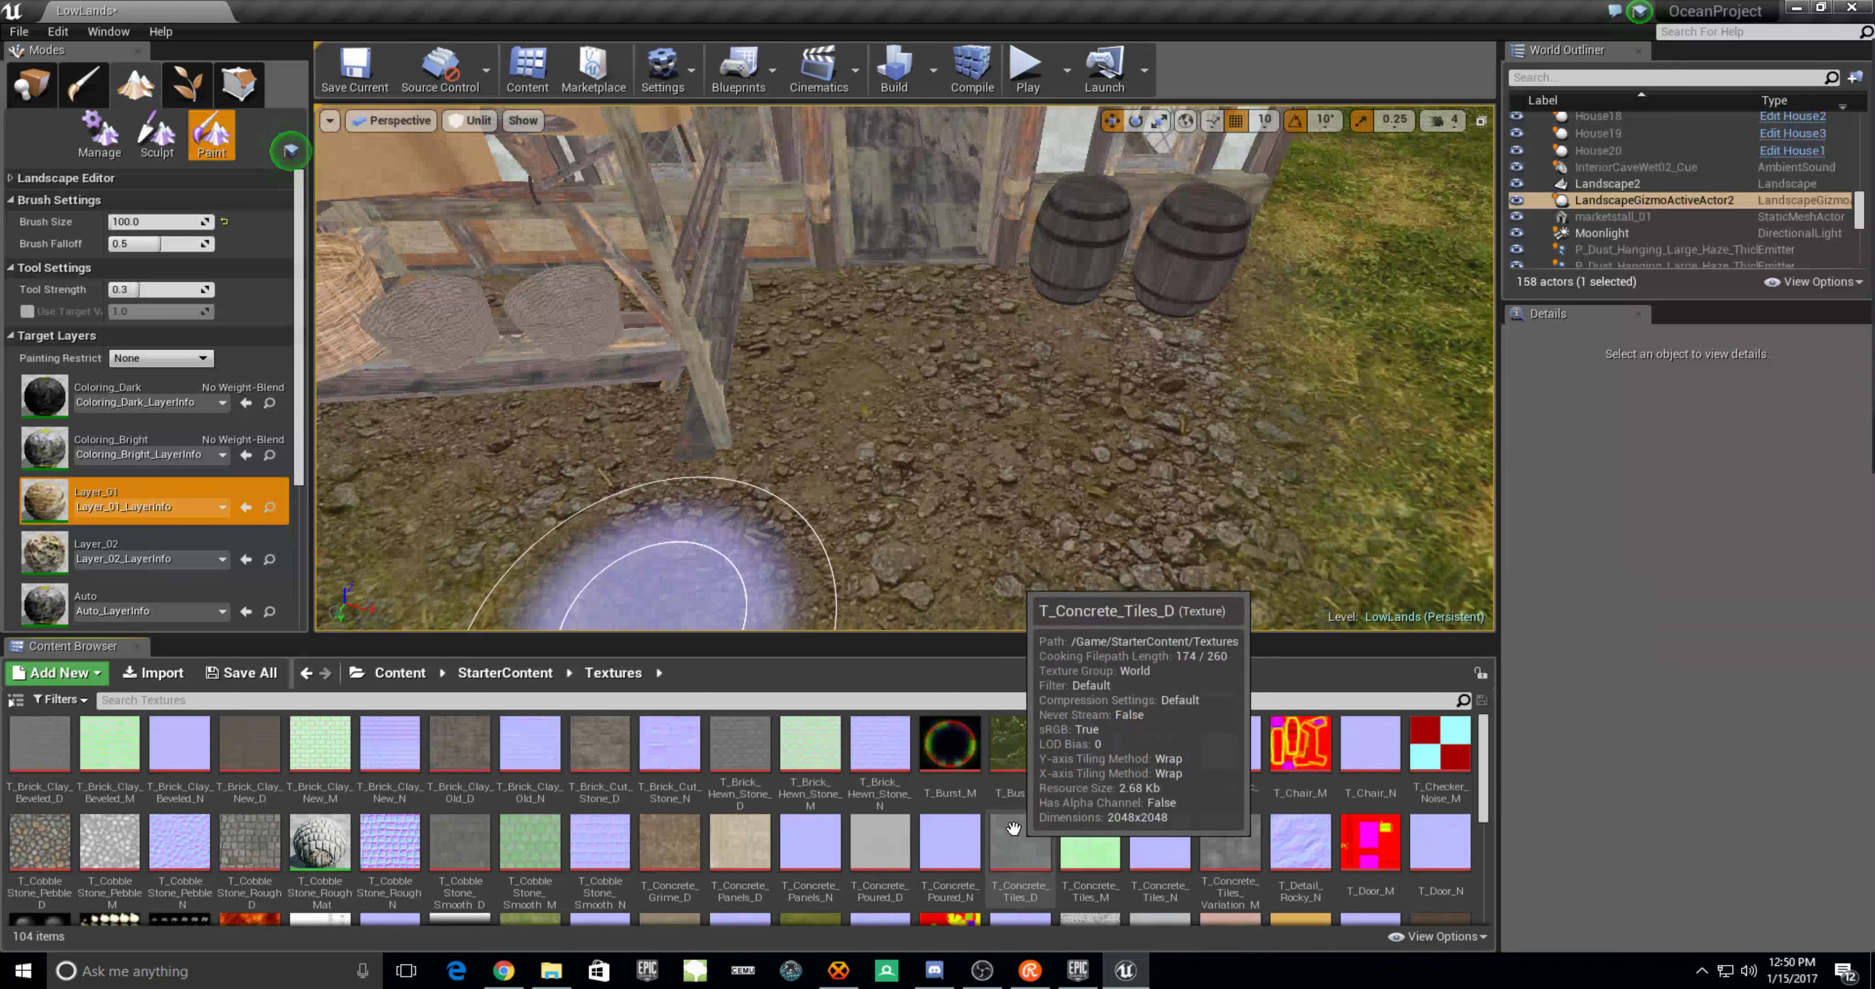
pyautogui.scroll(-1, 1013, 827)
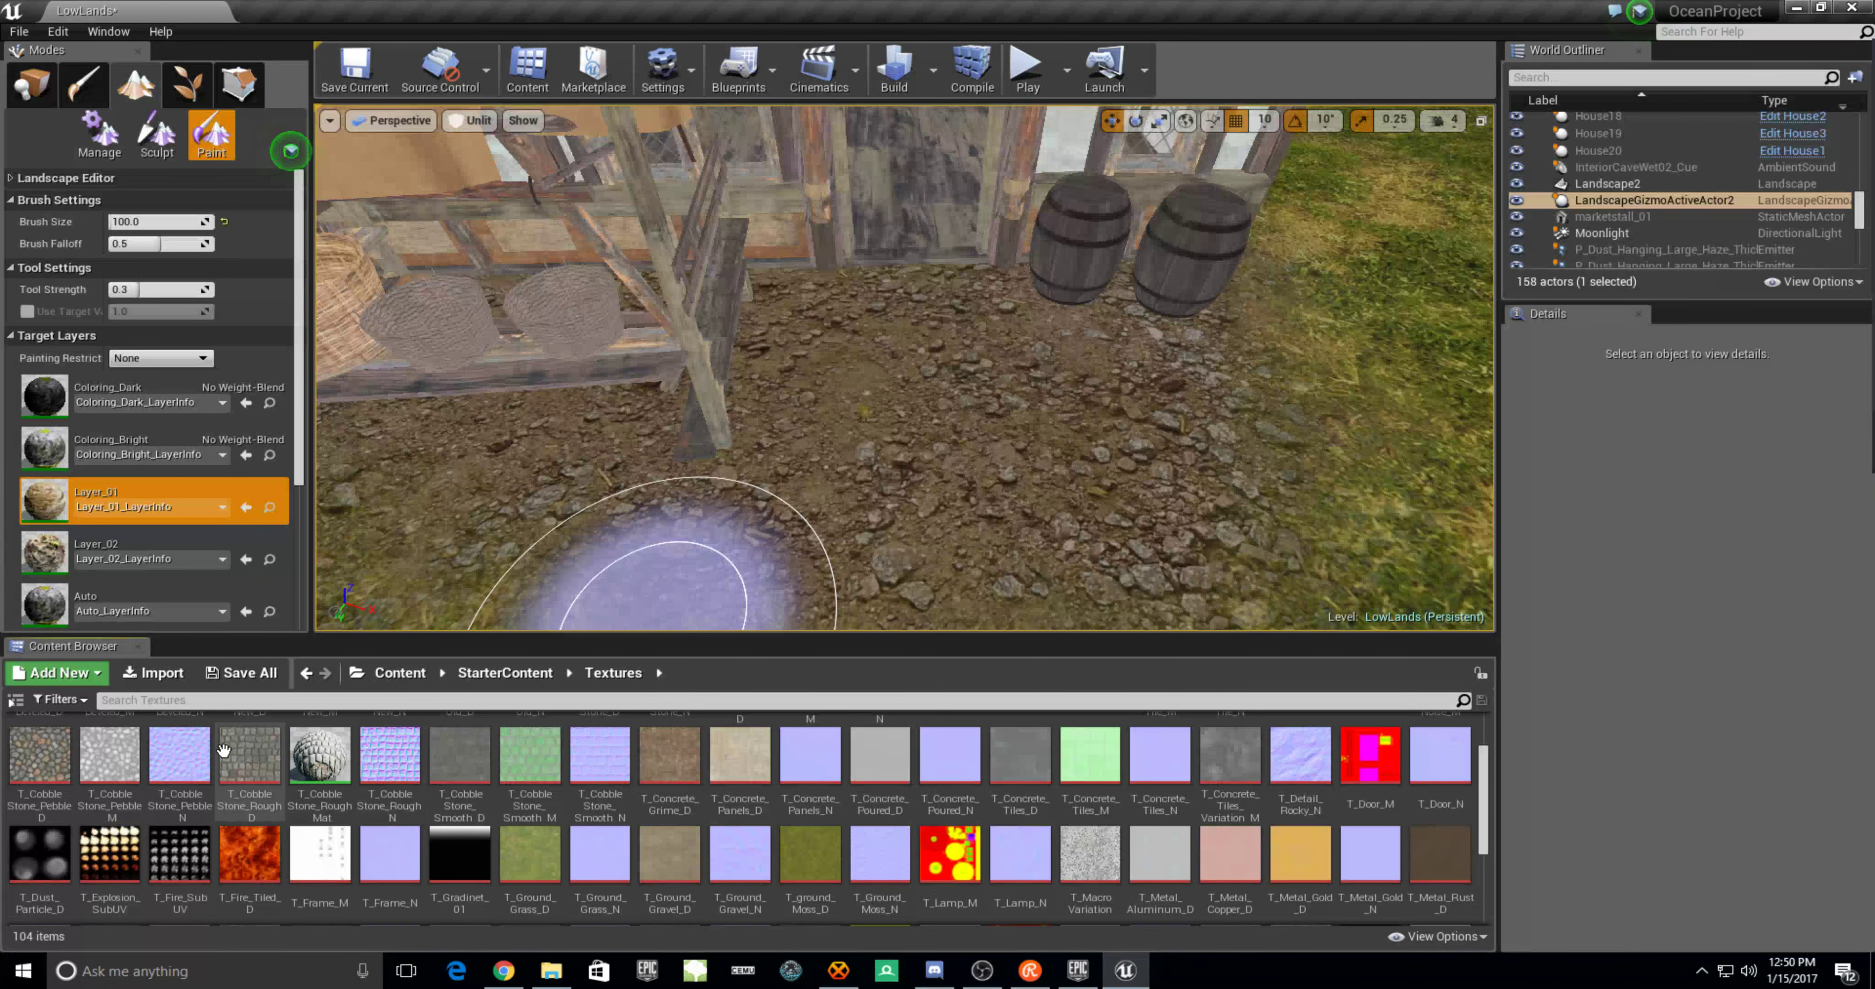
pyautogui.click(223, 750)
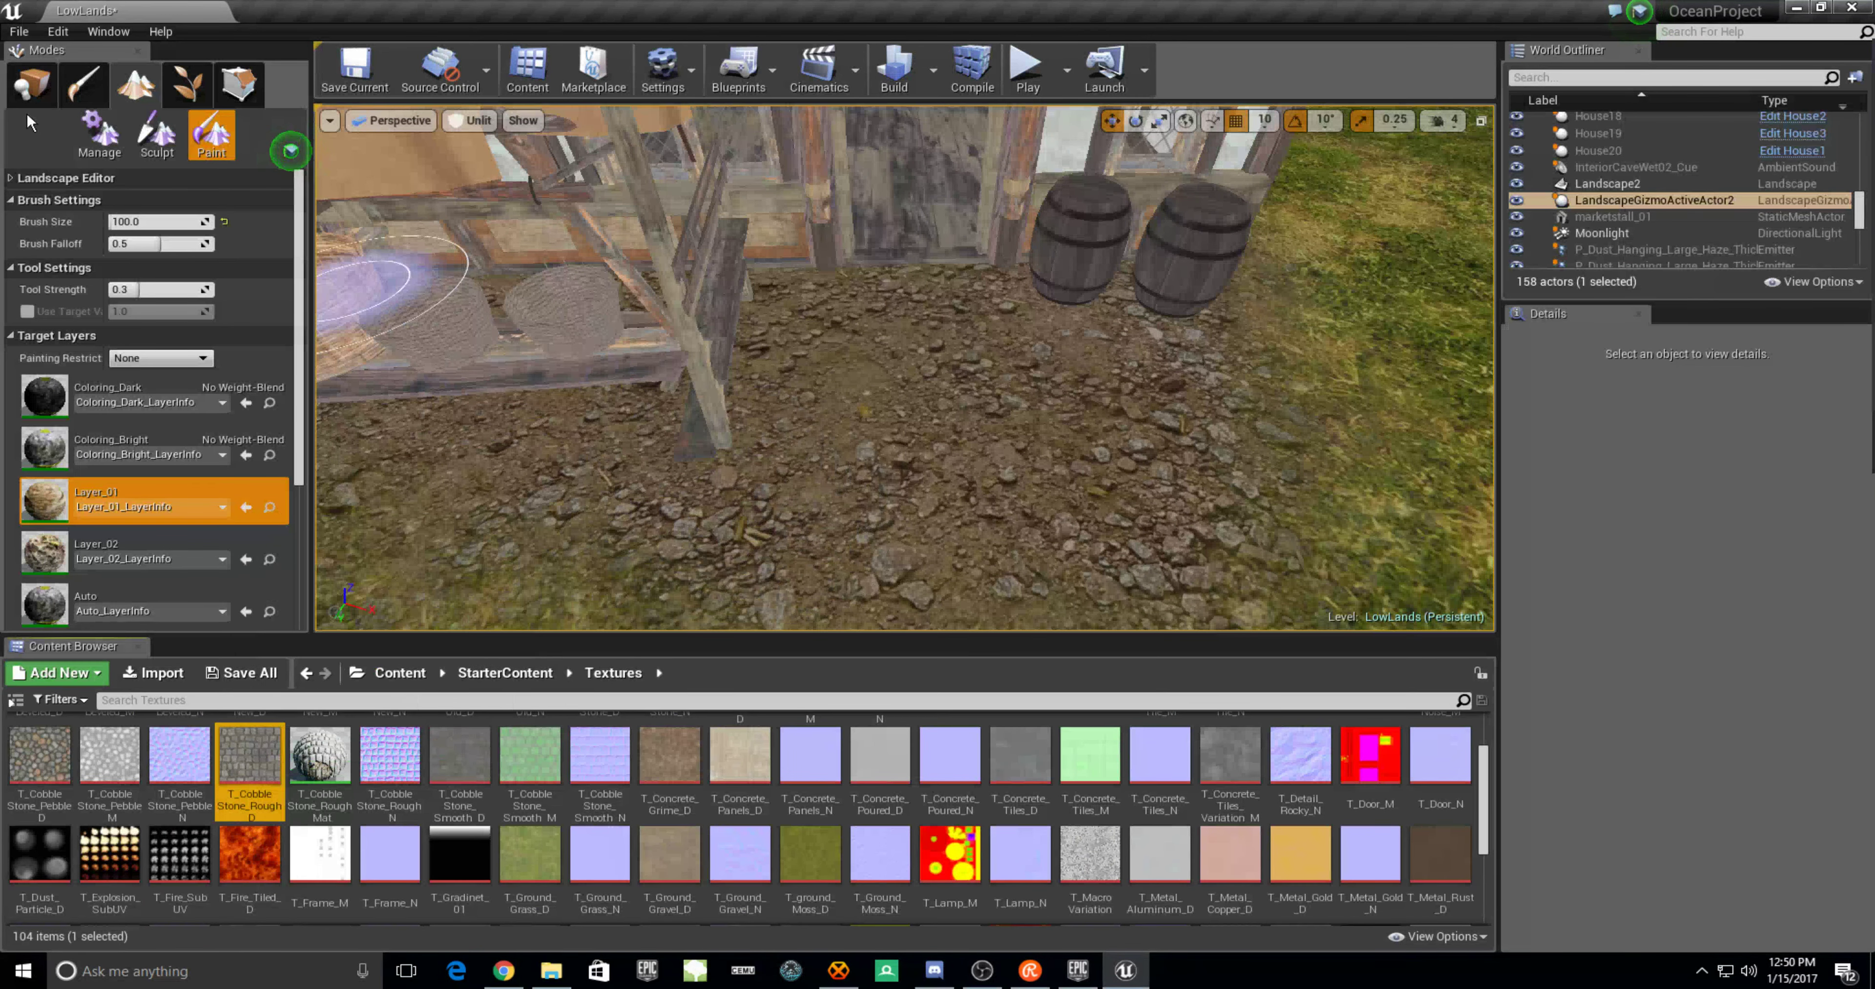
# Switch to Place mode, select Landscape2, and open then close its Landscape_Automaterial instance
pyautogui.click(31, 84)
pyautogui.click(1402, 429)
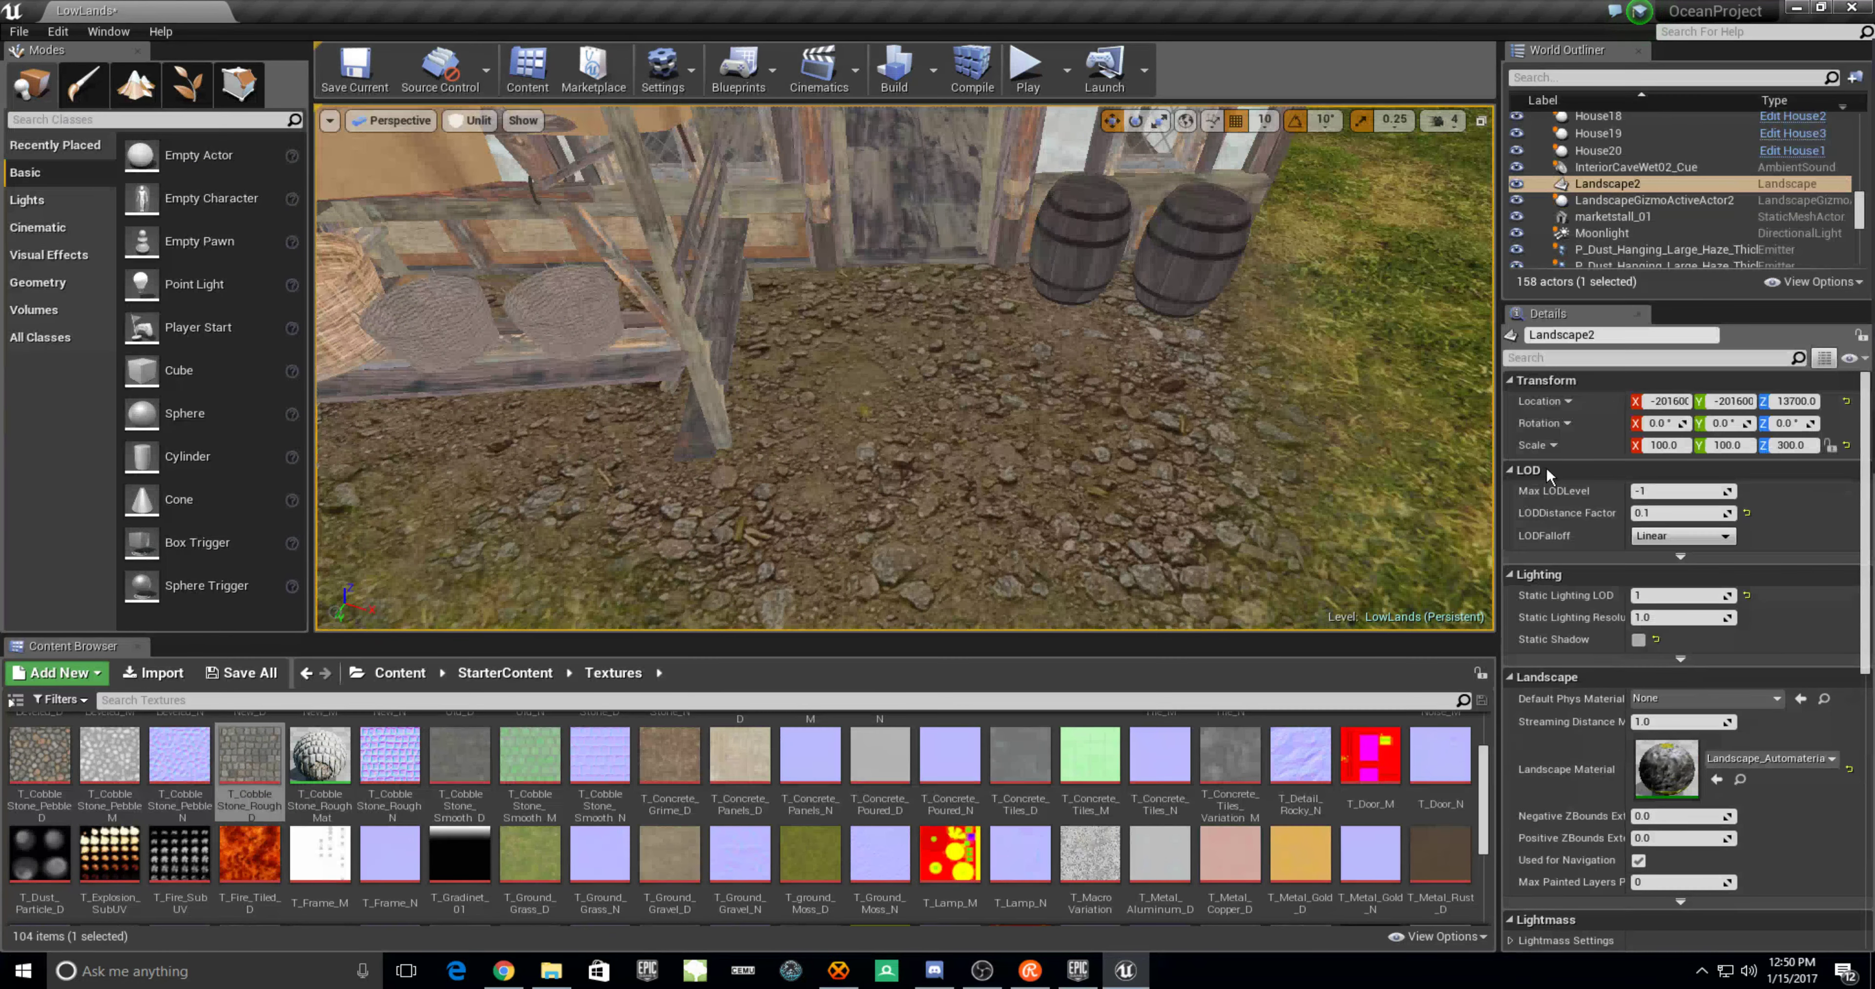
pyautogui.doubleClick(1666, 769)
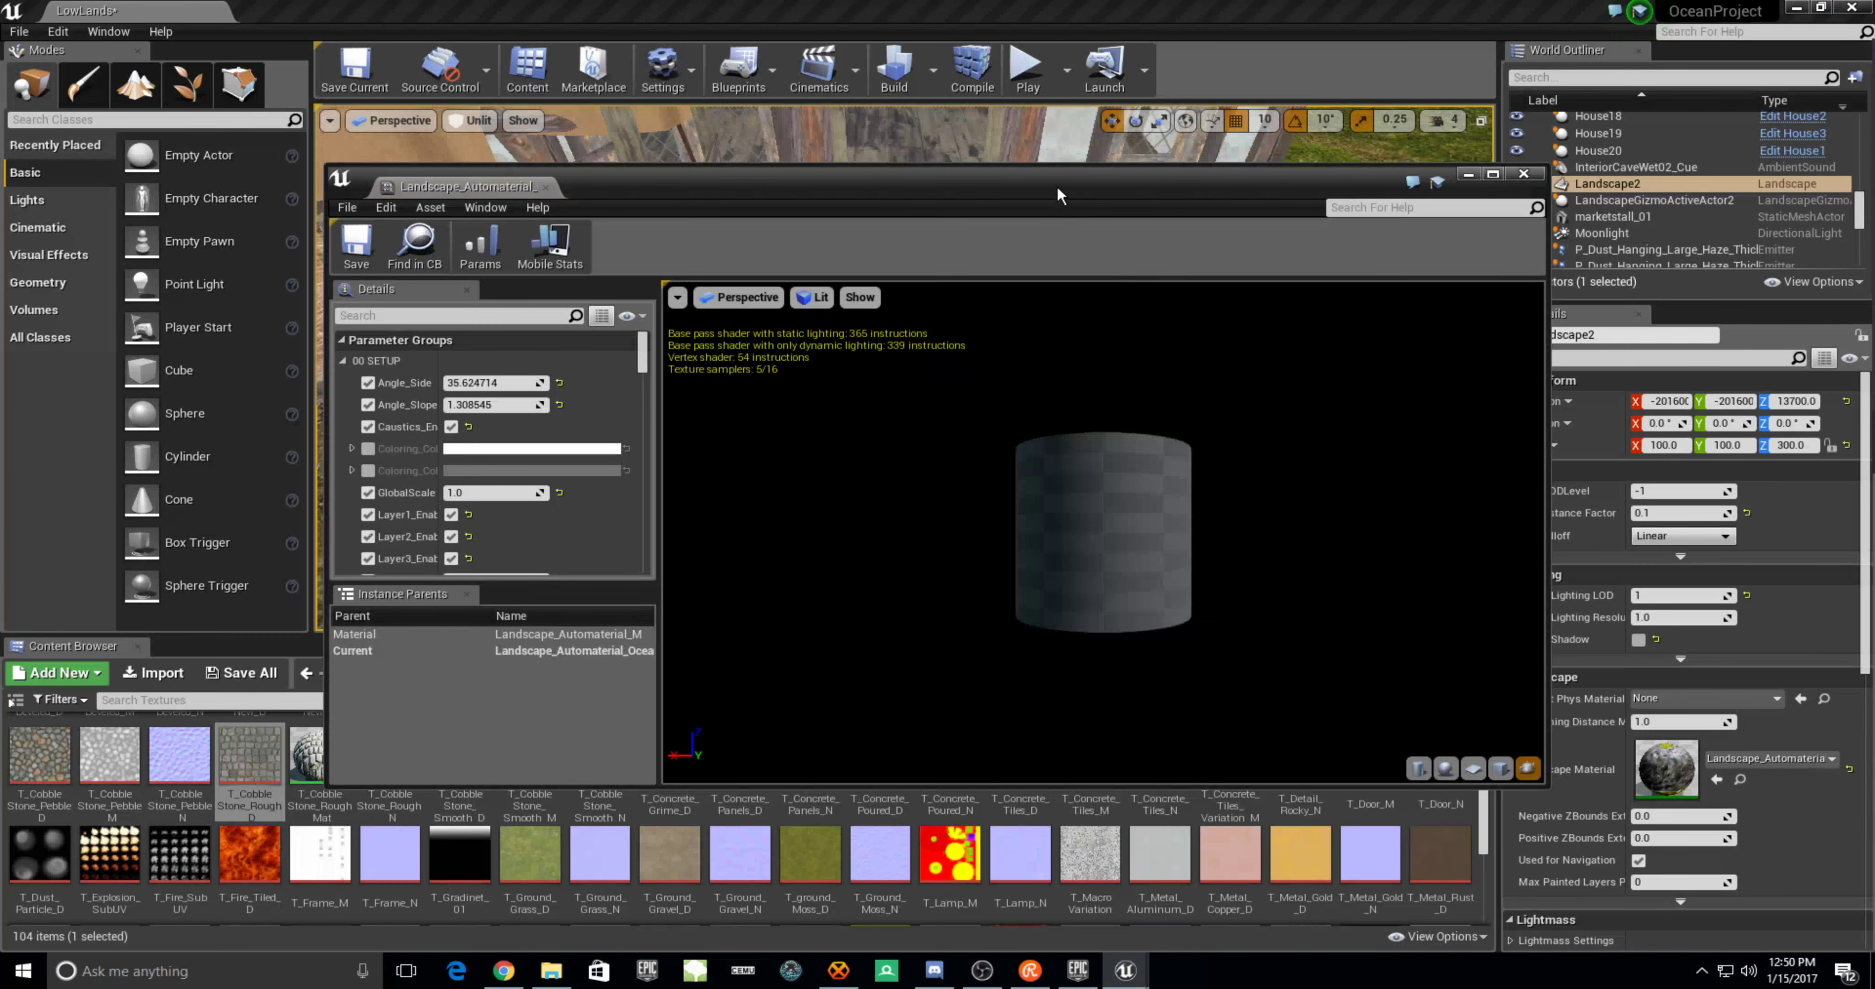
pyautogui.click(1523, 174)
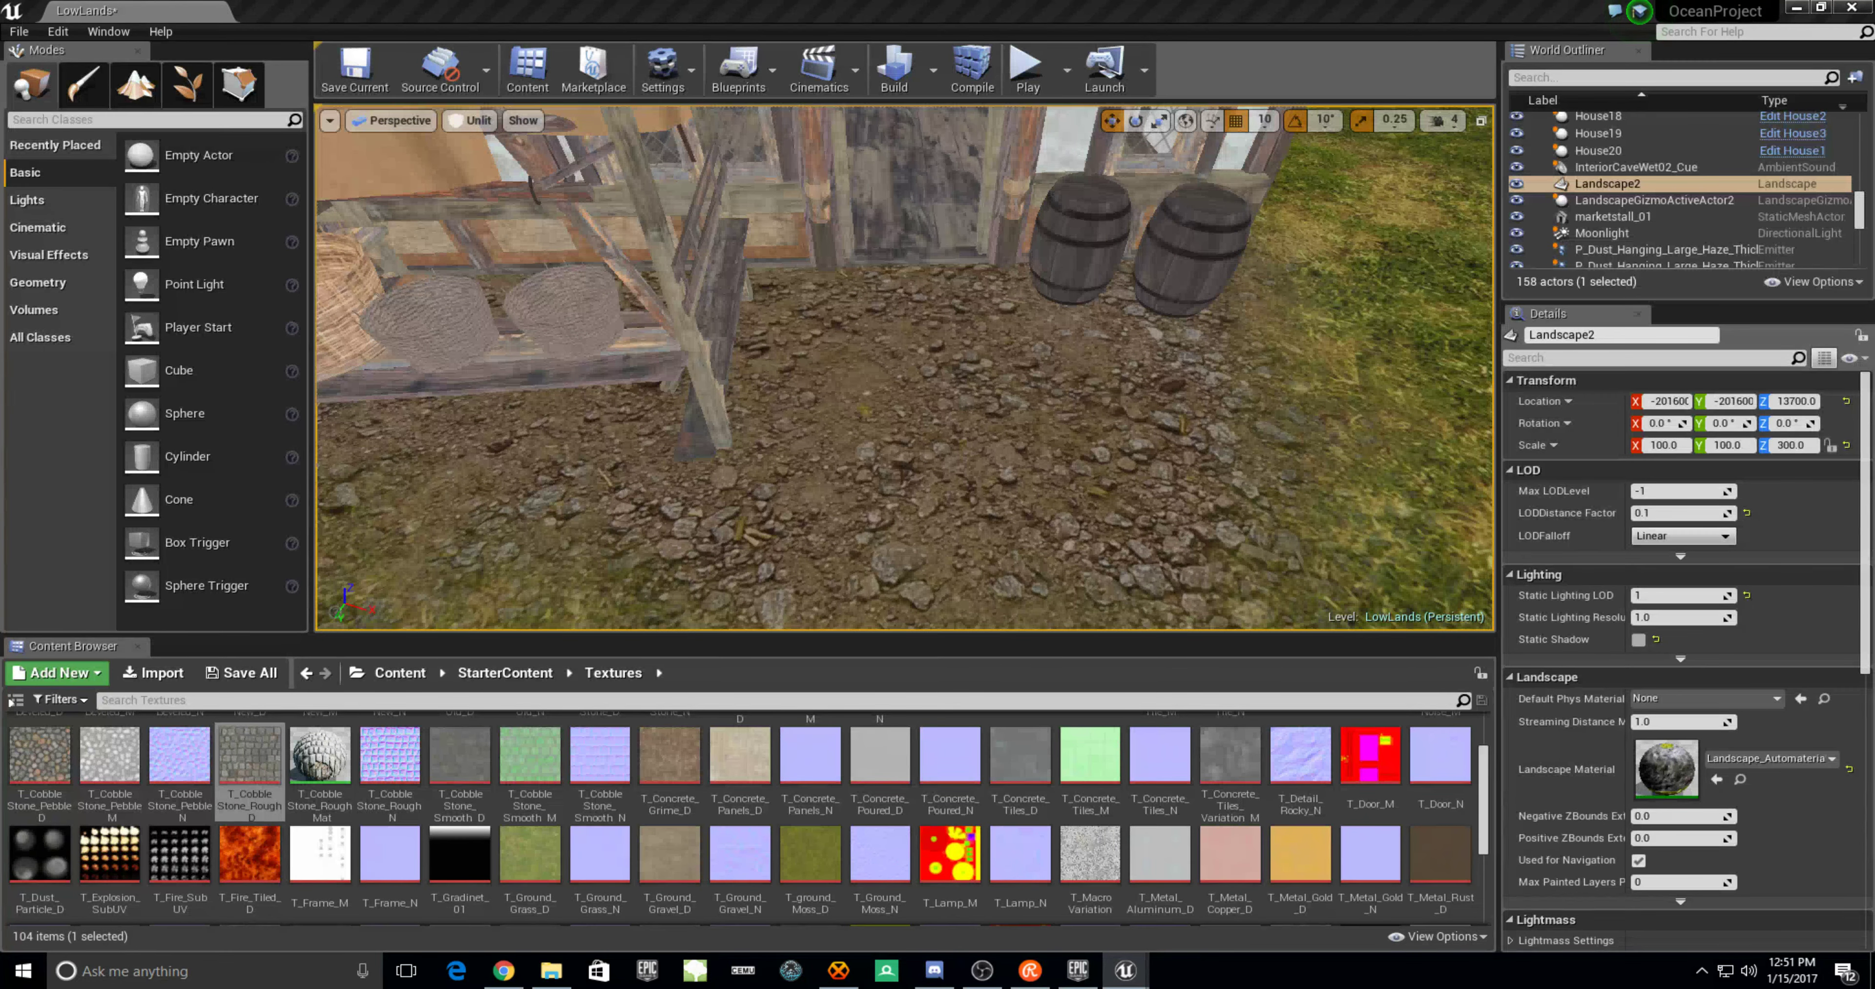
# Select the T_CobbleStone_Rough_D and T_CobbleStone_Rough_N textures, then scroll back to view the cobblestones
pyautogui.click(249, 764)
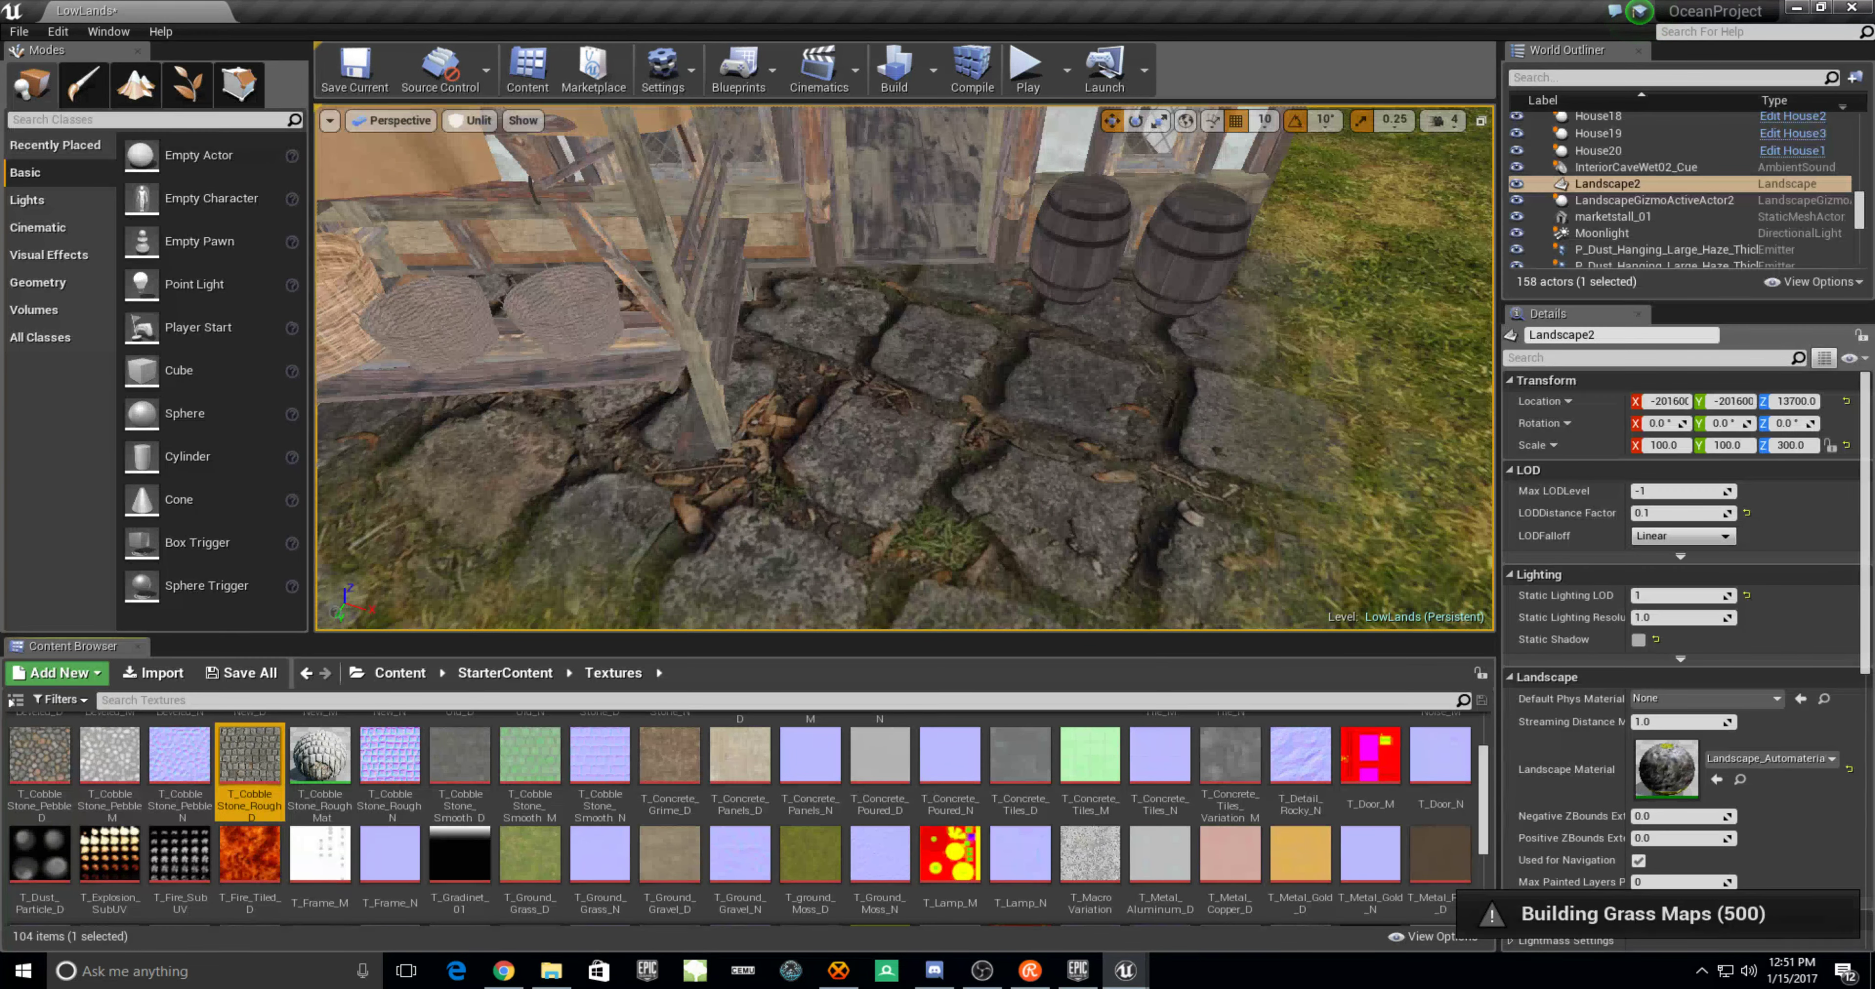
pyautogui.click(390, 764)
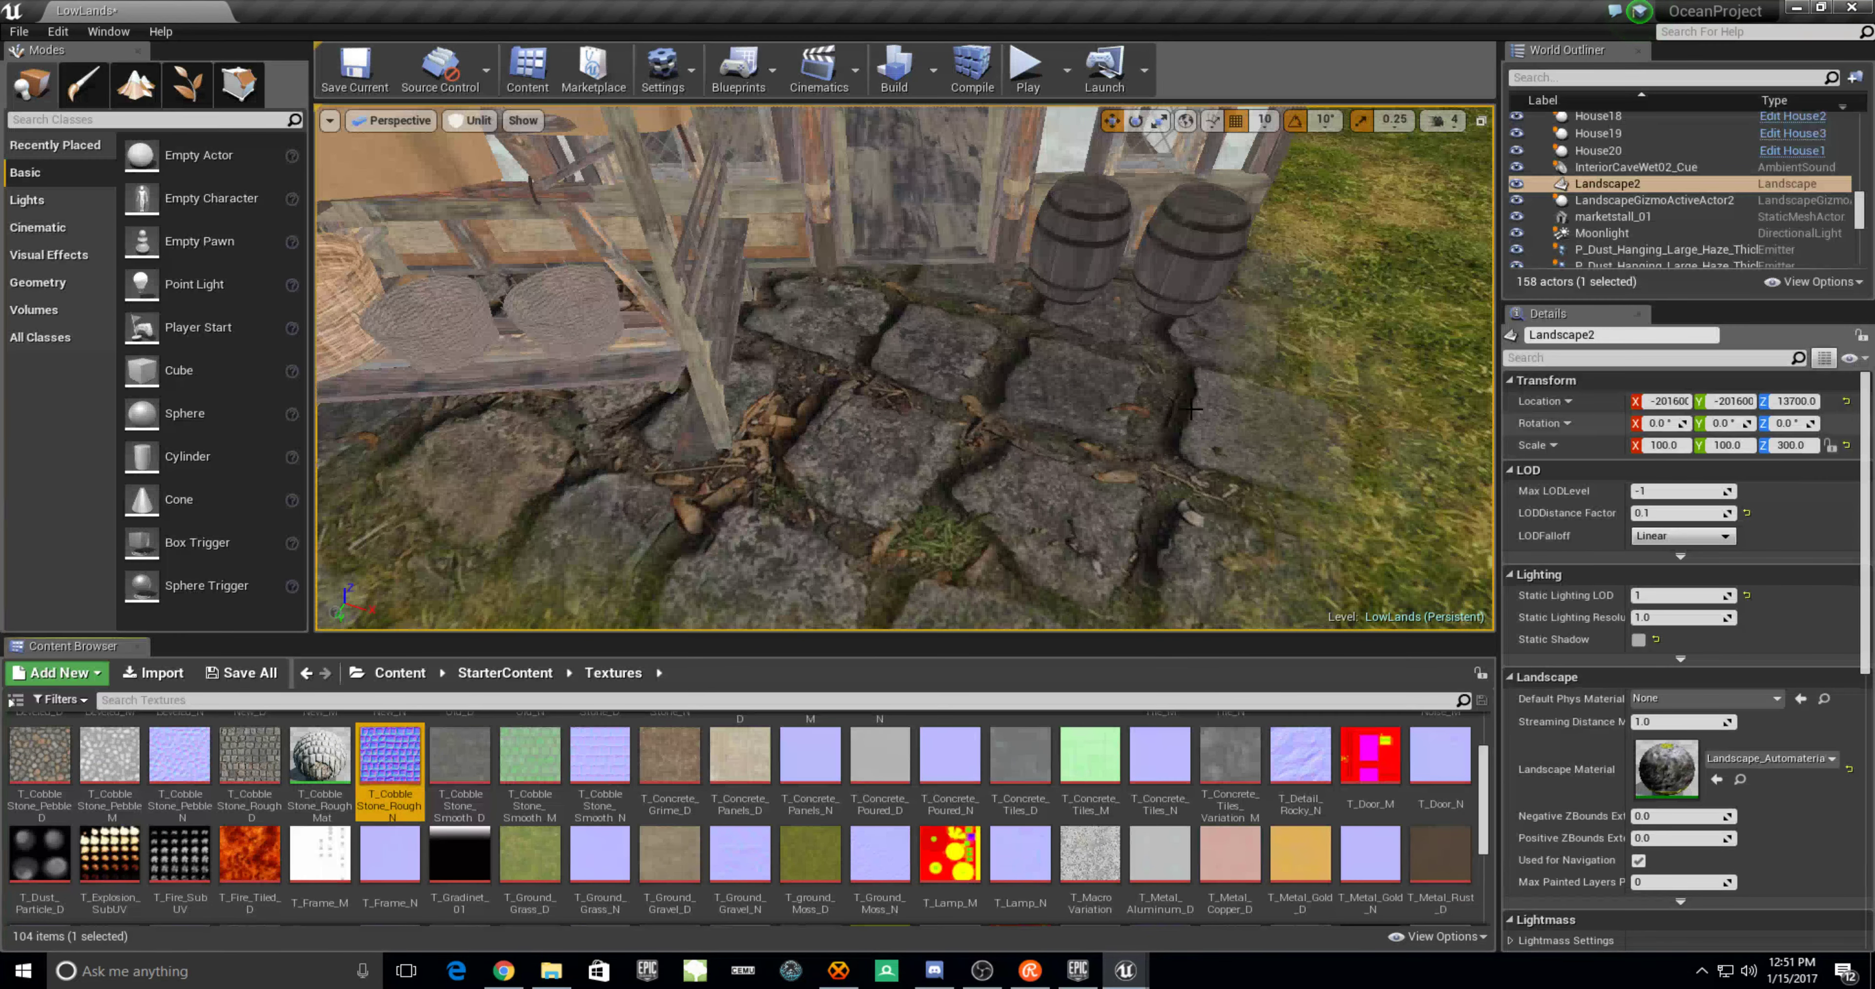
pyautogui.scroll(-6, 897, 374)
pyautogui.scroll(-3, 904, 367)
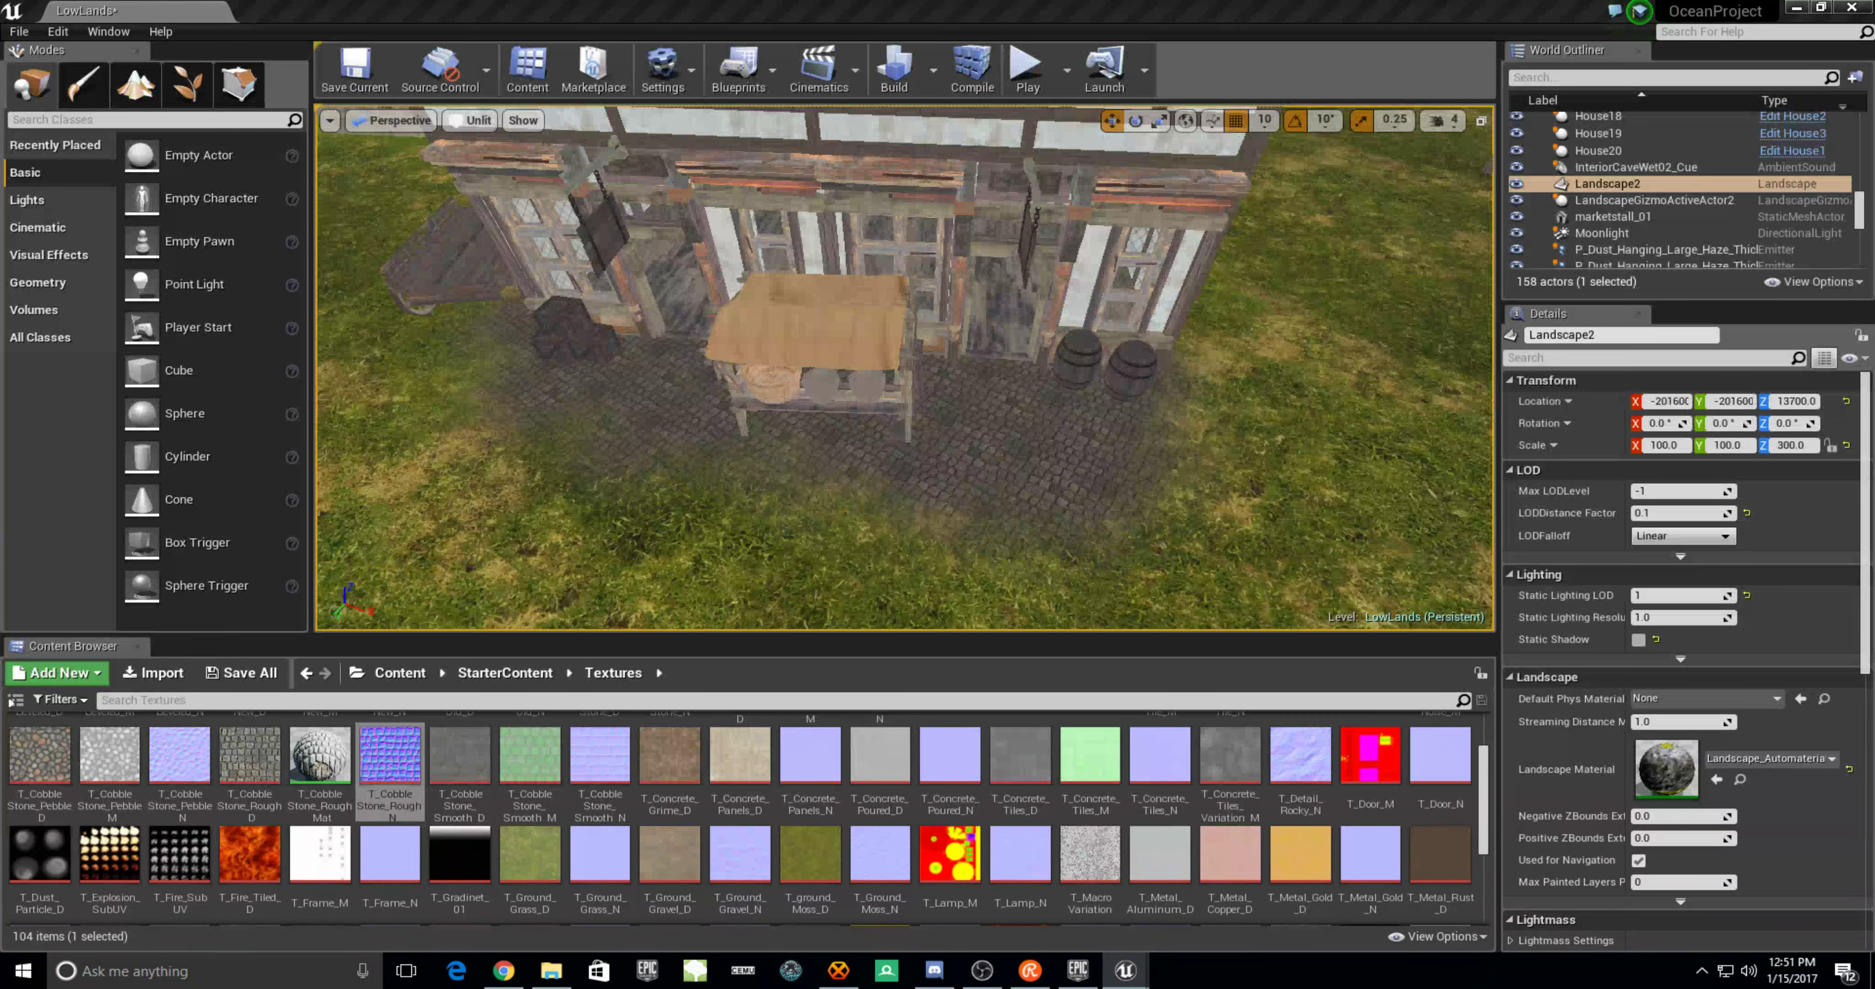
# Fly around the market stall to view the barrels, cobblestones and market table
pyautogui.moveTo(1083, 424); pyautogui.dragTo(1049, 425)
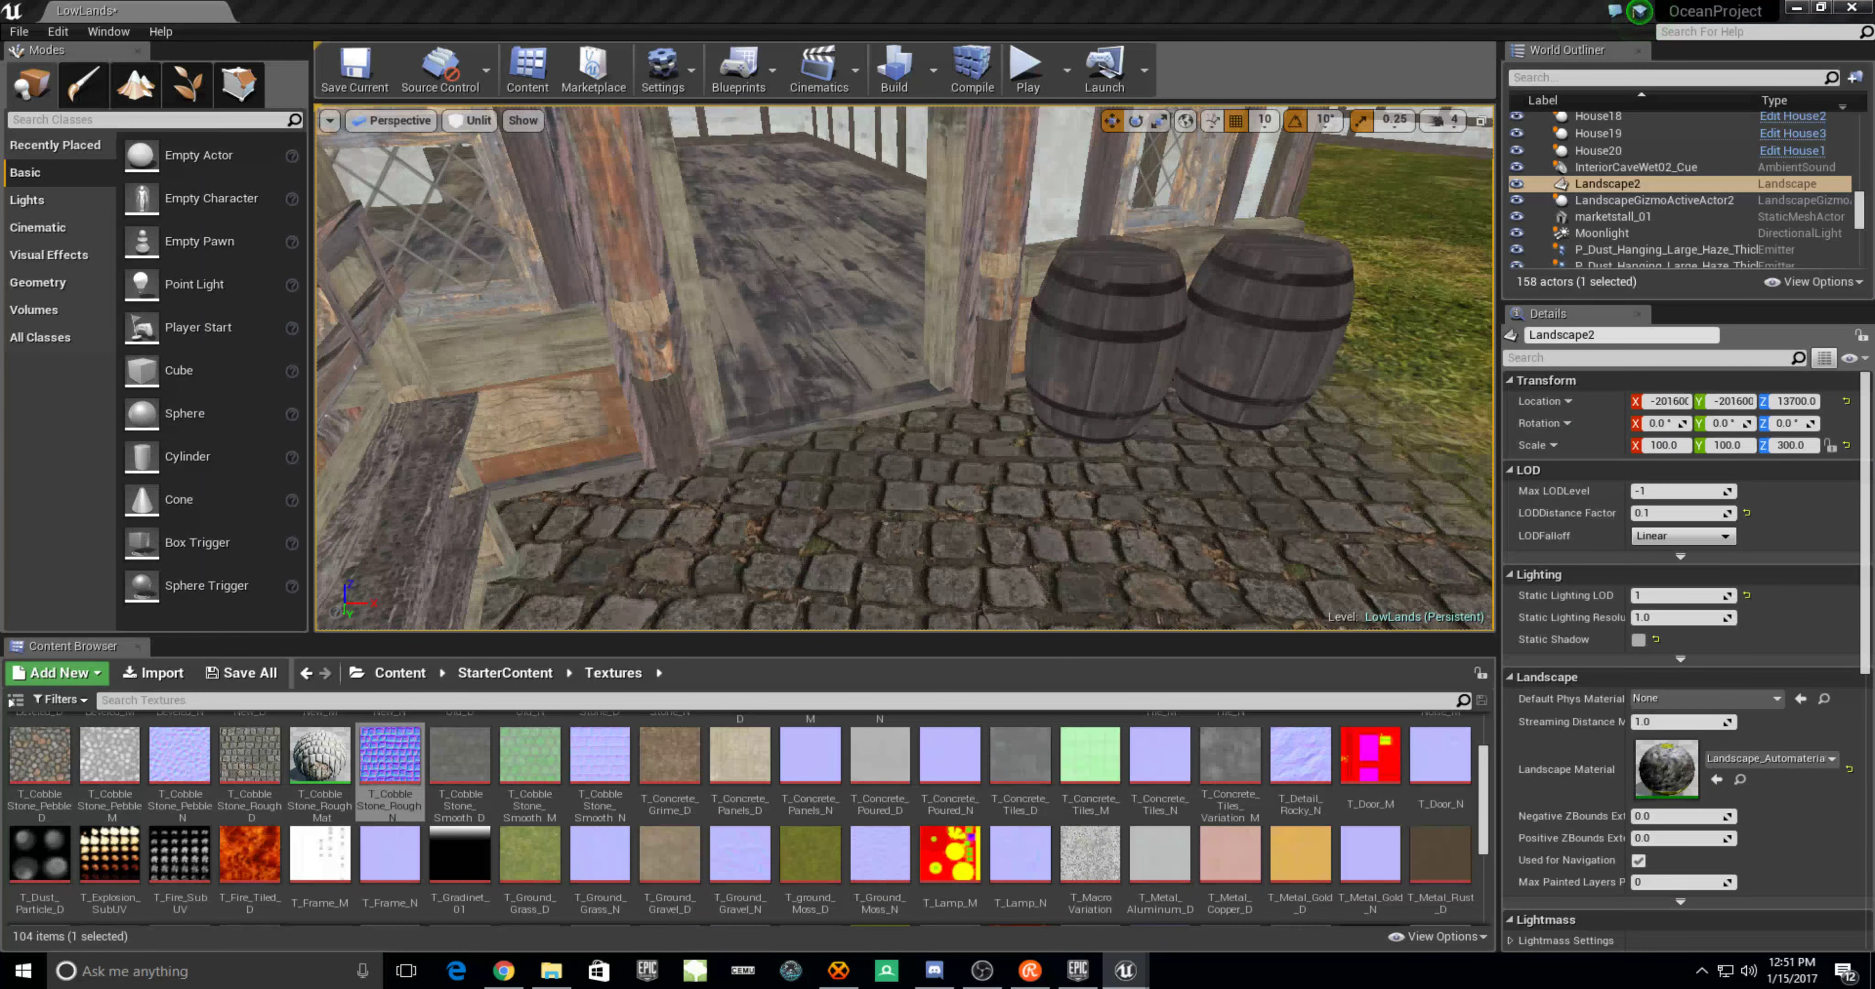
pyautogui.moveTo(574, 126); pyautogui.dragTo(574, 126)
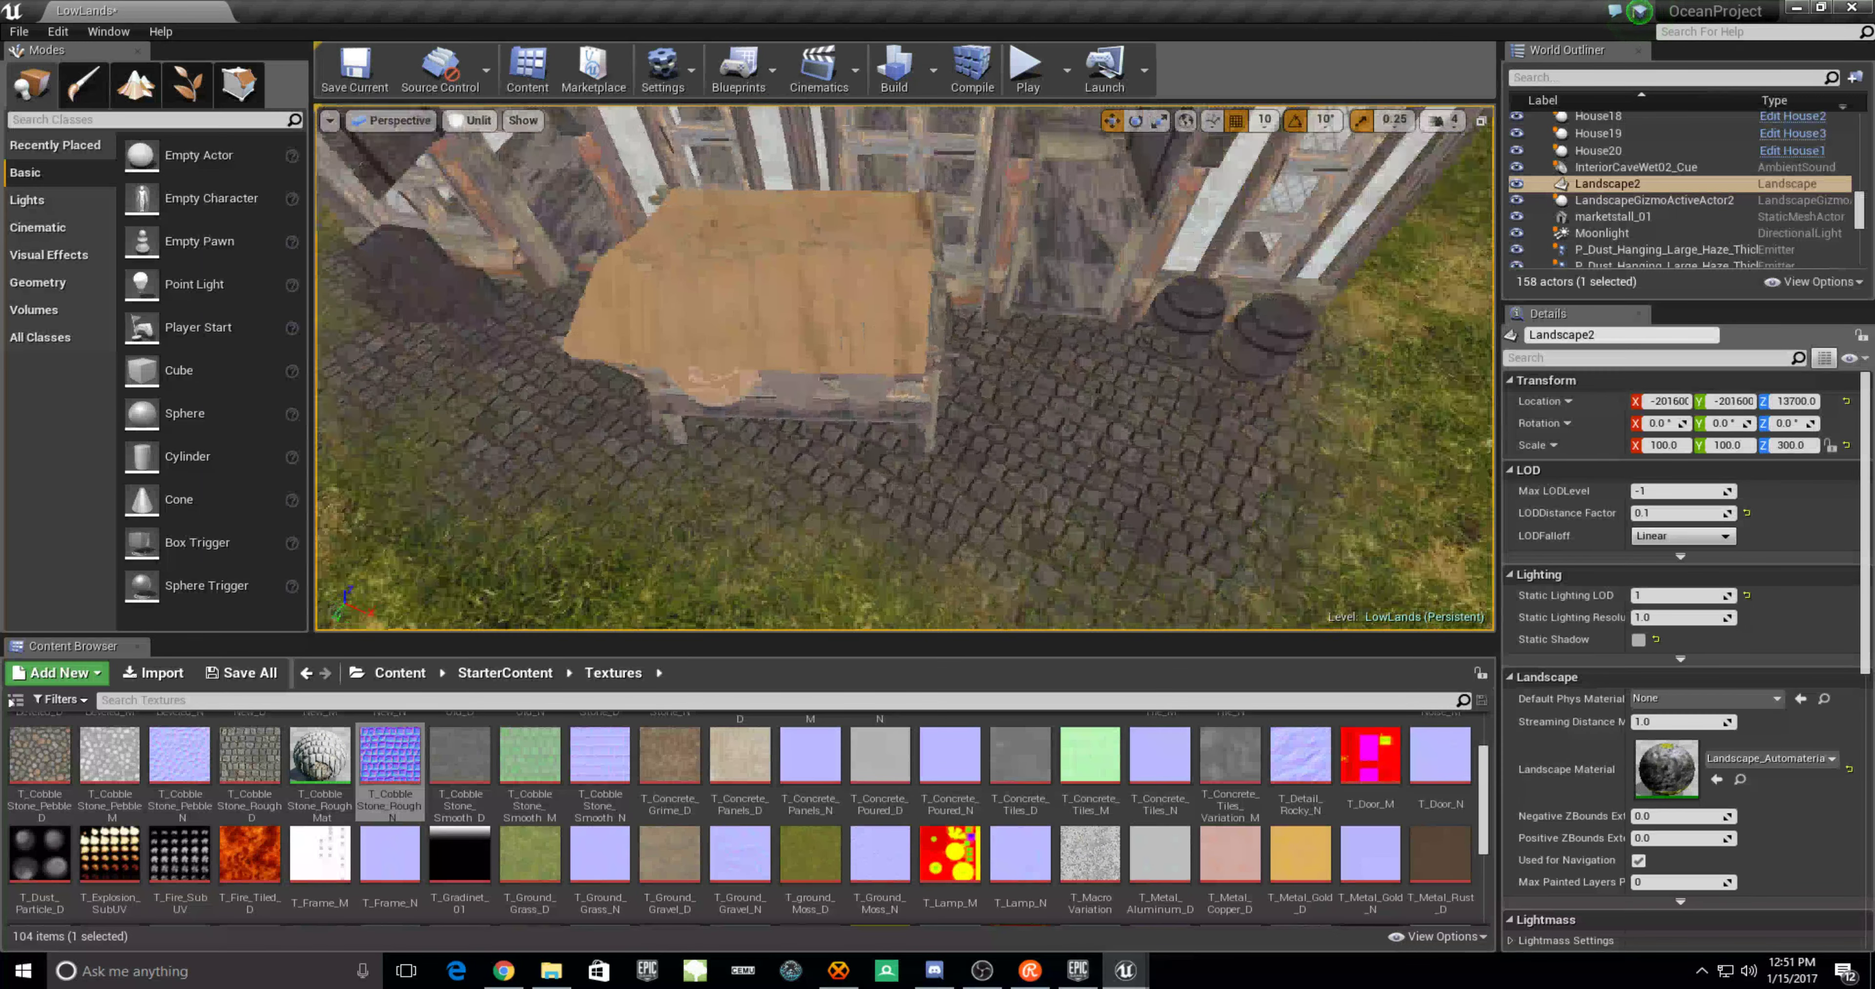
pyautogui.scroll(-1, 1088, 274)
pyautogui.scroll(-1, 1089, 274)
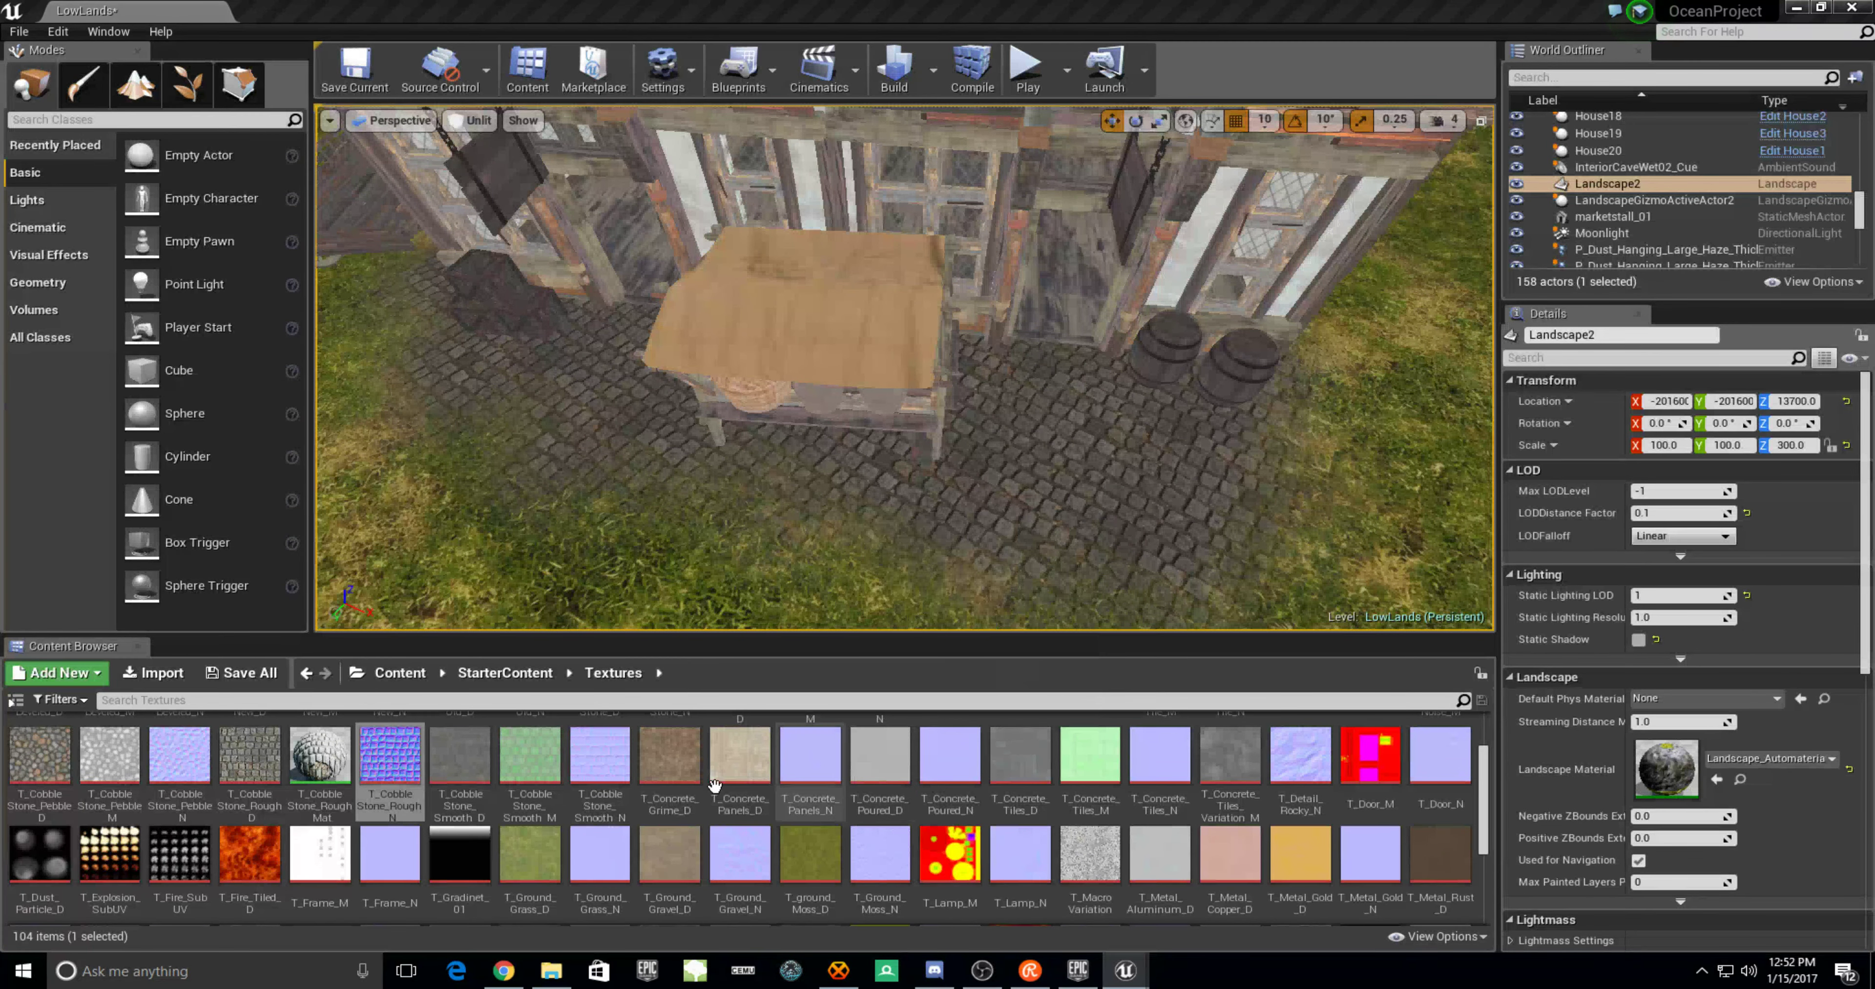
pyautogui.scroll(-3, 1213, 832)
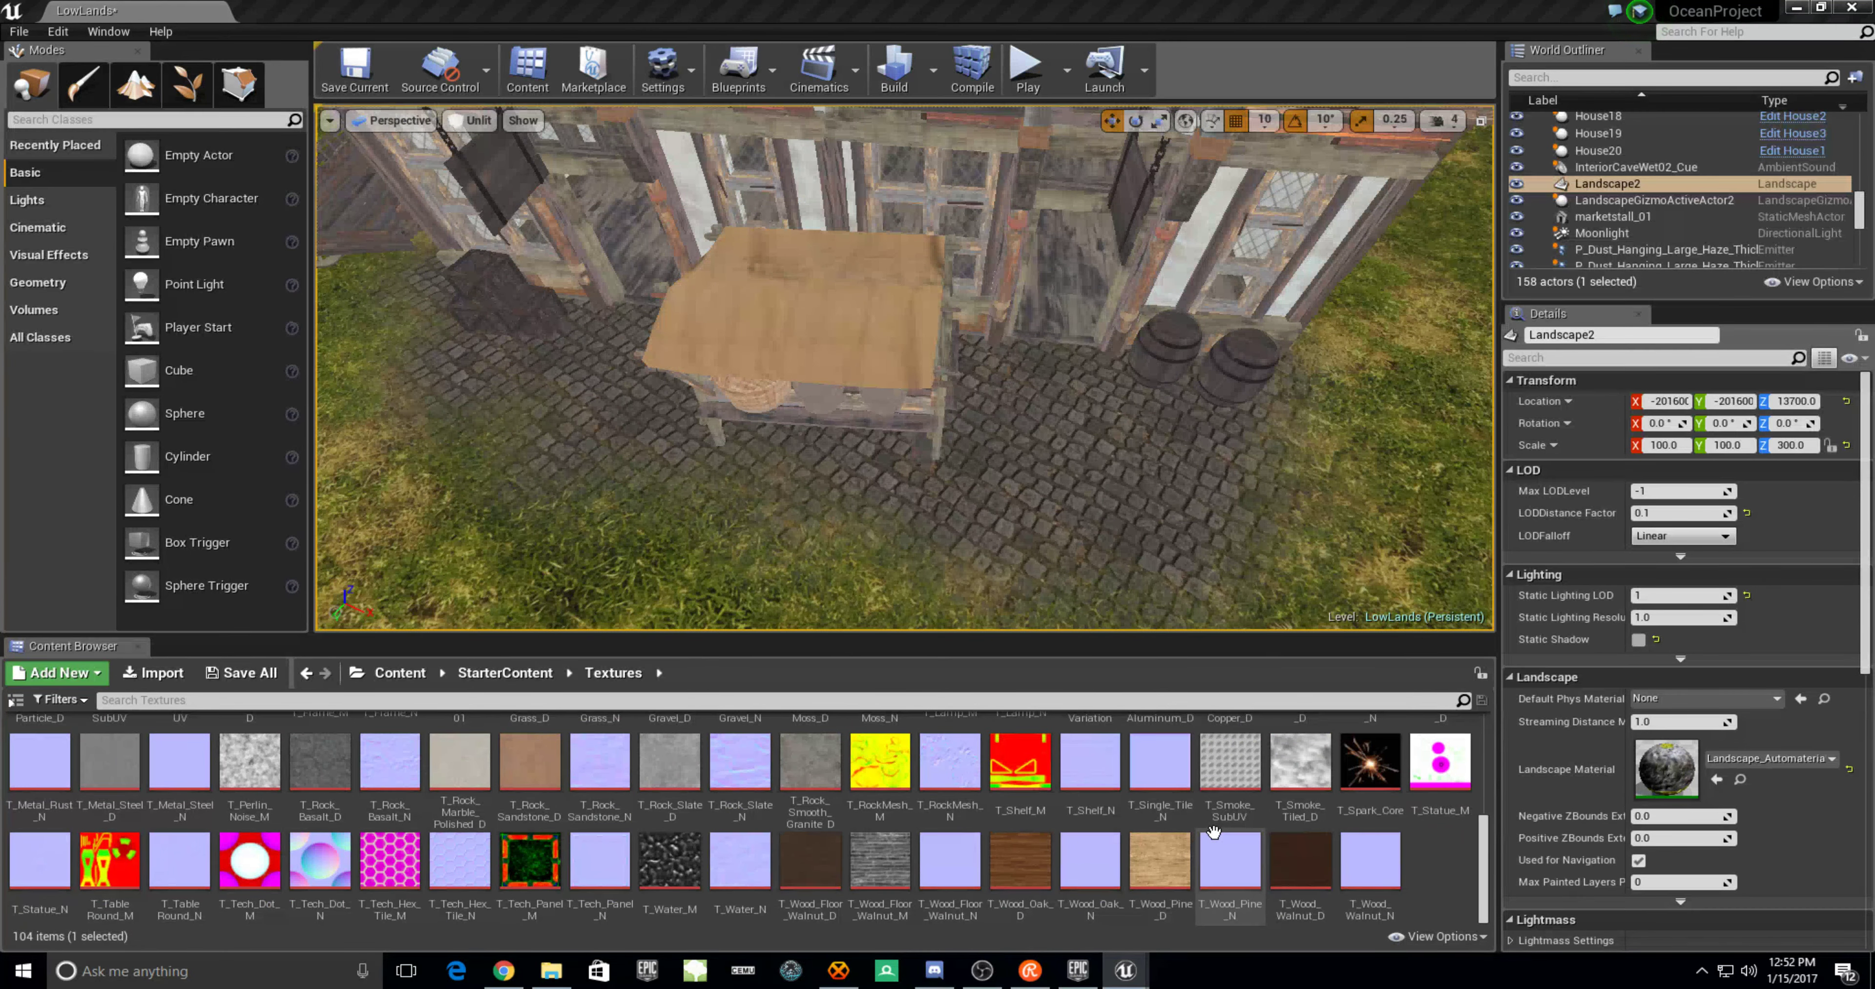
pyautogui.scroll(5, 1214, 831)
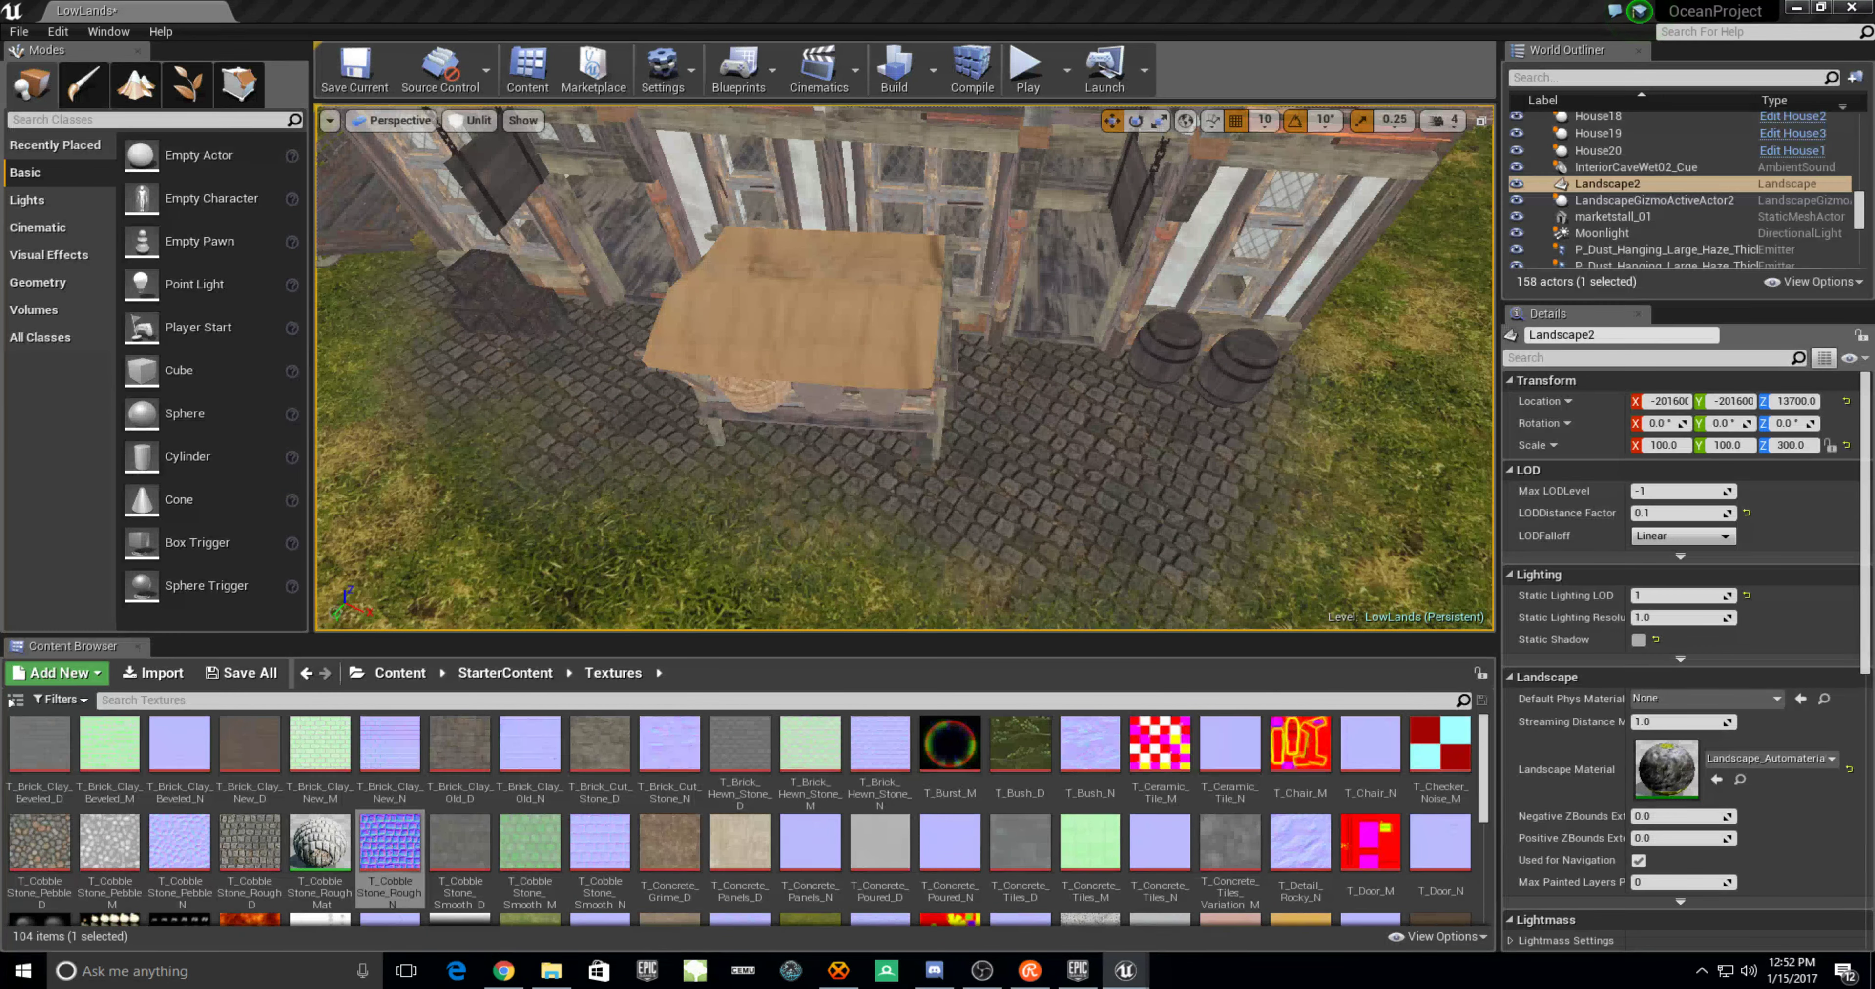
# Browse to the Road01 tile textures and select Road_D_NRM and Road_D_SPEC
pyautogui.hotkey('ctrl', 'b')
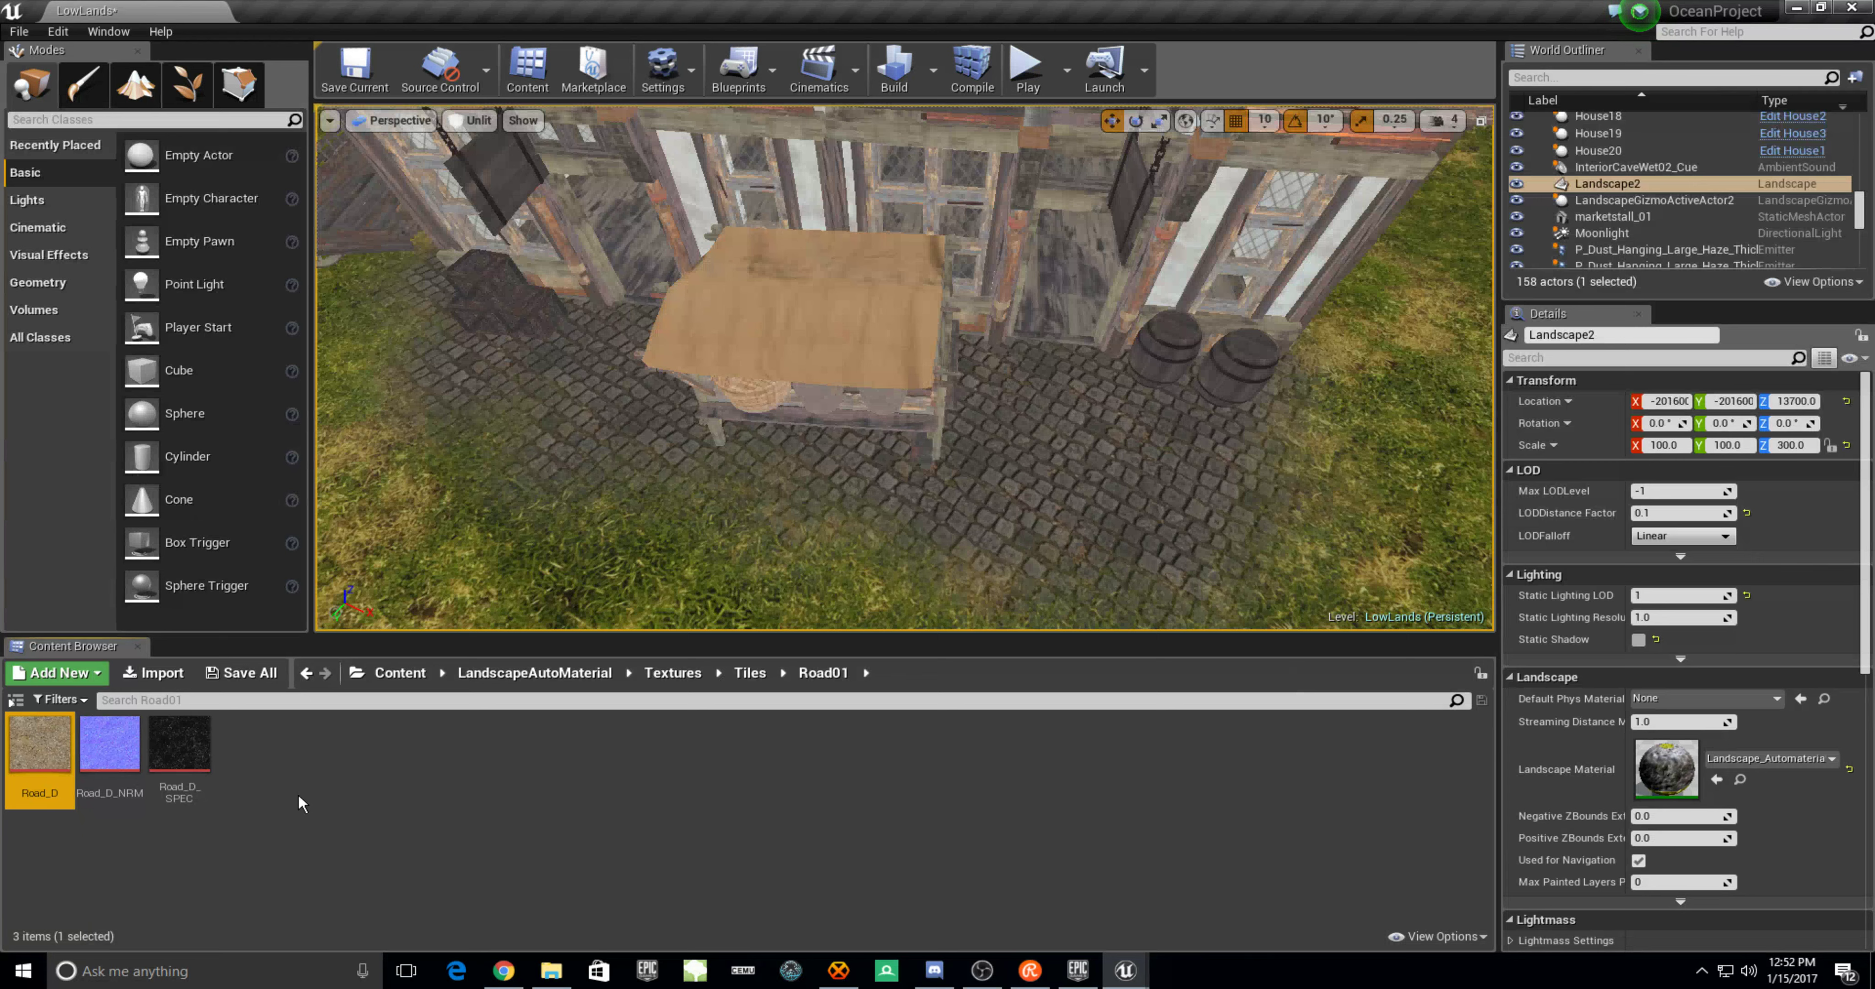
pyautogui.click(109, 743)
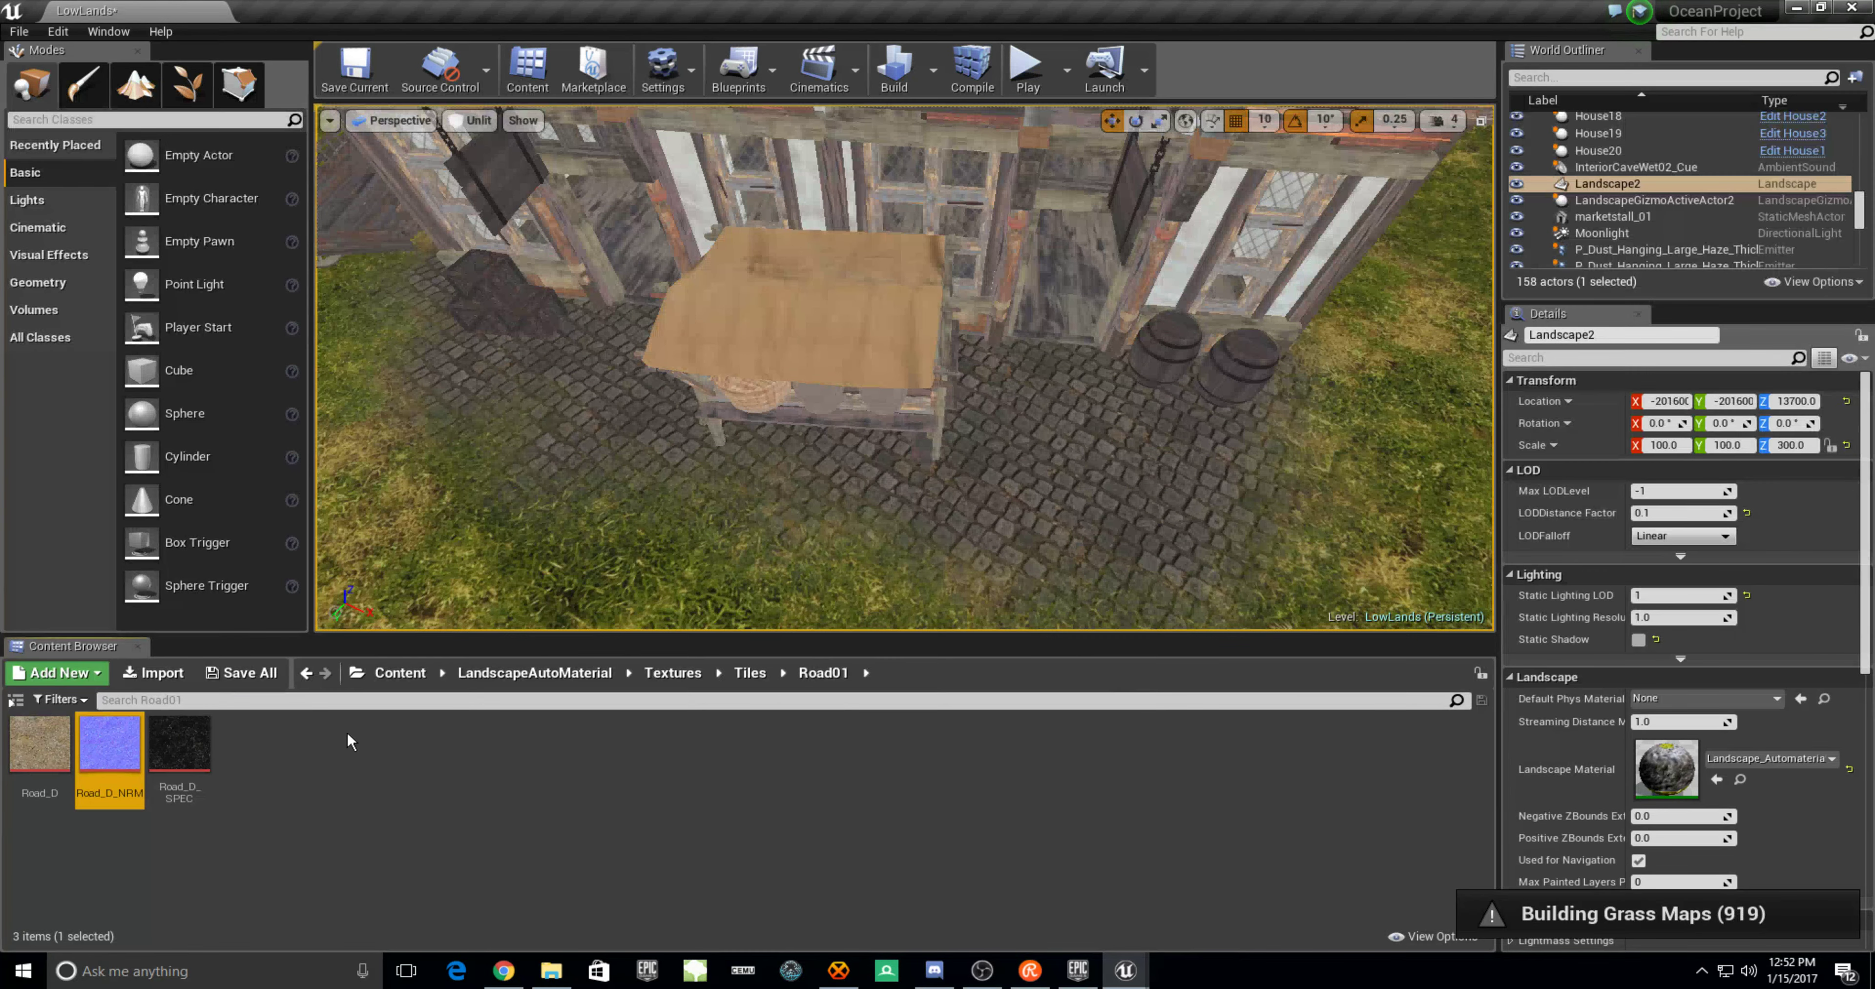
pyautogui.click(179, 743)
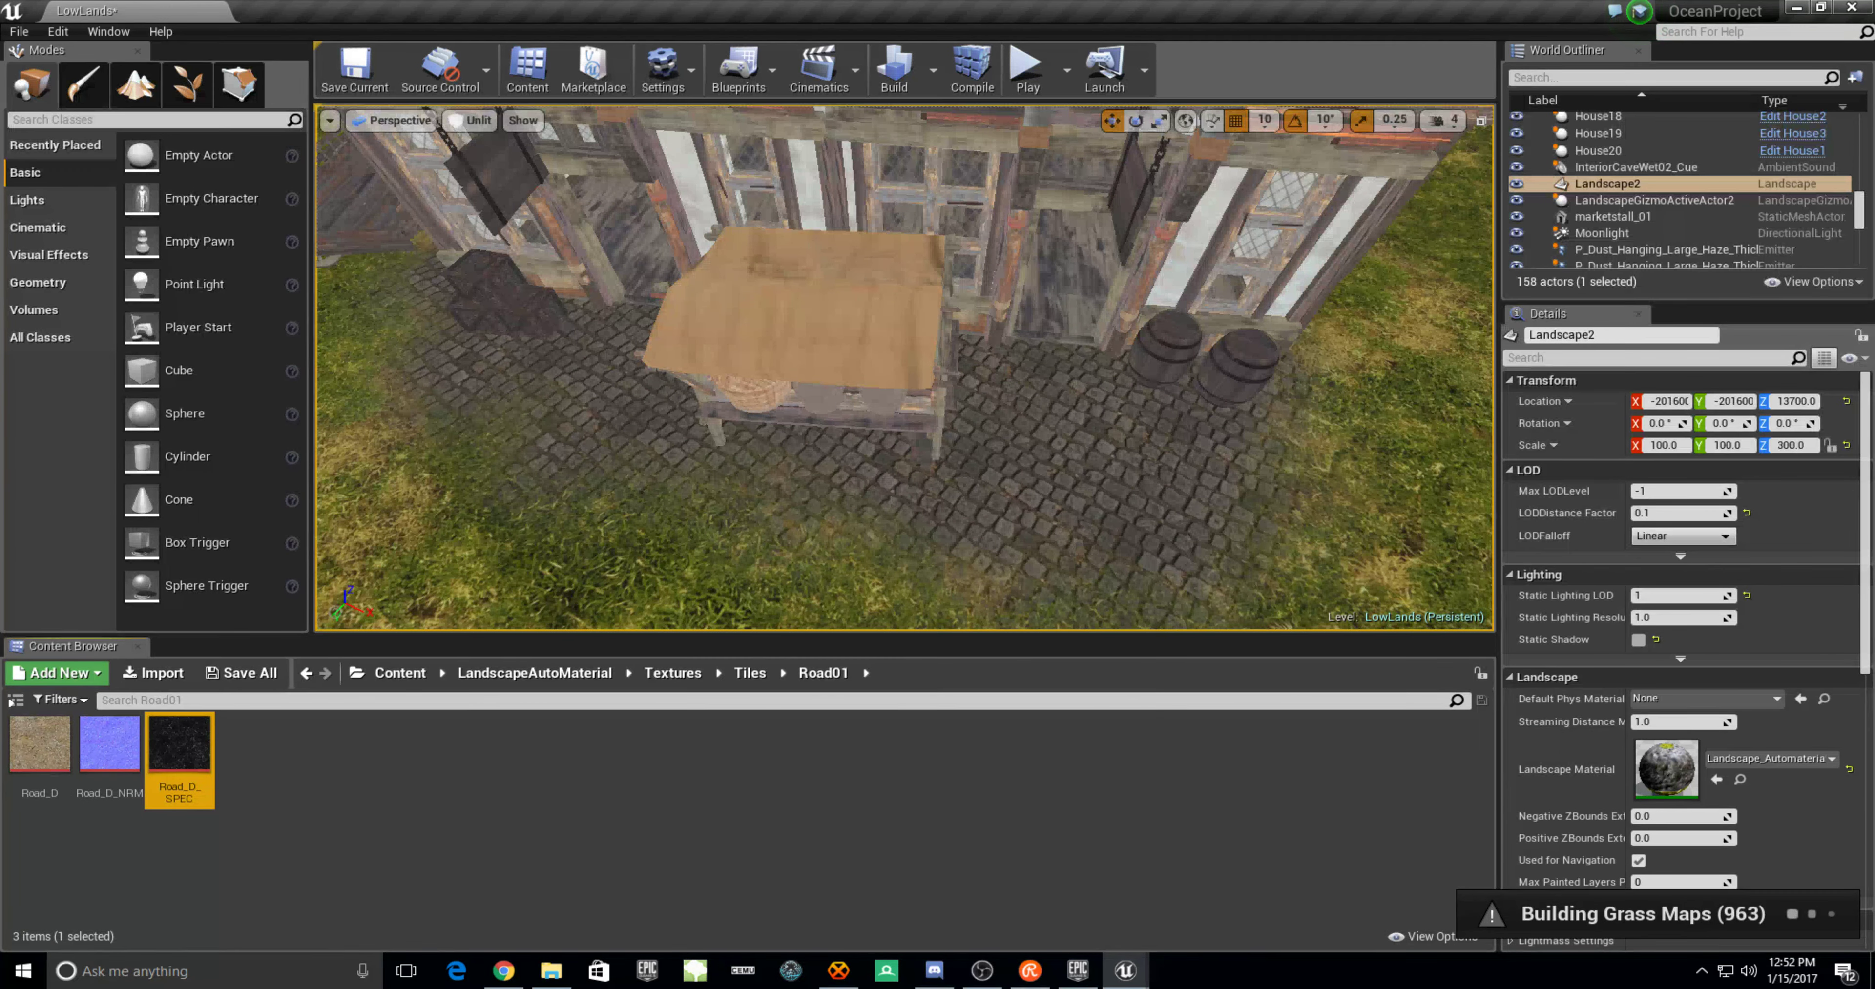
pyautogui.moveTo(902, 437); pyautogui.dragTo(903, 363)
# Select Layer_02 and paint dirt over the cobblestones beside the house and near the market stall
pyautogui.click(136, 86)
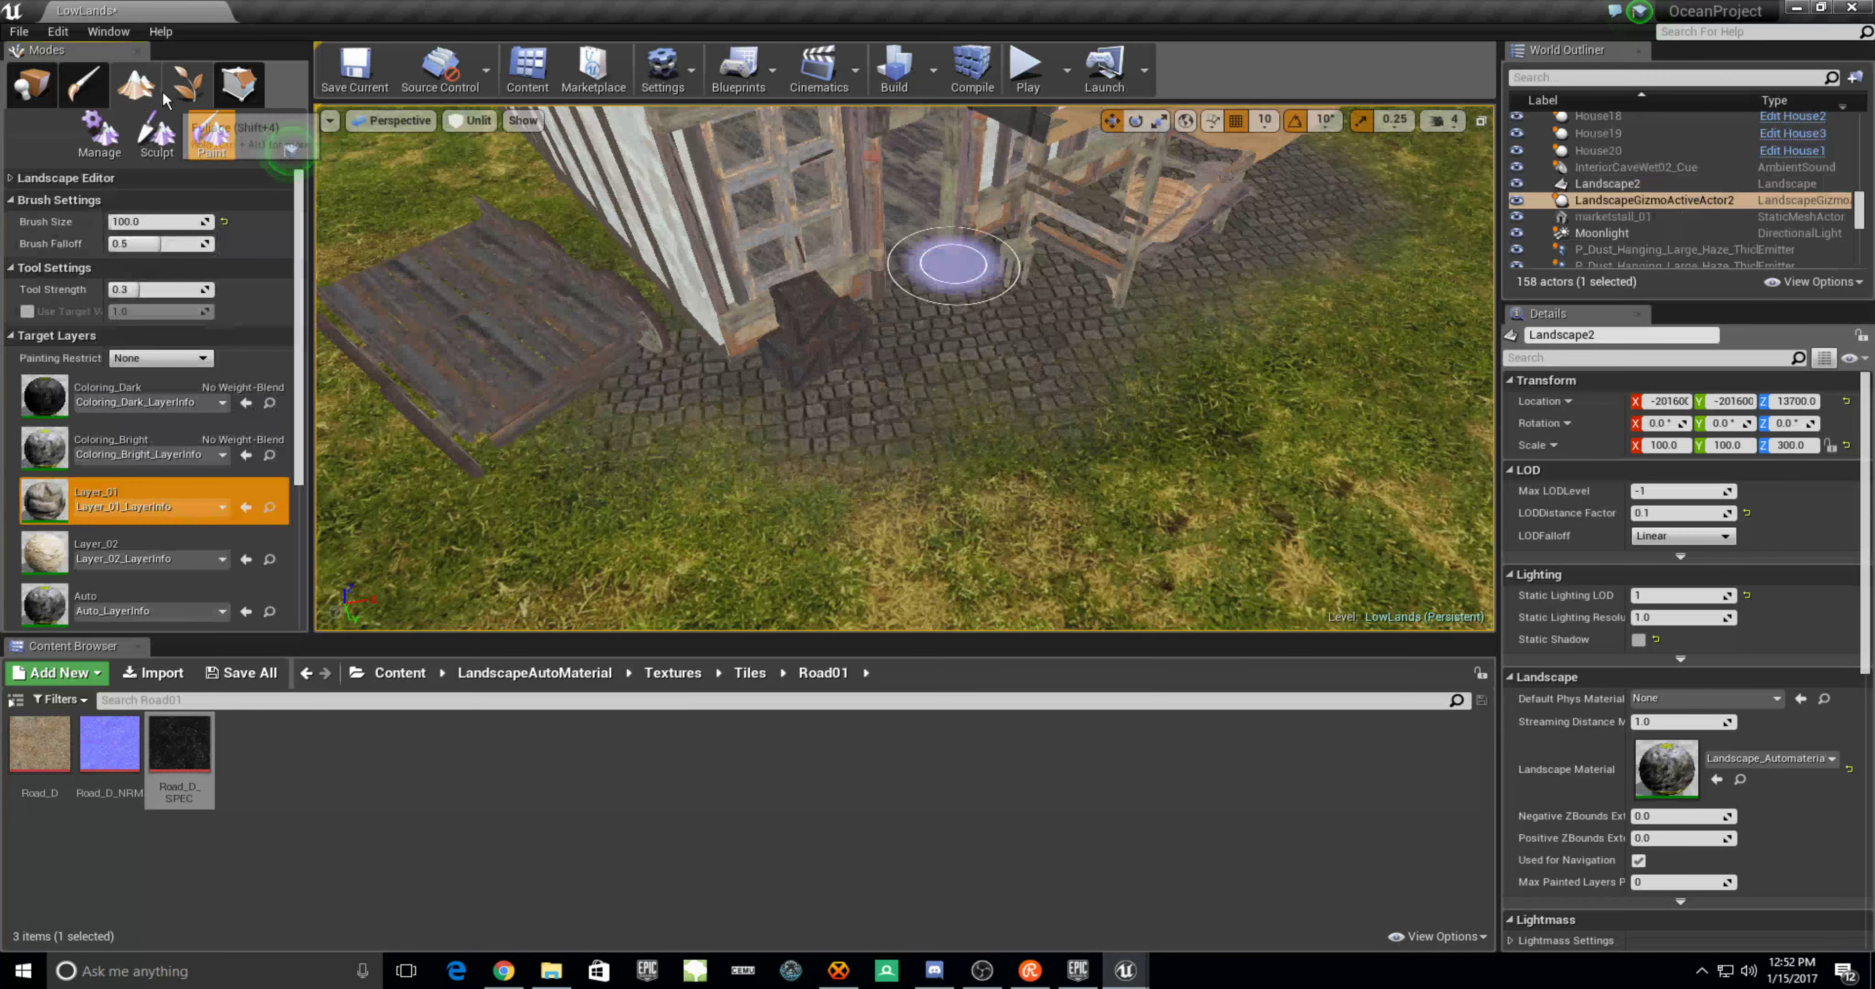
pyautogui.scroll(-3, 214, 527)
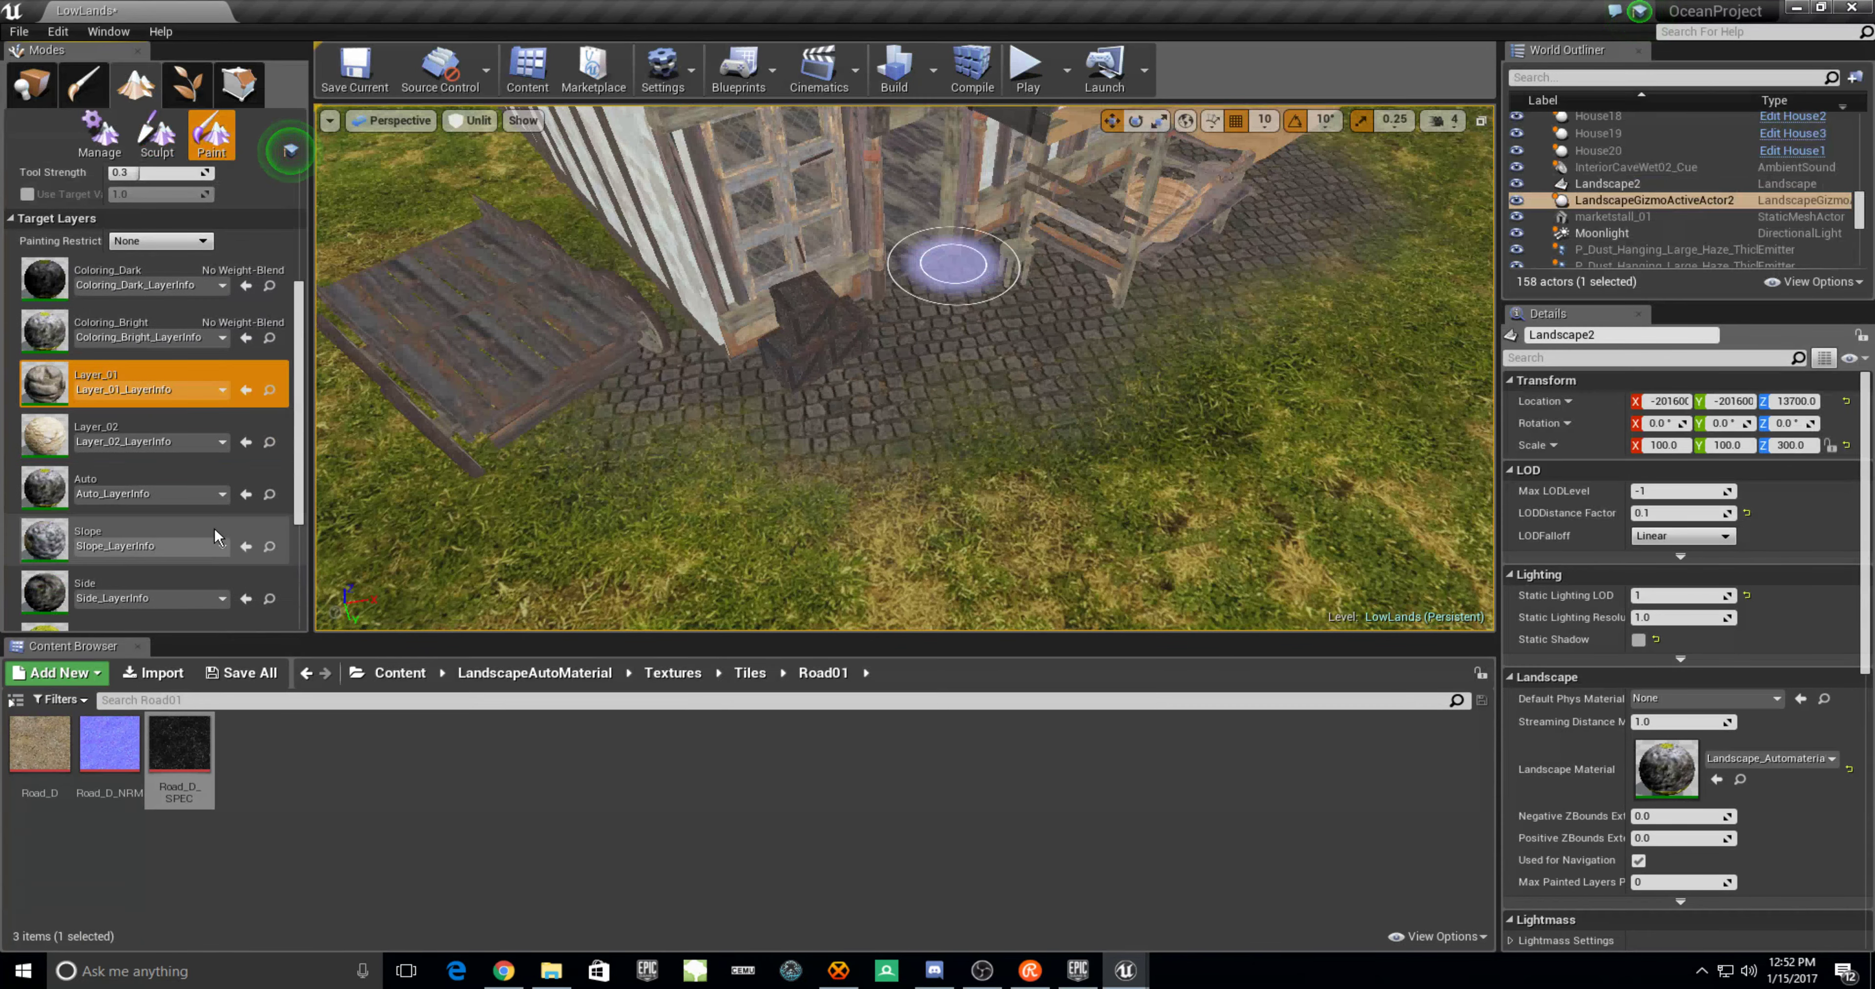
pyautogui.click(54, 453)
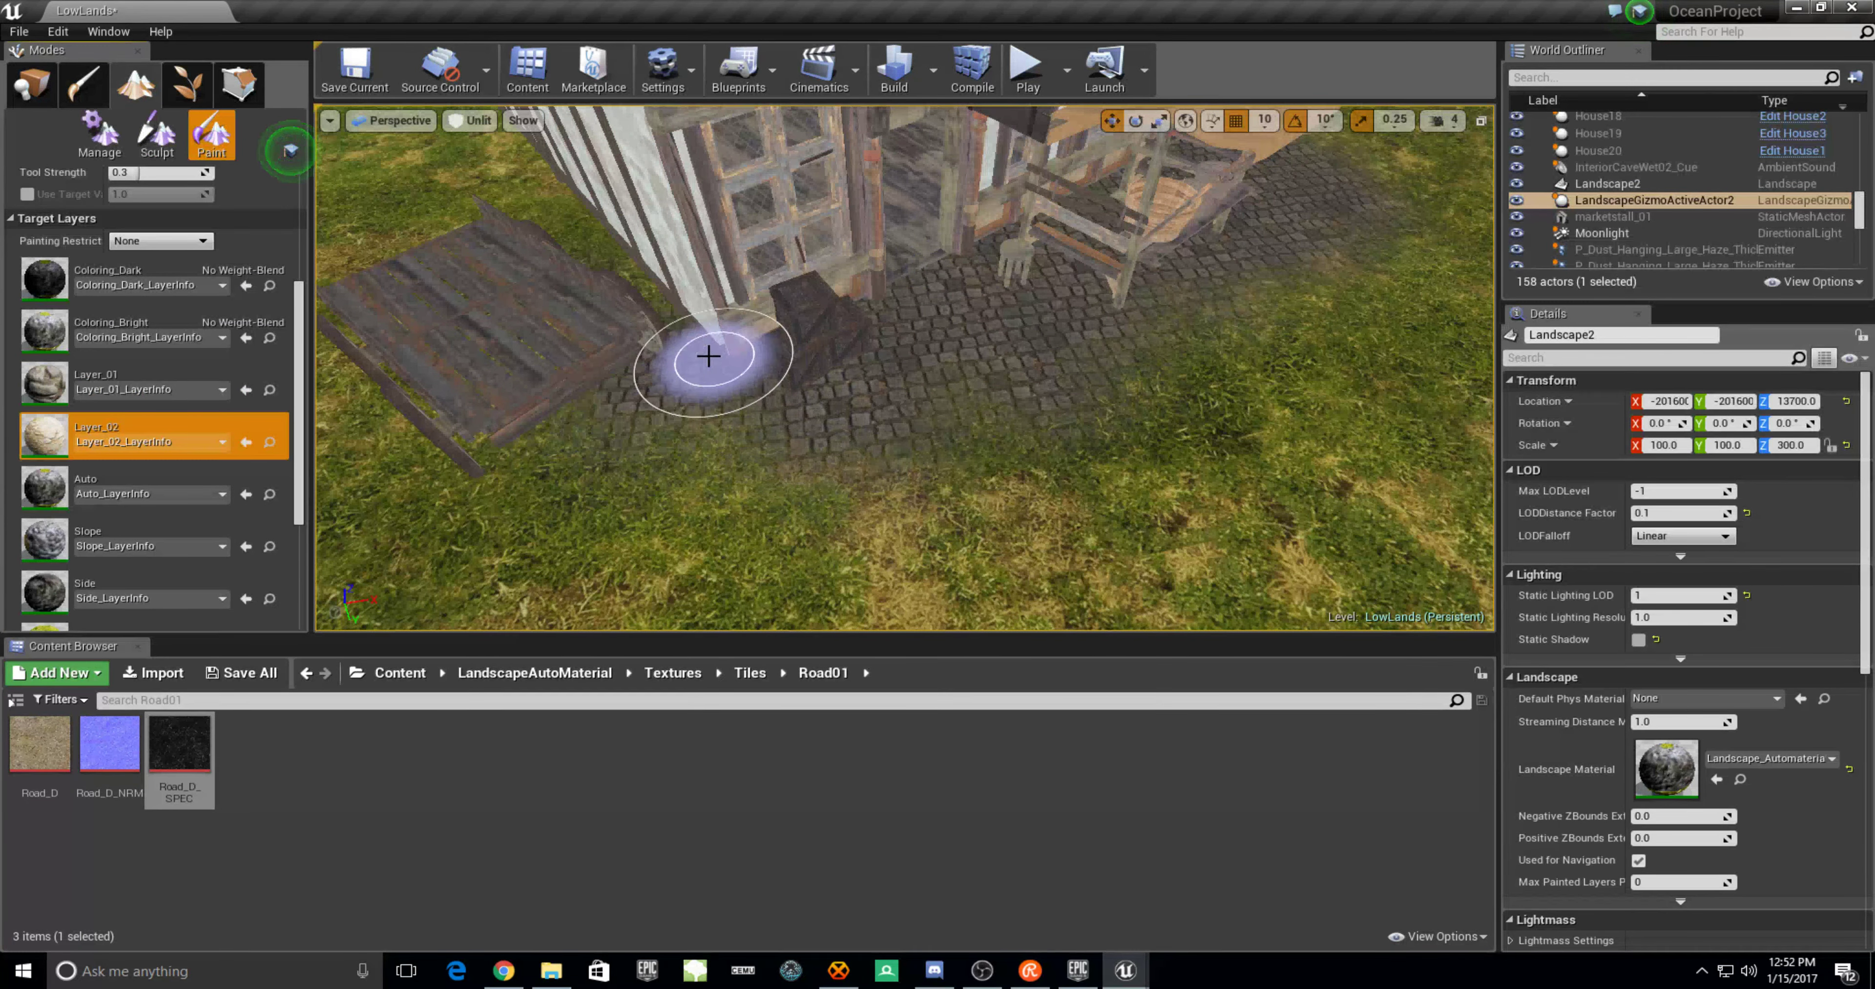
pyautogui.moveTo(675, 366)
pyautogui.mouseDown()
pyautogui.moveTo(878, 467)
pyautogui.moveTo(1106, 517)
pyautogui.mouseUp()
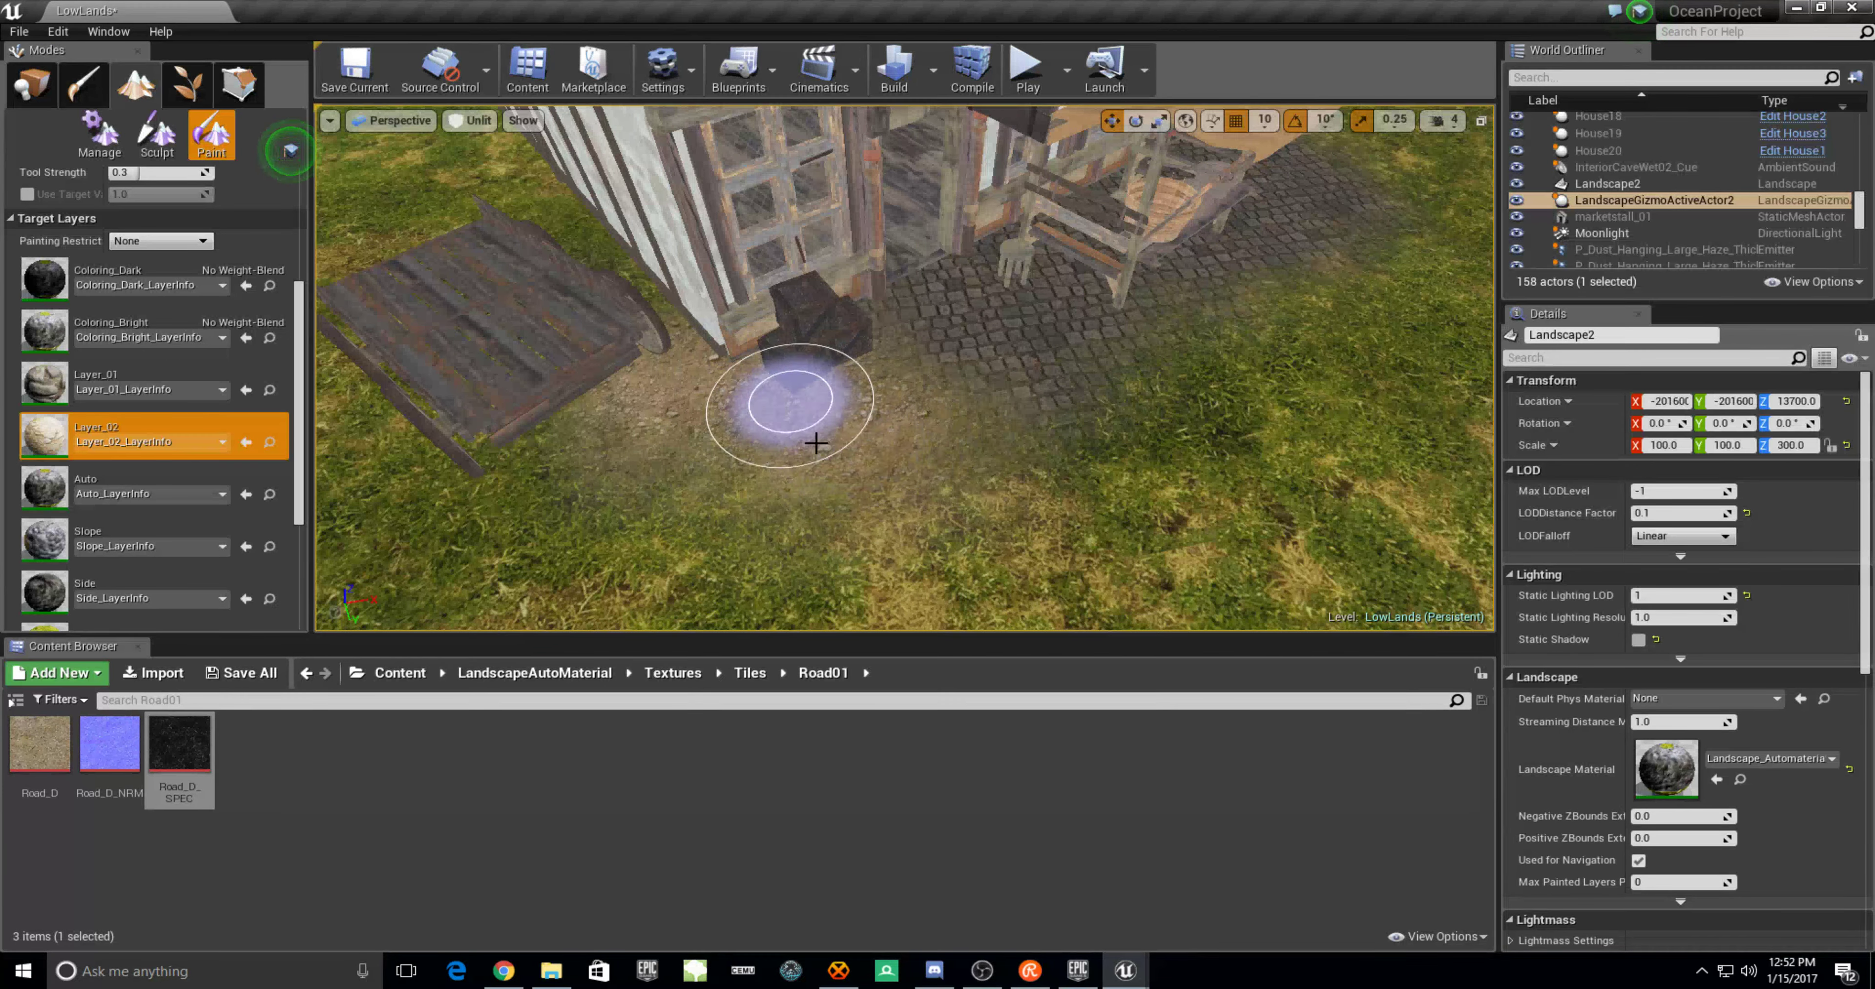
pyautogui.moveTo(1106, 516); pyautogui.dragTo(1102, 508, button='right')
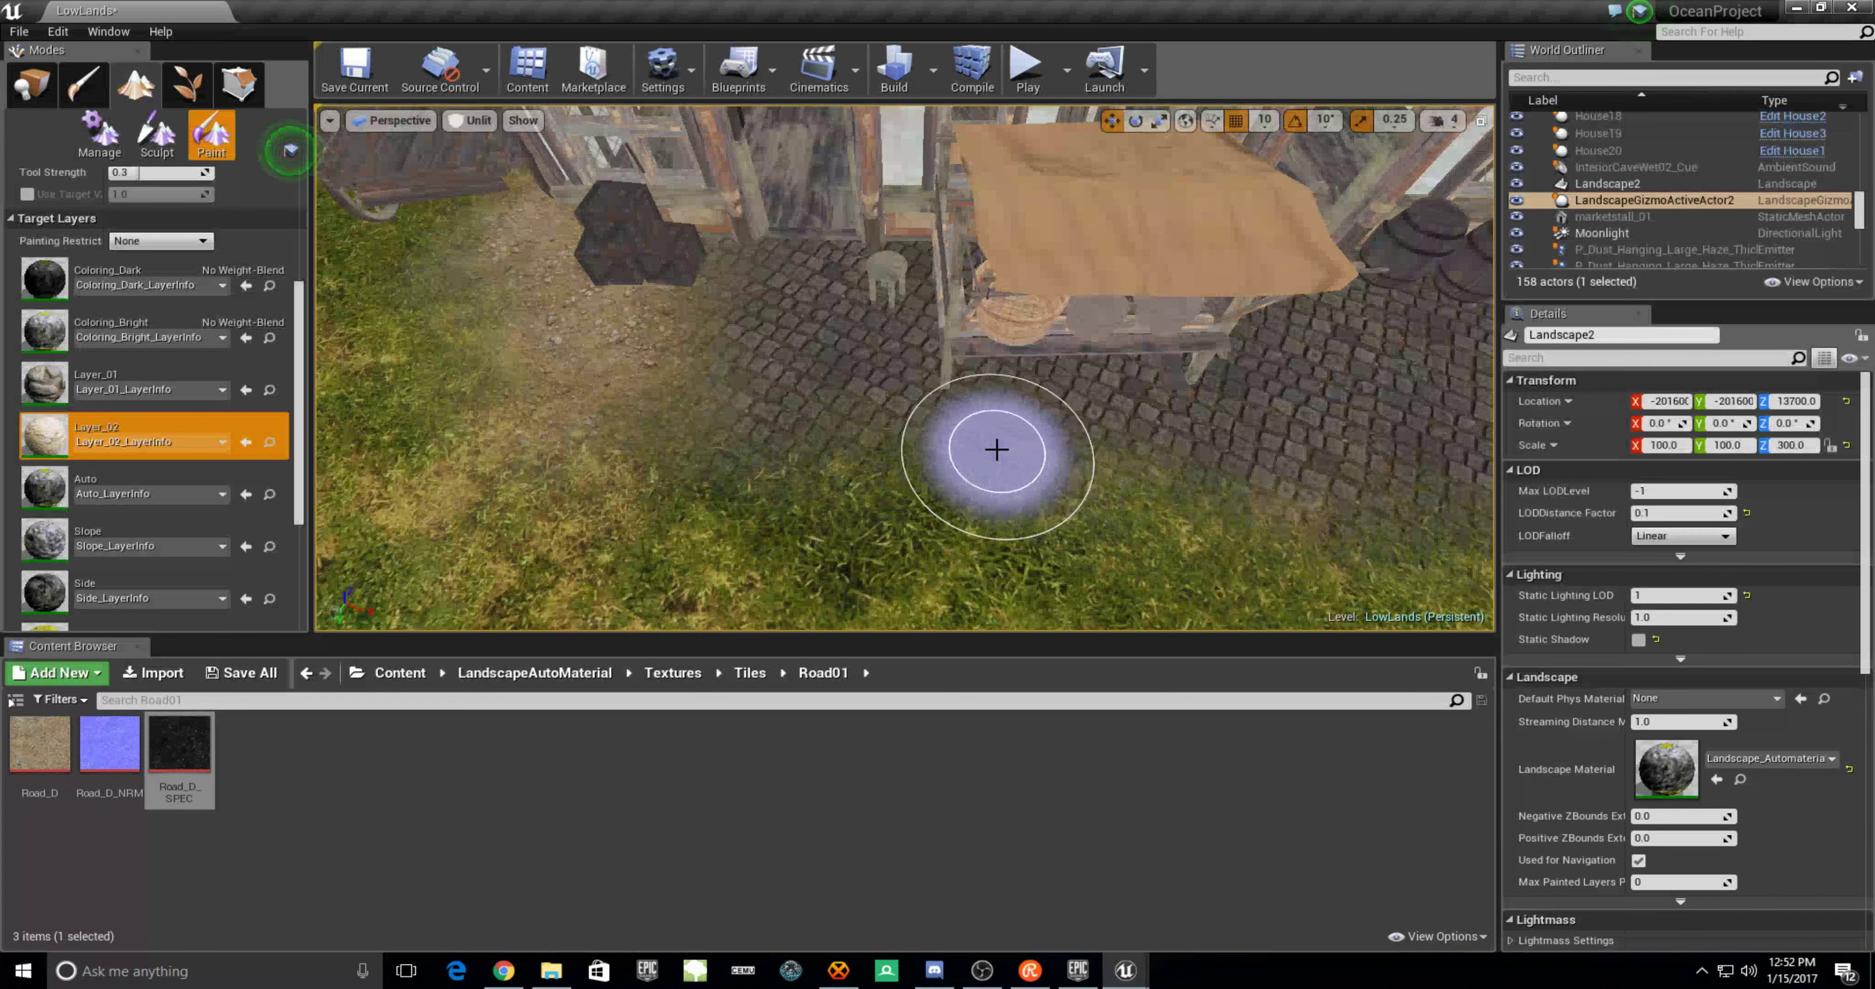
pyautogui.moveTo(961, 331)
pyautogui.mouseDown()
pyautogui.moveTo(746, 380)
pyautogui.moveTo(941, 472)
pyautogui.mouseUp()
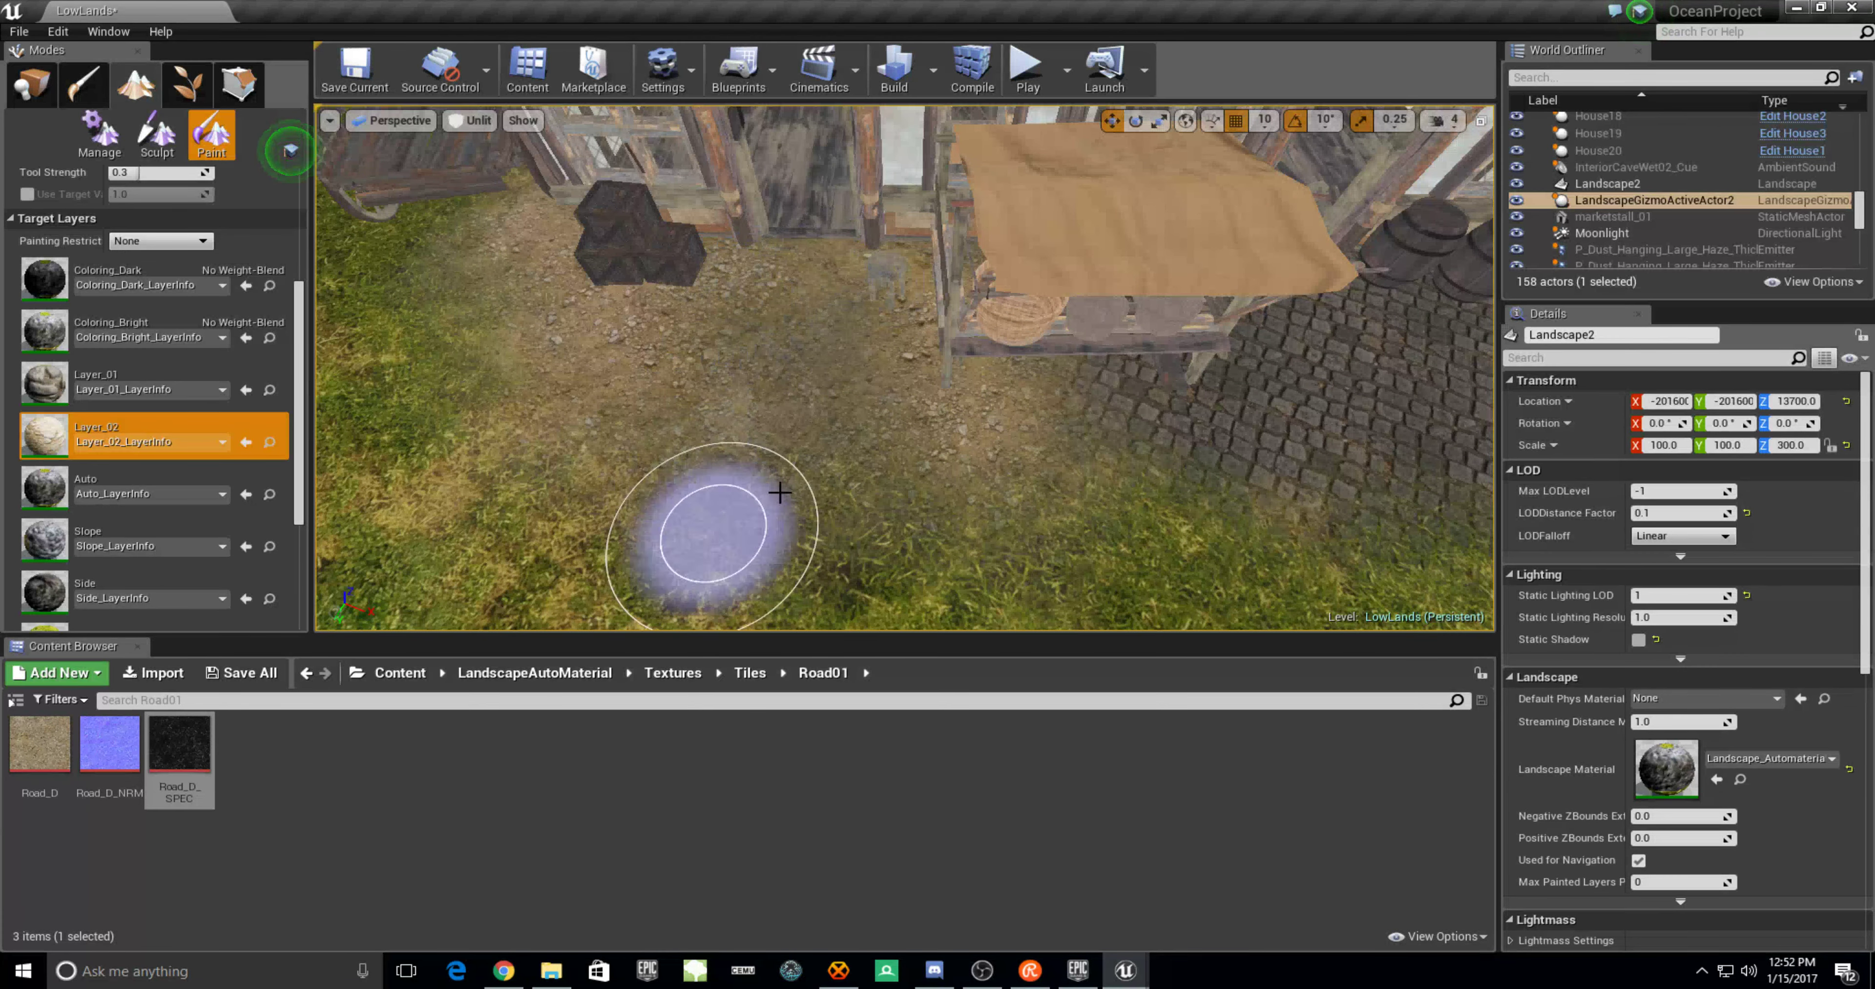
pyautogui.moveTo(954, 505)
pyautogui.mouseDown(button='right')
pyautogui.moveTo(955, 437)
pyautogui.moveTo(1354, 509)
pyautogui.mouseUp(button='right')
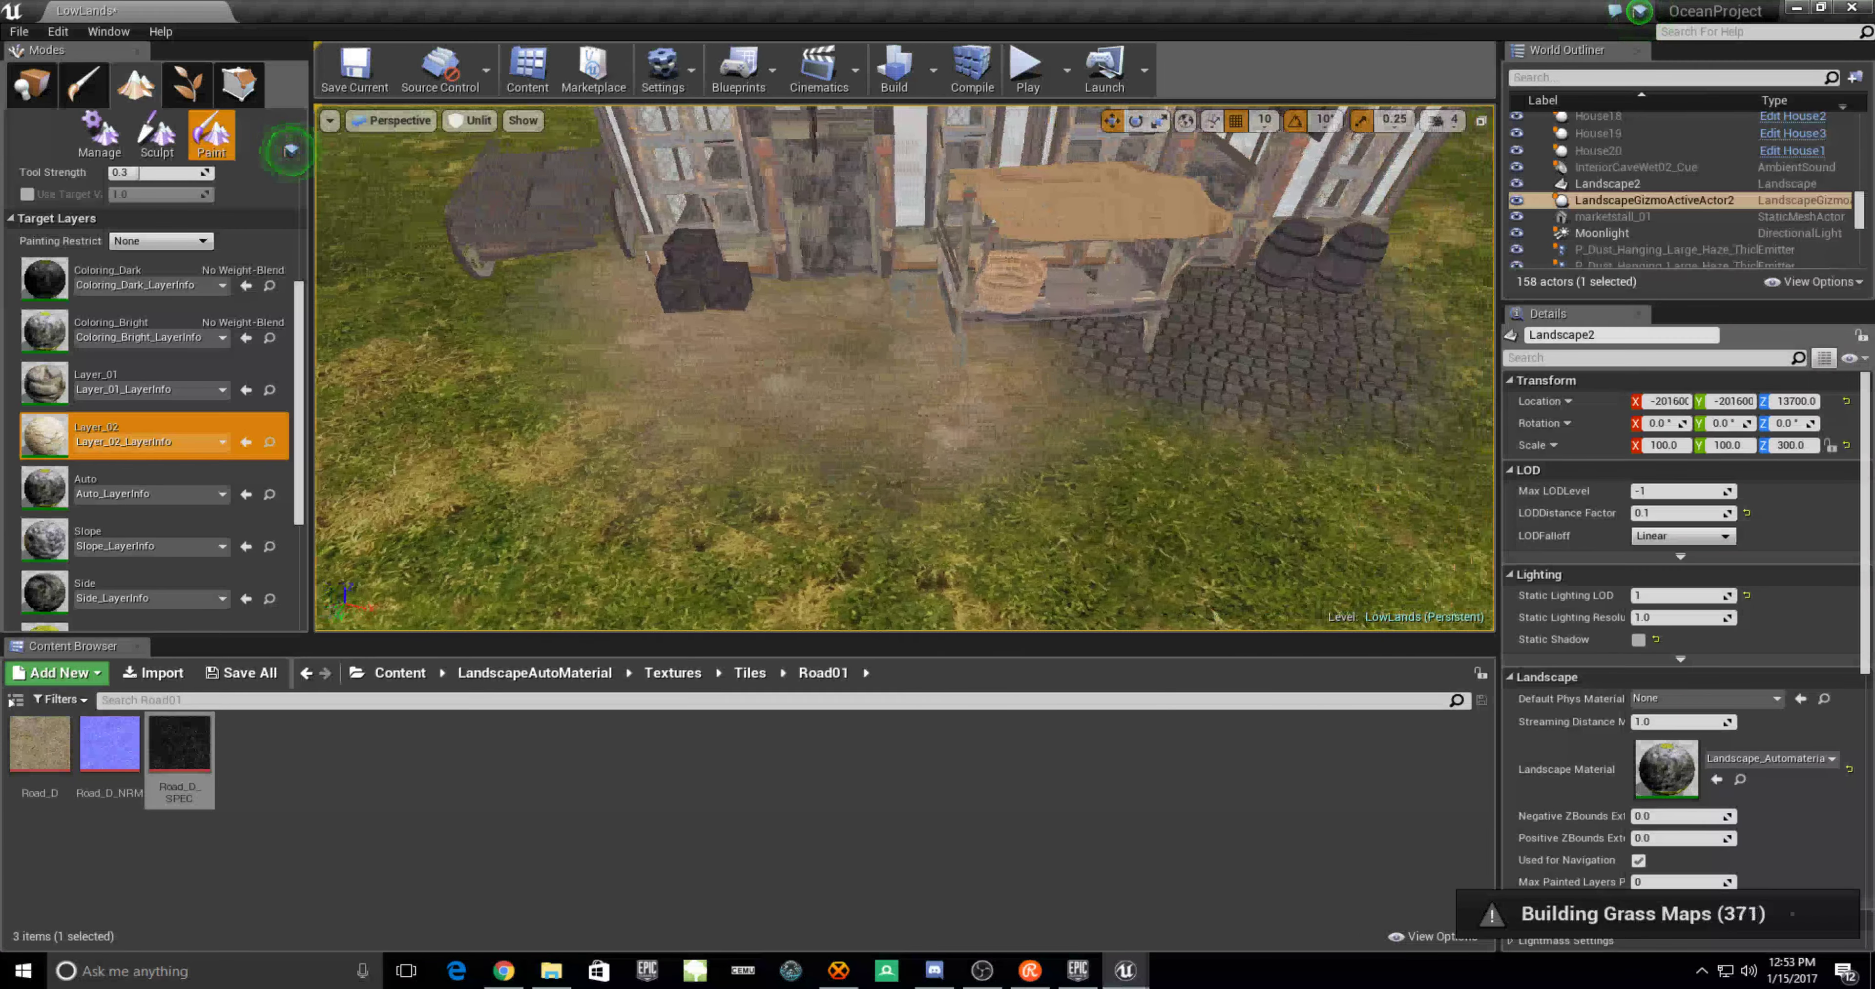
pyautogui.moveTo(923, 318); pyautogui.dragTo(923, 318, button='right')
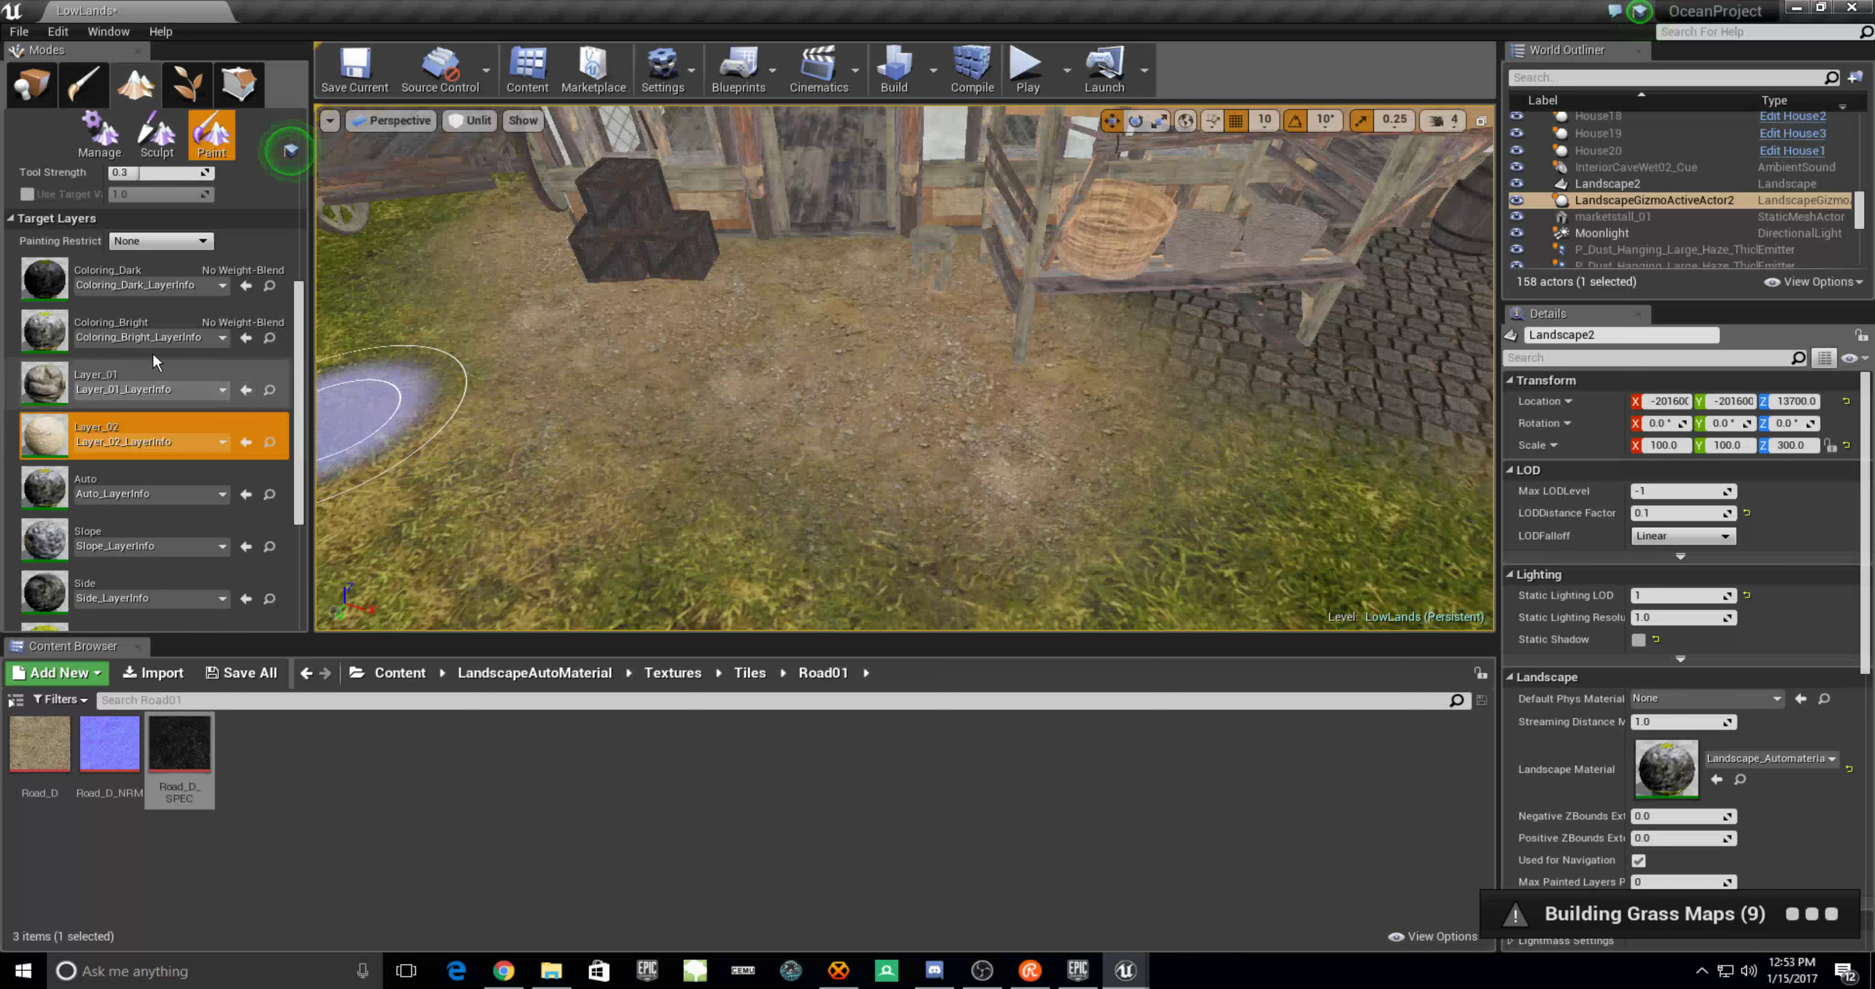
# With Layer_01 selected, paint cobblestones near the crates and across the grass to the stones
pyautogui.click(145, 384)
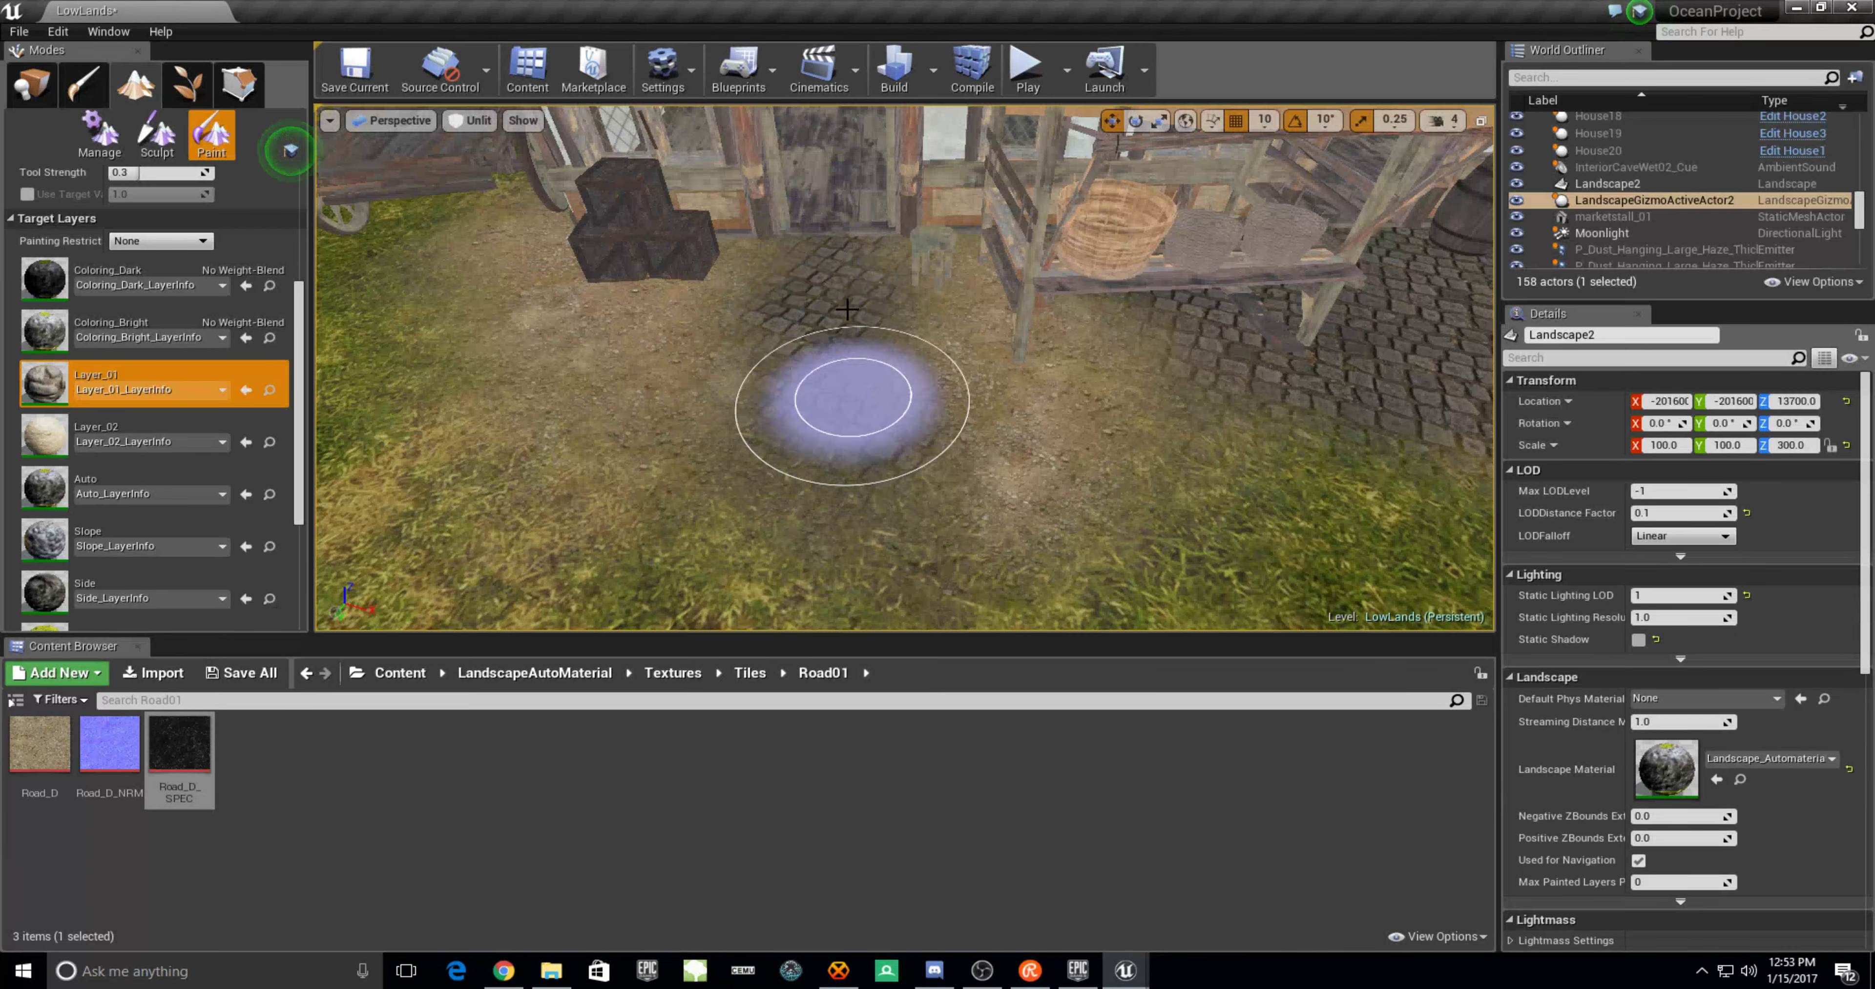
pyautogui.moveTo(891, 416); pyautogui.dragTo(892, 473, button='right')
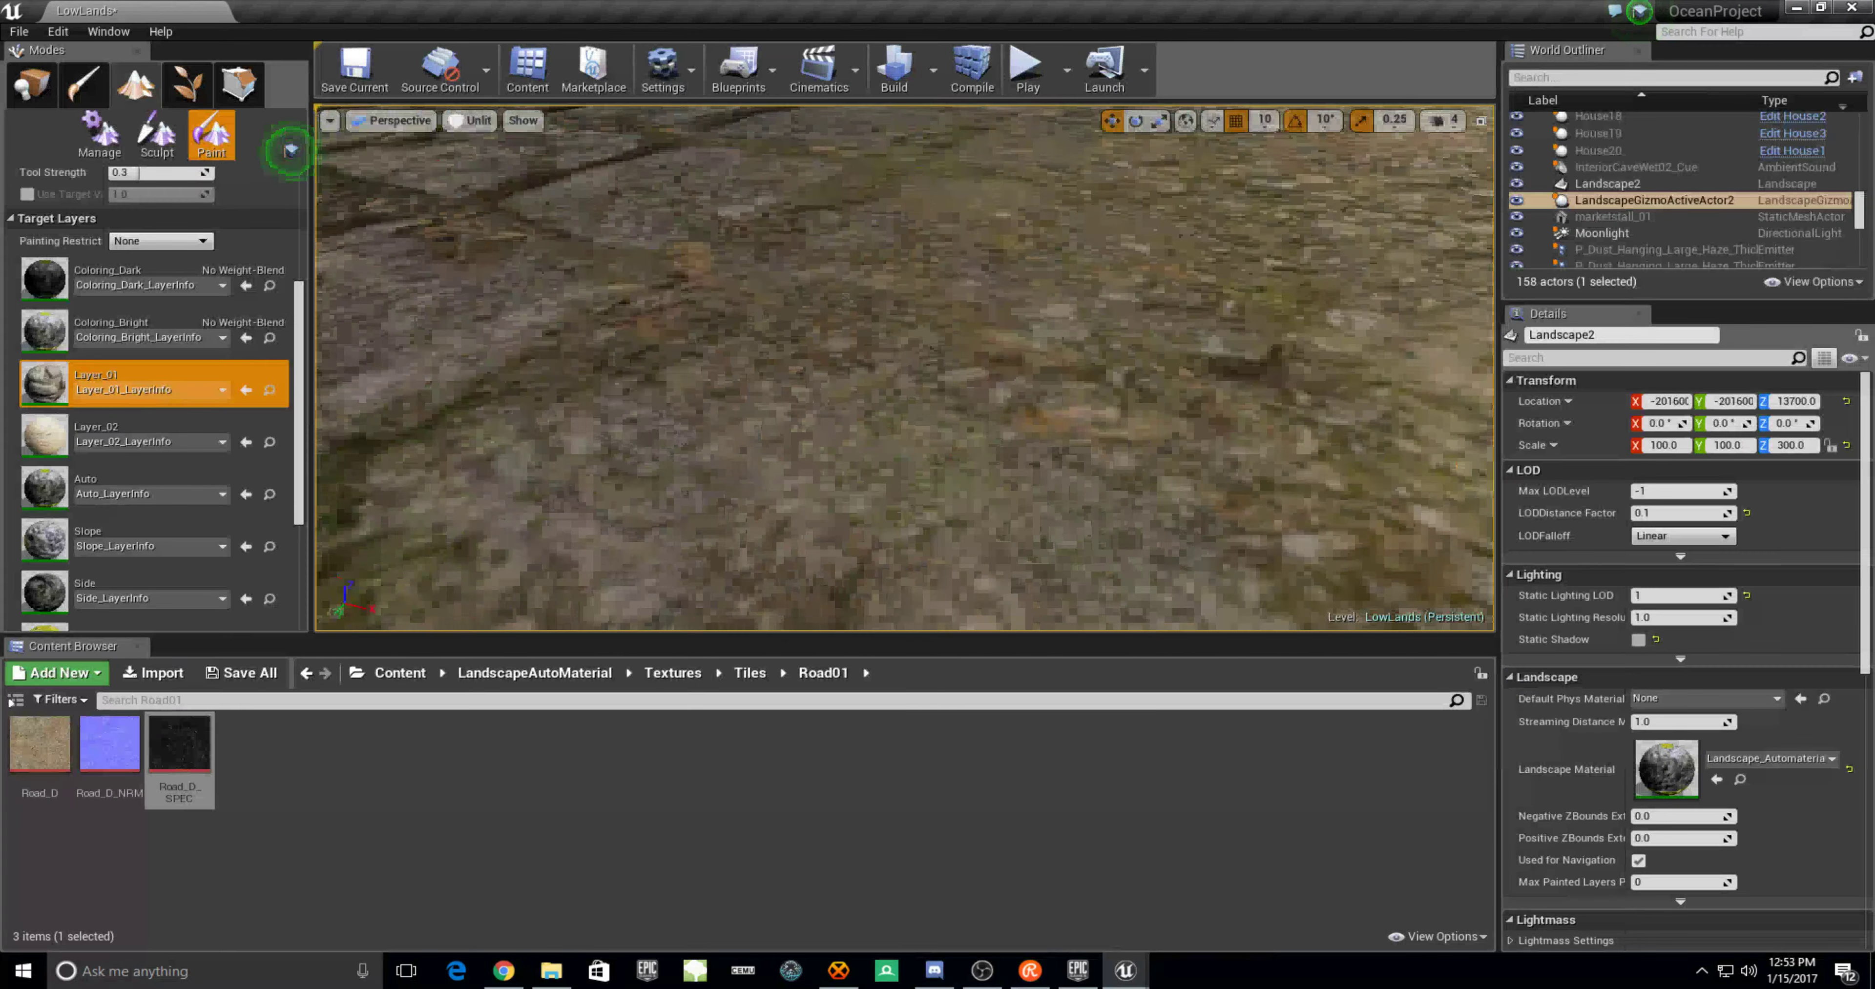
pyautogui.moveTo(841, 313); pyautogui.dragTo(841, 313, button='right')
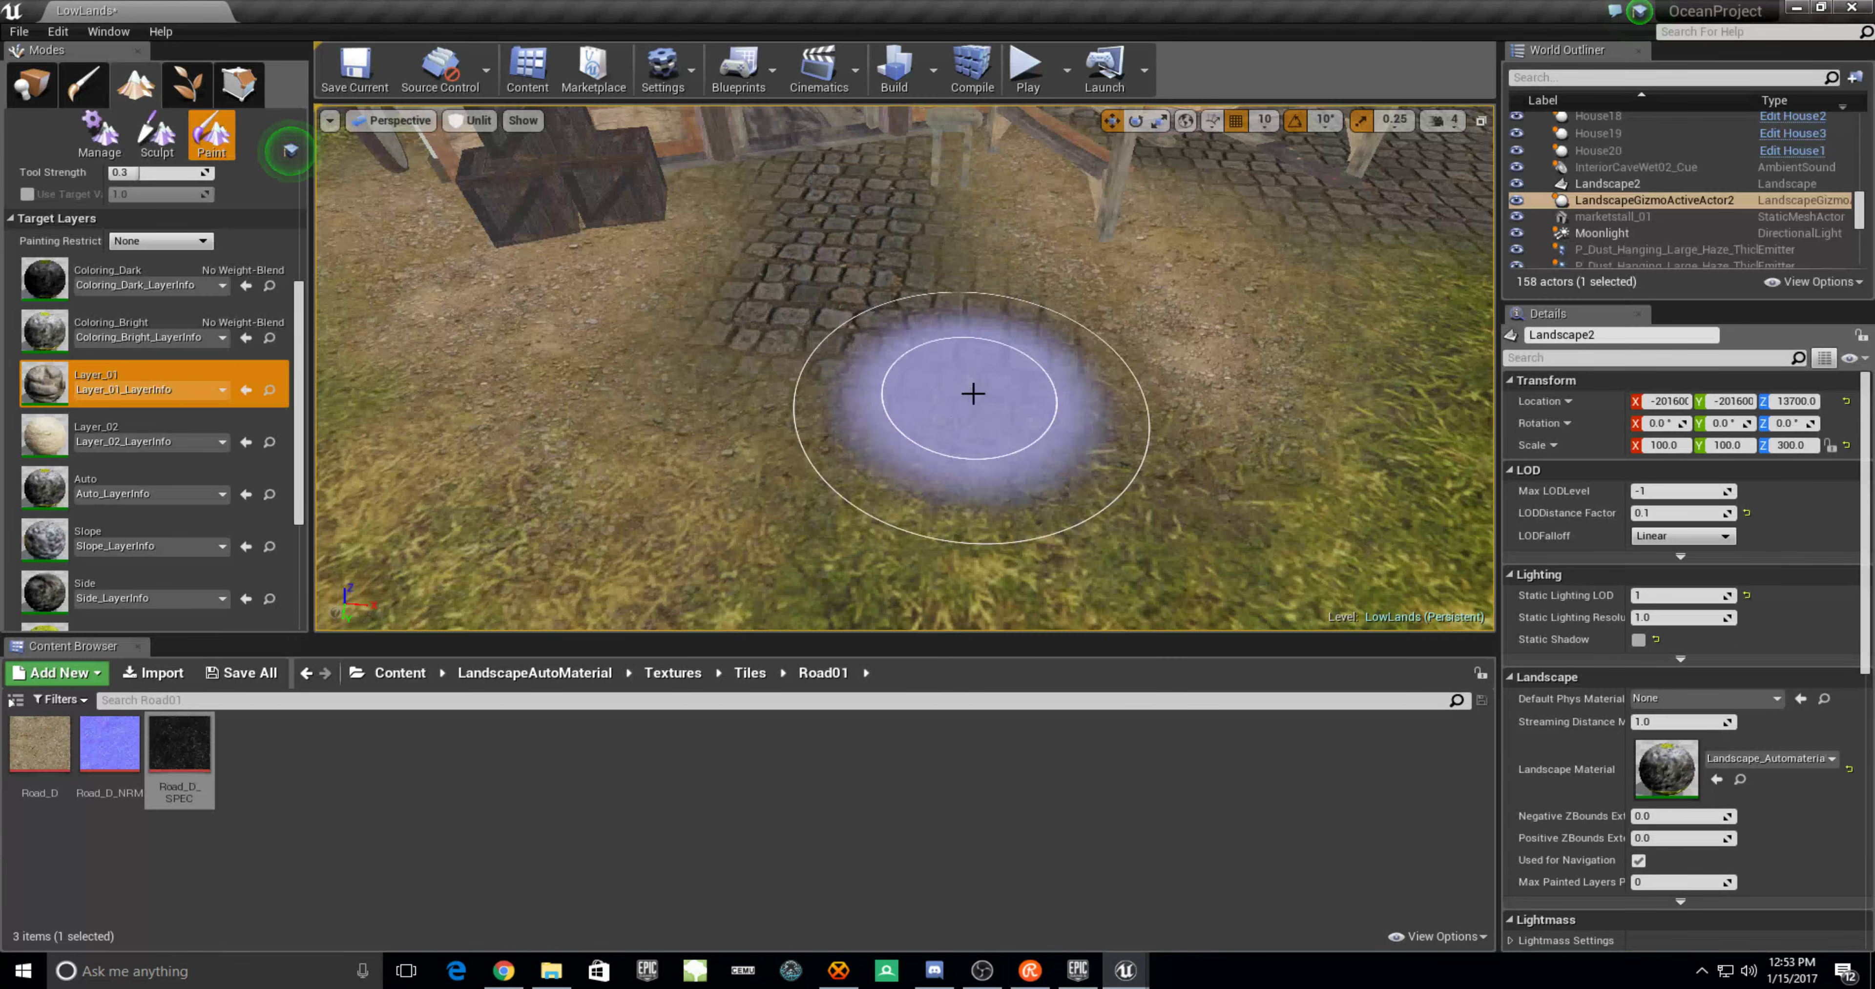
pyautogui.moveTo(971, 397); pyautogui.dragTo(898, 339)
pyautogui.moveTo(854, 338); pyautogui.dragTo(854, 338, button='right')
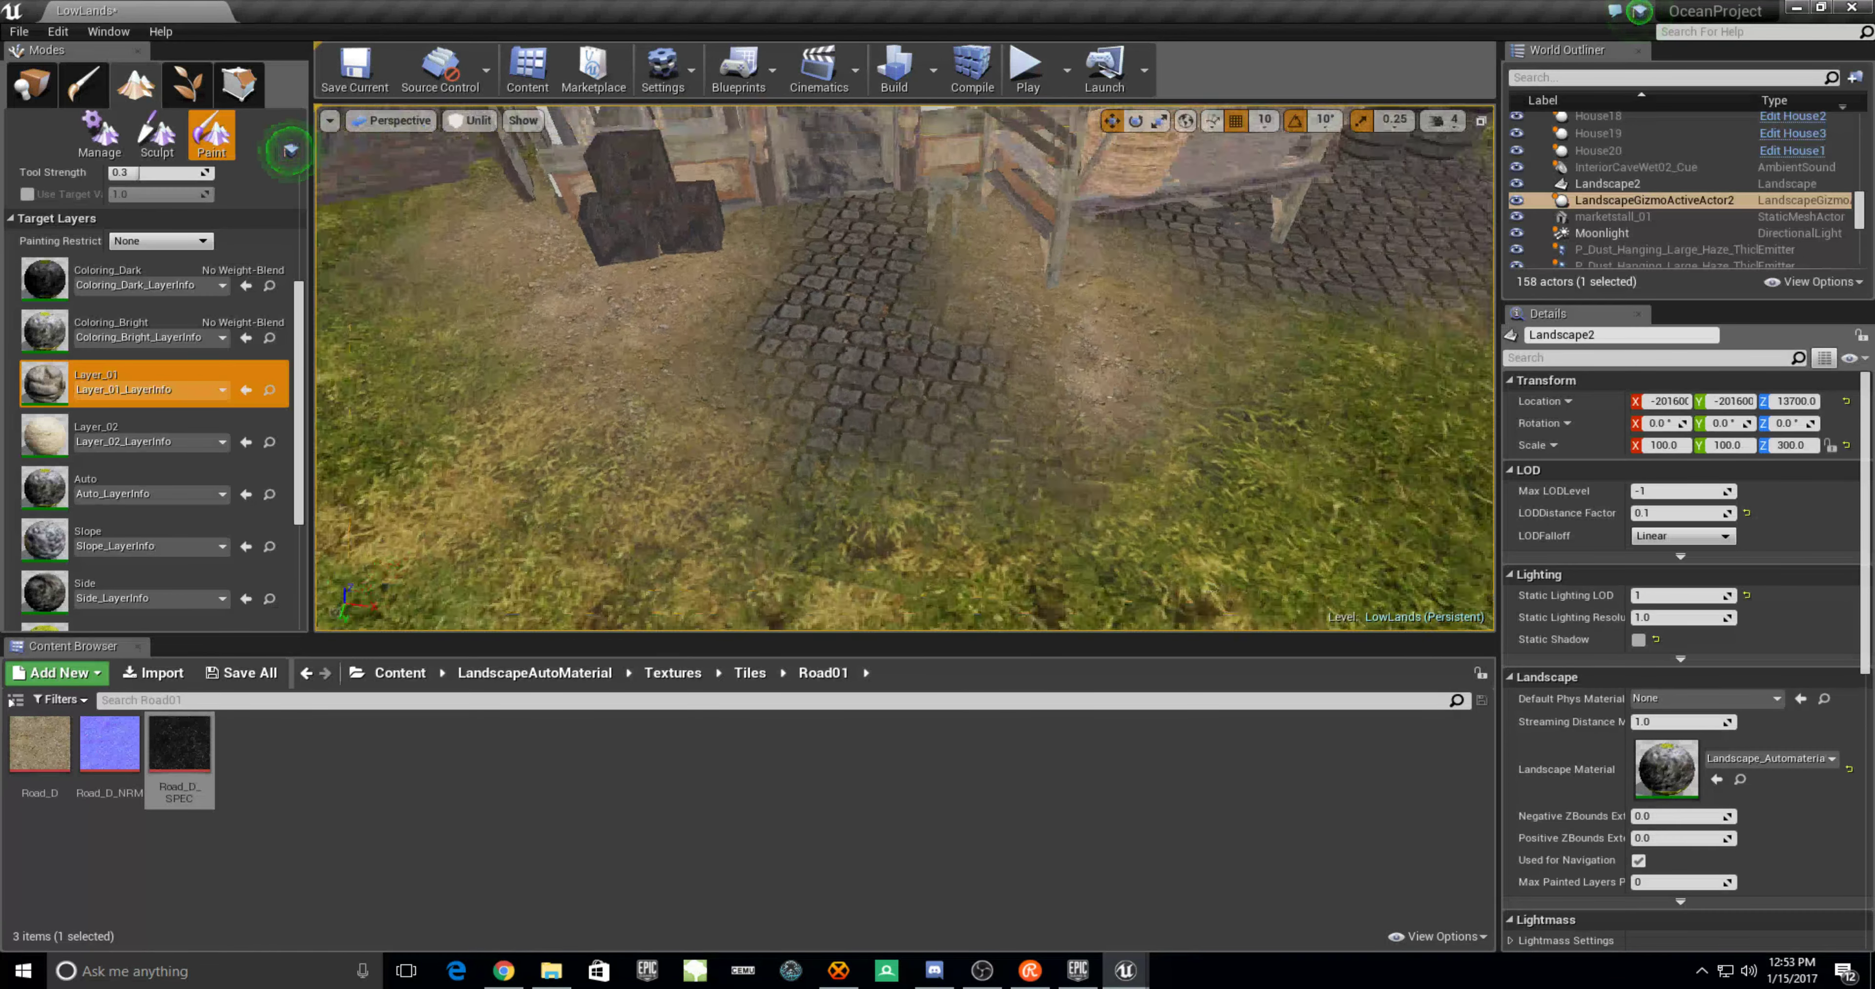
pyautogui.moveTo(771, 223); pyautogui.dragTo(771, 223, button='right')
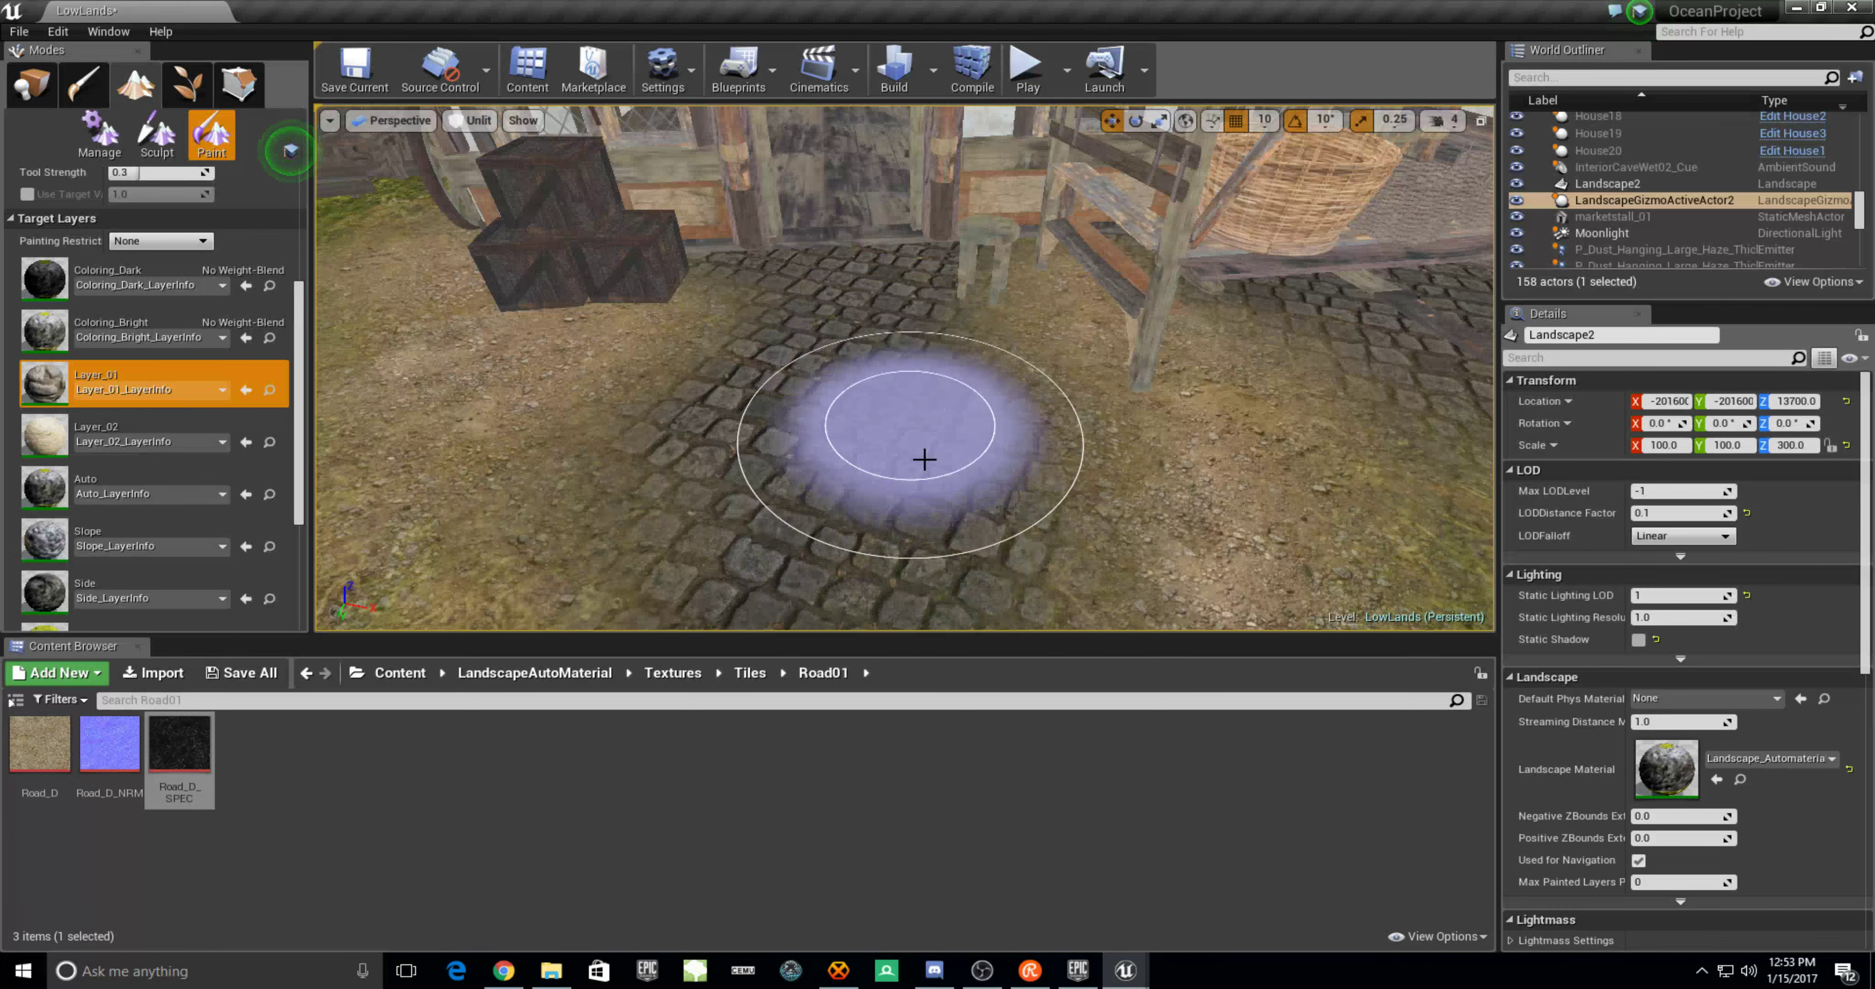
pyautogui.scroll(-5, 751, 339)
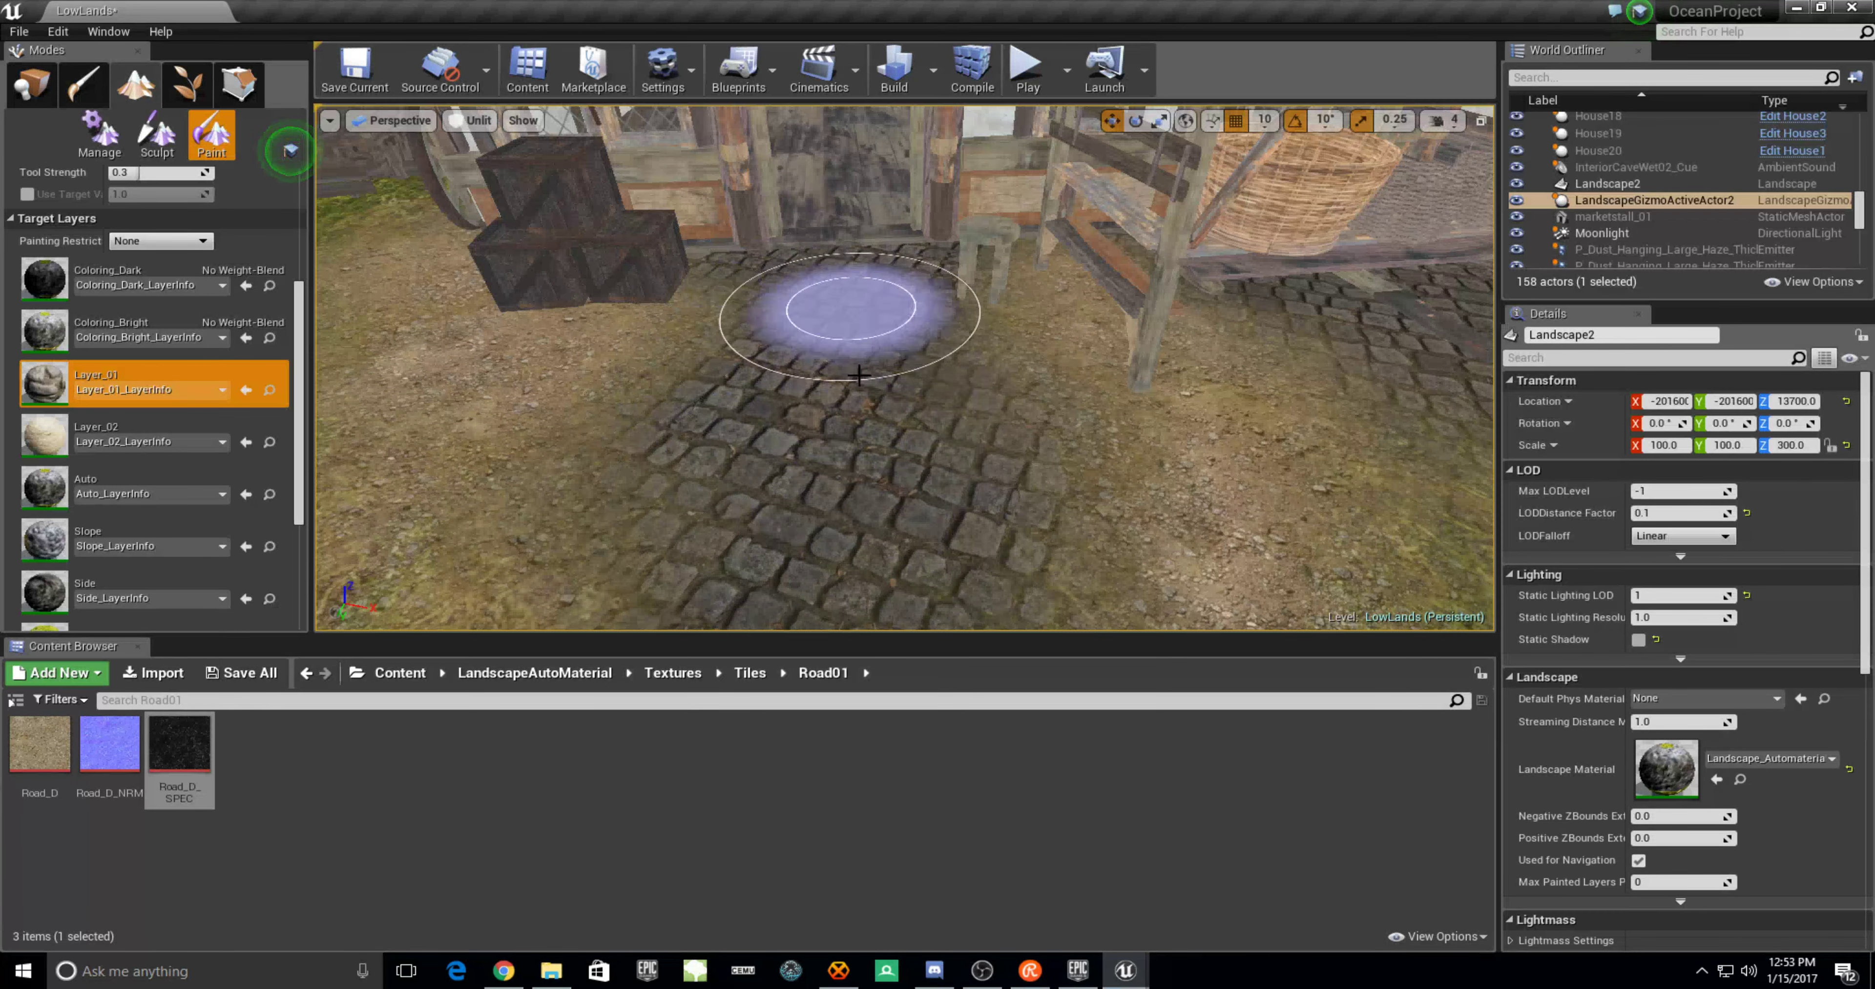
pyautogui.scroll(-3, 900, 312)
pyautogui.moveTo(921, 242); pyautogui.dragTo(921, 242, button='right')
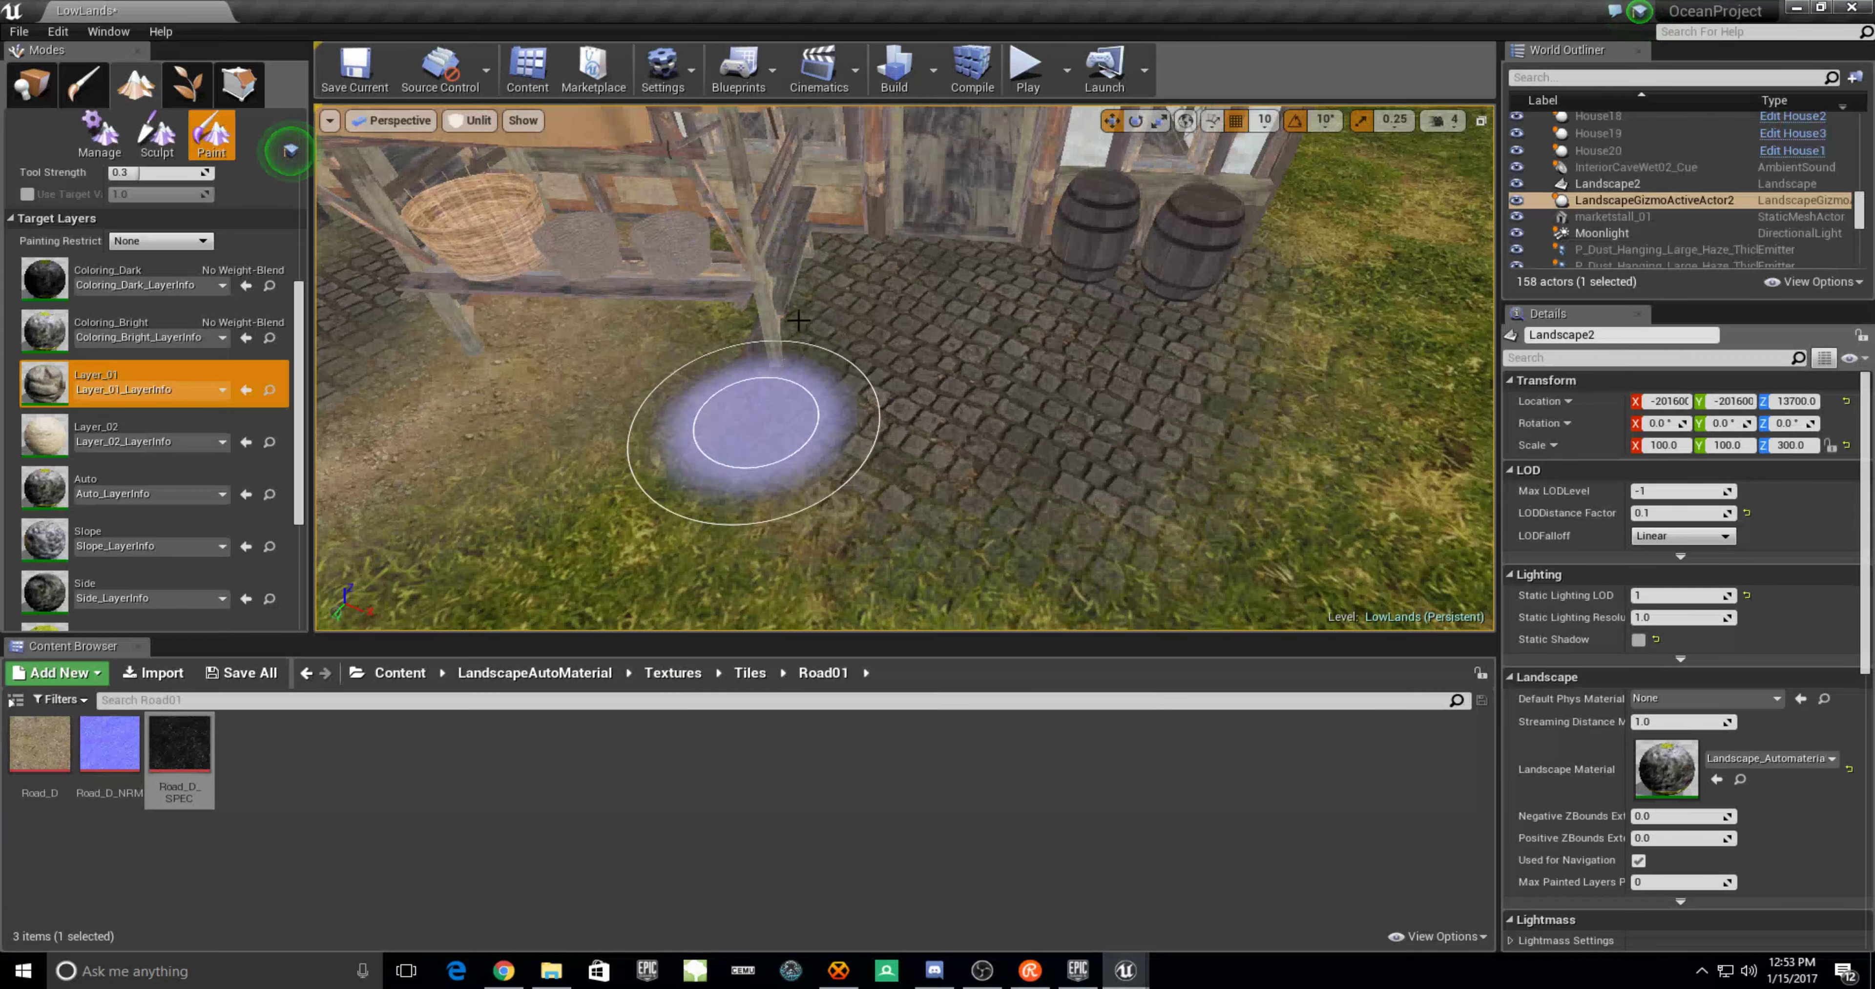
pyautogui.moveTo(763, 351); pyautogui.dragTo(1163, 495)
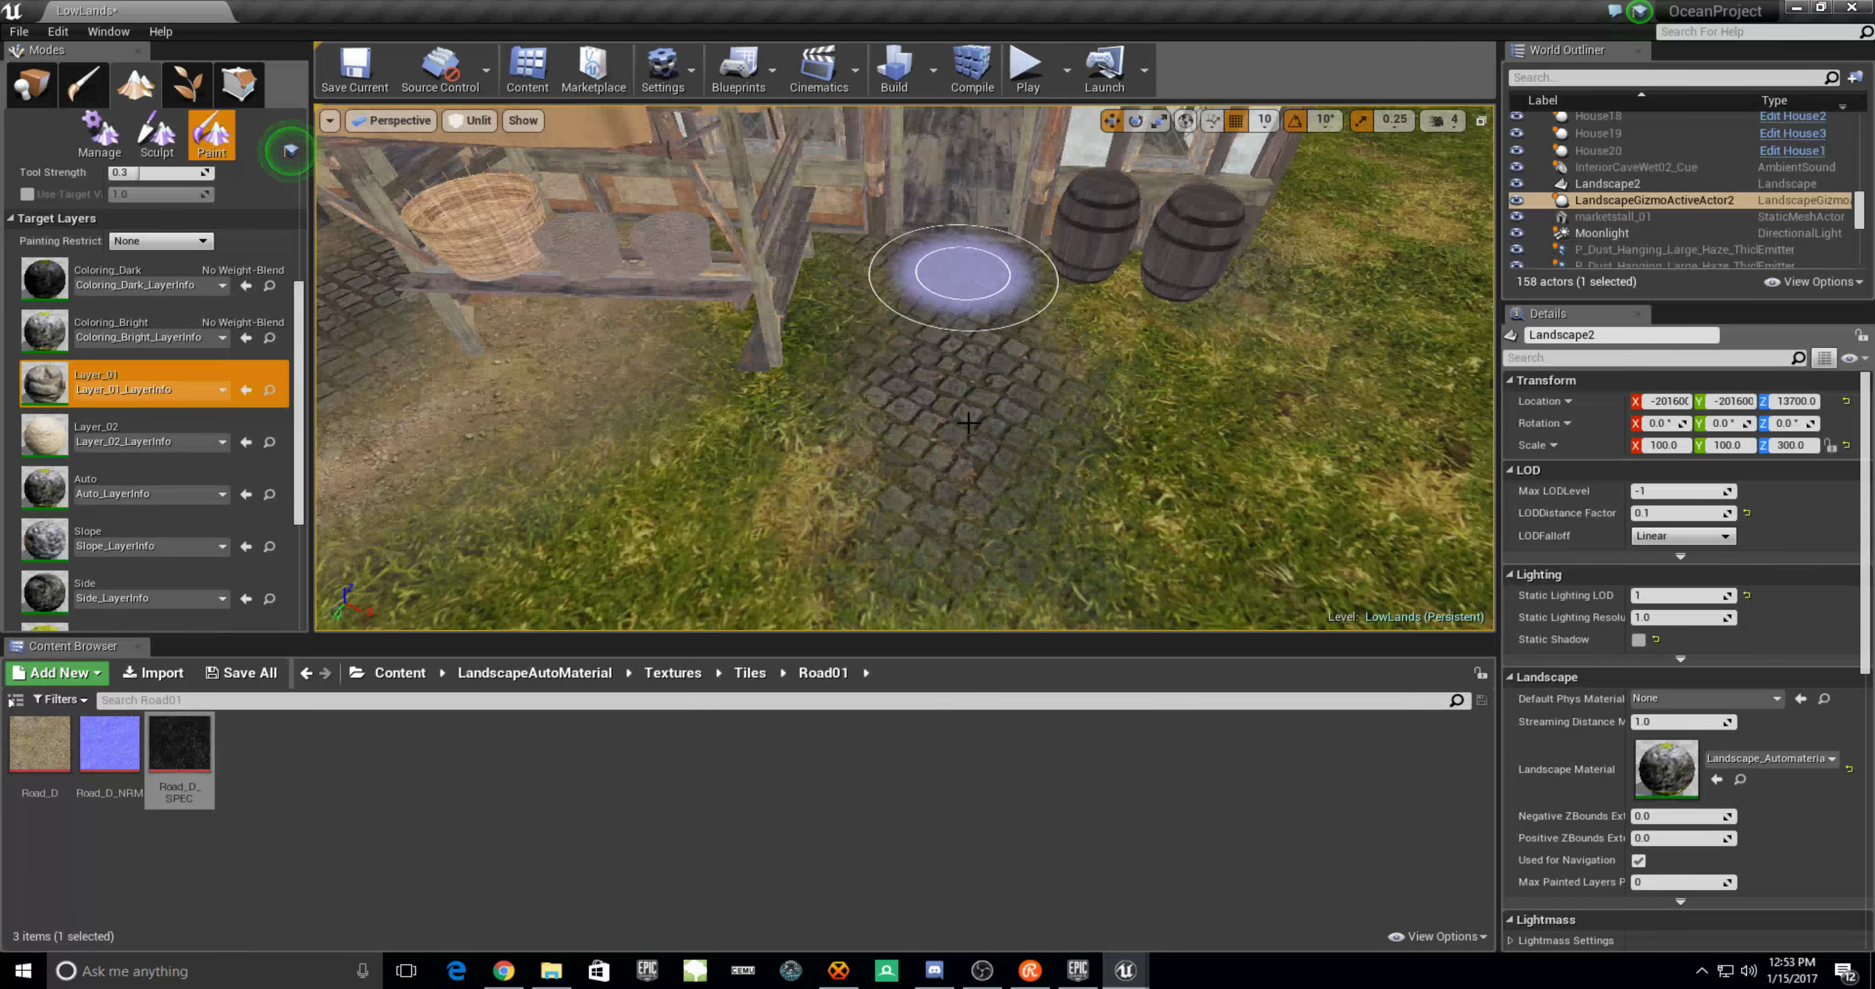
pyautogui.scroll(3, 128, 287)
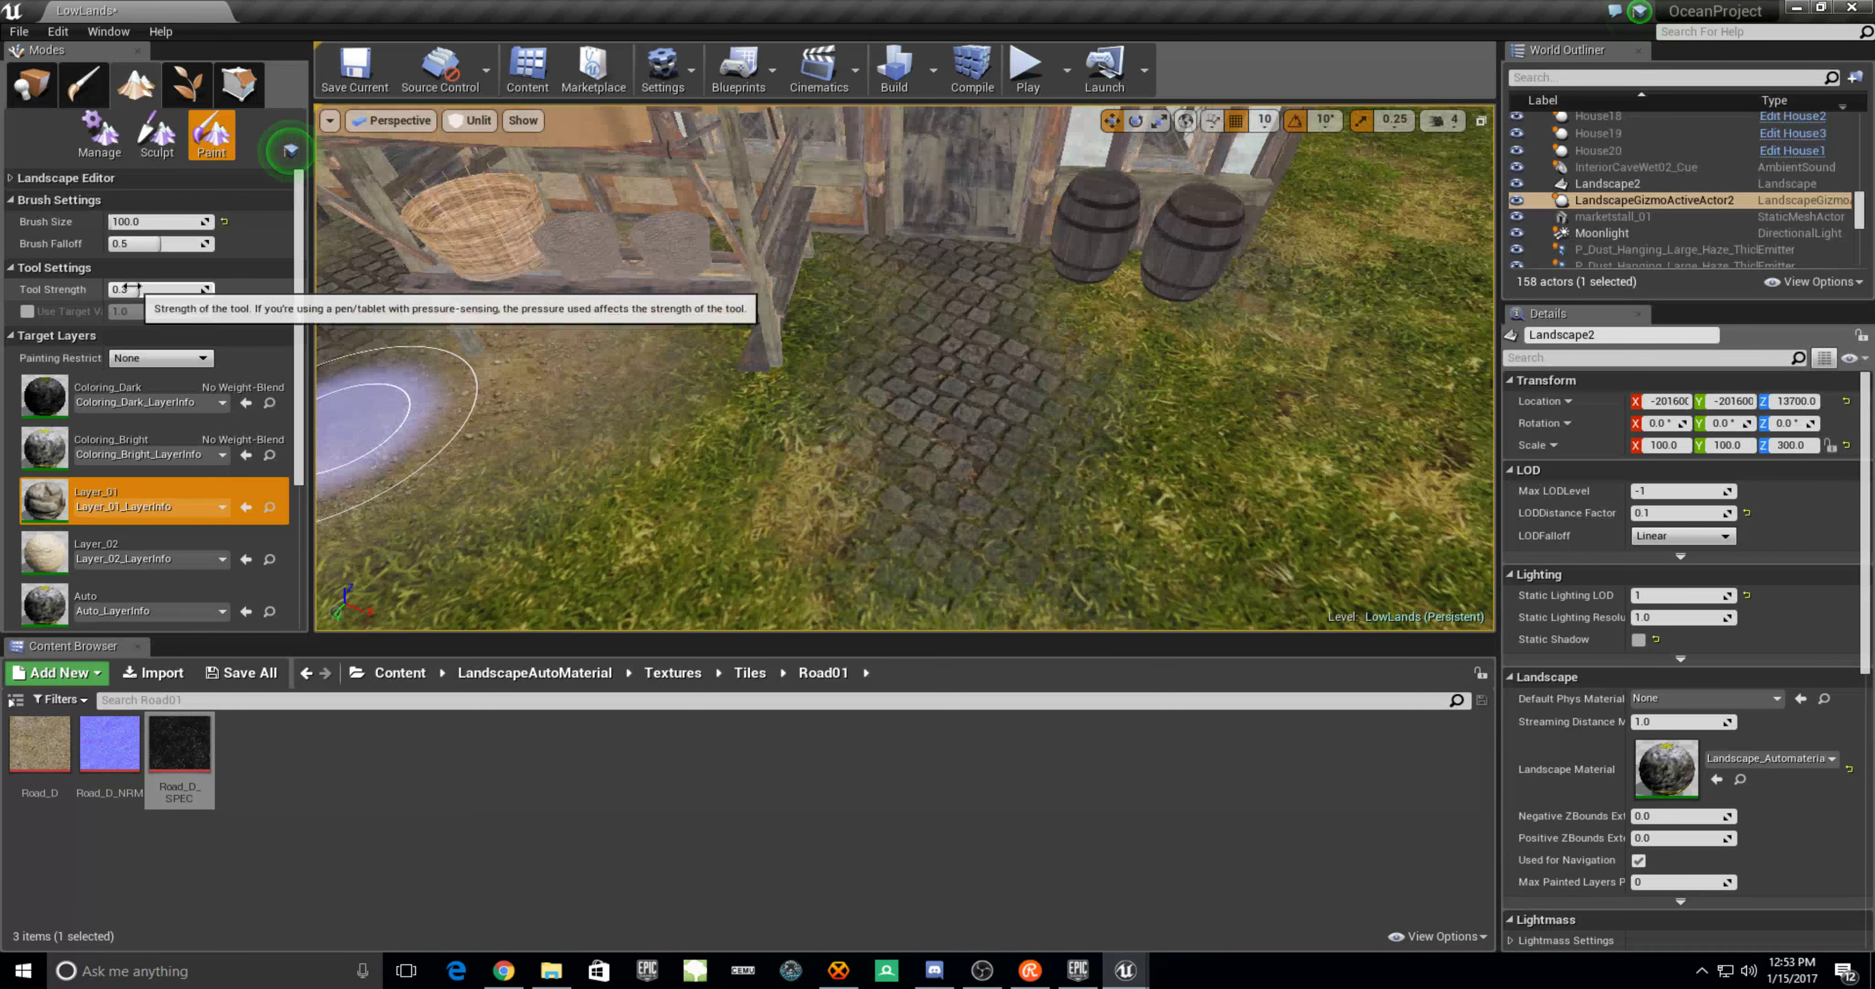
# Raise the paint strength to 10.0 and paint cobblestones near the barrels and in front of the stall
pyautogui.moveTo(128, 288); pyautogui.dragTo(210, 288)
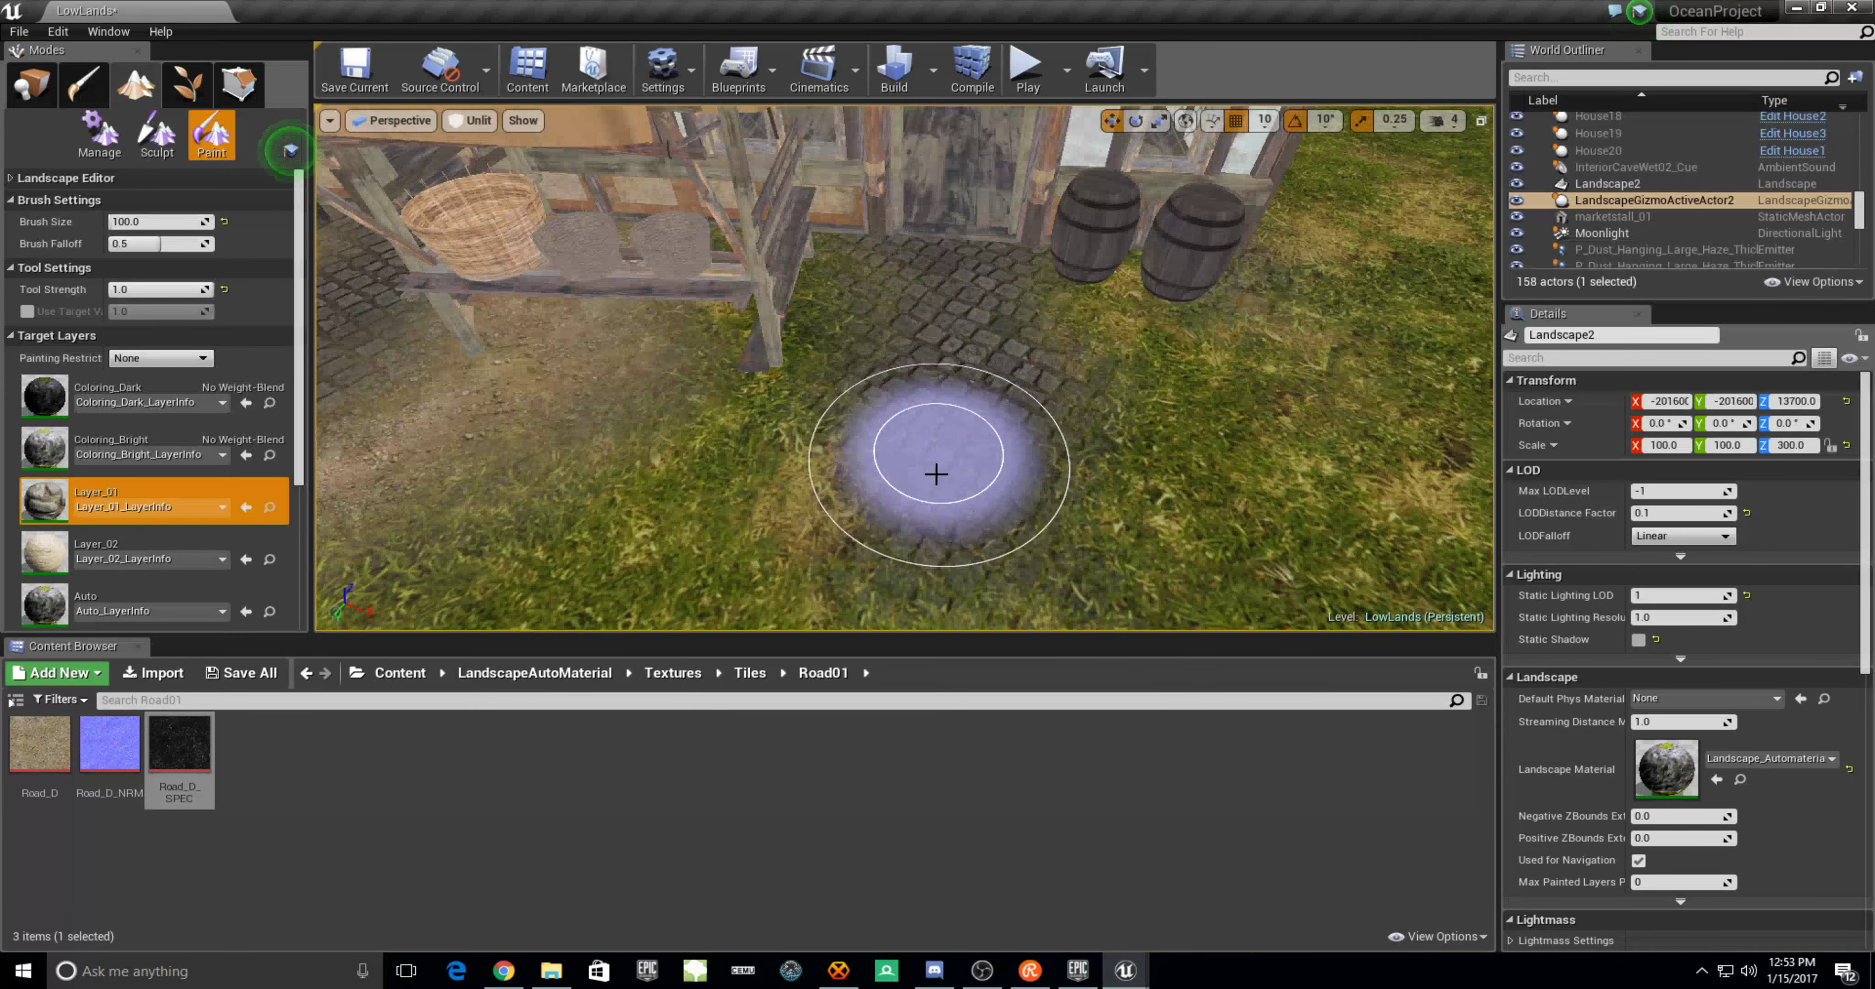
pyautogui.moveTo(909, 238); pyautogui.dragTo(883, 542)
pyautogui.click(160, 289)
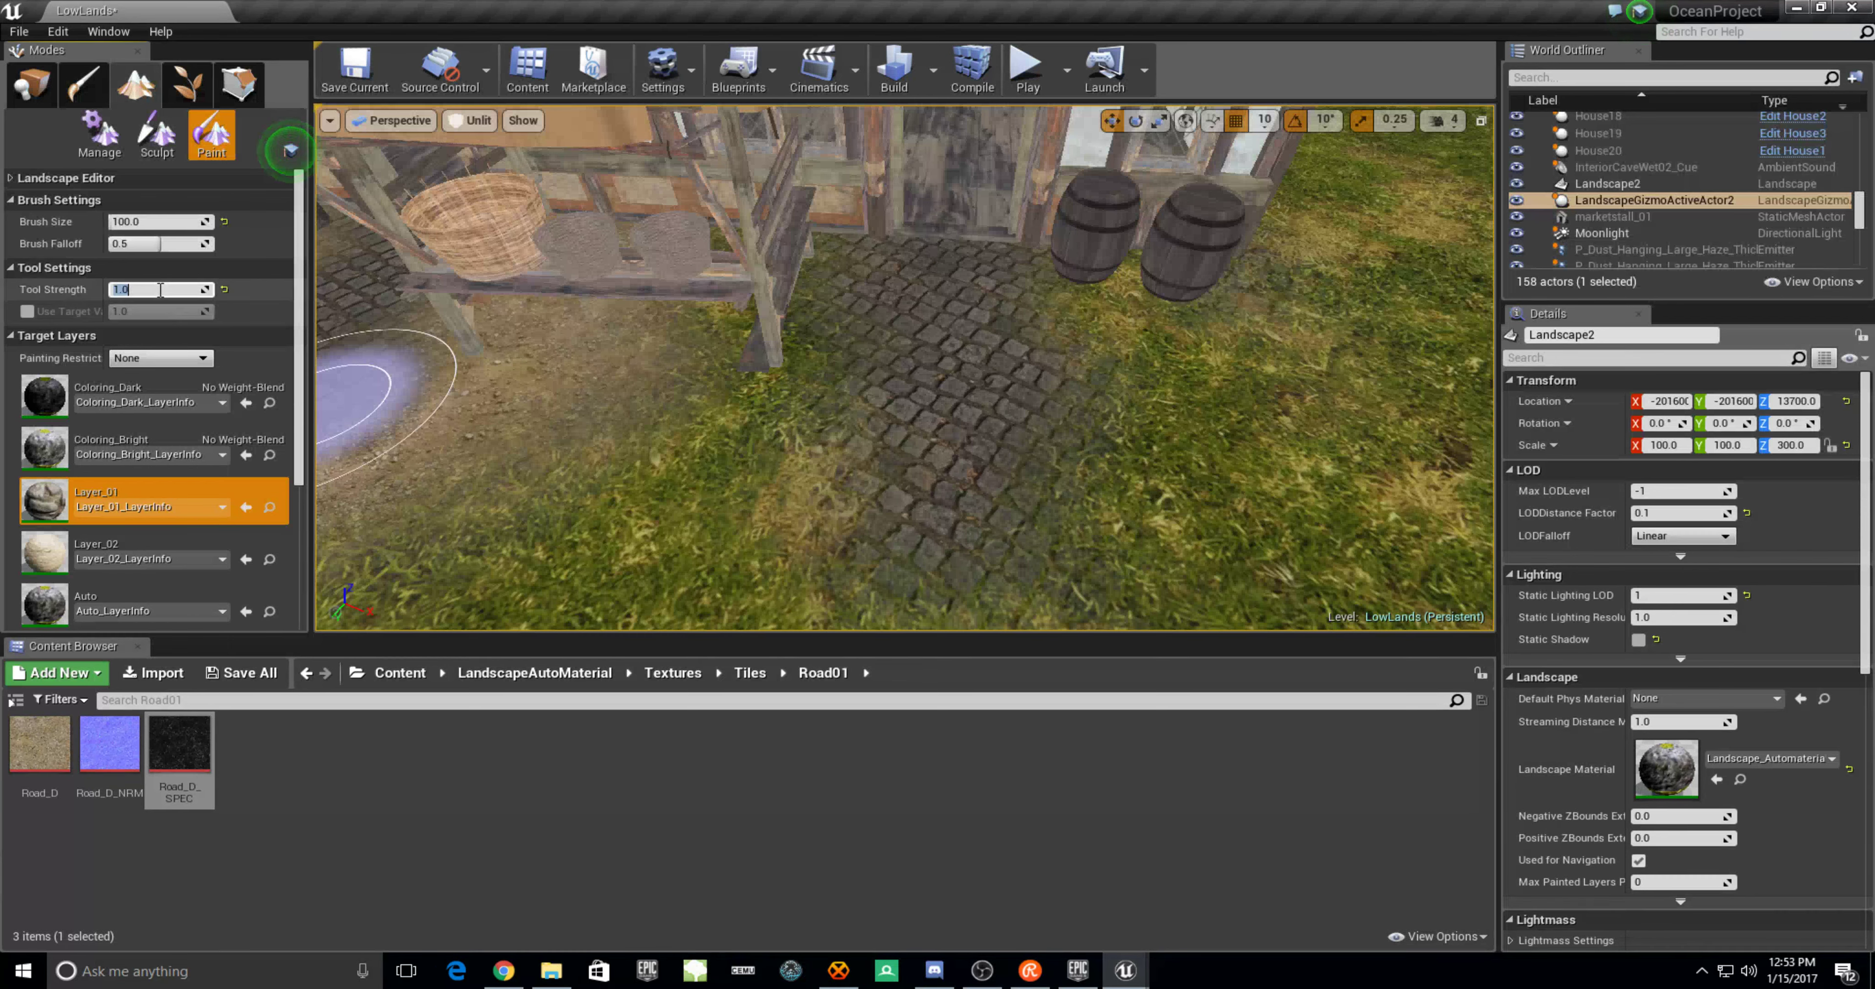
pyautogui.write('10')
pyautogui.press('Return')
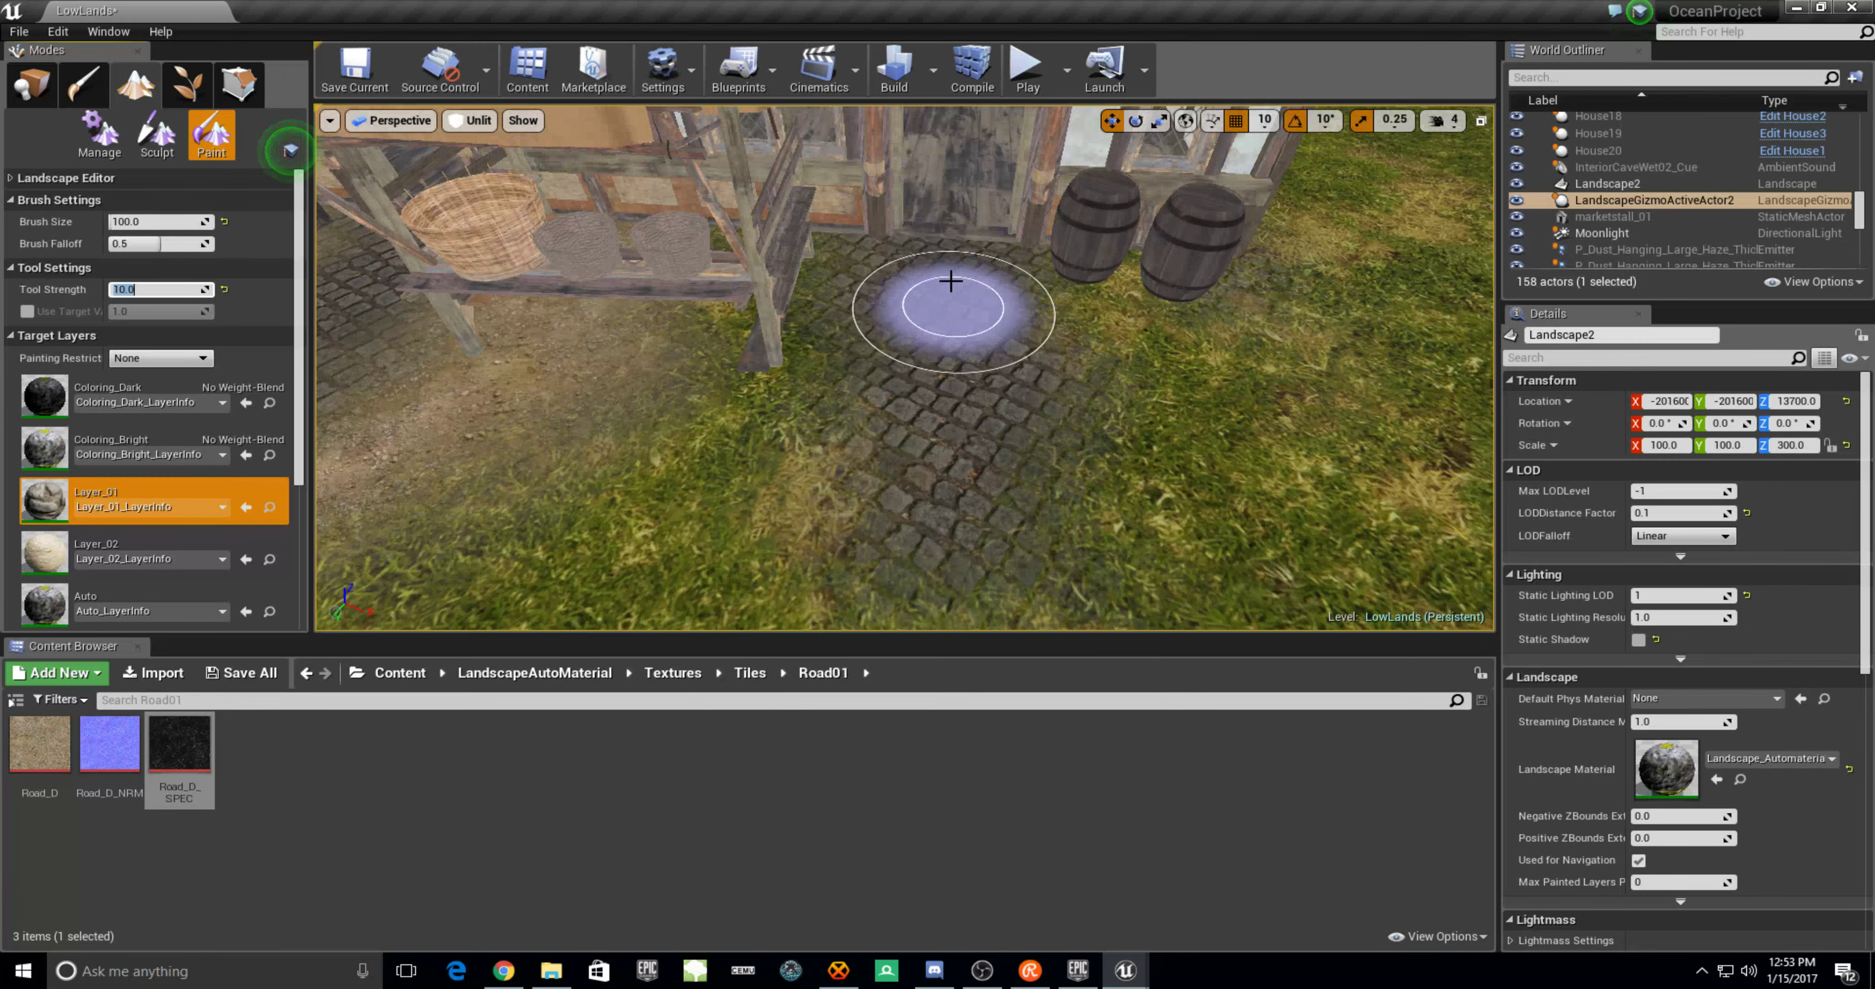
pyautogui.moveTo(933, 246); pyautogui.dragTo(955, 534)
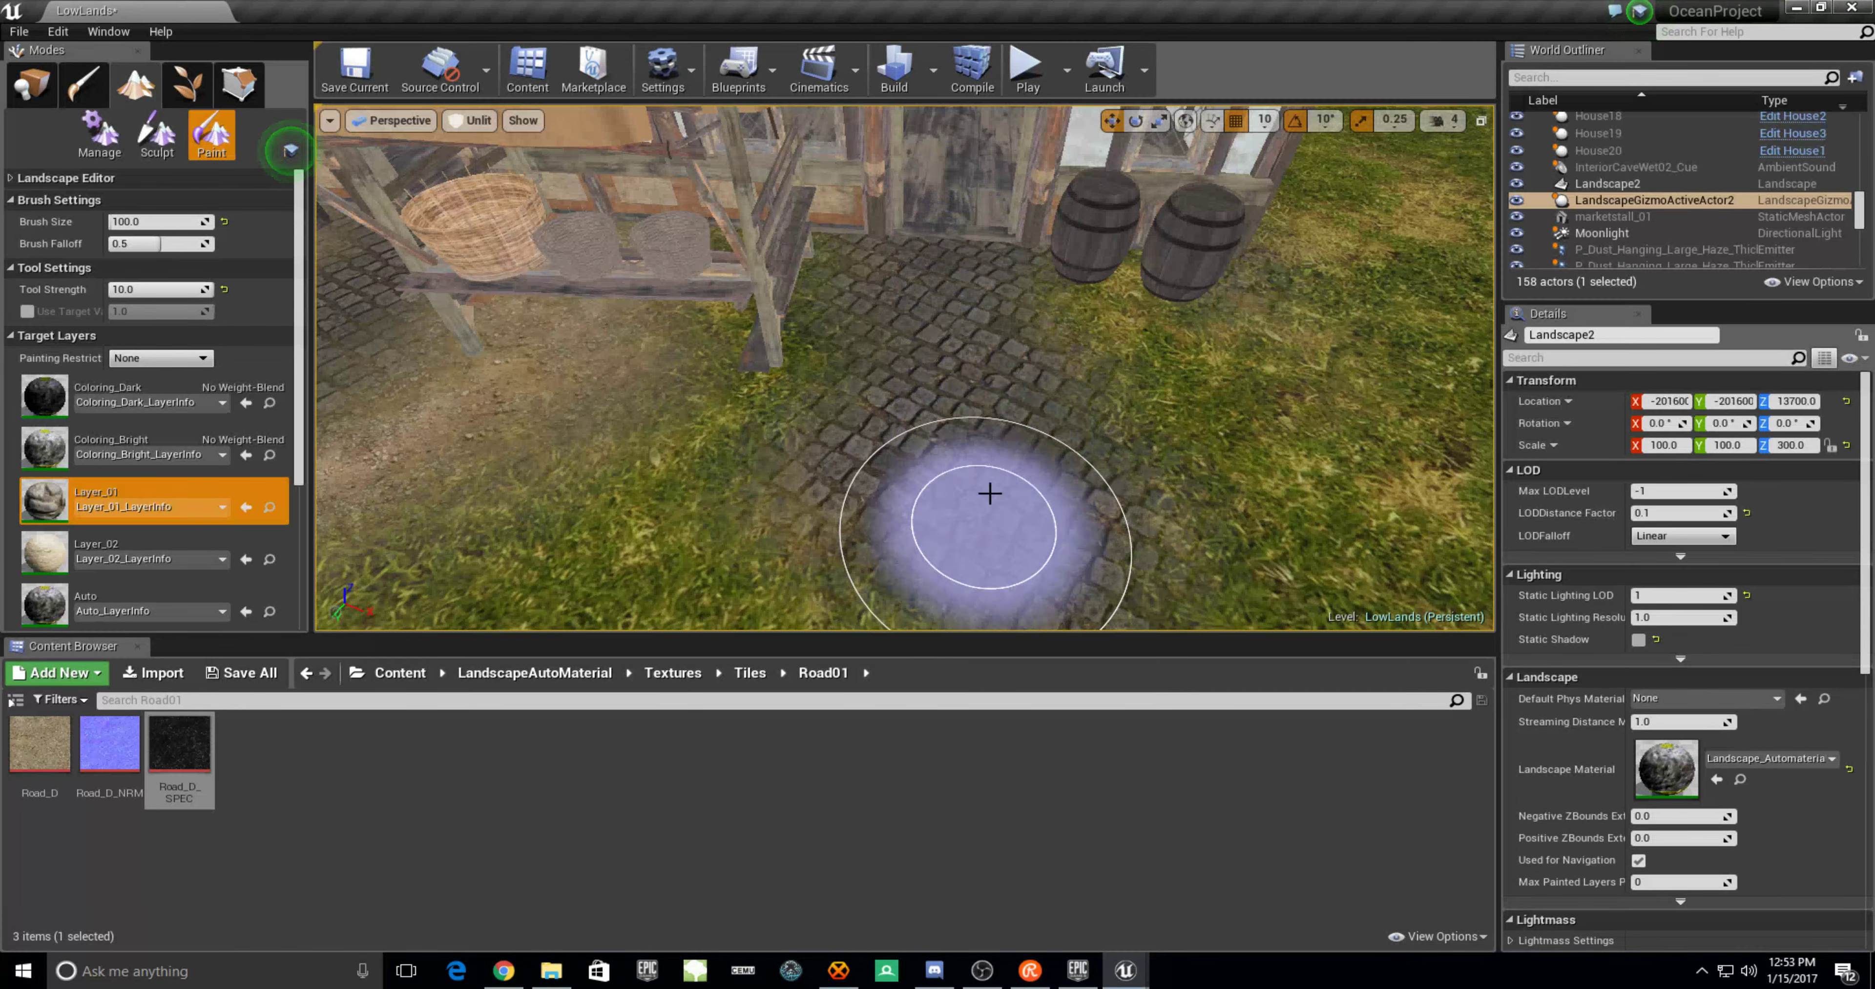
# Fly in close to inspect the new cobblestones around the crates and market stall
pyautogui.moveTo(941, 238); pyautogui.dragTo(1042, 506, button='right')
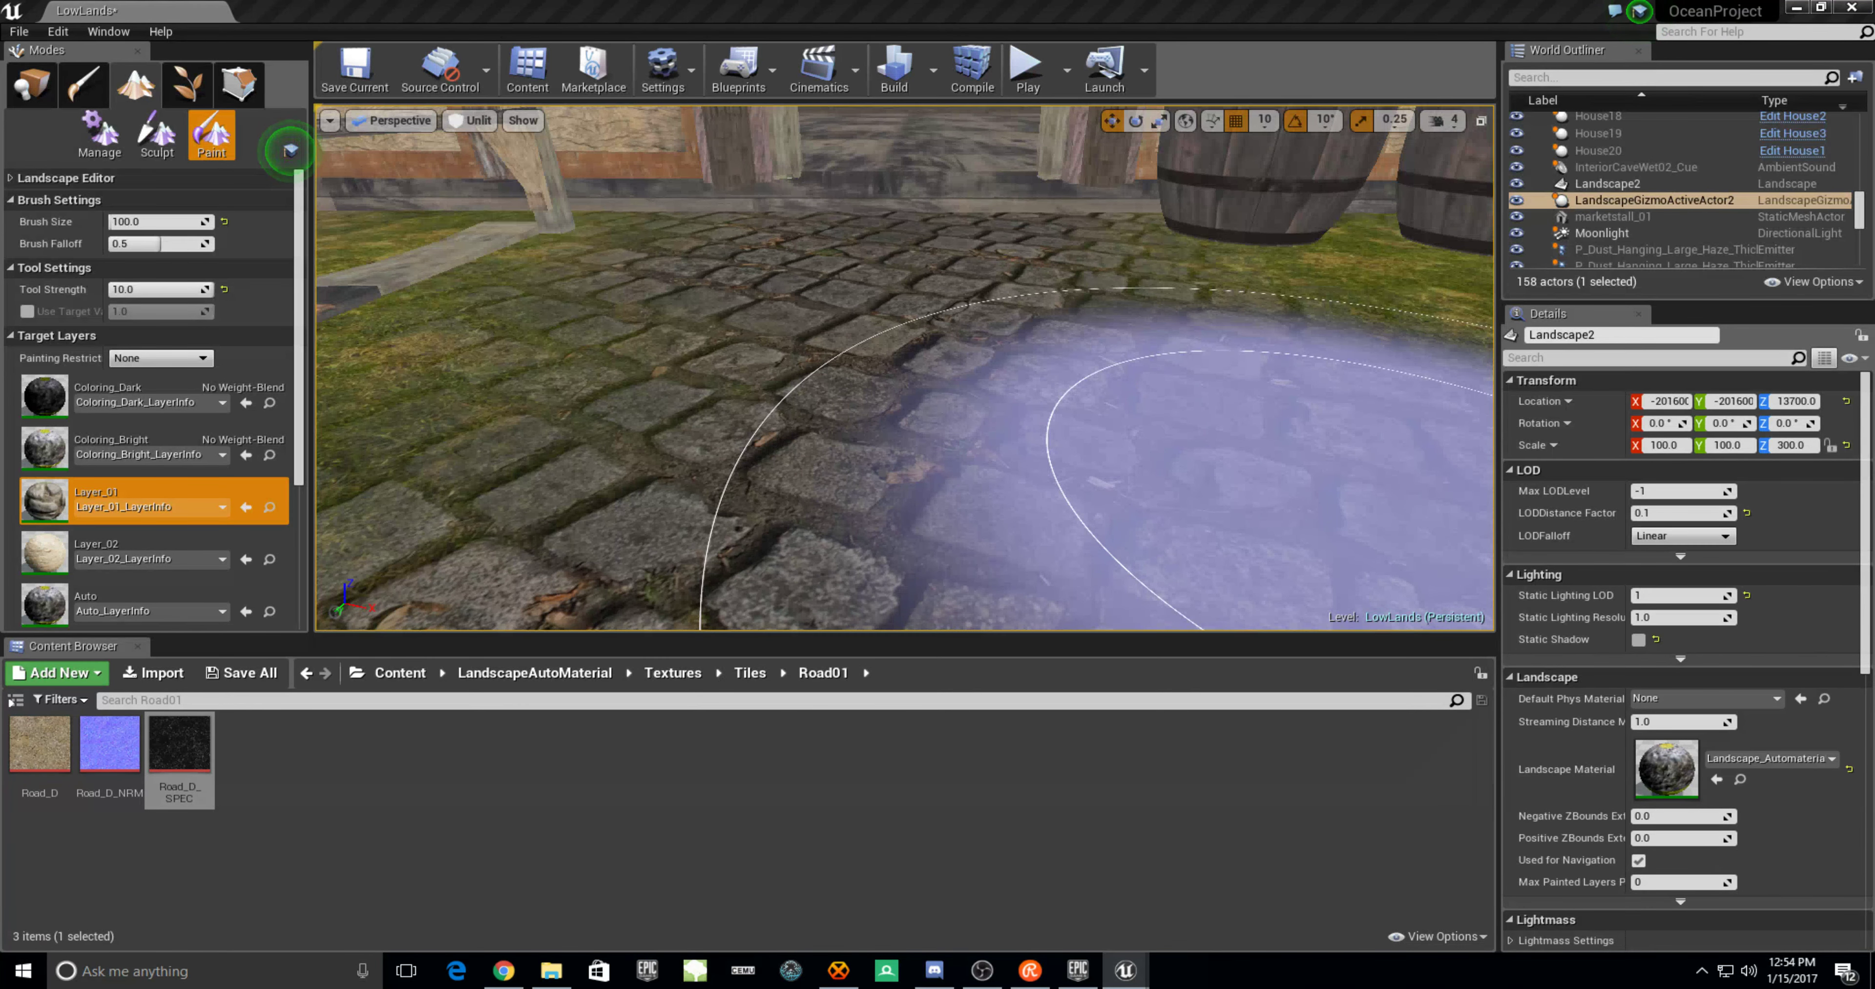
pyautogui.scroll(-10, 1273, 495)
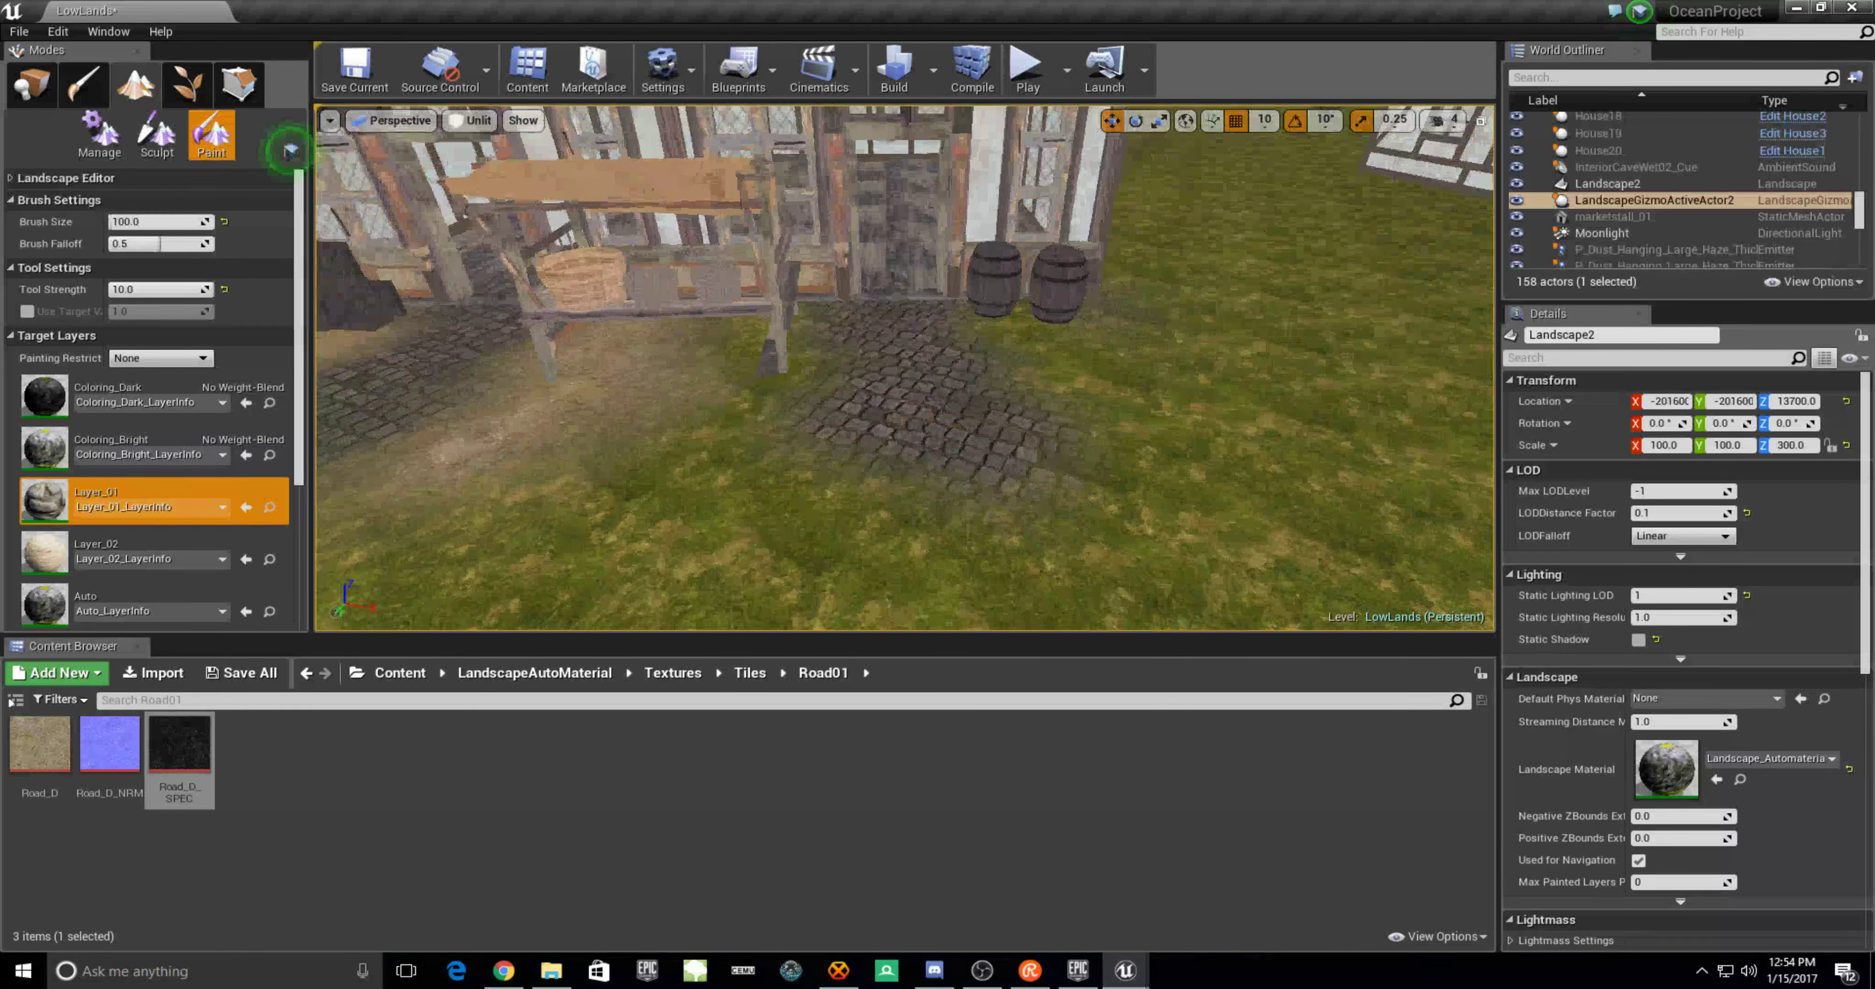
pyautogui.scroll(10, 1256, 327)
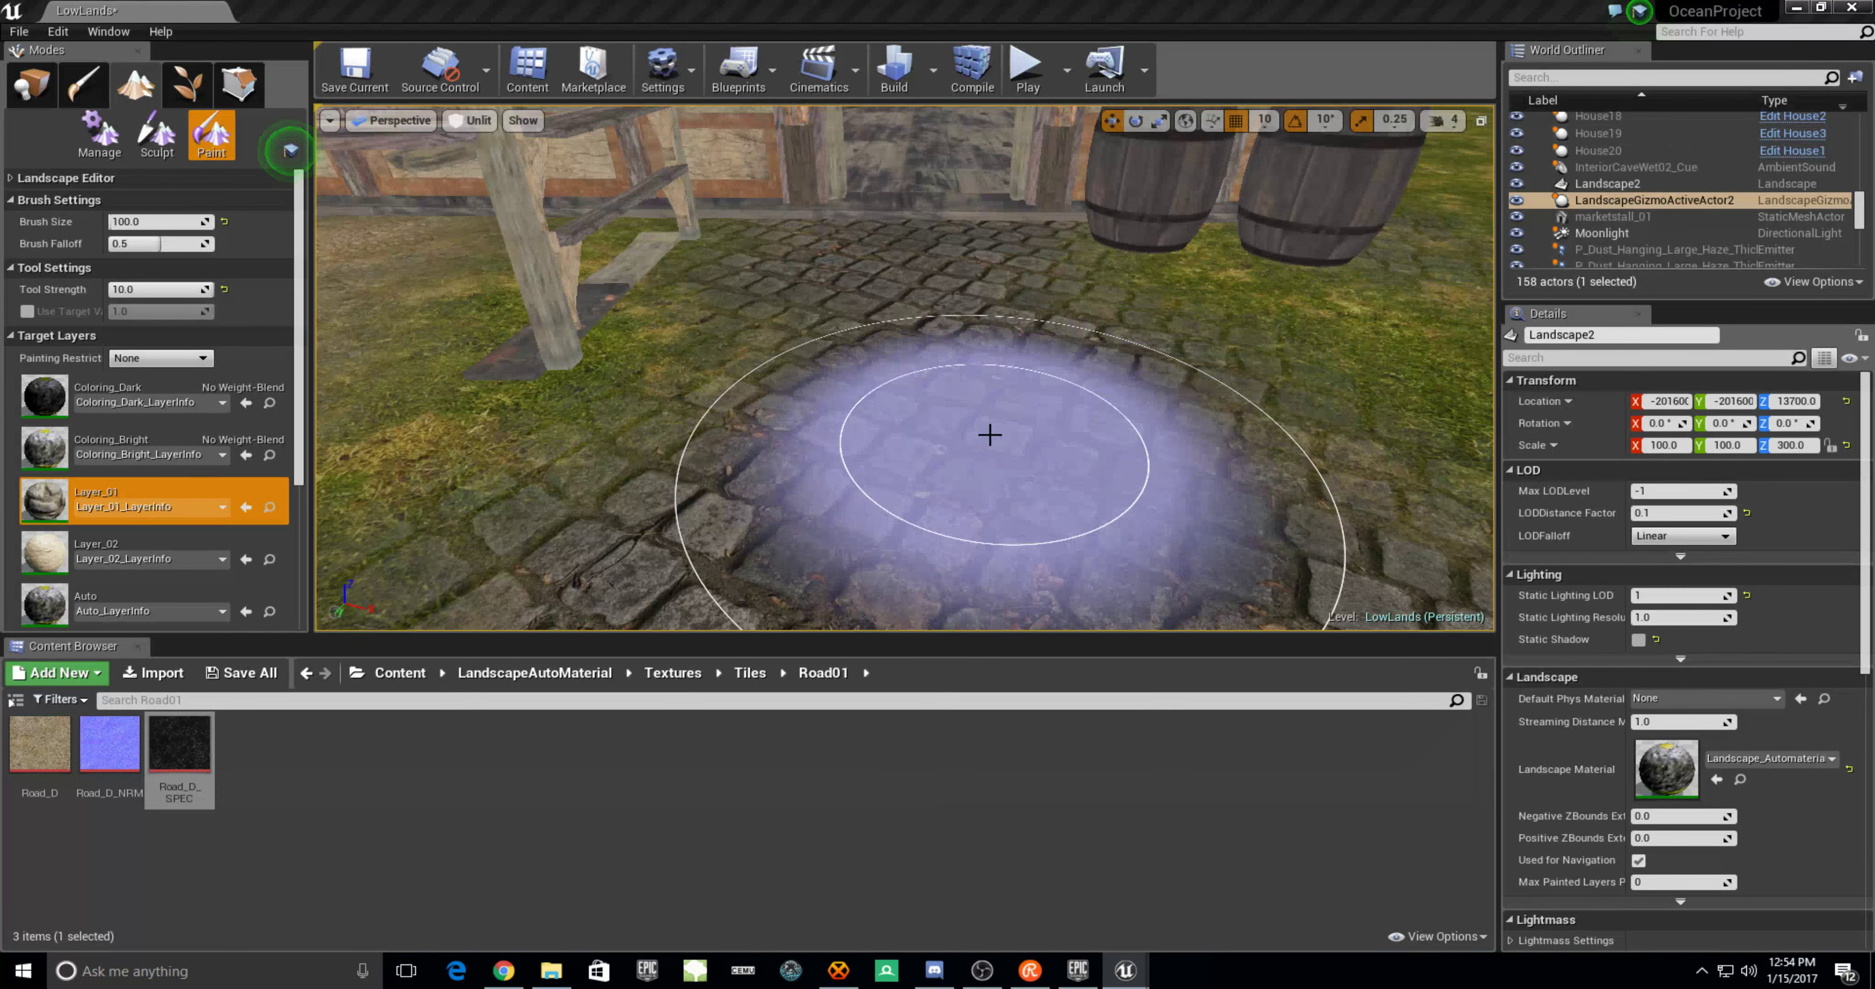
pyautogui.scroll(-10, 993, 436)
pyautogui.scroll(10, 1335, 378)
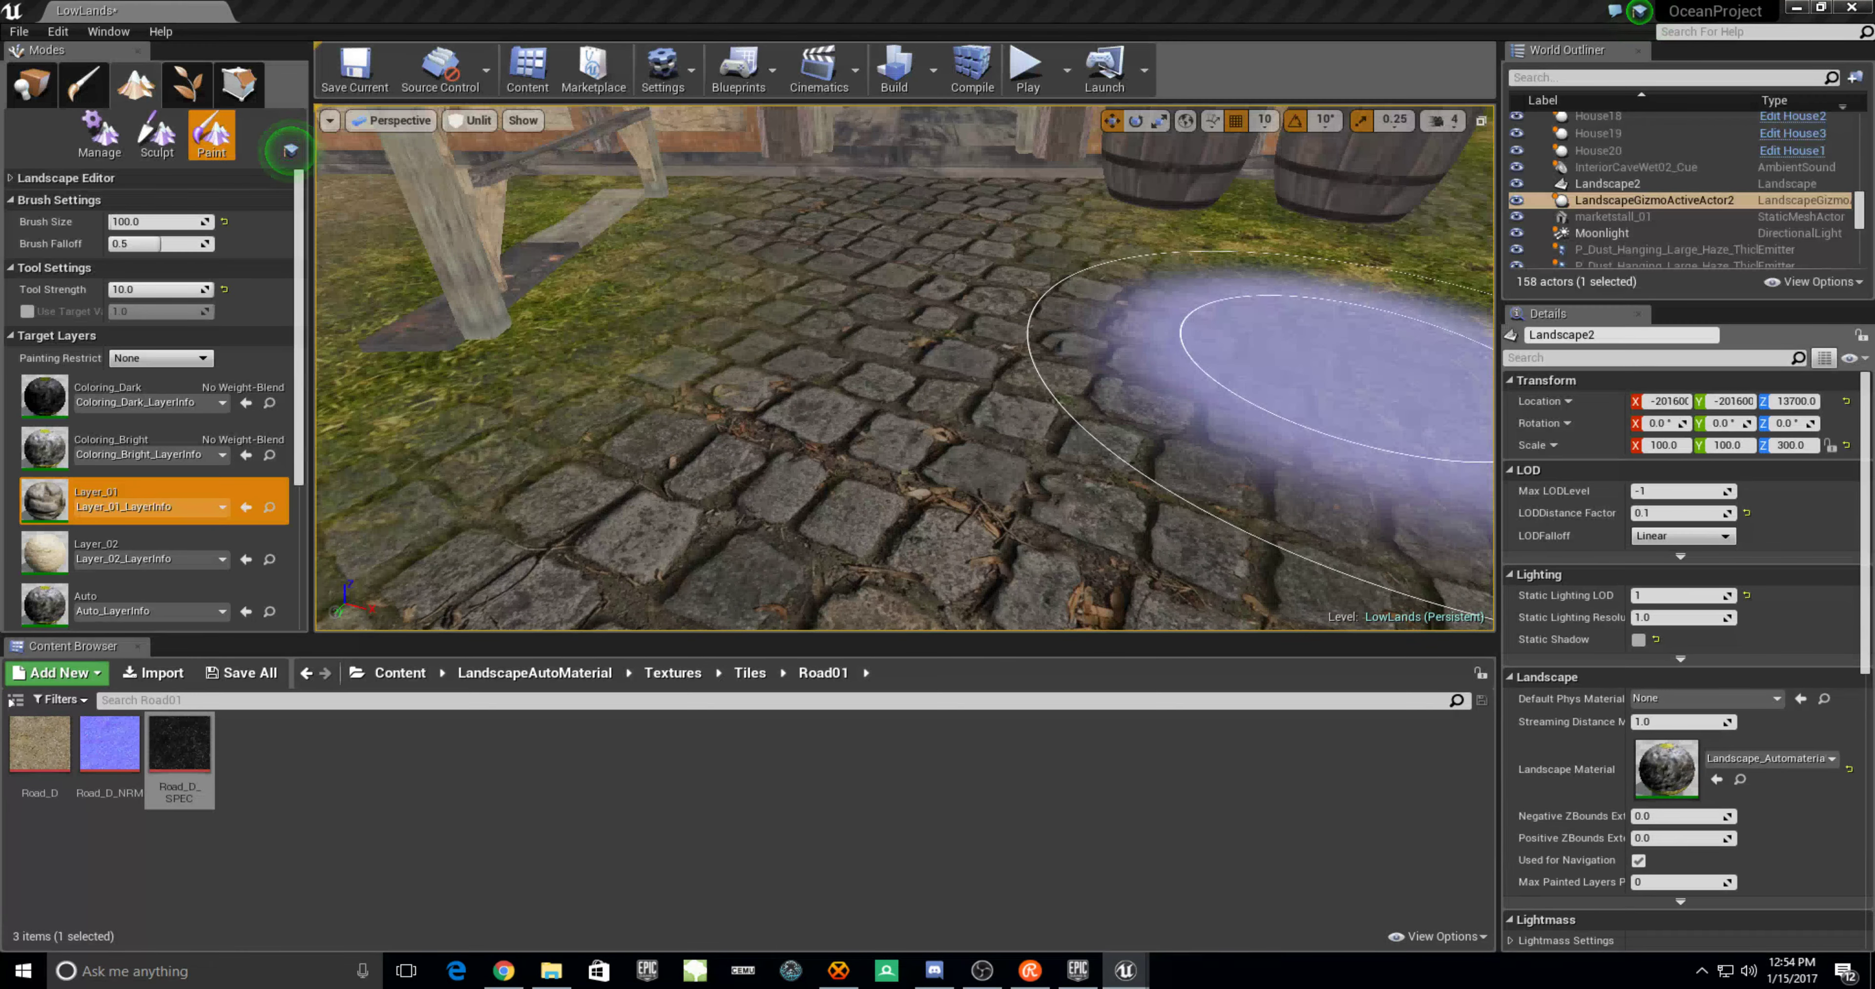
pyautogui.scroll(-10, 1092, 347)
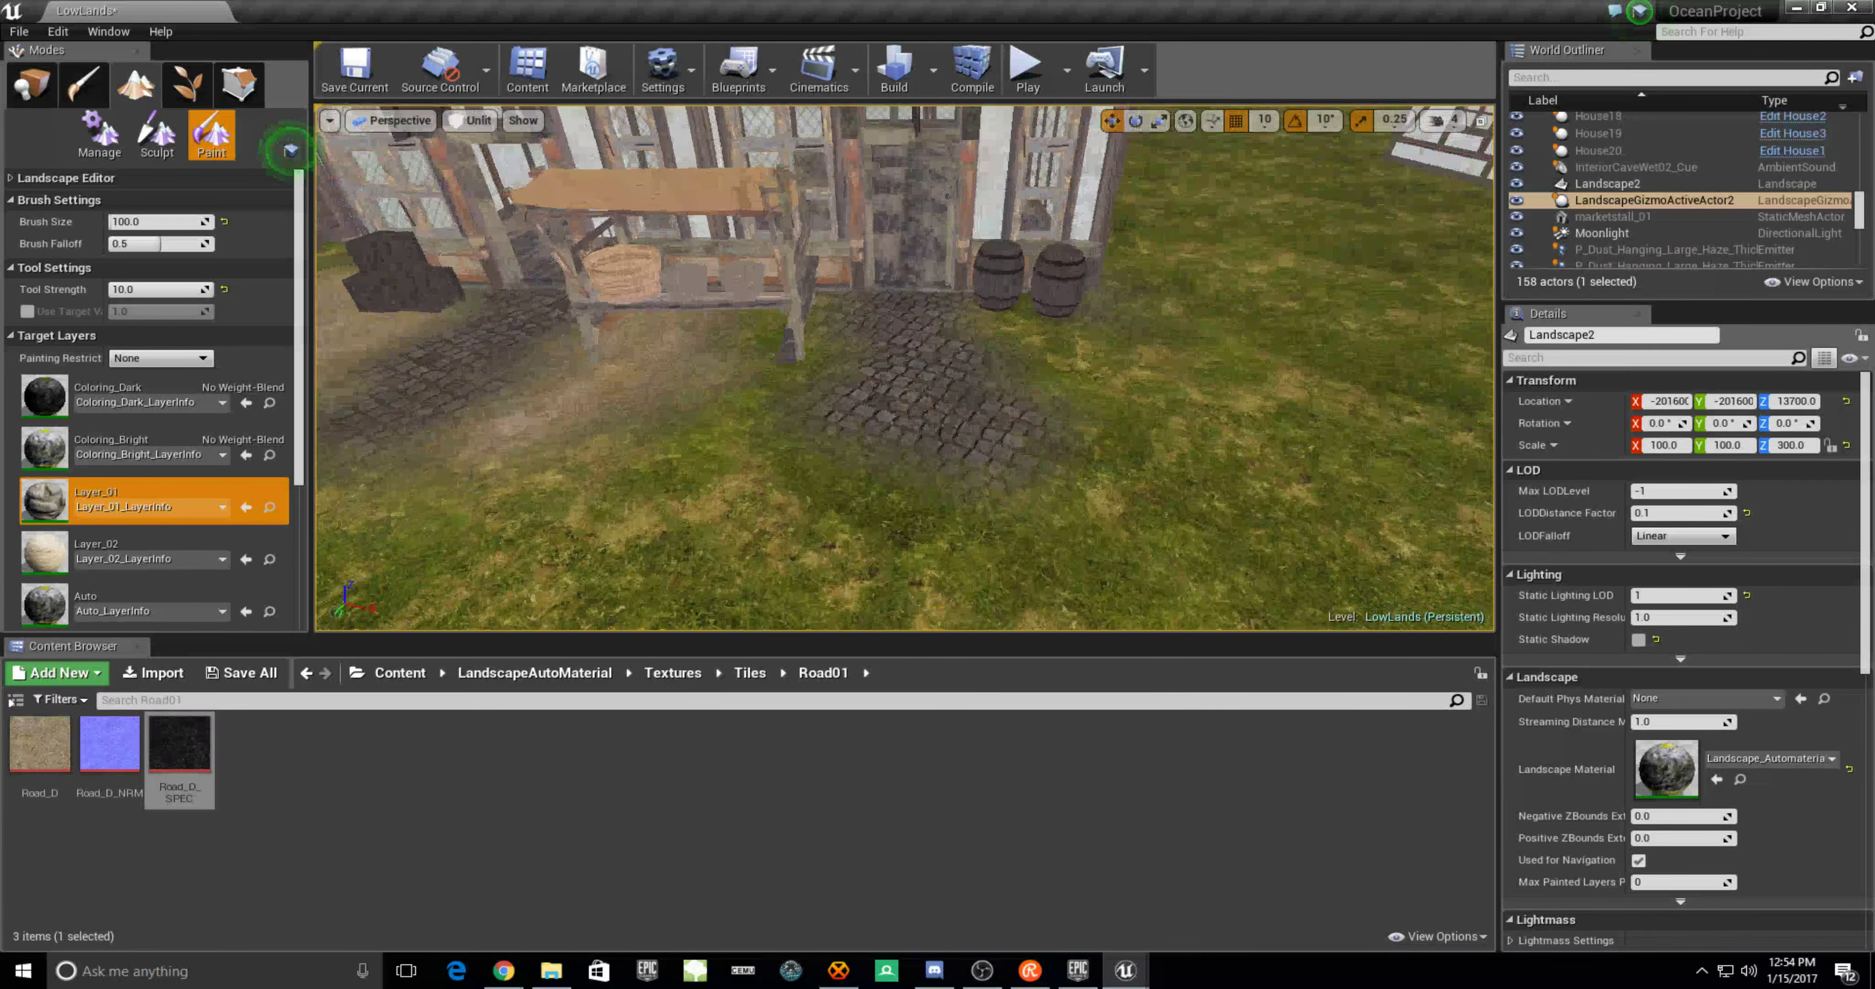
pyautogui.moveTo(902, 407); pyautogui.dragTo(902, 313, button='right')
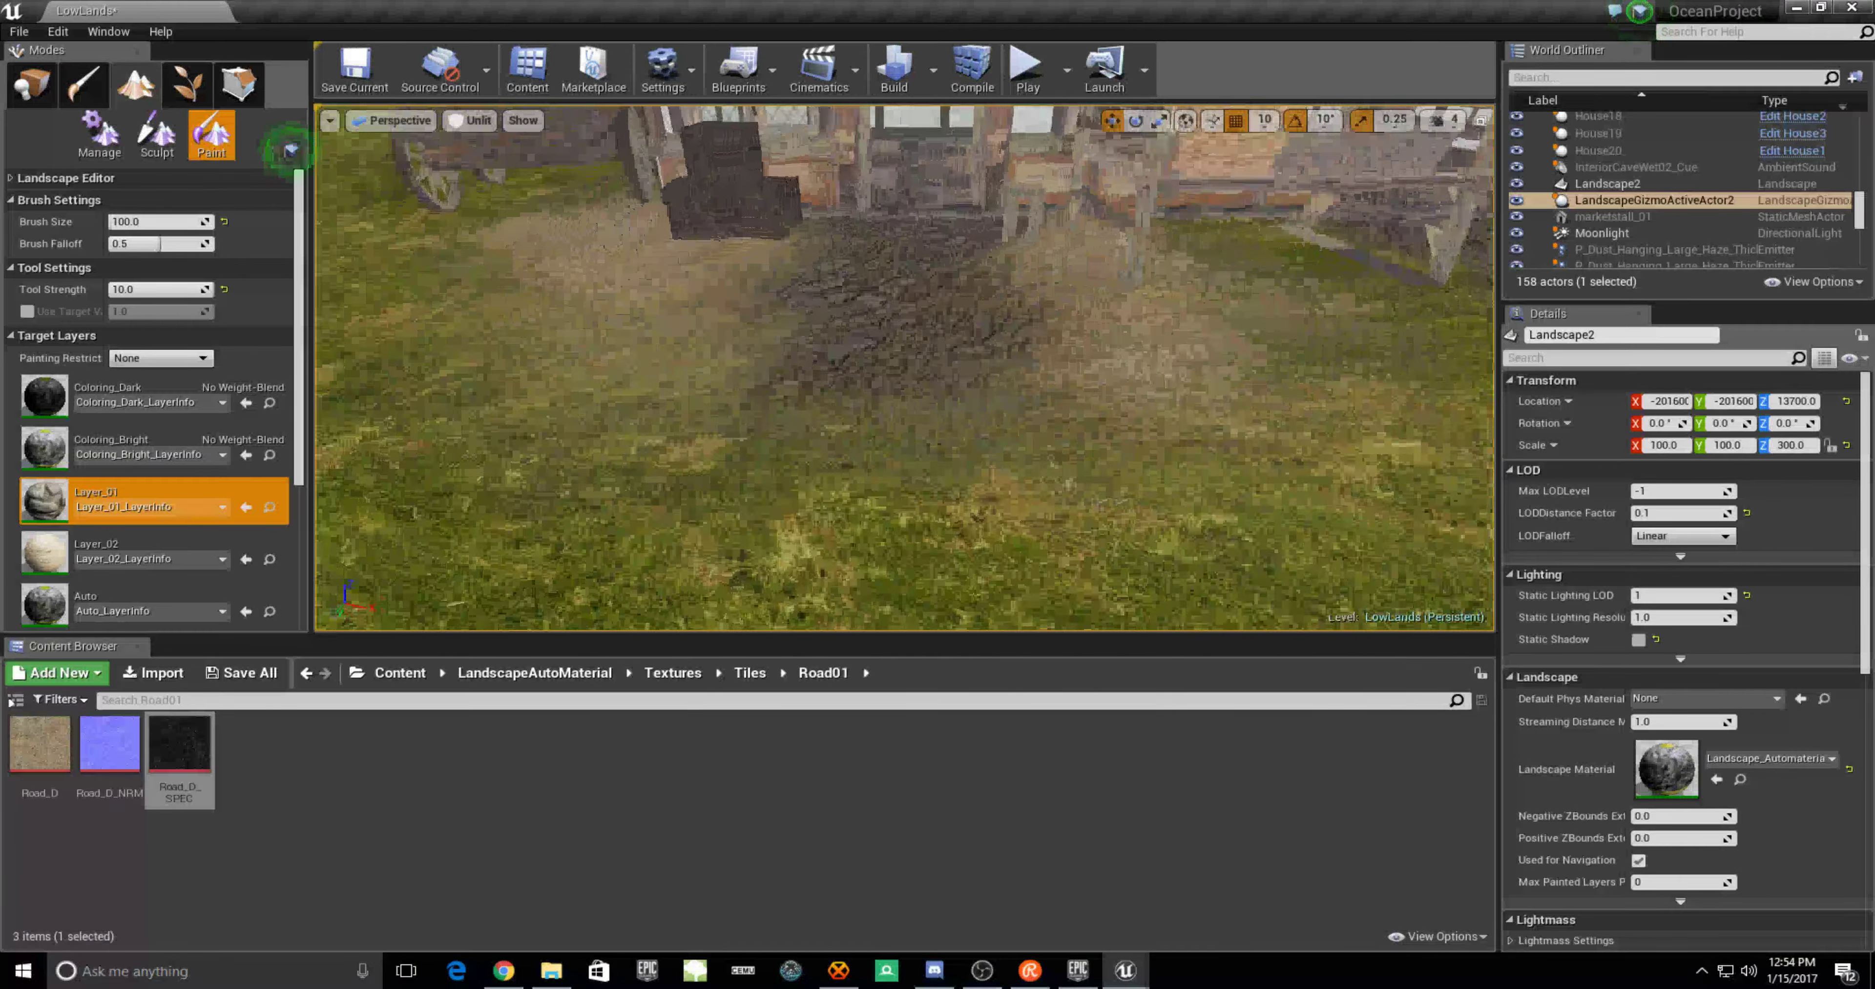
pyautogui.moveTo(902, 364); pyautogui.dragTo(874, 276)
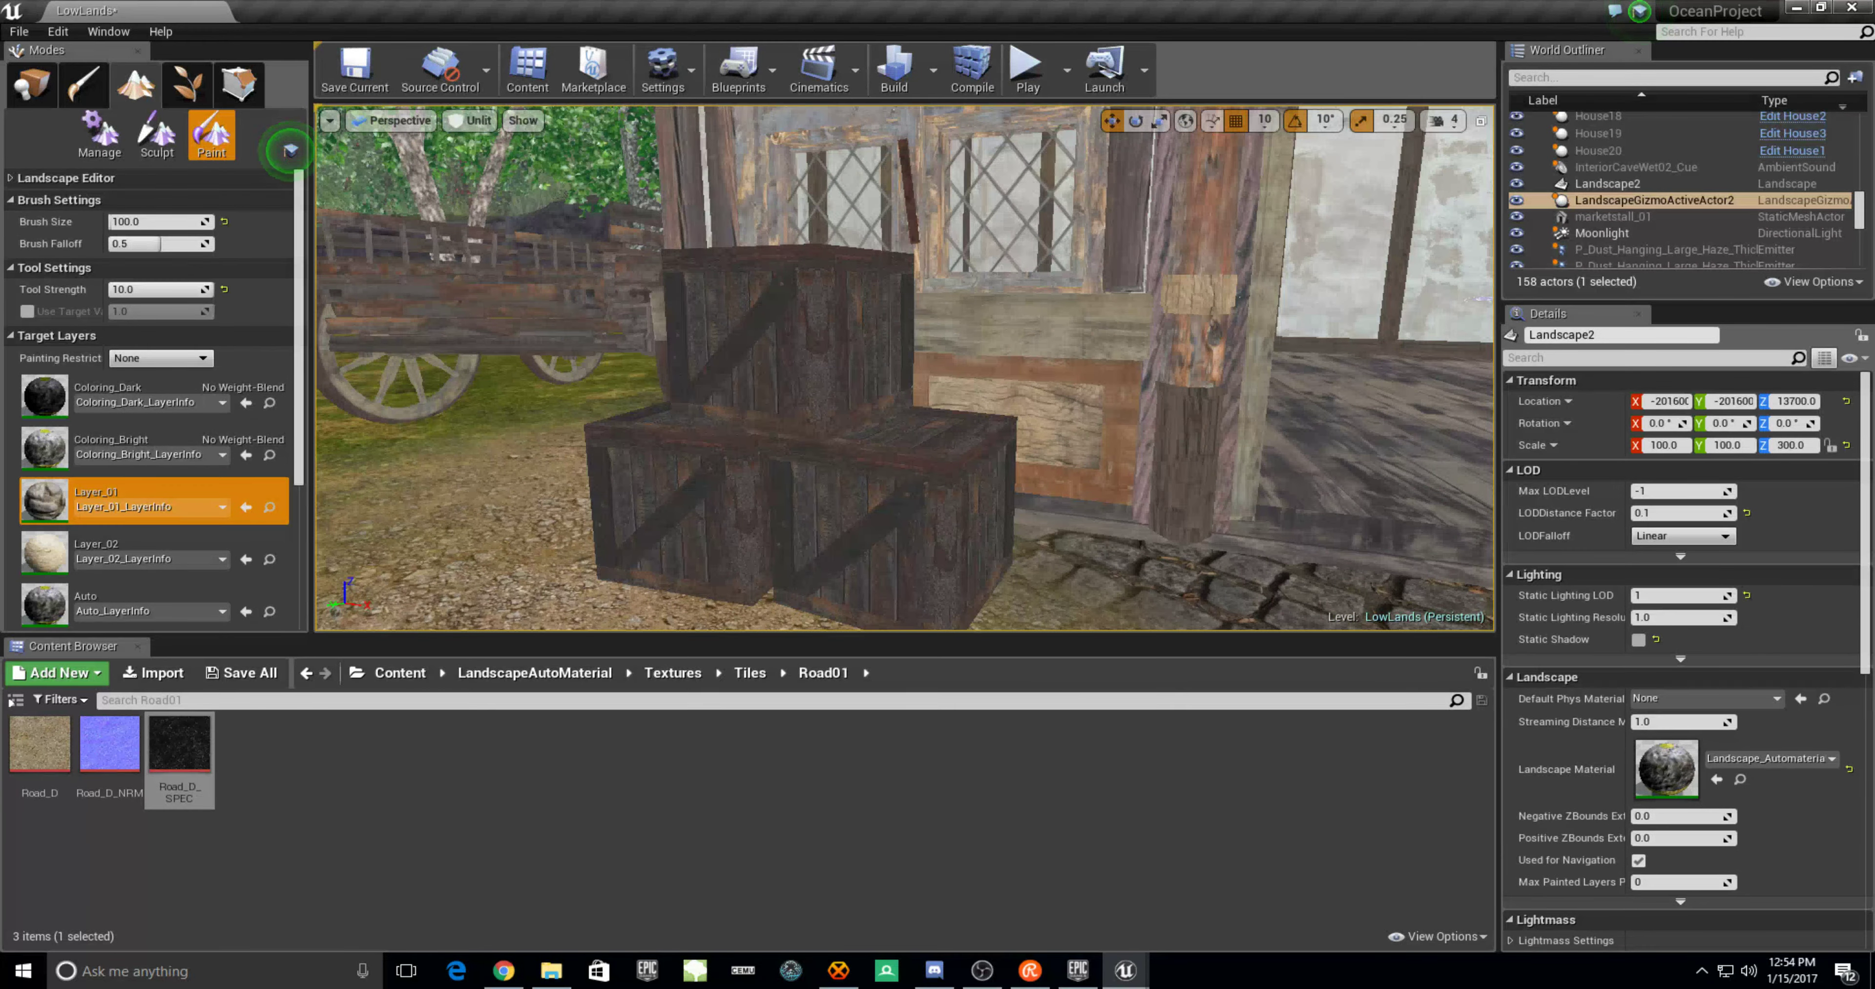
# Return to the level view and fly overhead to review the market and timbered houses
pyautogui.hotkey('alt', 'Tab')
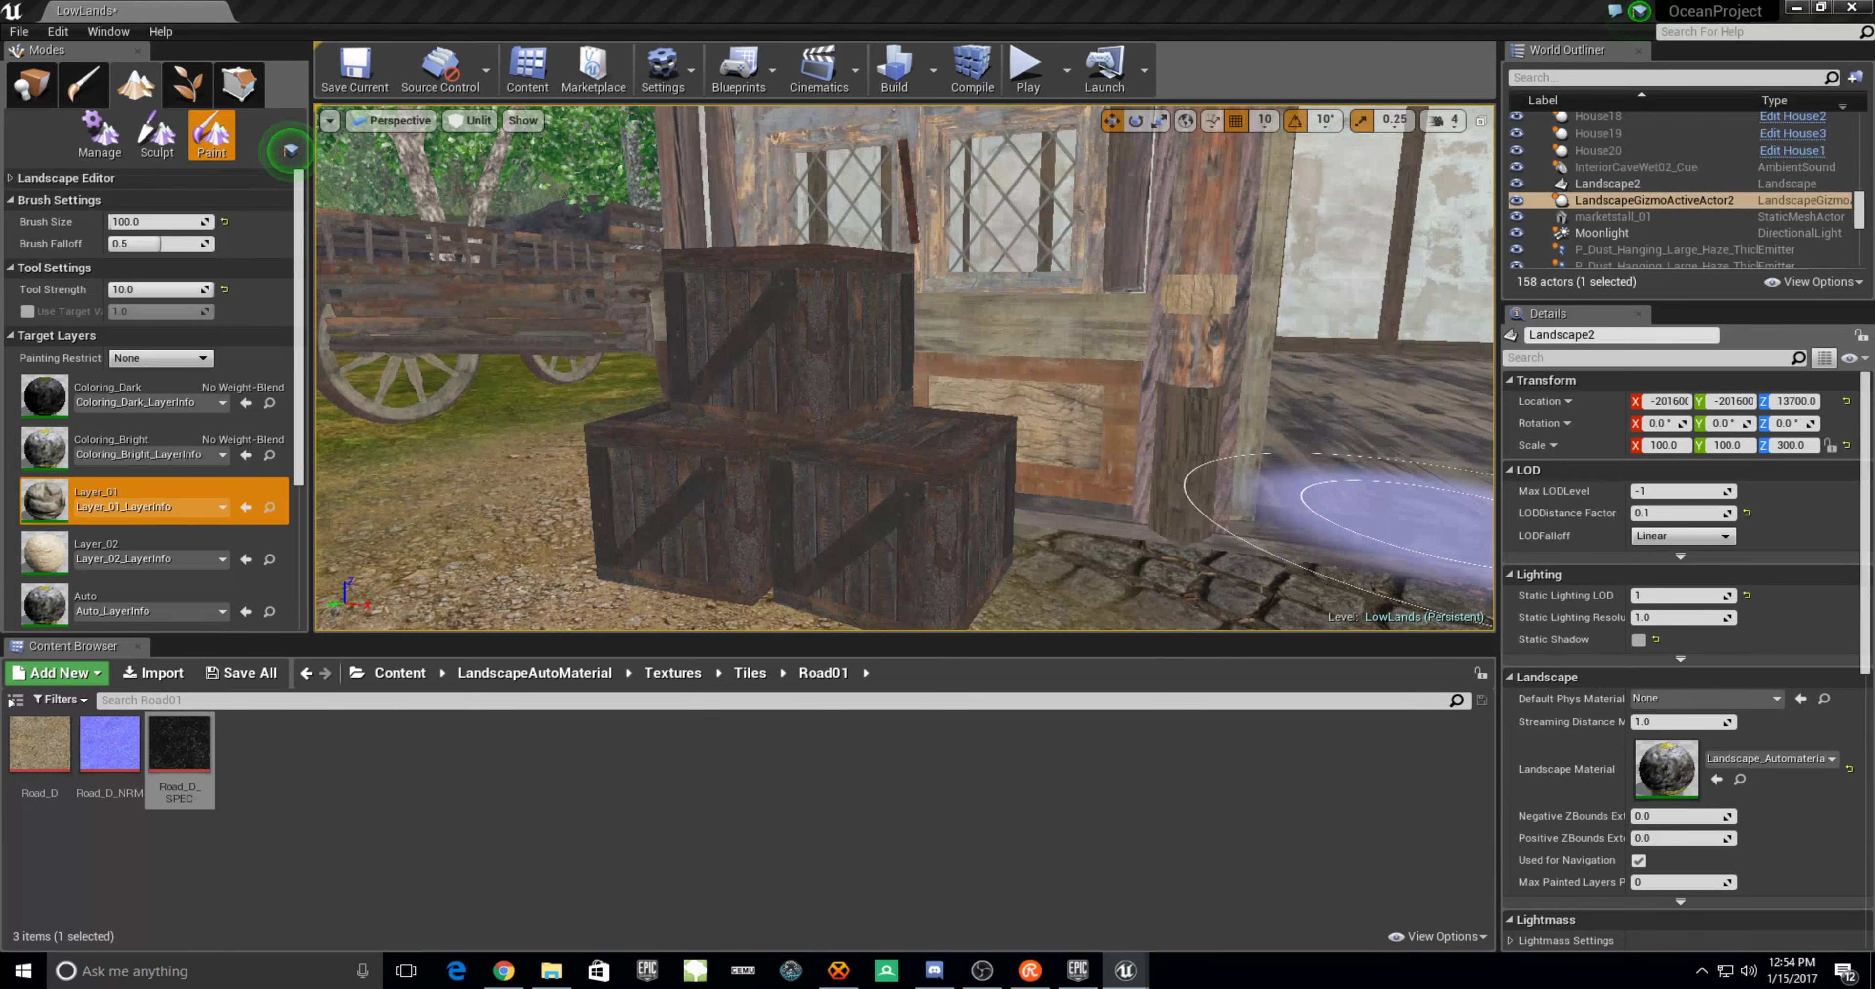
pyautogui.click(1394, 505)
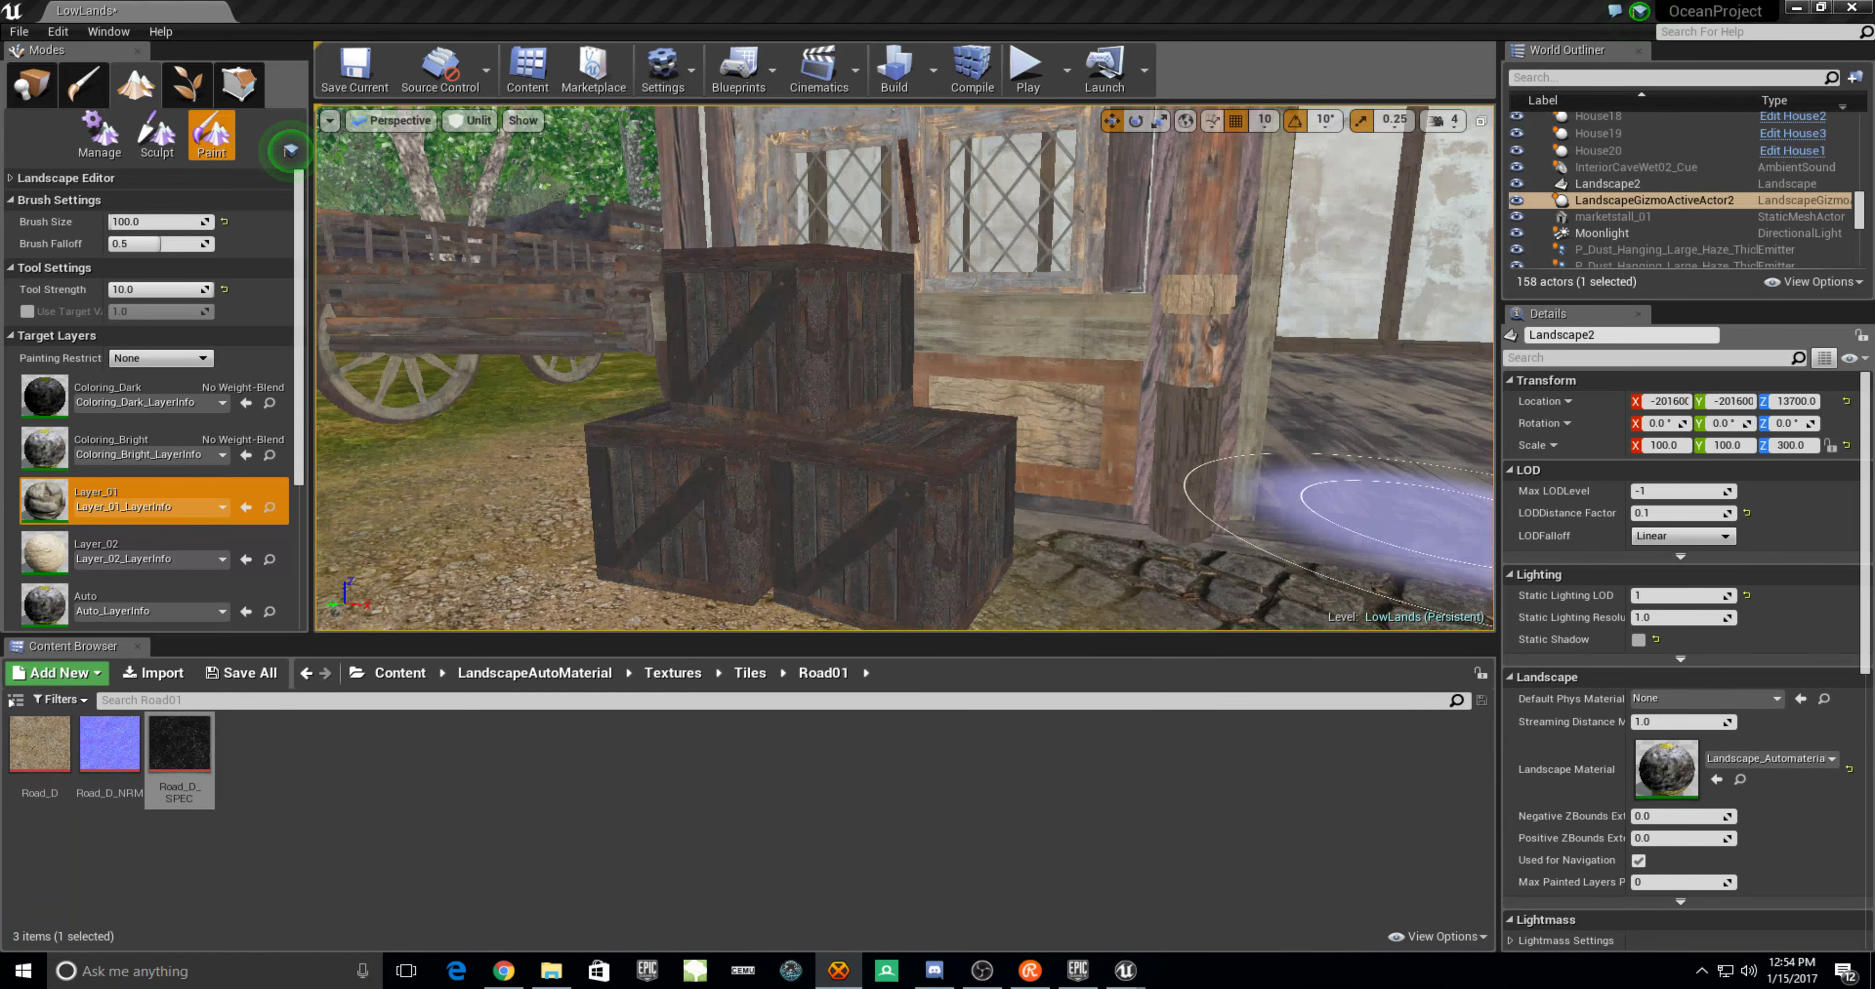
pyautogui.moveTo(1100, 393)
pyautogui.mouseDown(button='right')
pyautogui.moveTo(1099, 451)
pyautogui.moveTo(1100, 408)
pyautogui.moveTo(1048, 473)
pyautogui.mouseUp(button='right')
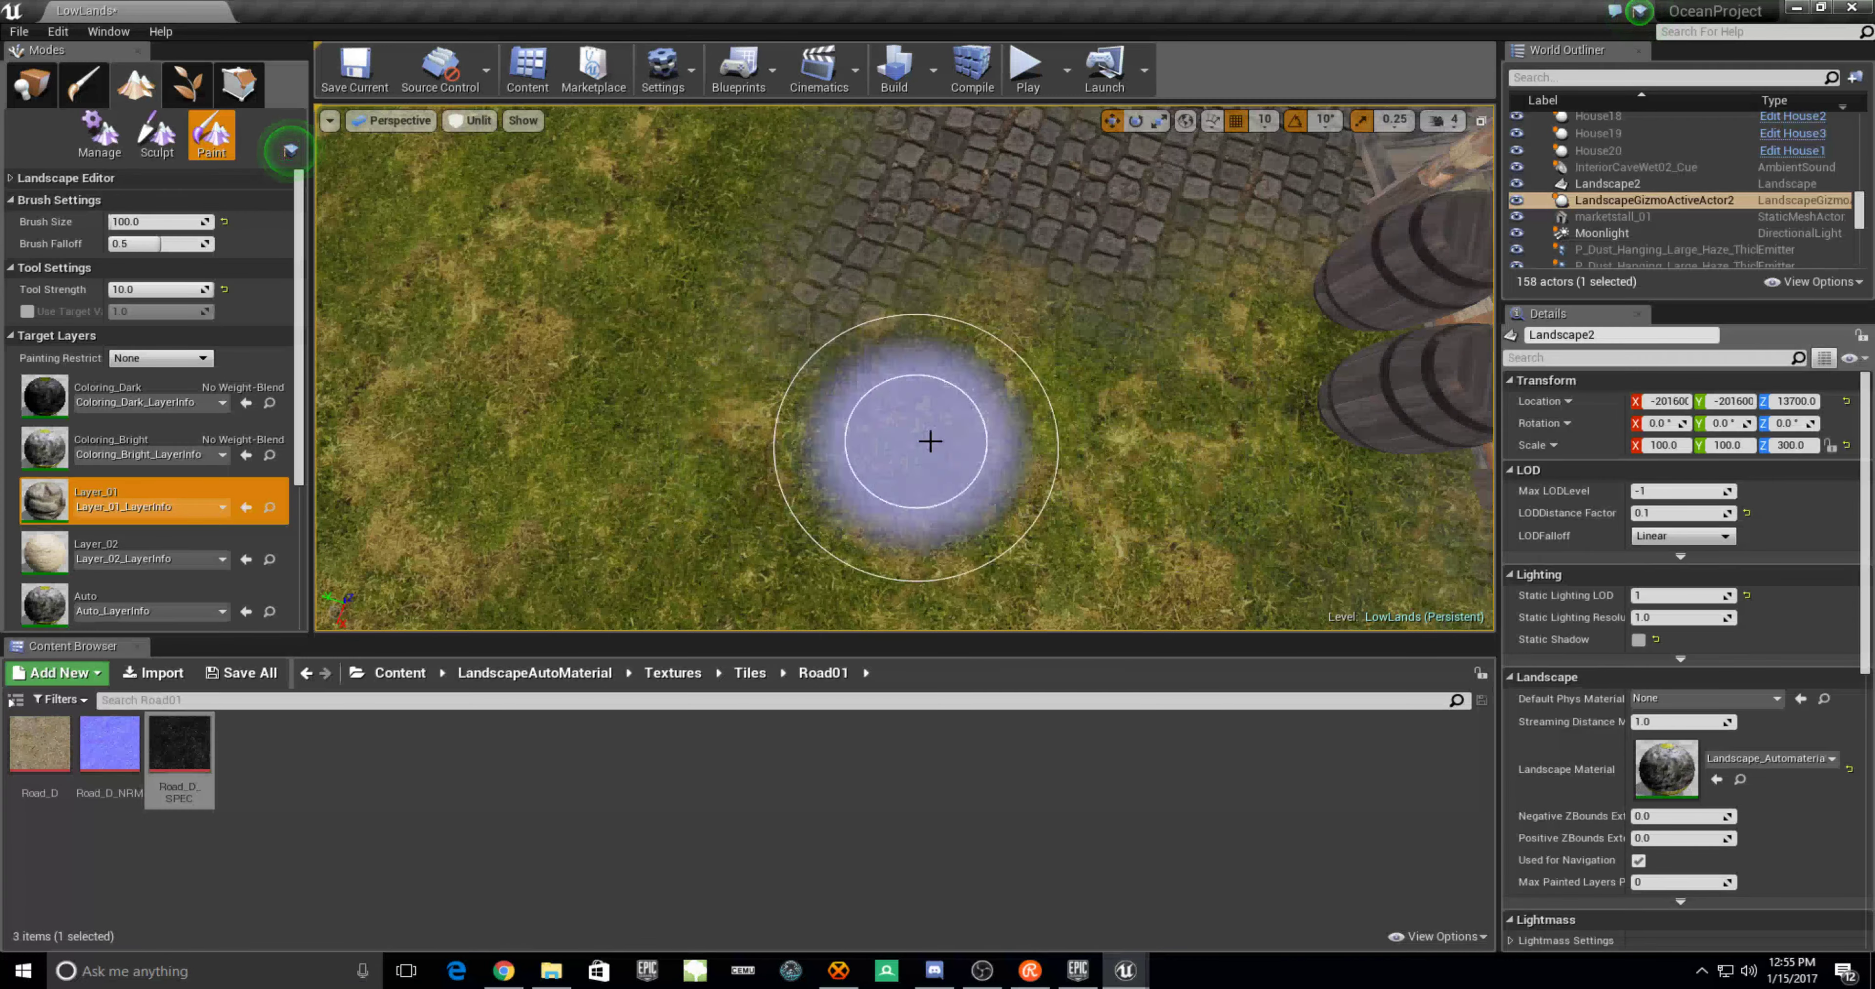
pyautogui.press('Down')
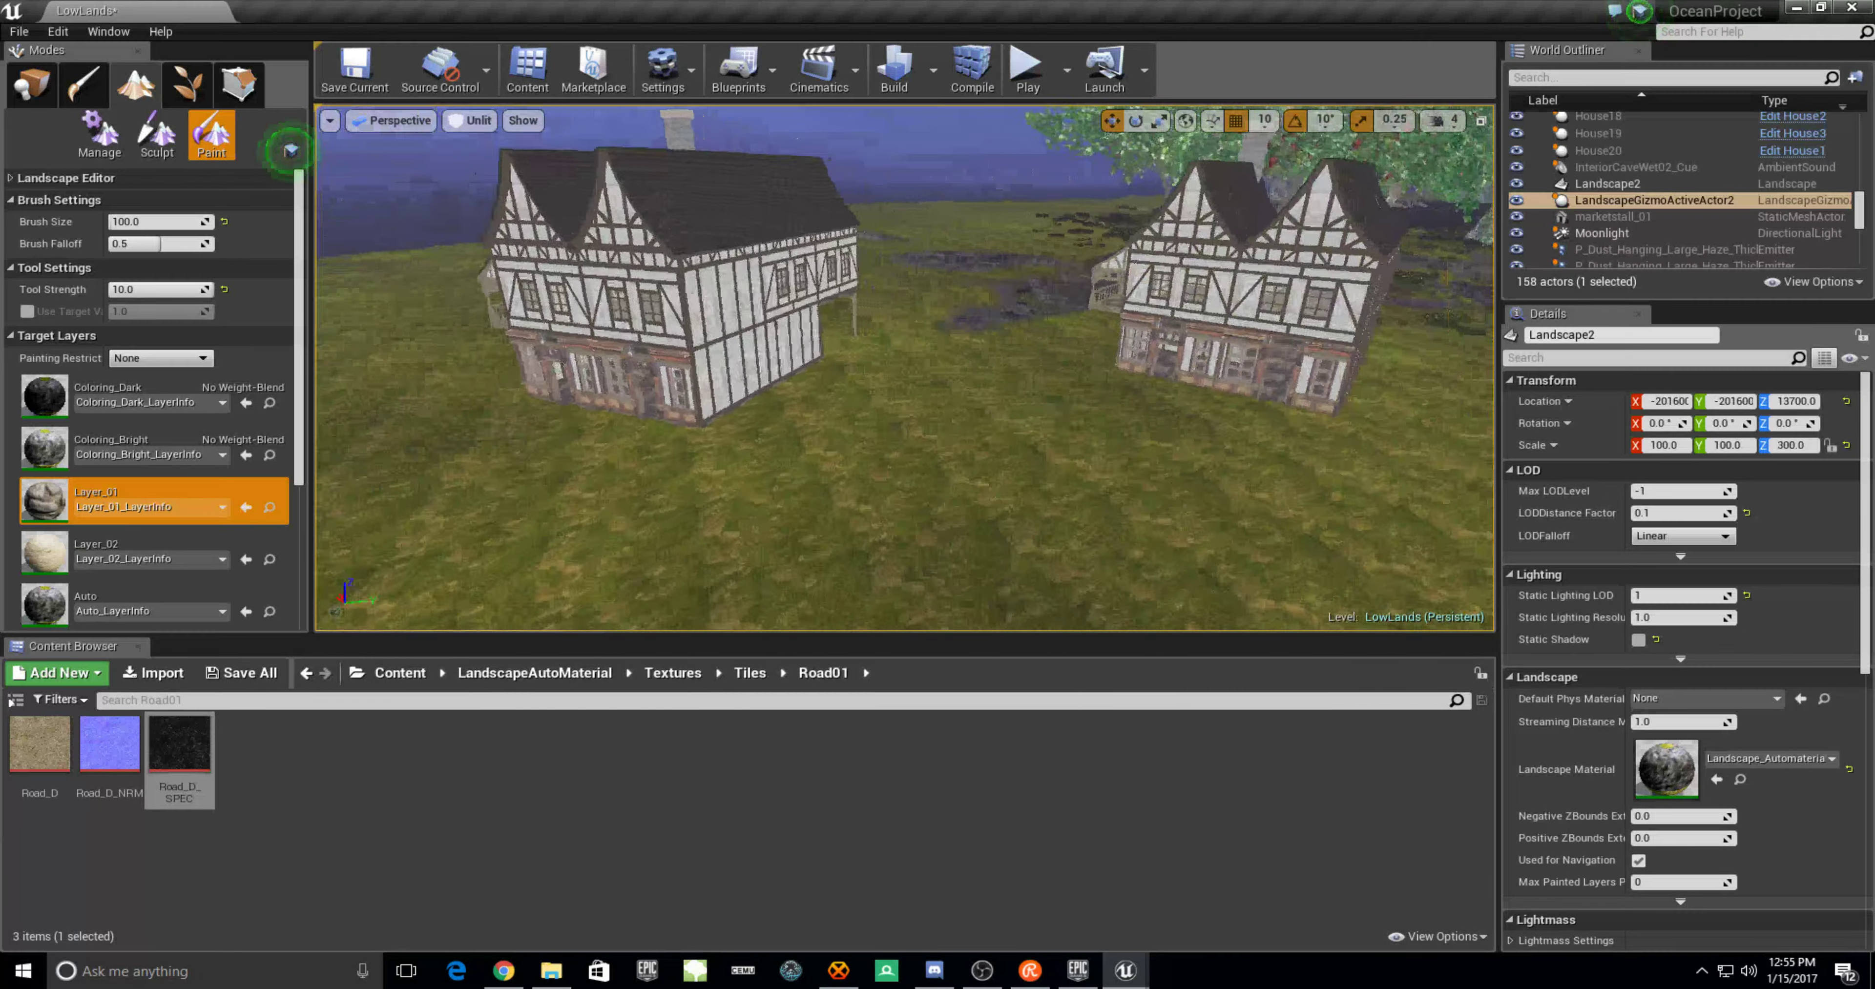
pyautogui.press('Up')
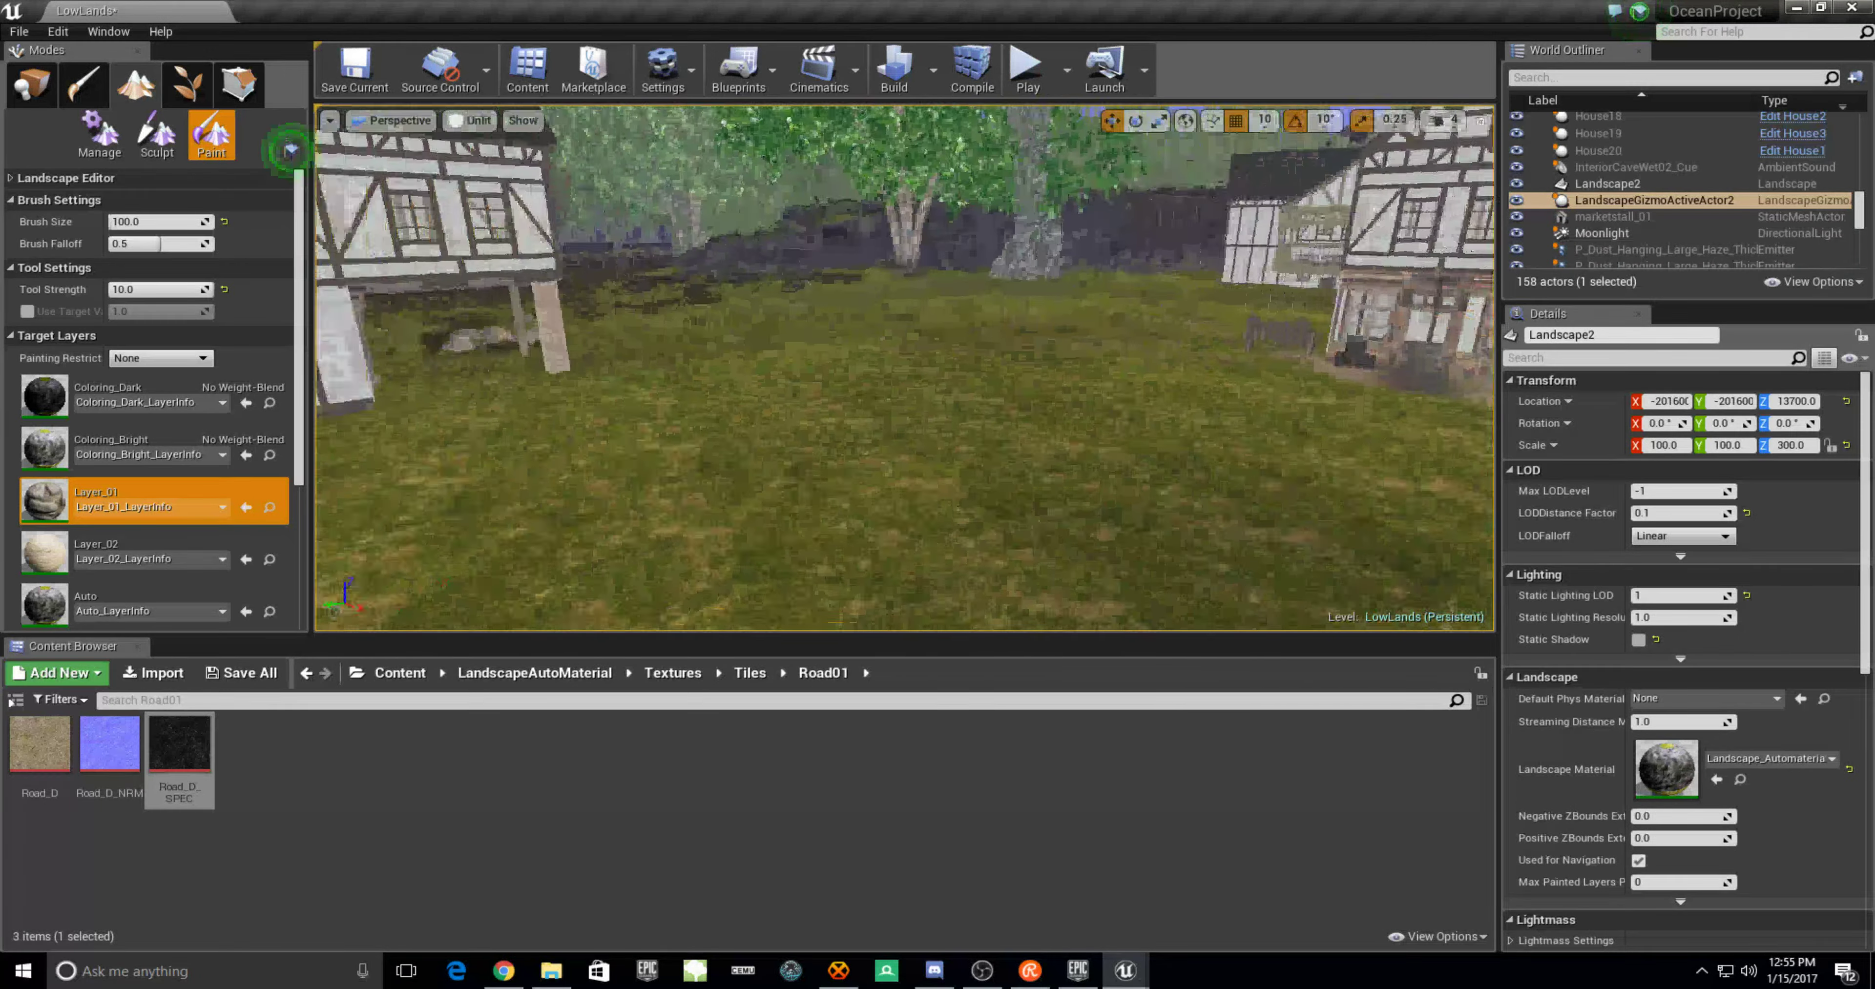
pyautogui.press('Down')
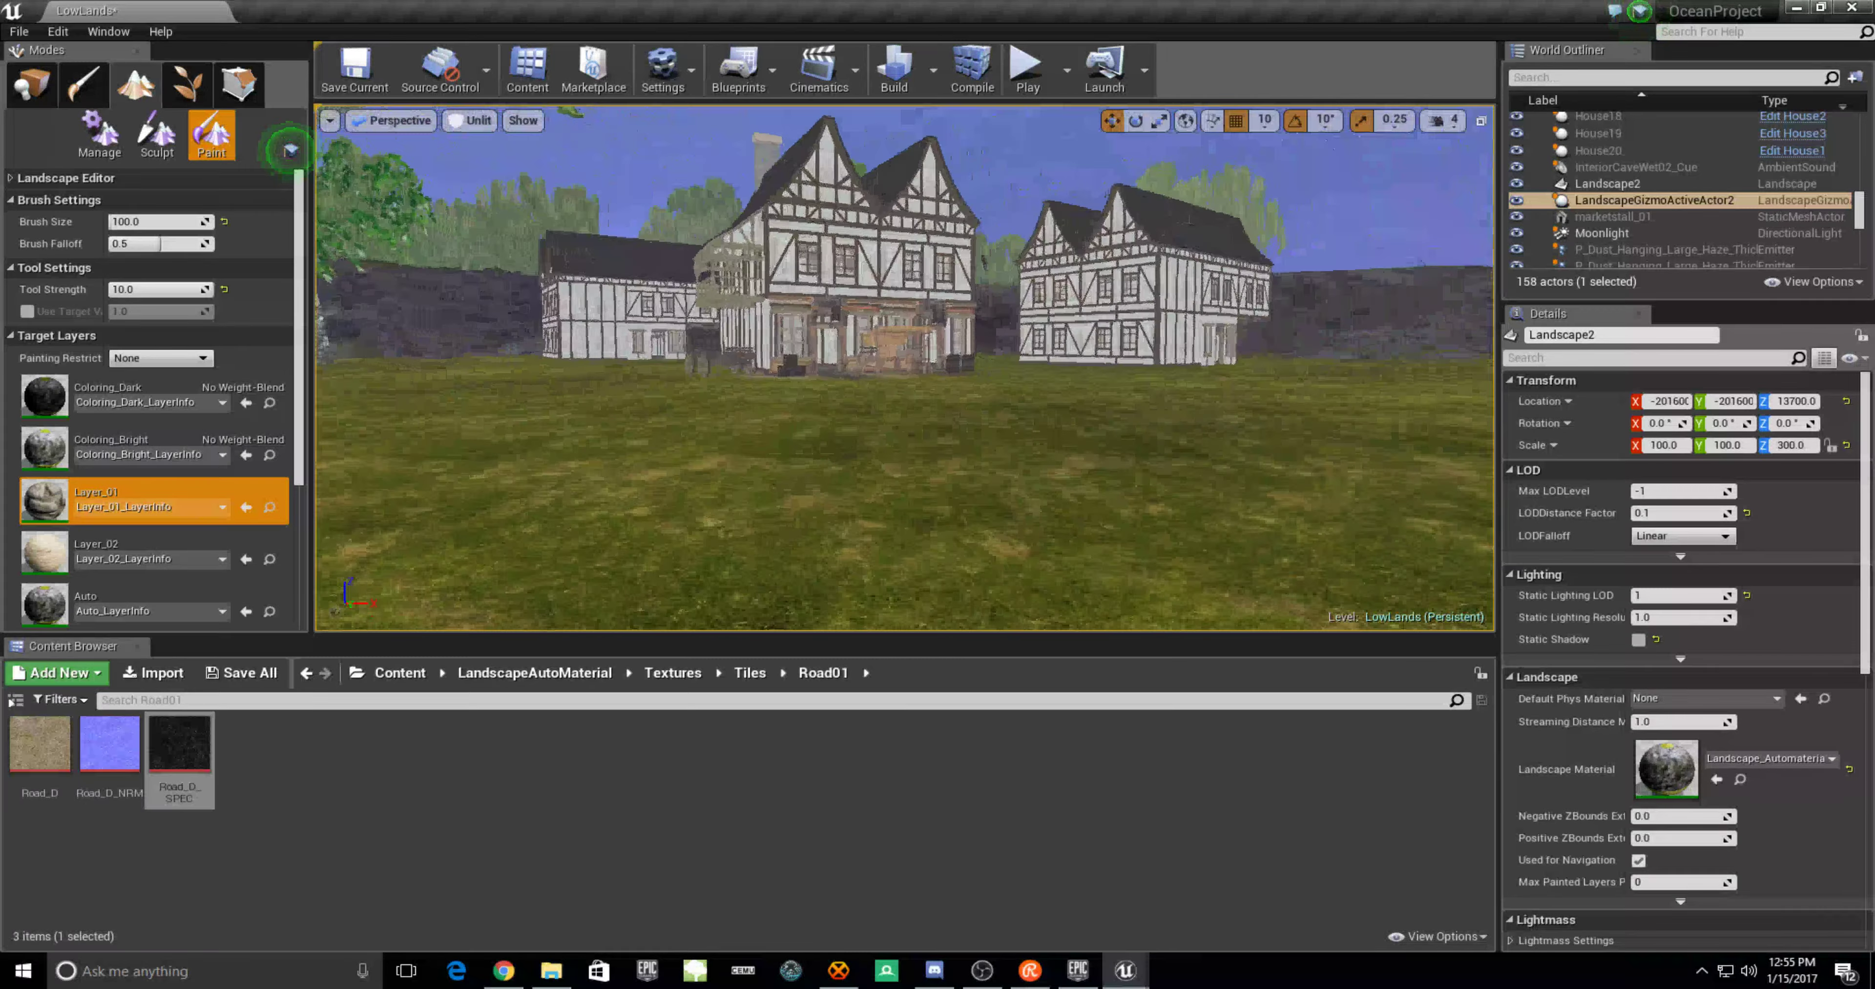
pyautogui.press('Up')
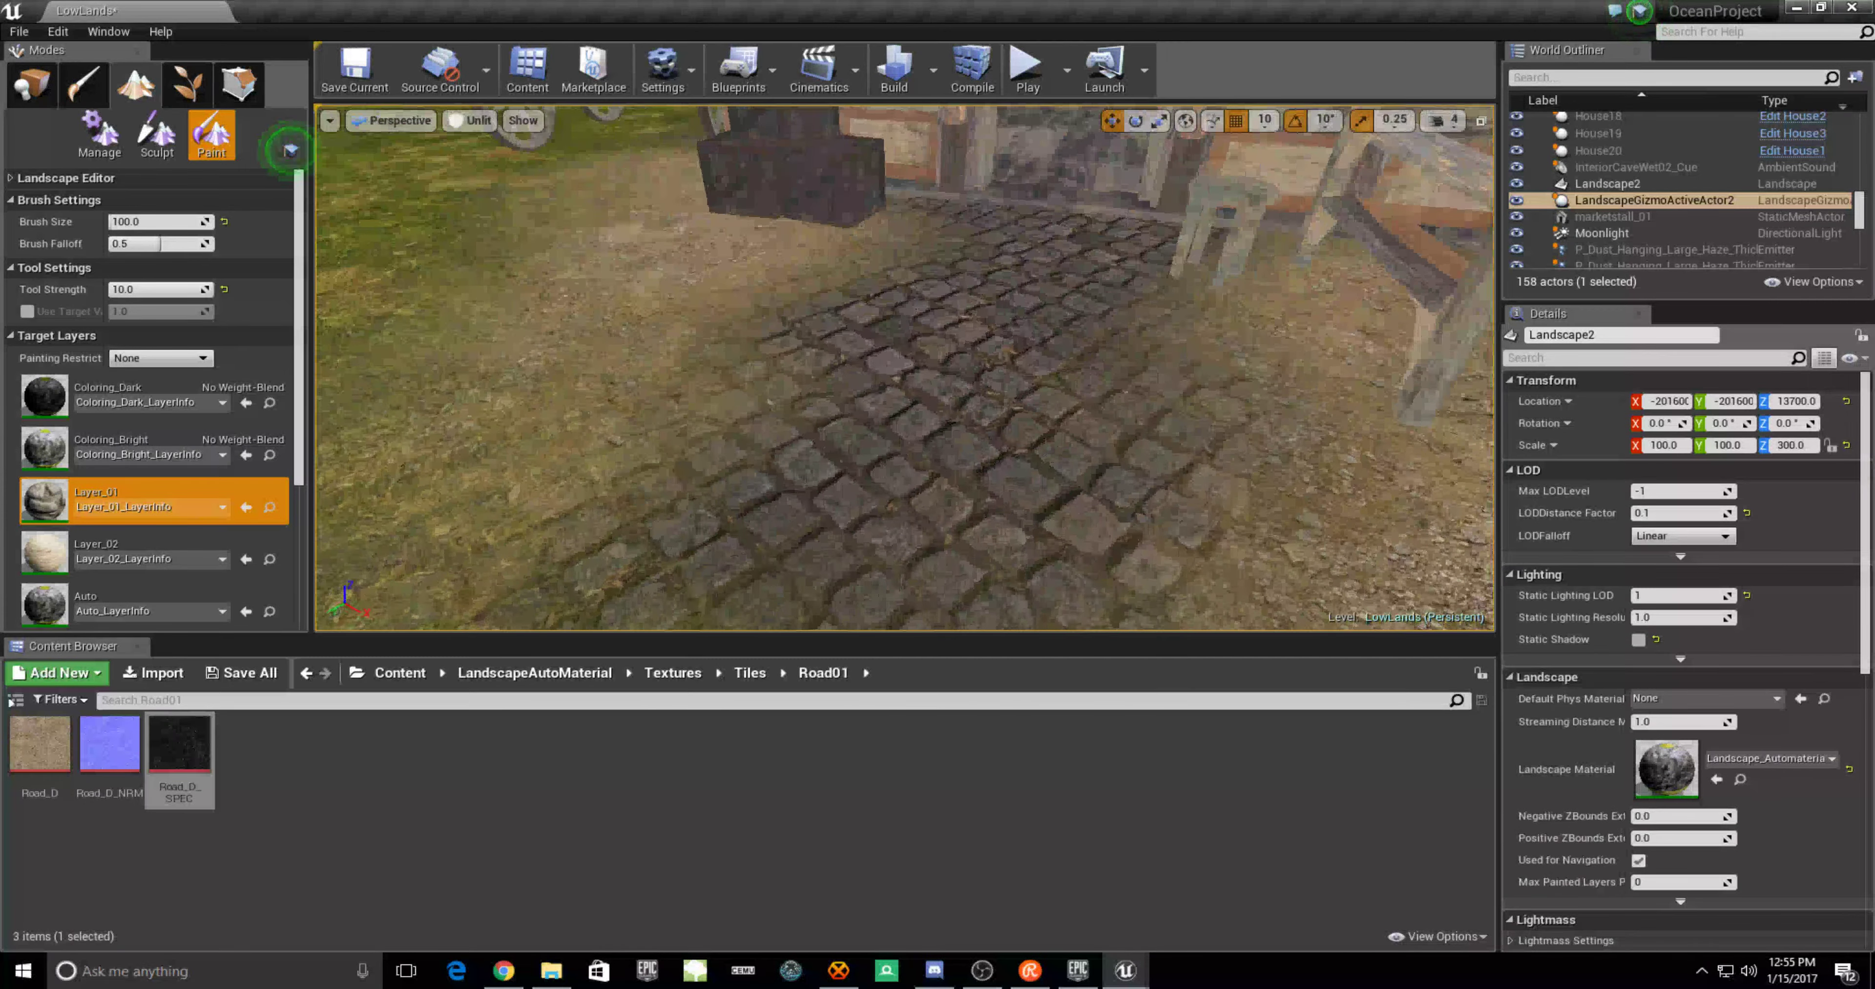
pyautogui.press('Down')
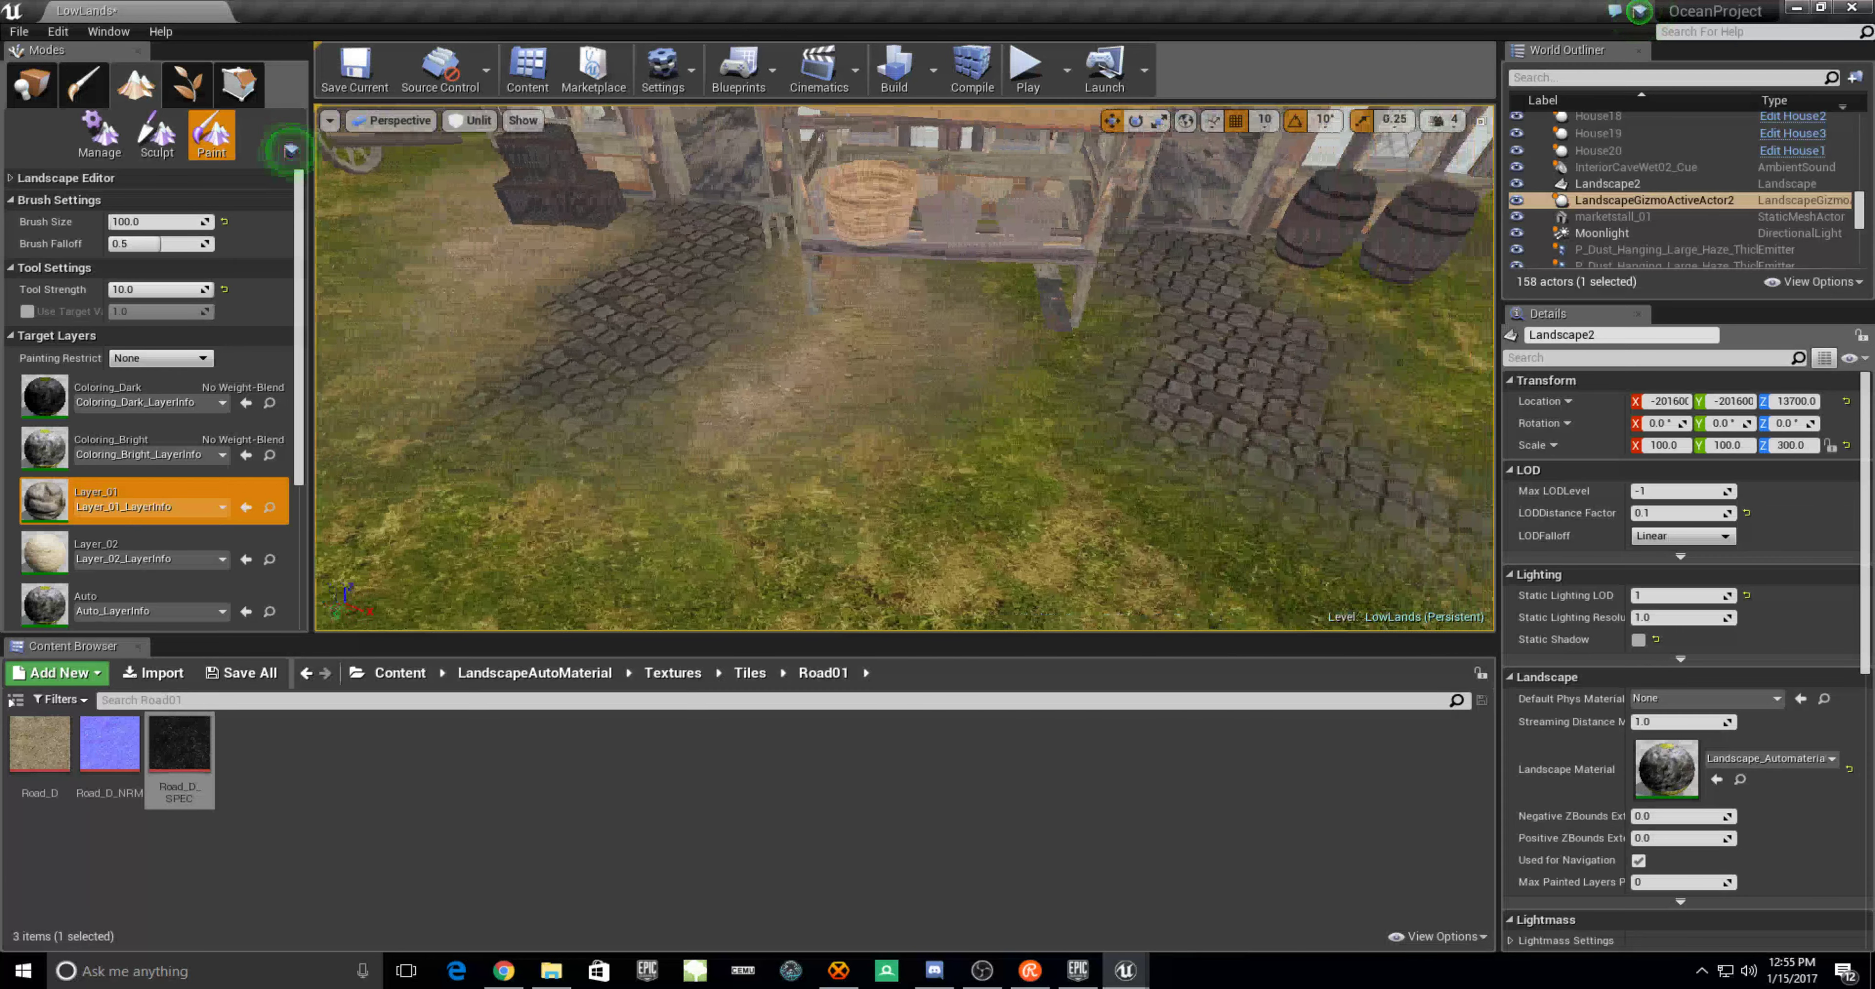
# Paint Layer_02 dirt beside the cart and below the barrels, then set brush falloff to 0.0
pyautogui.click(64, 568)
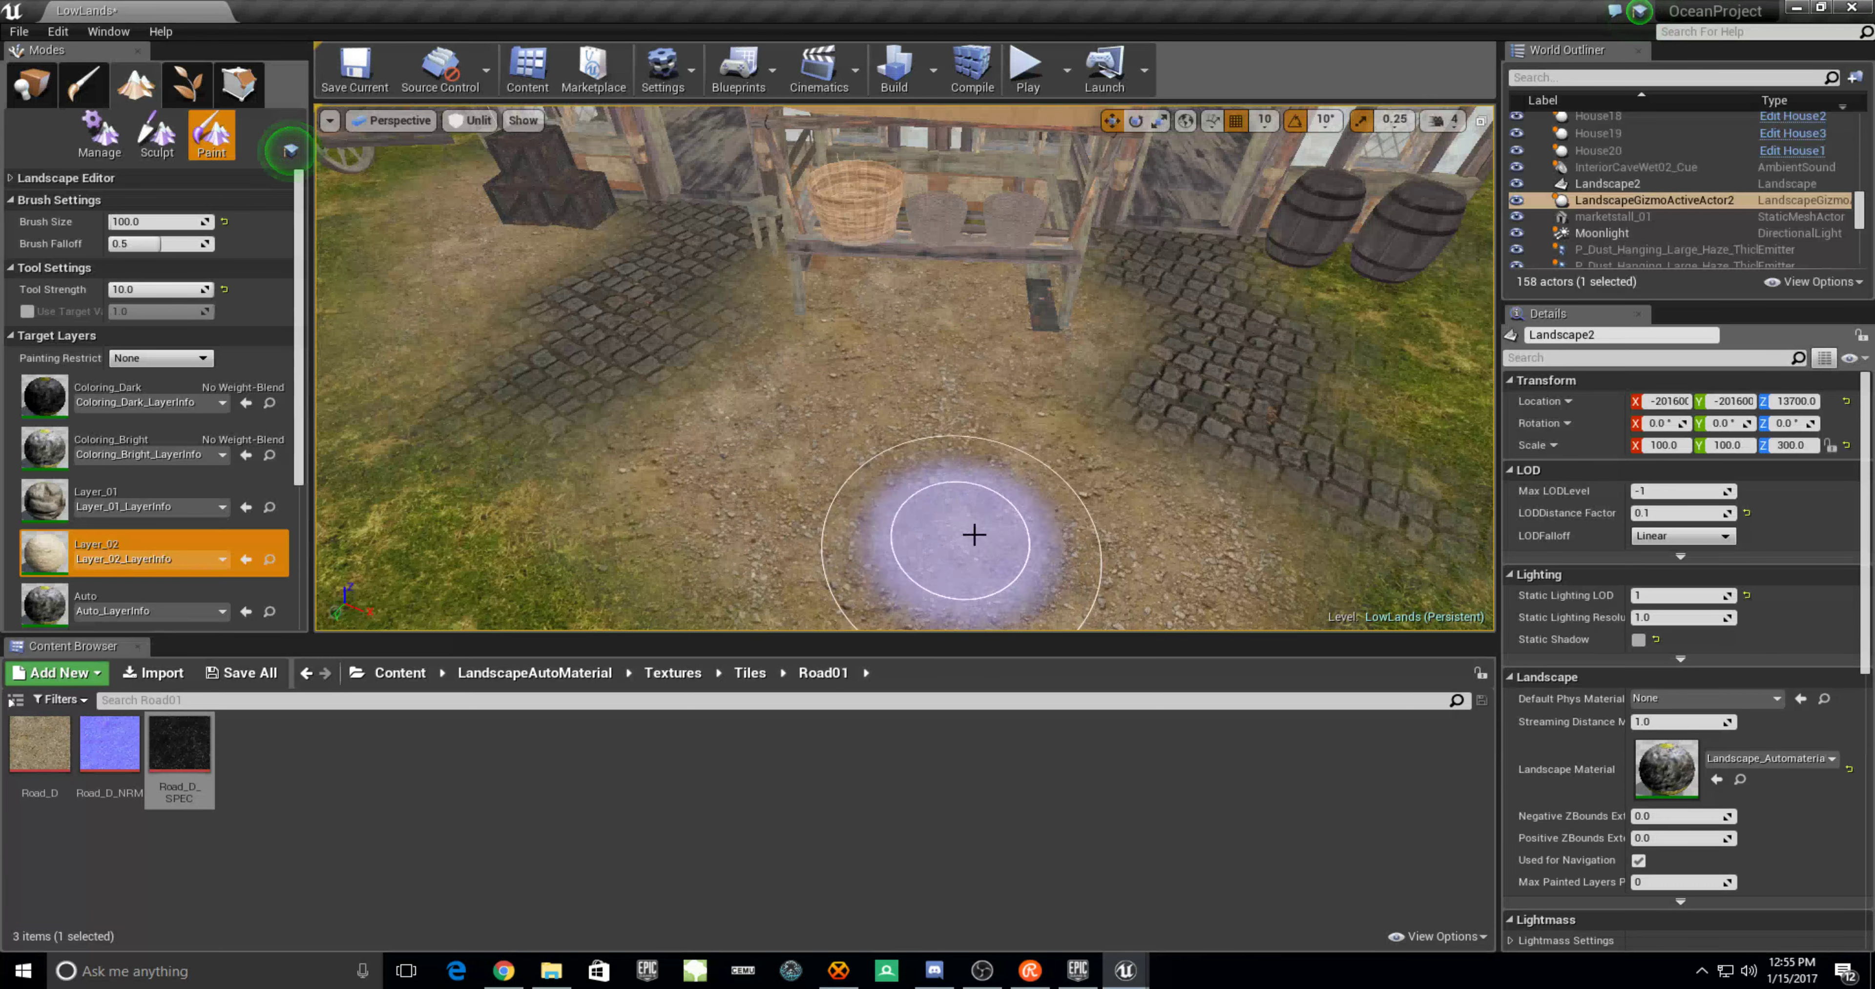
pyautogui.moveTo(974, 535); pyautogui.dragTo(952, 581, button='right')
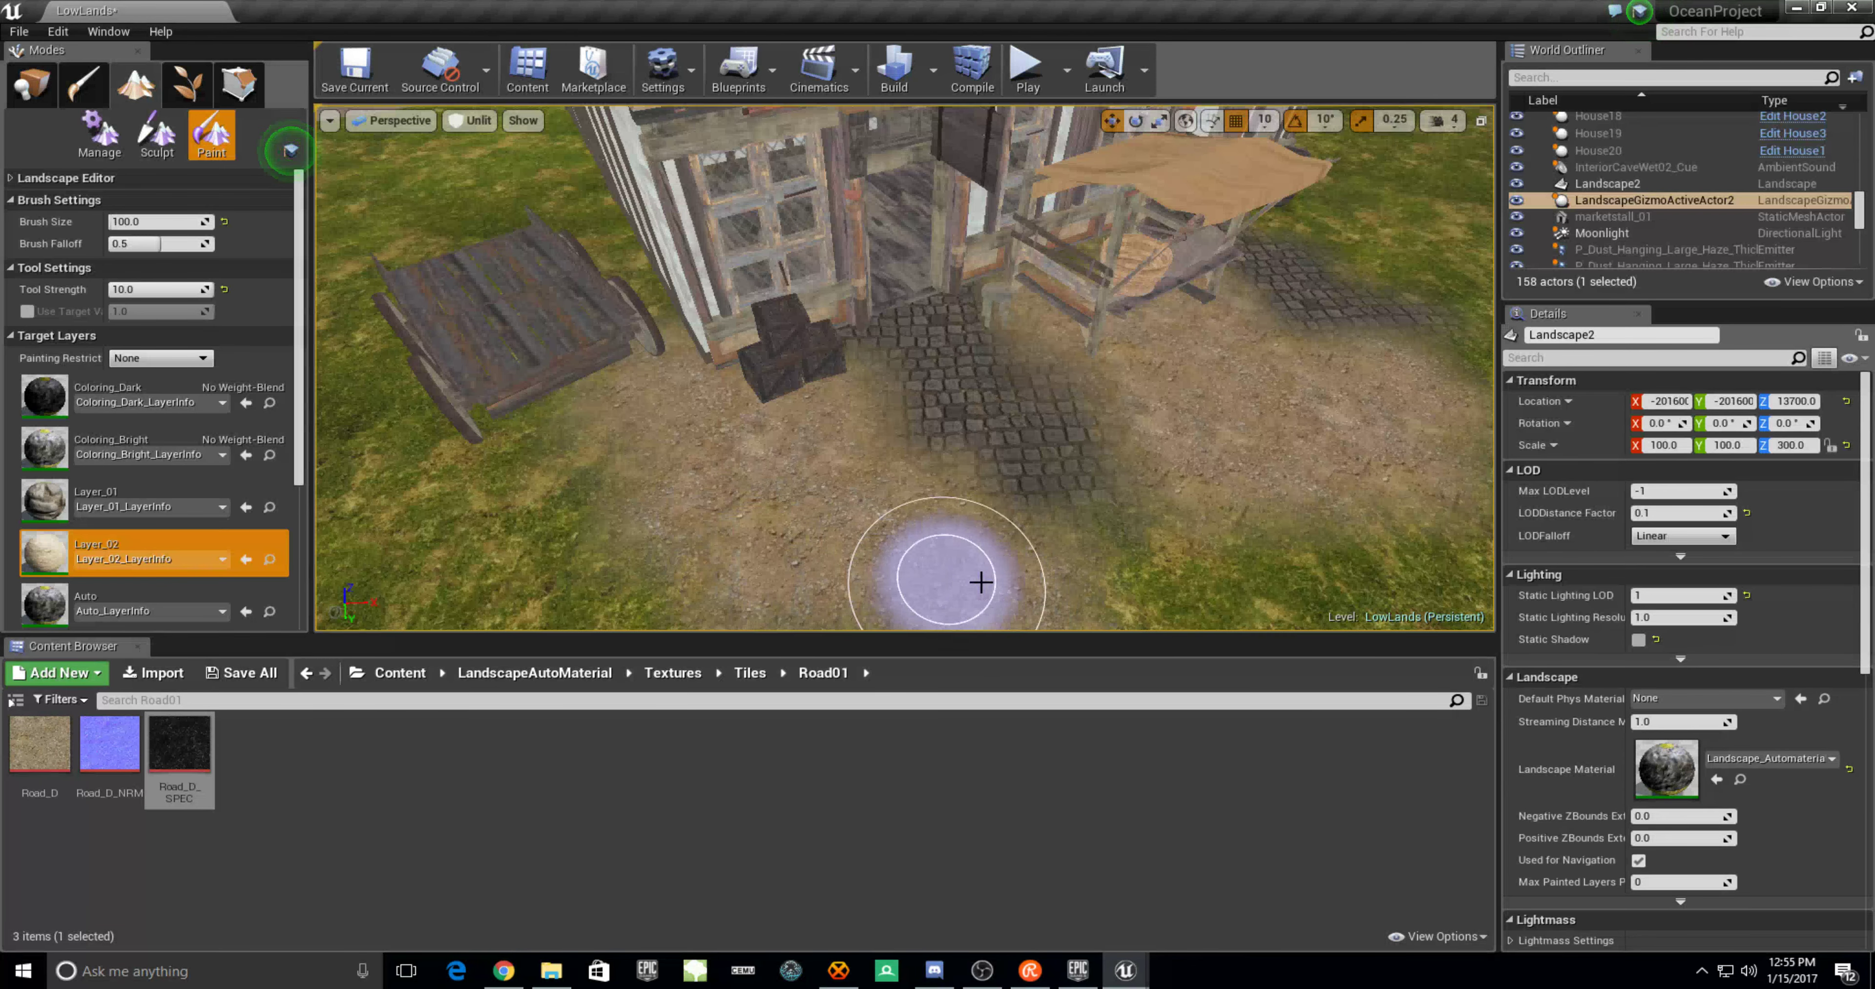
pyautogui.moveTo(981, 582); pyautogui.dragTo(572, 312)
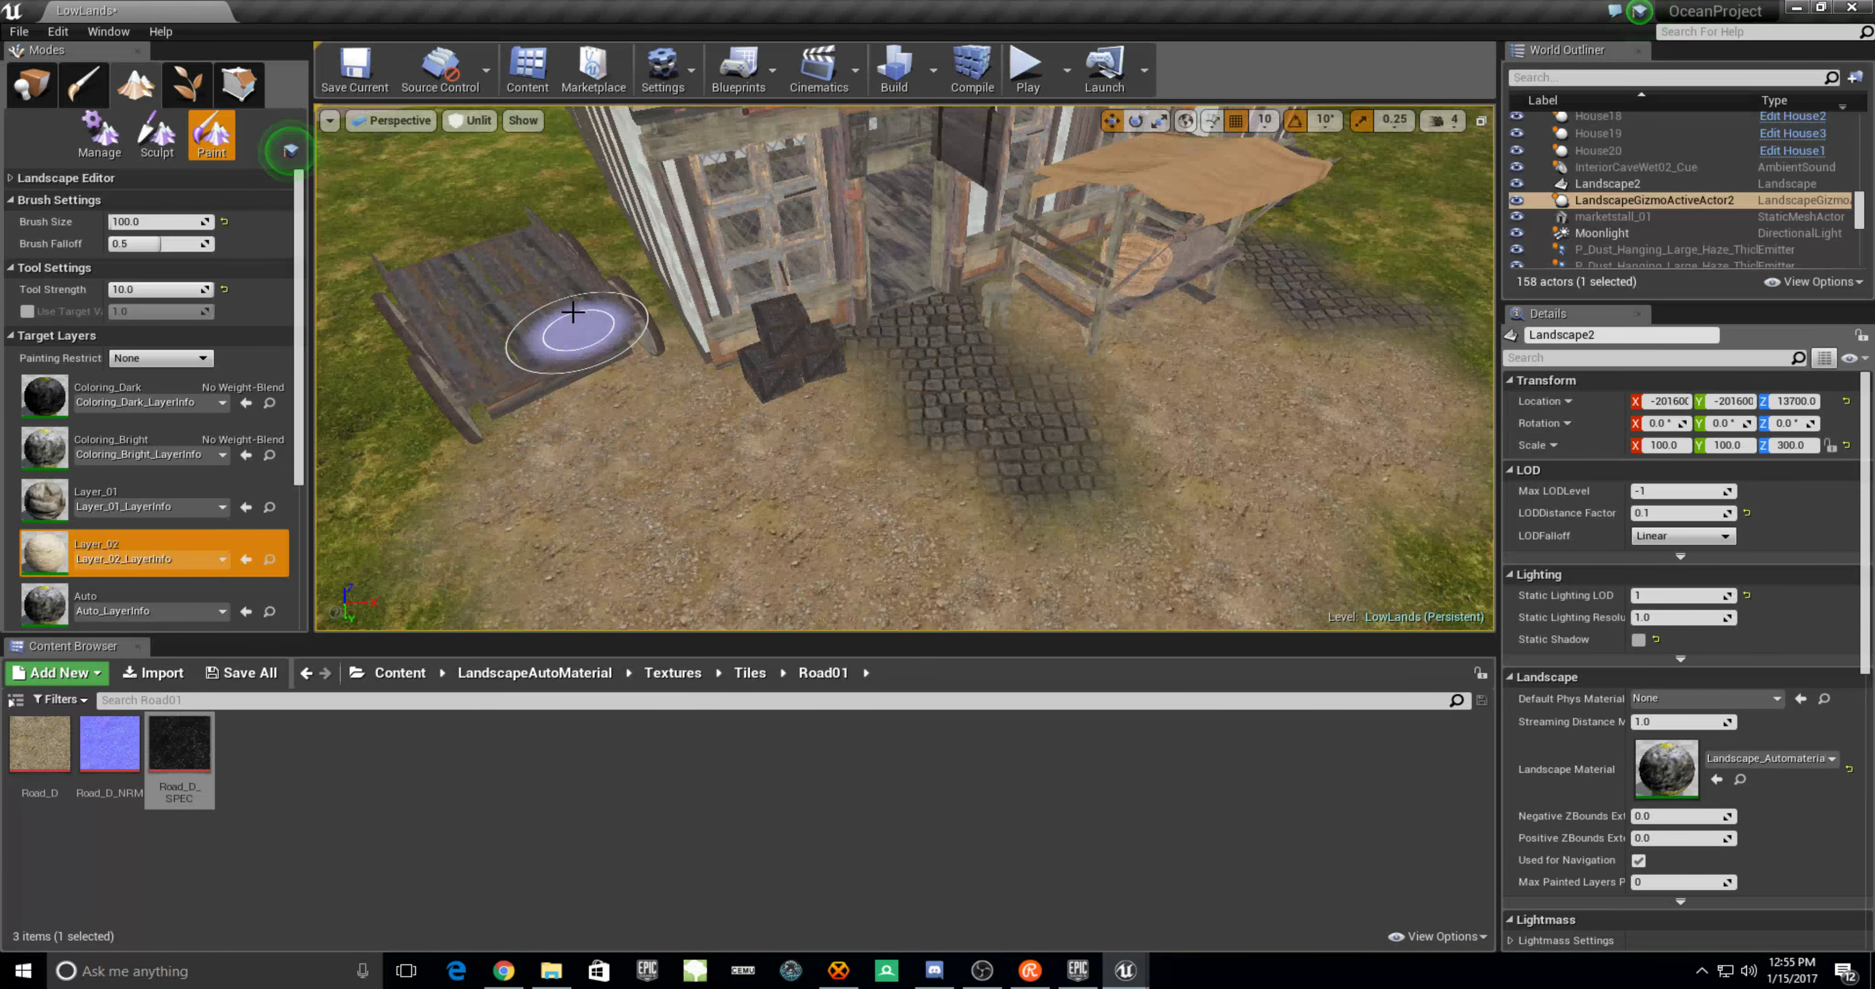
pyautogui.moveTo(531, 371); pyautogui.dragTo(1065, 316, button='right')
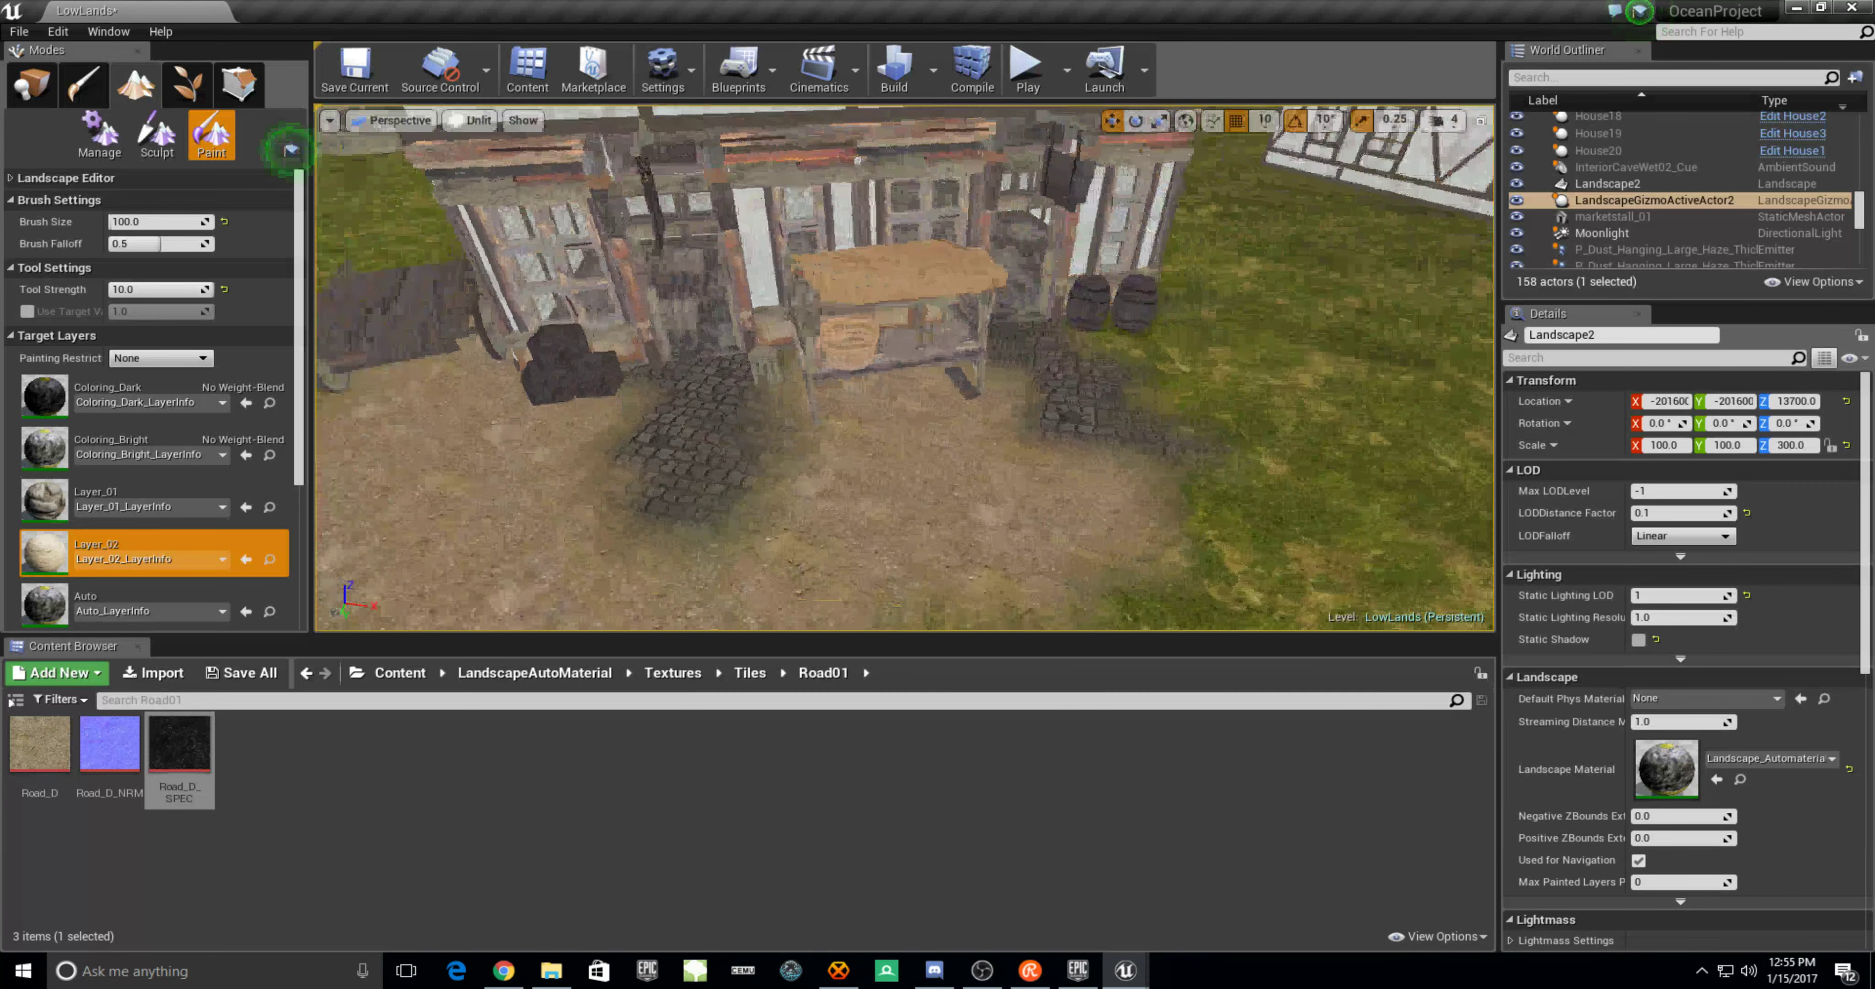
pyautogui.moveTo(1066, 315); pyautogui.dragTo(1220, 357)
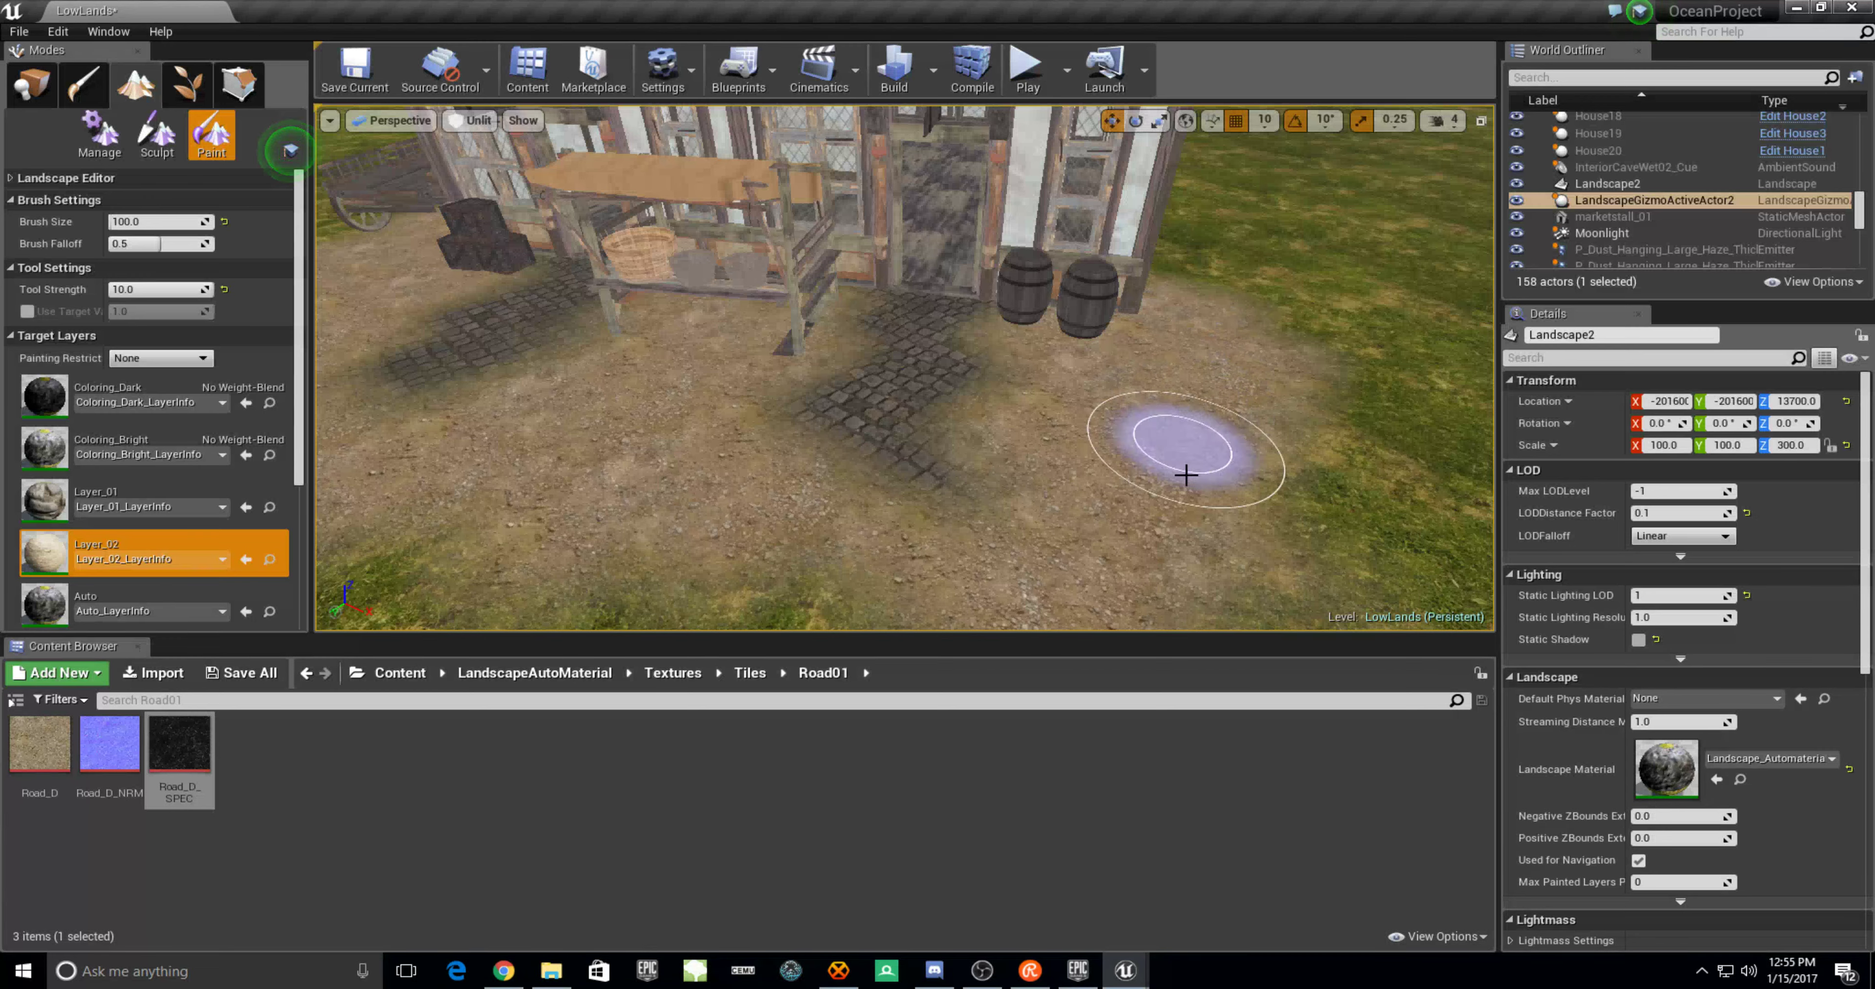
pyautogui.moveTo(1034, 469); pyautogui.dragTo(962, 586, button='right')
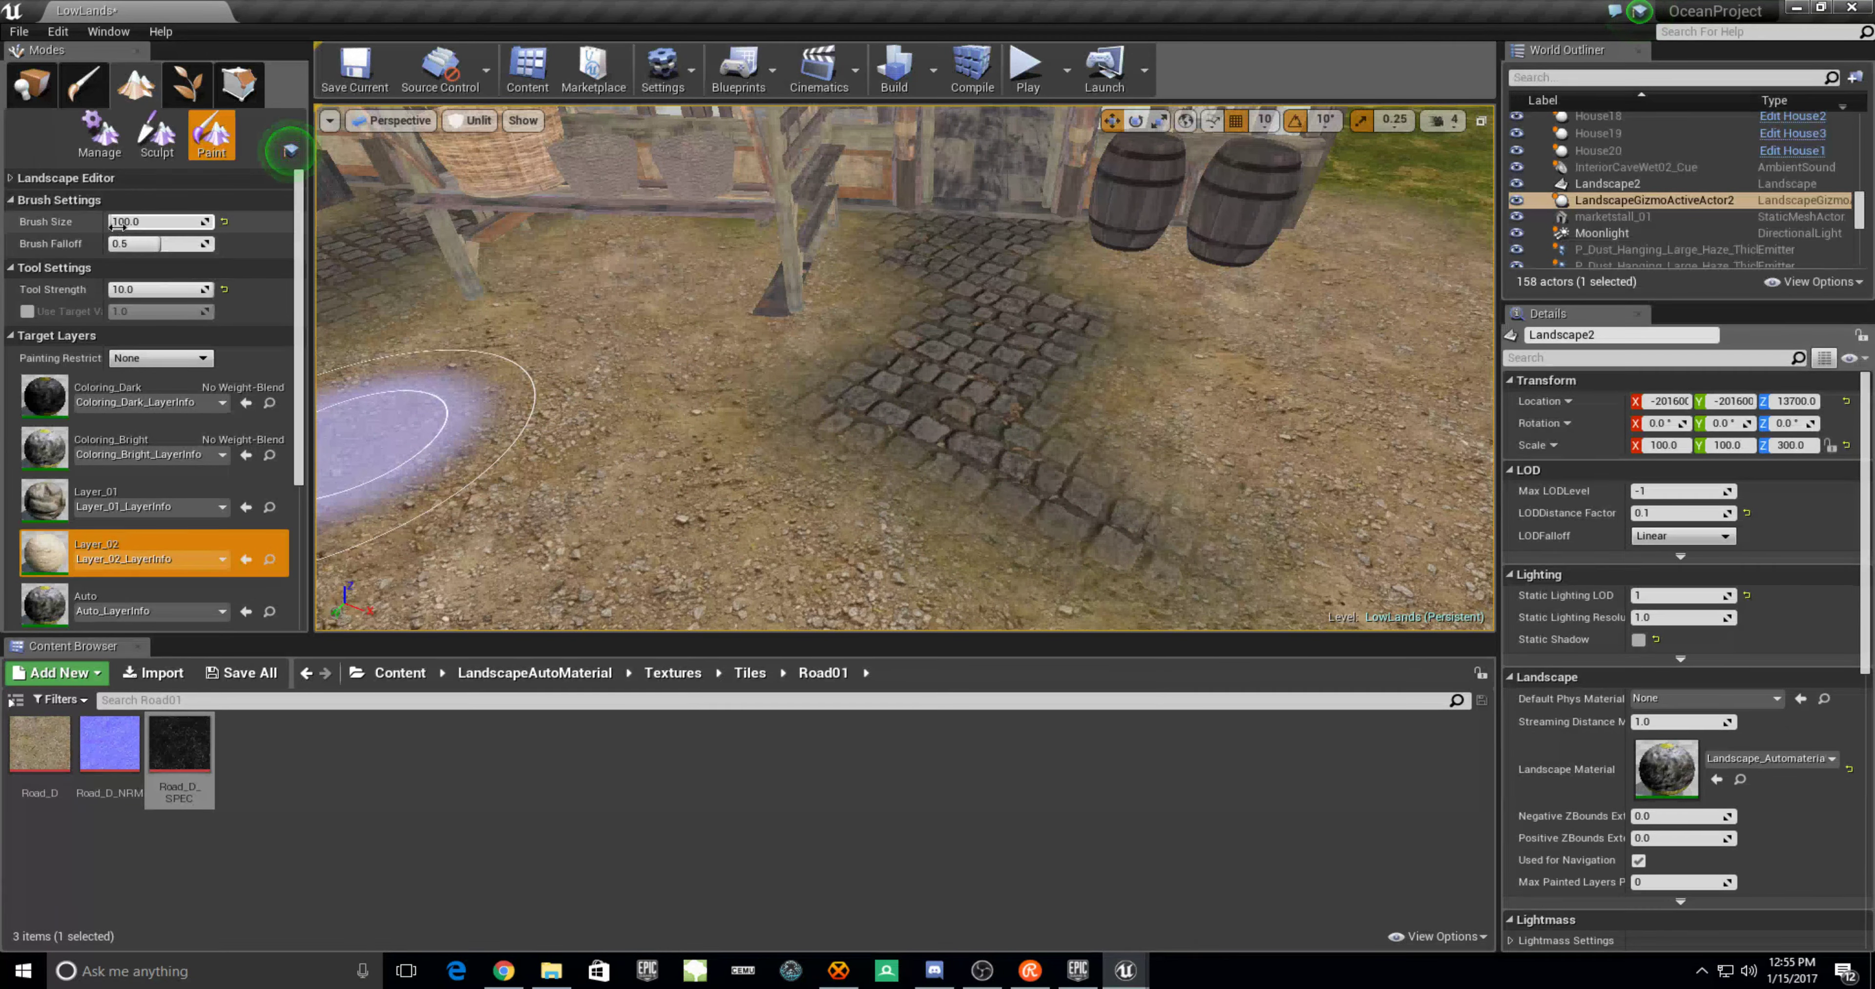
pyautogui.moveTo(160, 236); pyautogui.dragTo(116, 241)
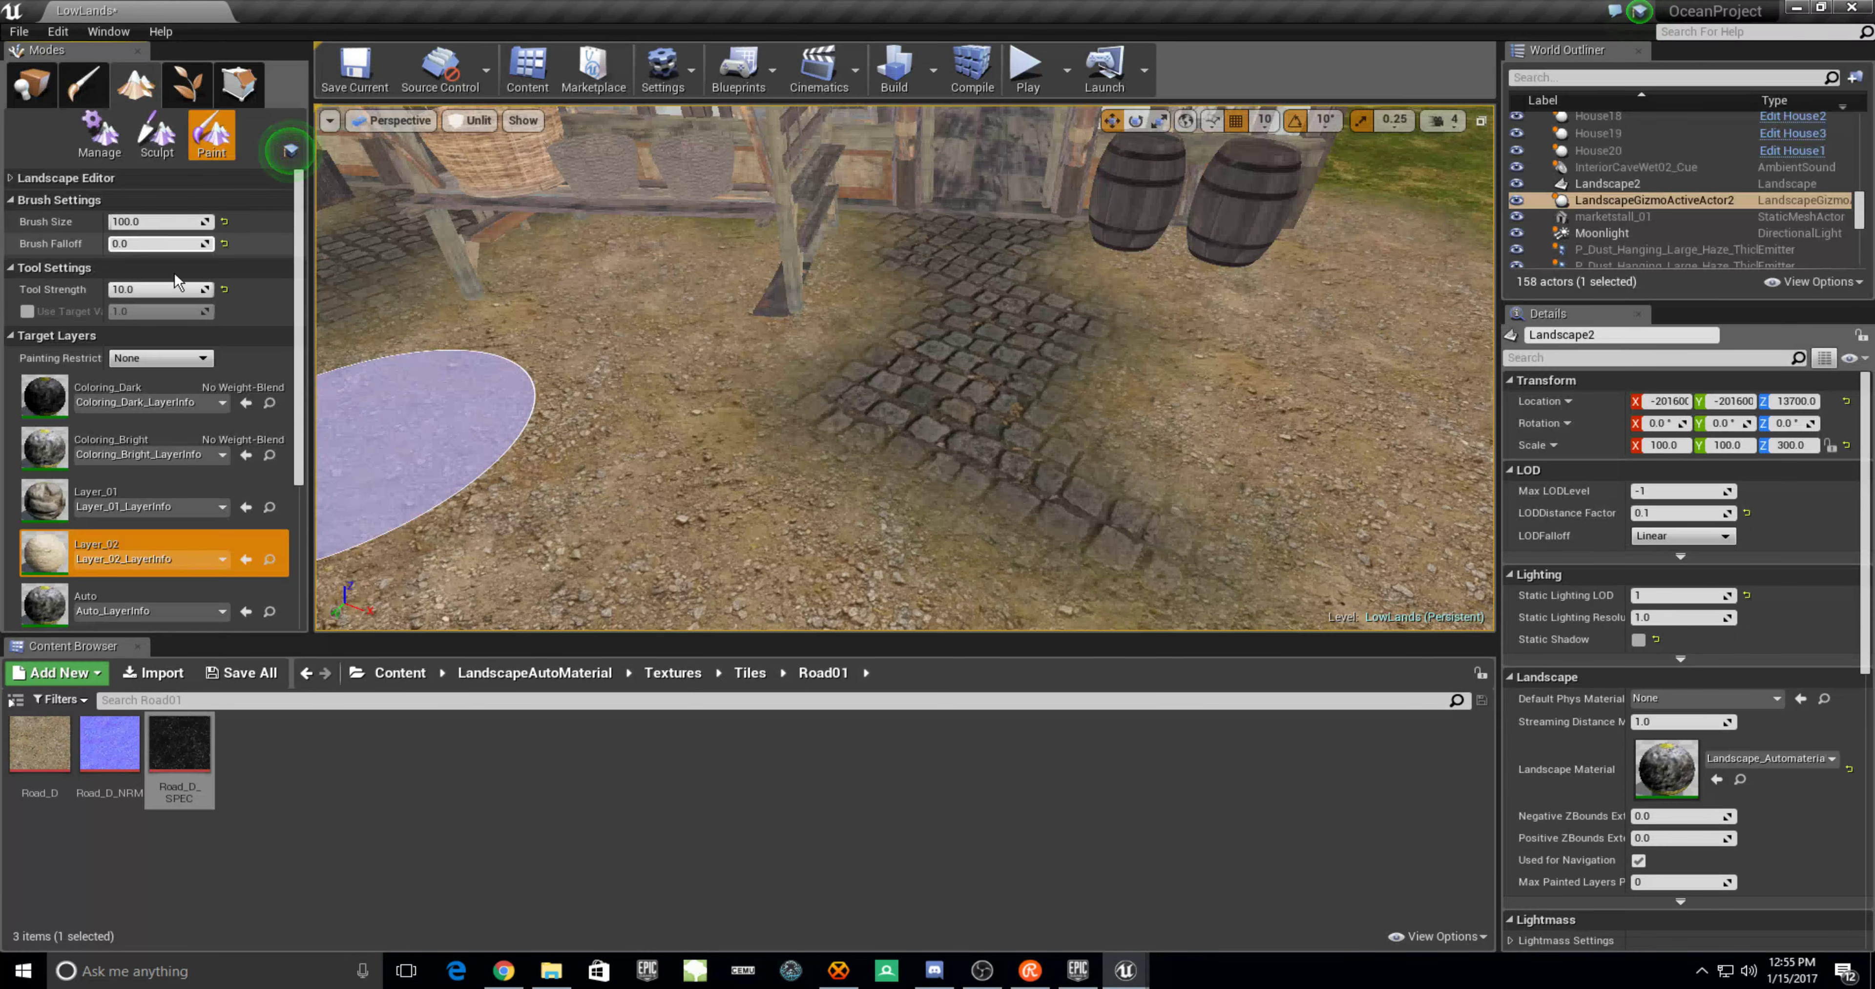
# Switch to Layer_01, set brush falloff to 1.0, and paint more cobblestones beside the path
pyautogui.click(146, 500)
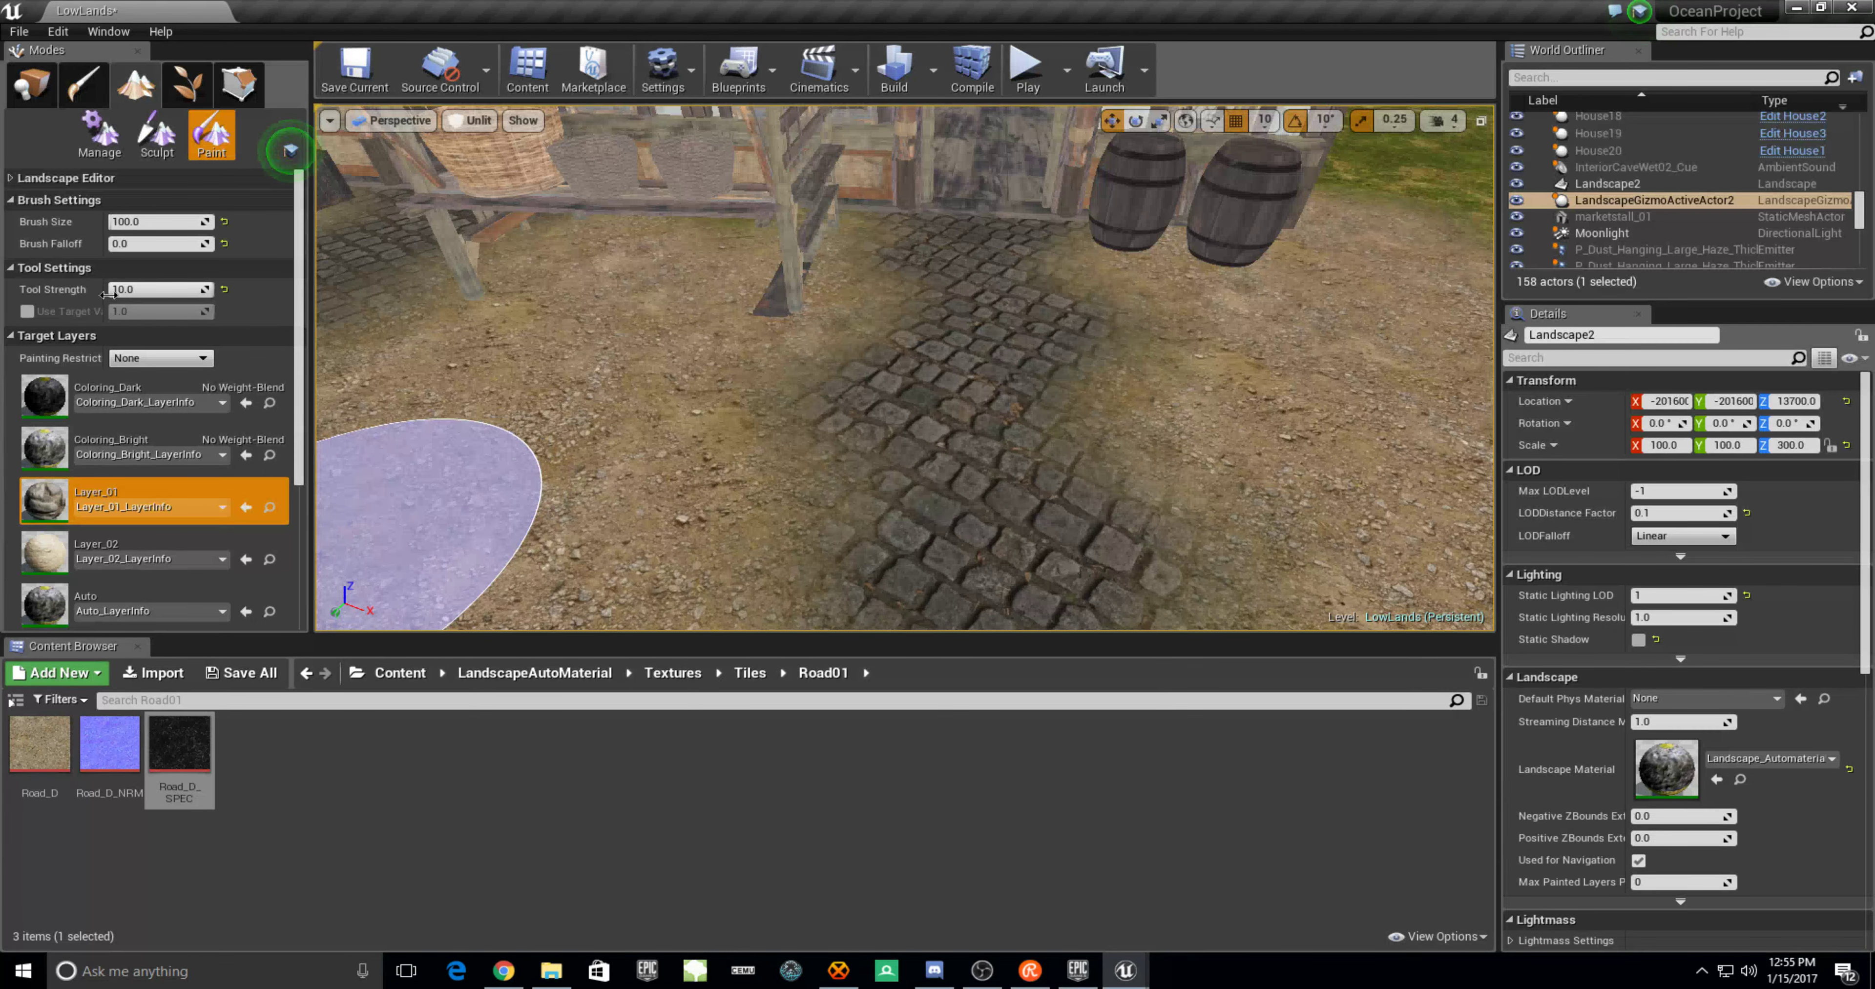
pyautogui.moveTo(116, 244); pyautogui.dragTo(168, 245)
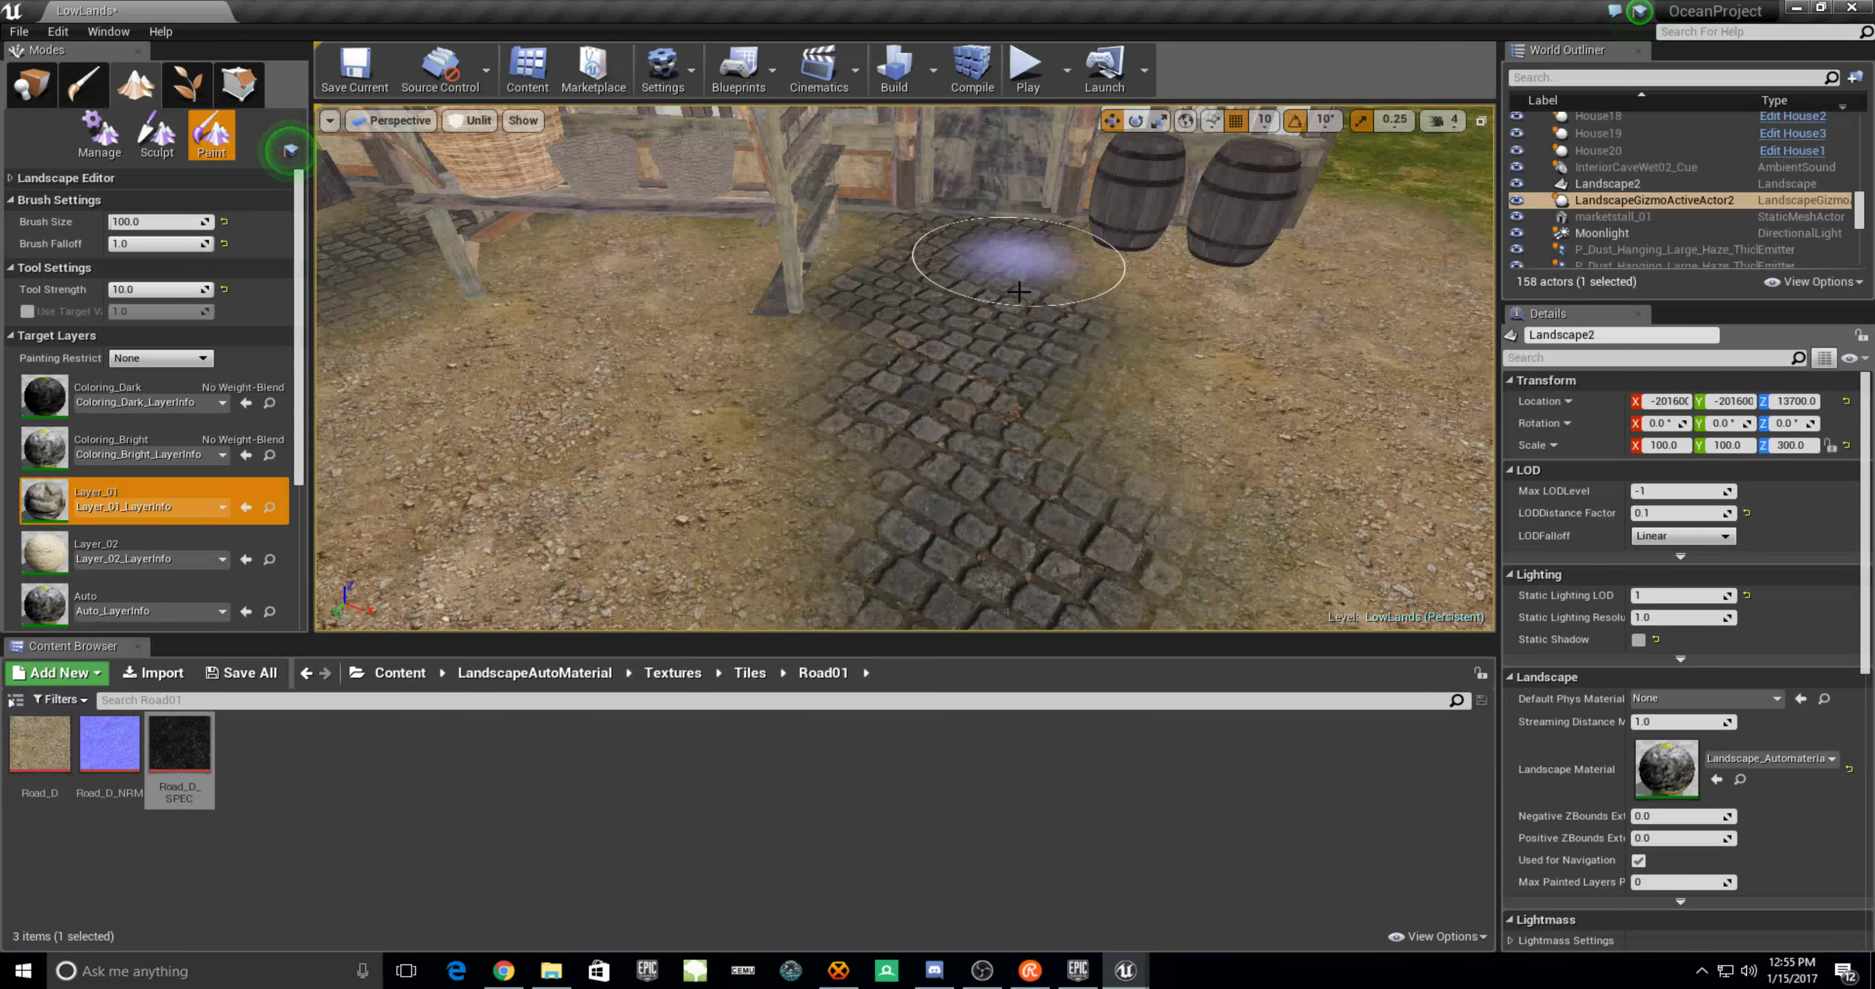
pyautogui.moveTo(1004, 243); pyautogui.dragTo(996, 429)
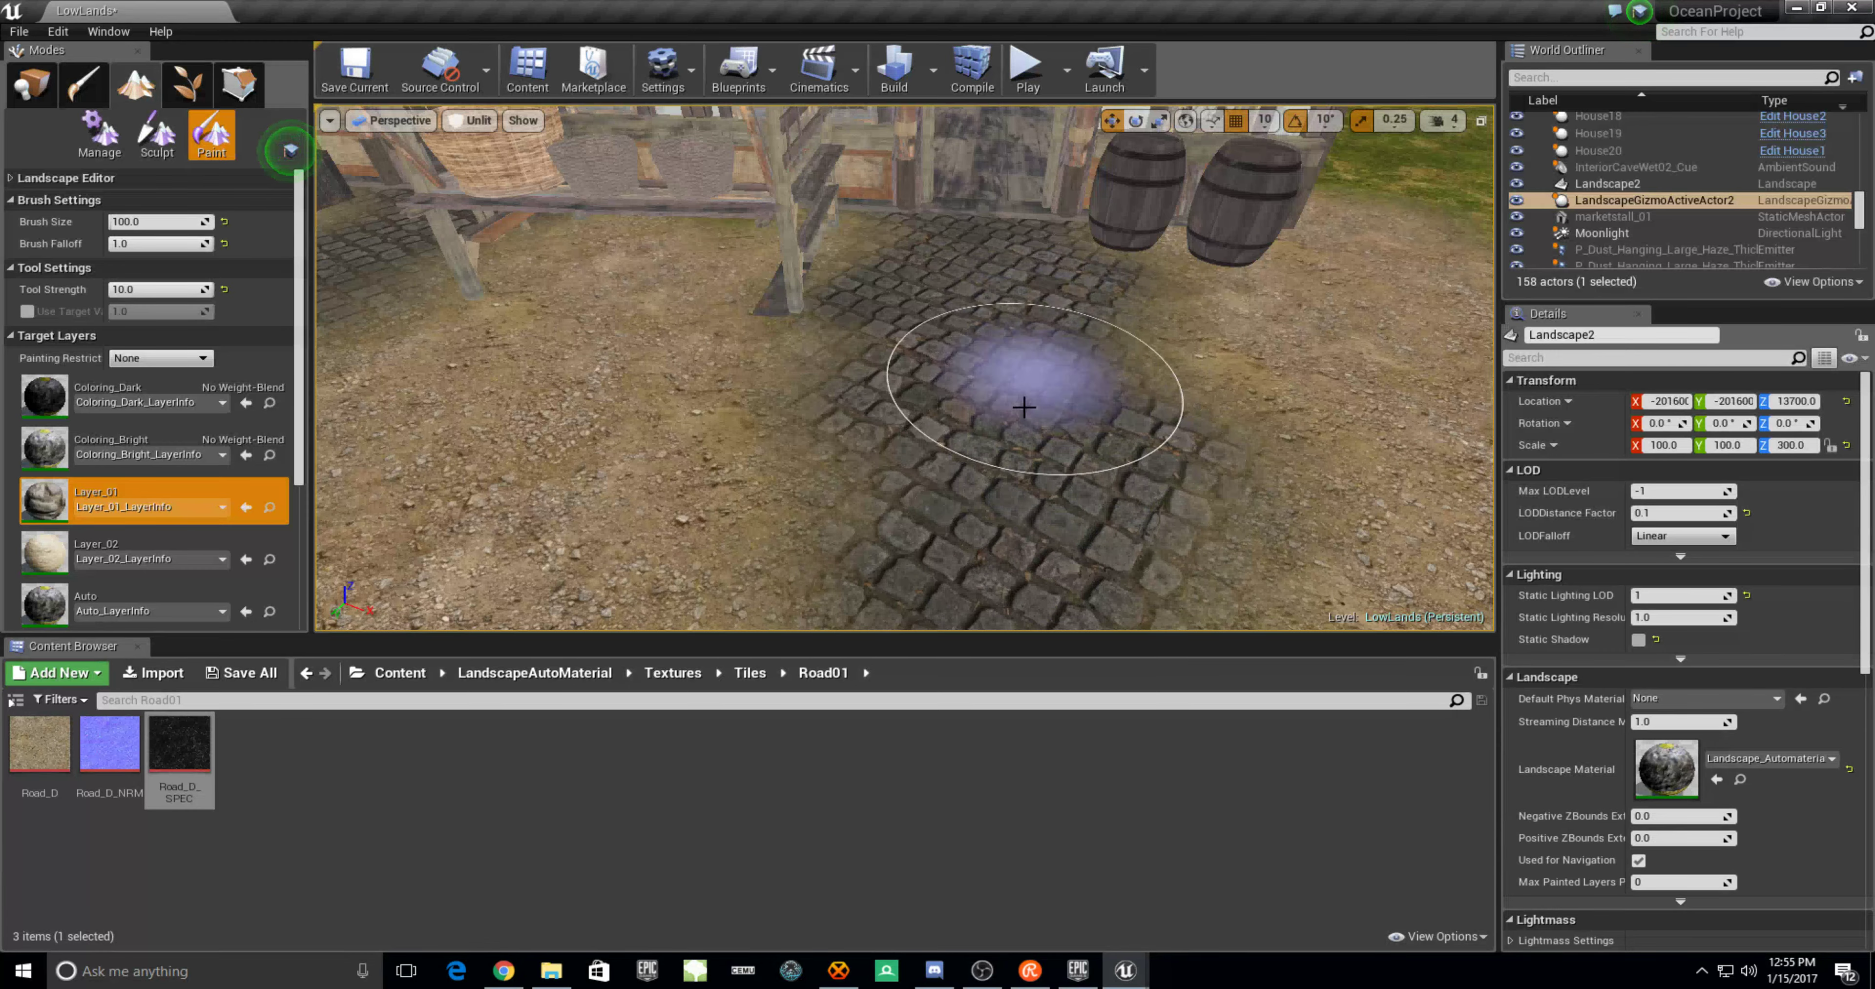
pyautogui.moveTo(960, 419); pyautogui.dragTo(959, 419, button='right')
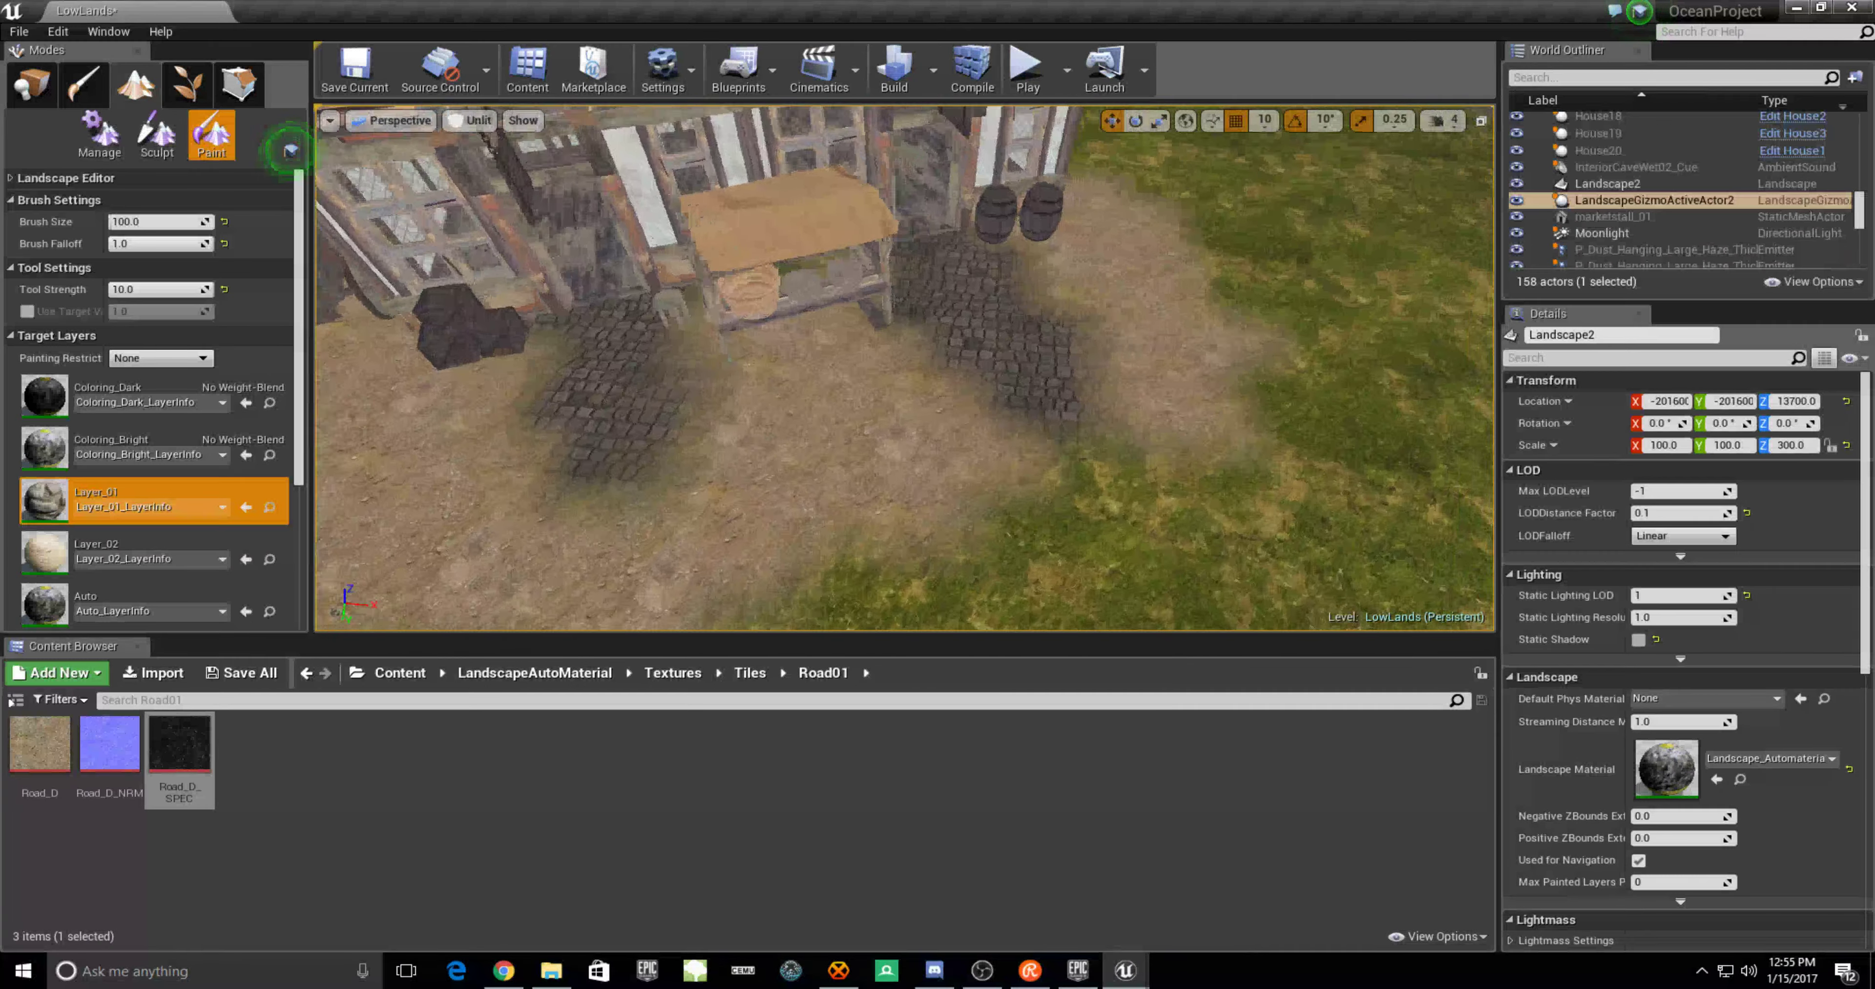
# Switch to Place mode and start Play From Here on the painted landscape
pyautogui.hotkey('shift', '1')
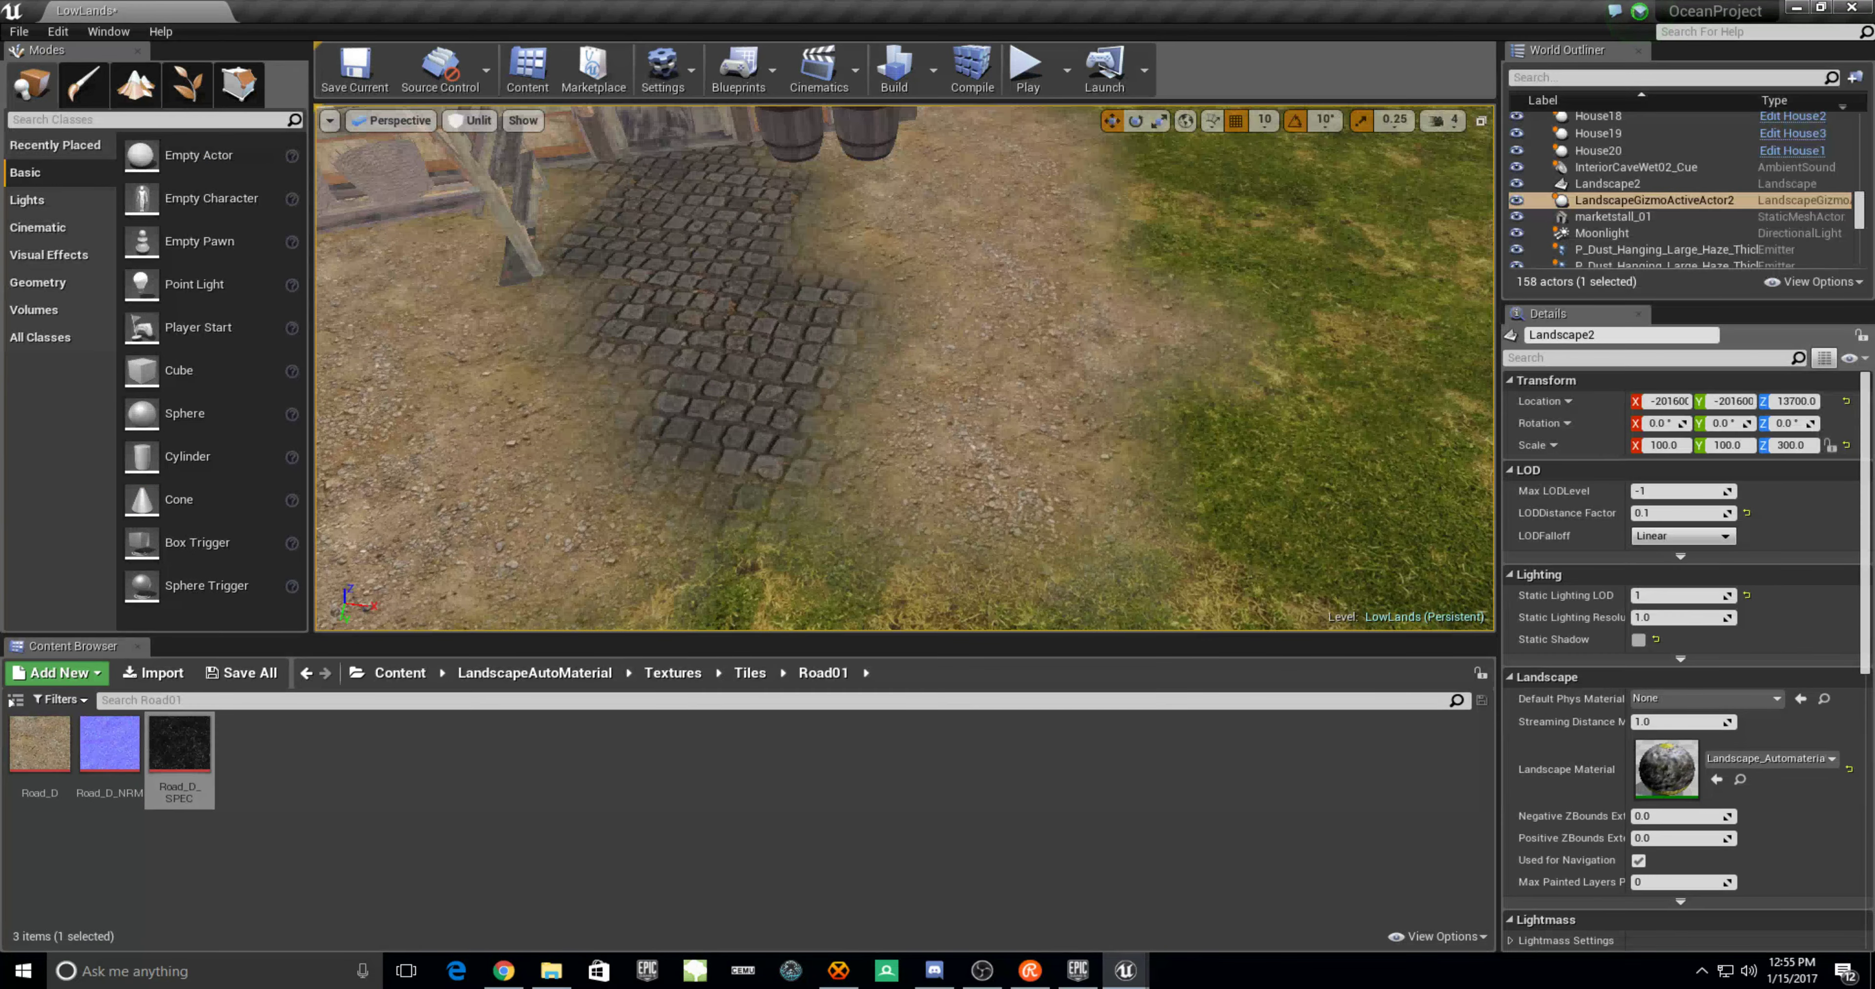
pyautogui.rightClick(768, 463)
pyautogui.click(801, 887)
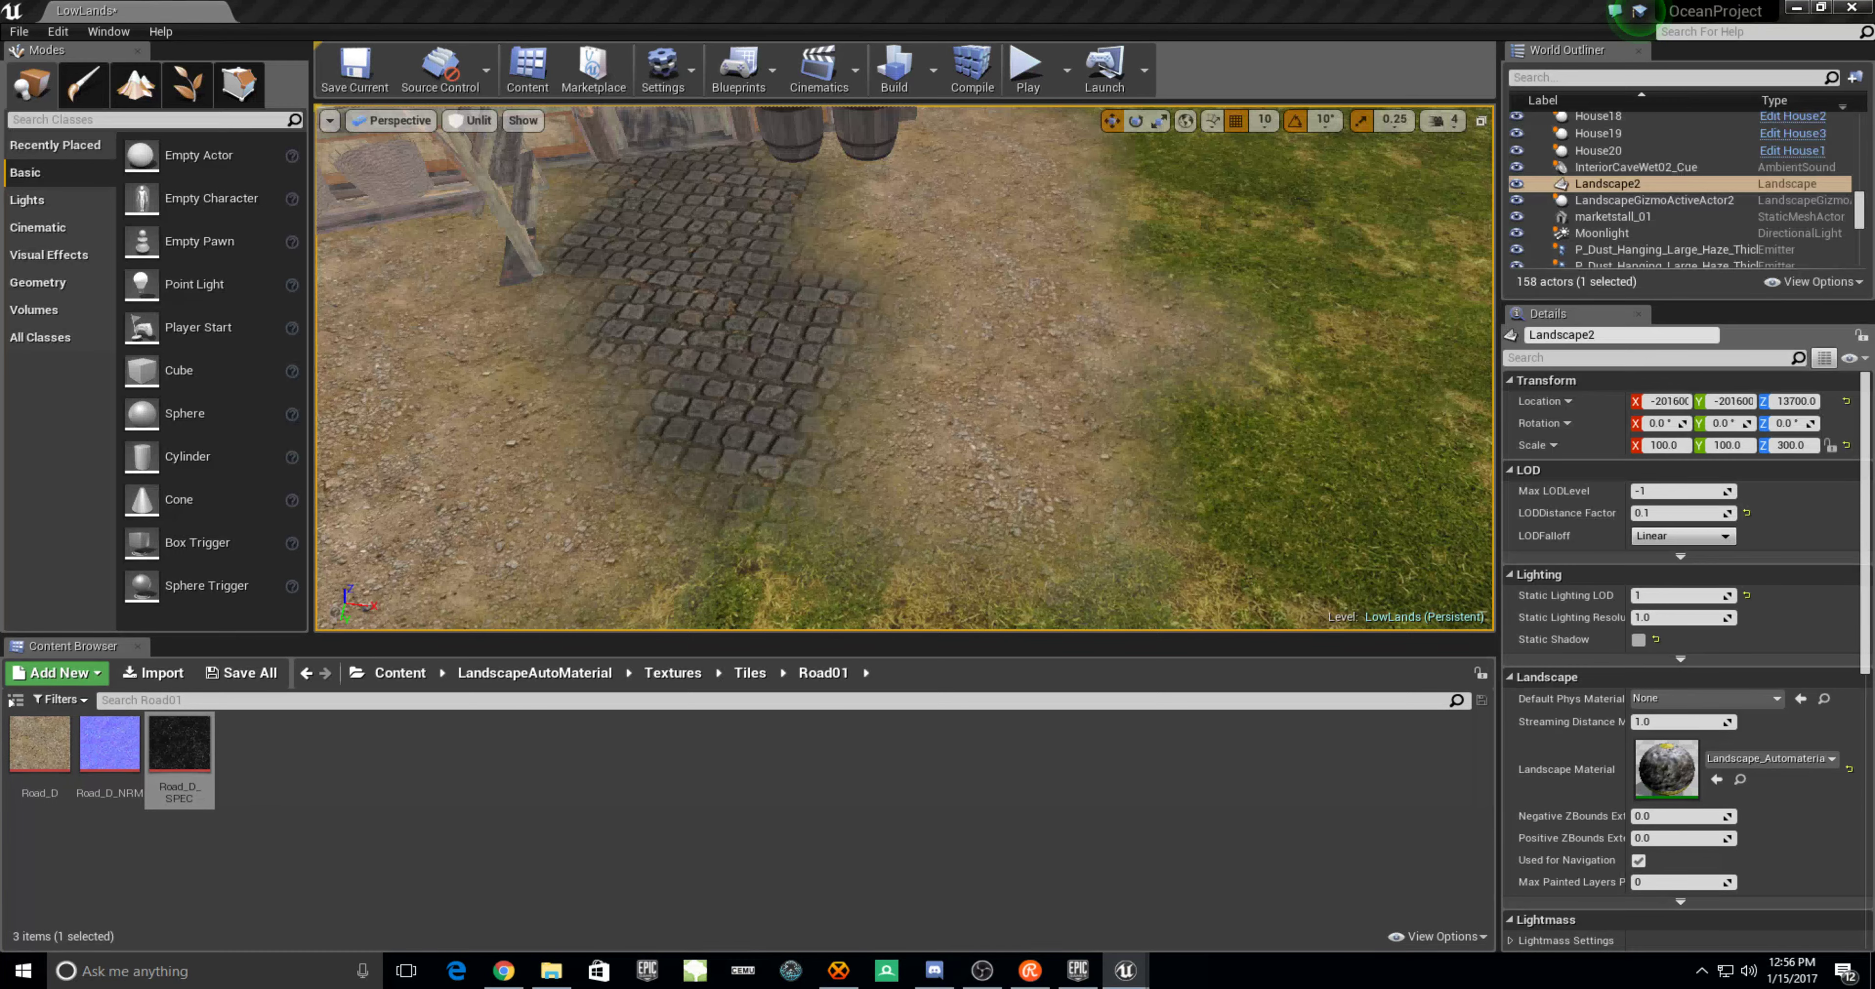
# Run the character across the cobbled yard past the houses and shed toward the sea
pyautogui.press('w')
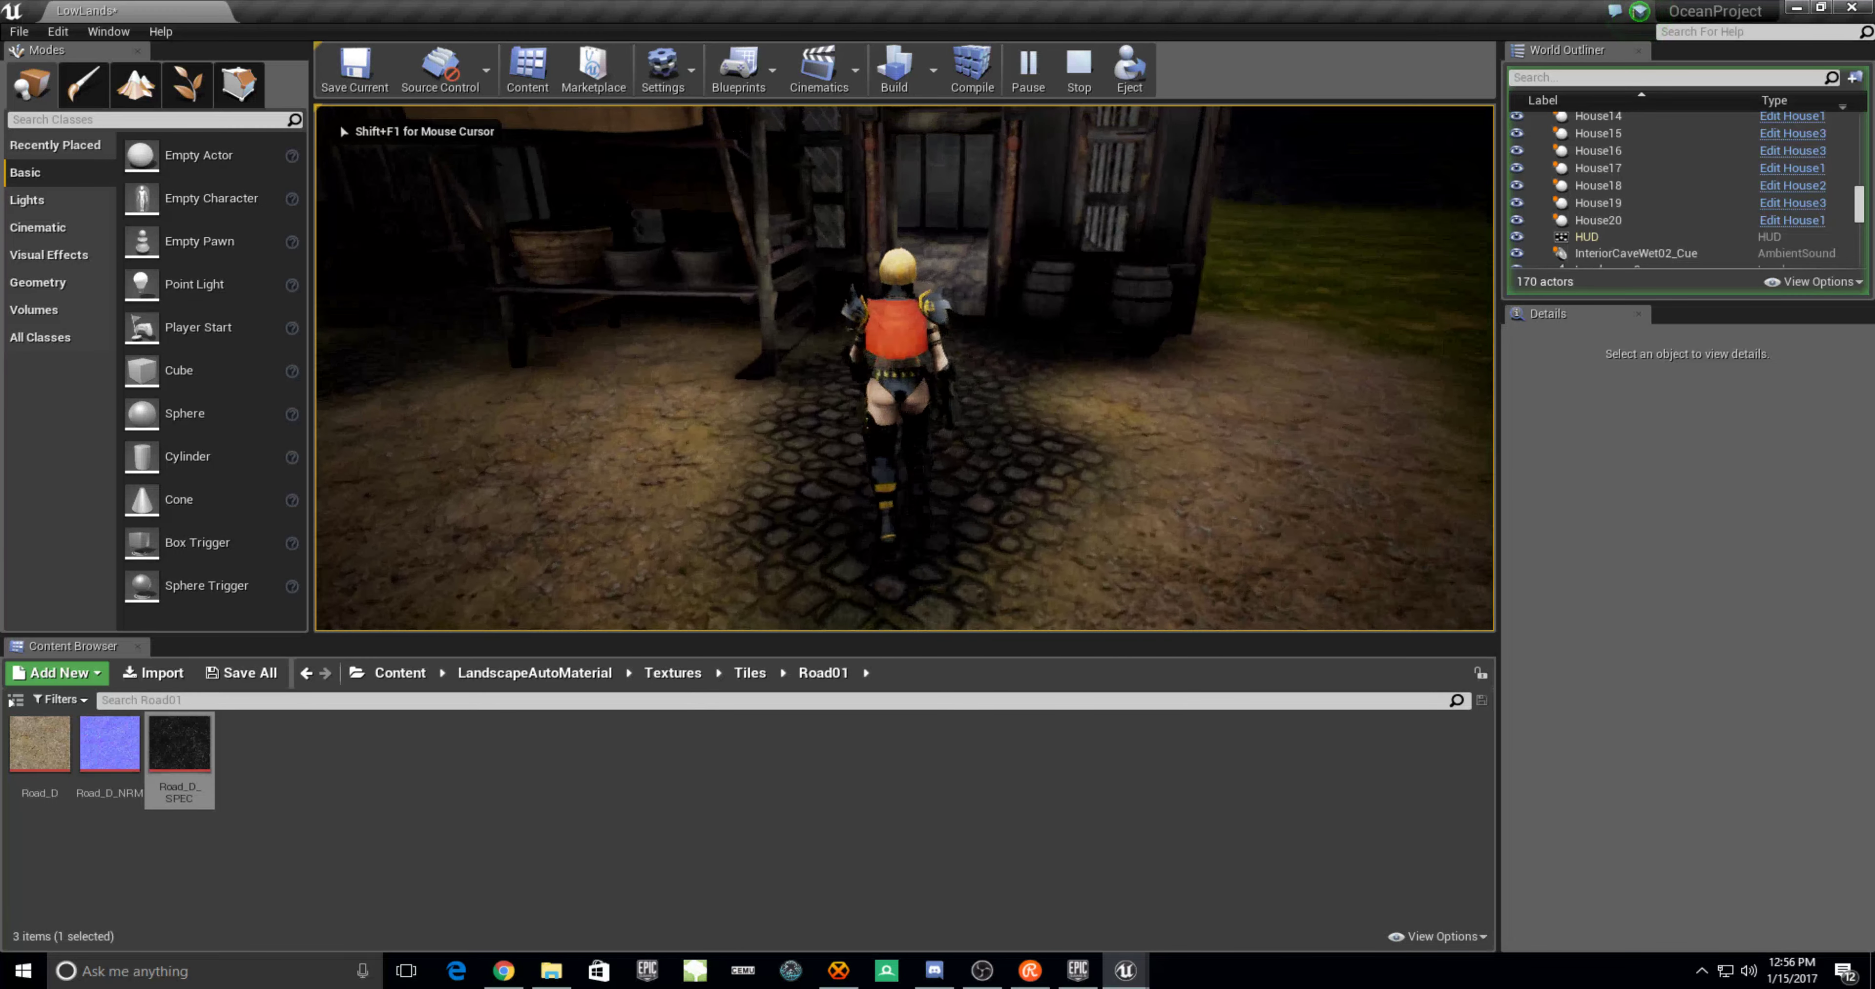
pyautogui.press('s')
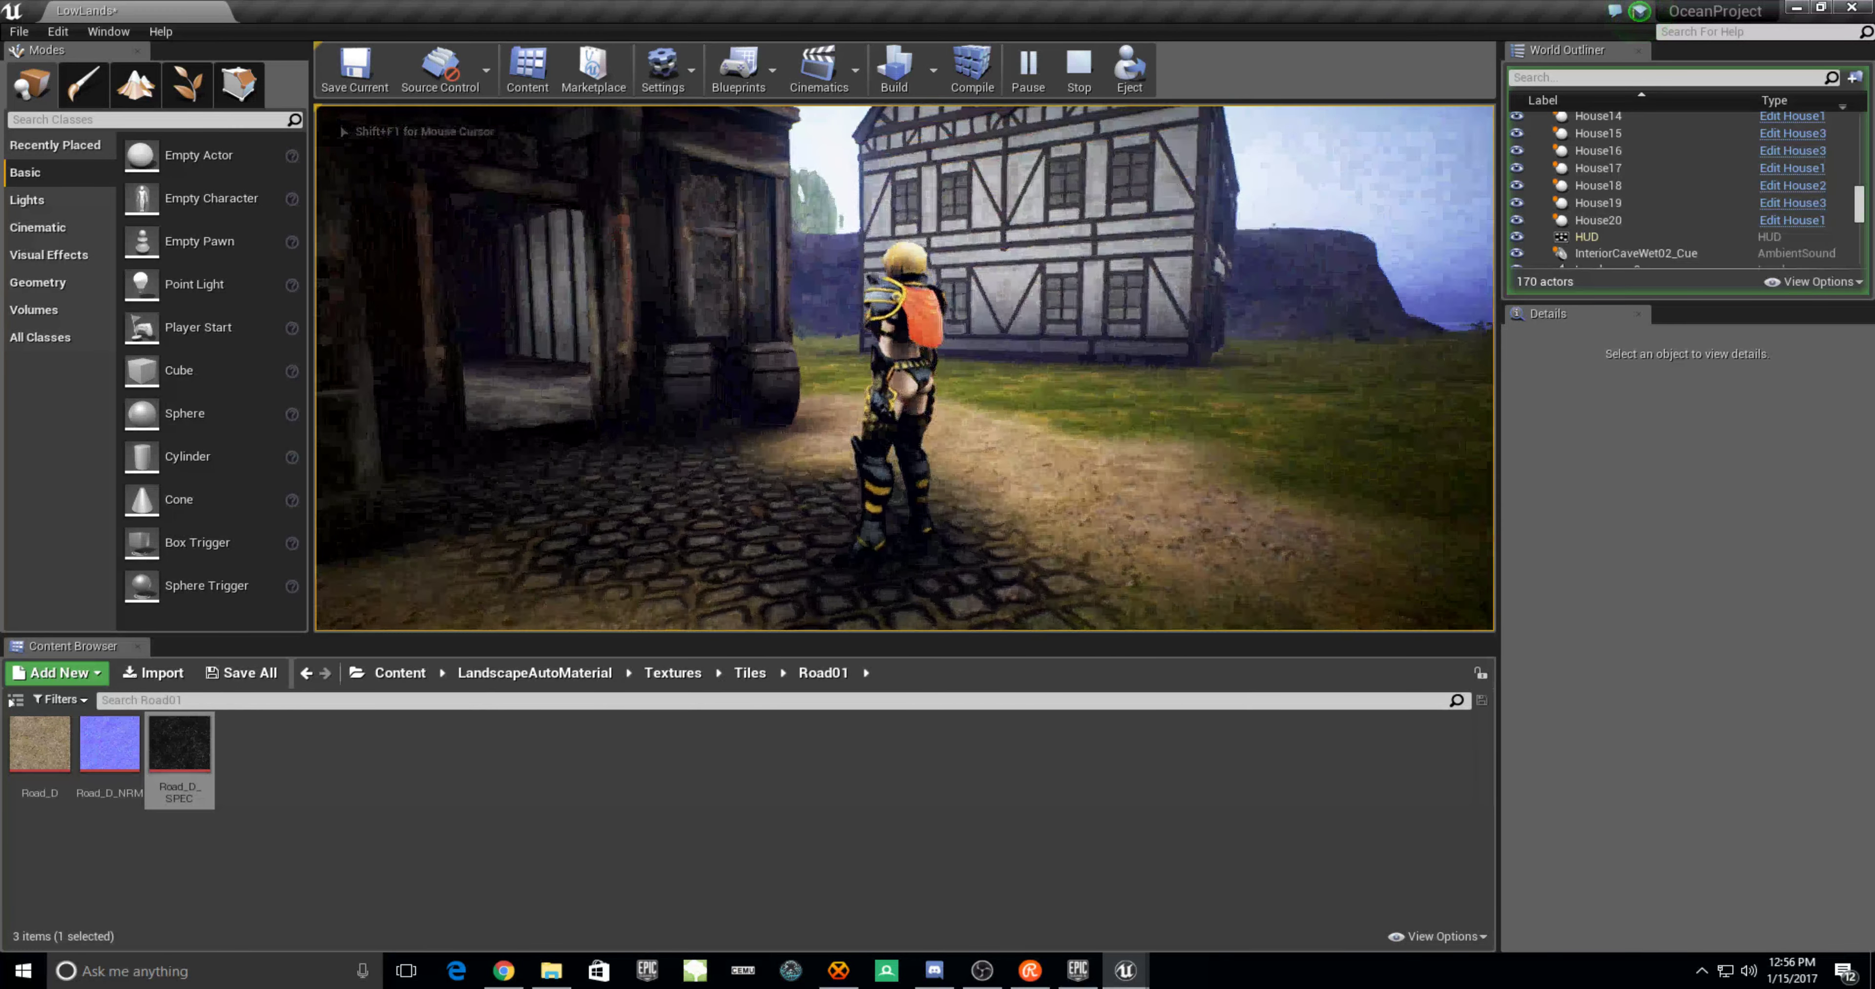
pyautogui.press('w')
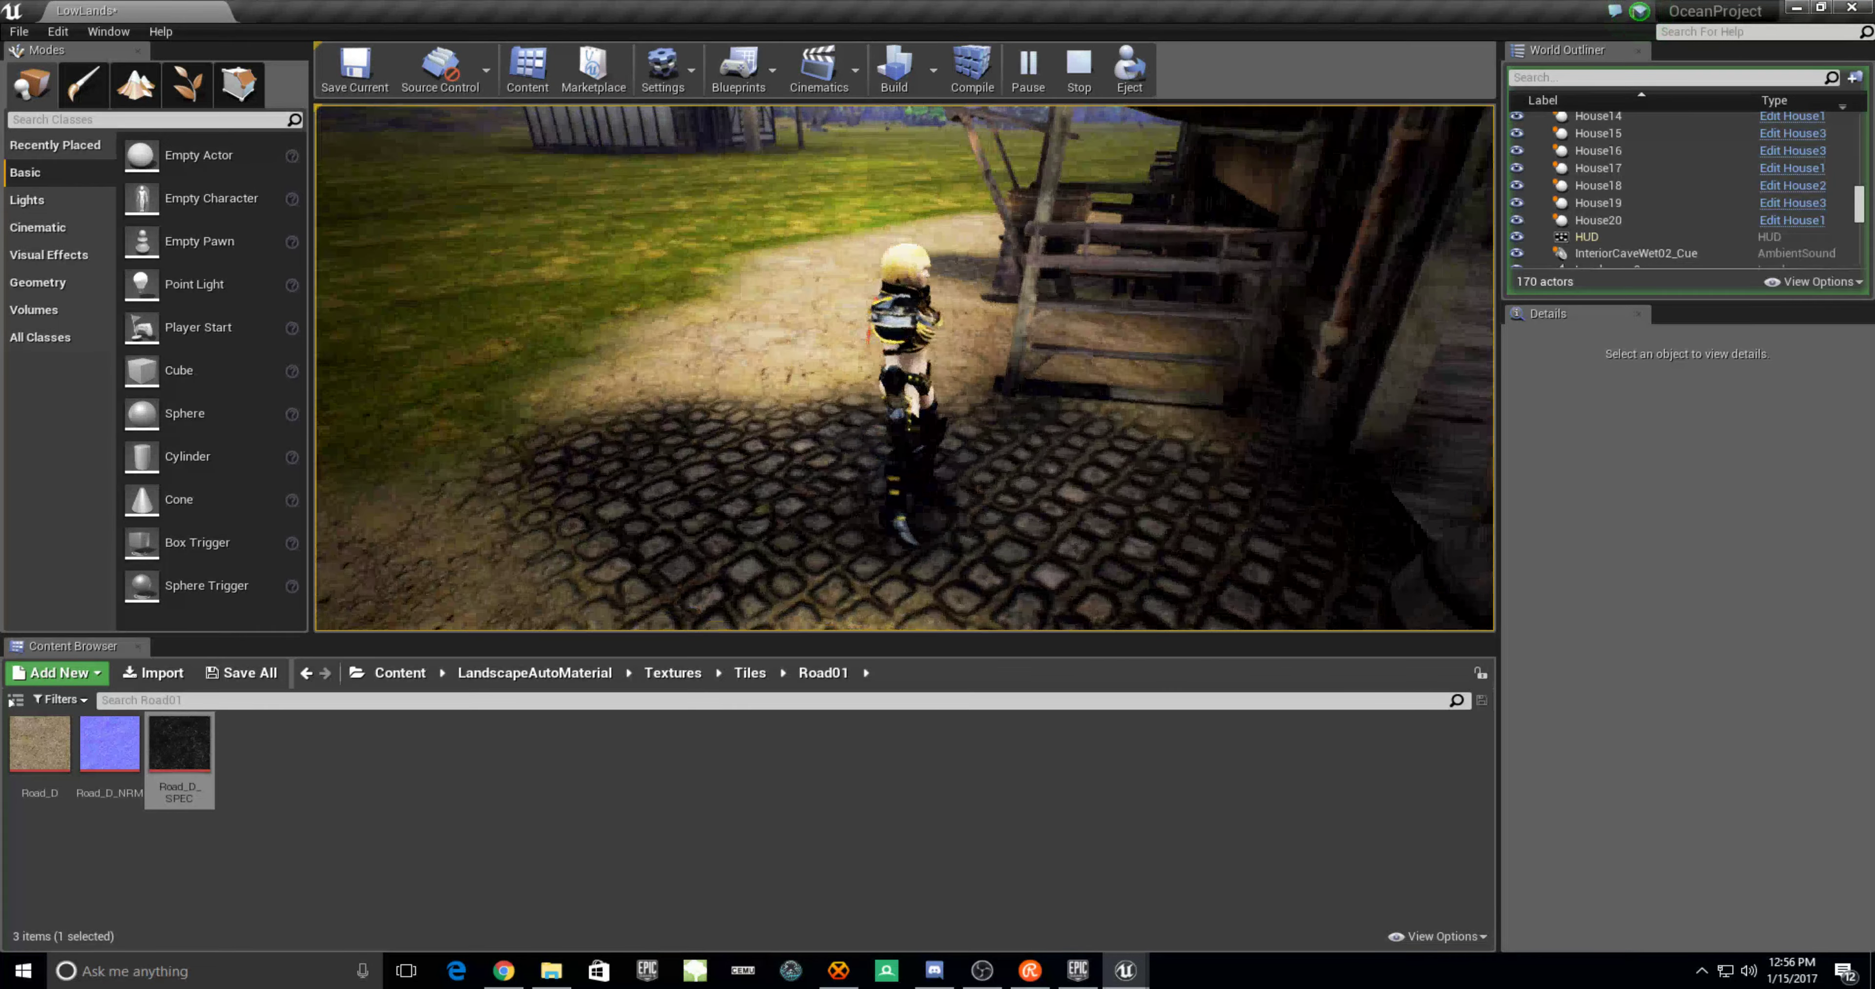
pyautogui.press('w')
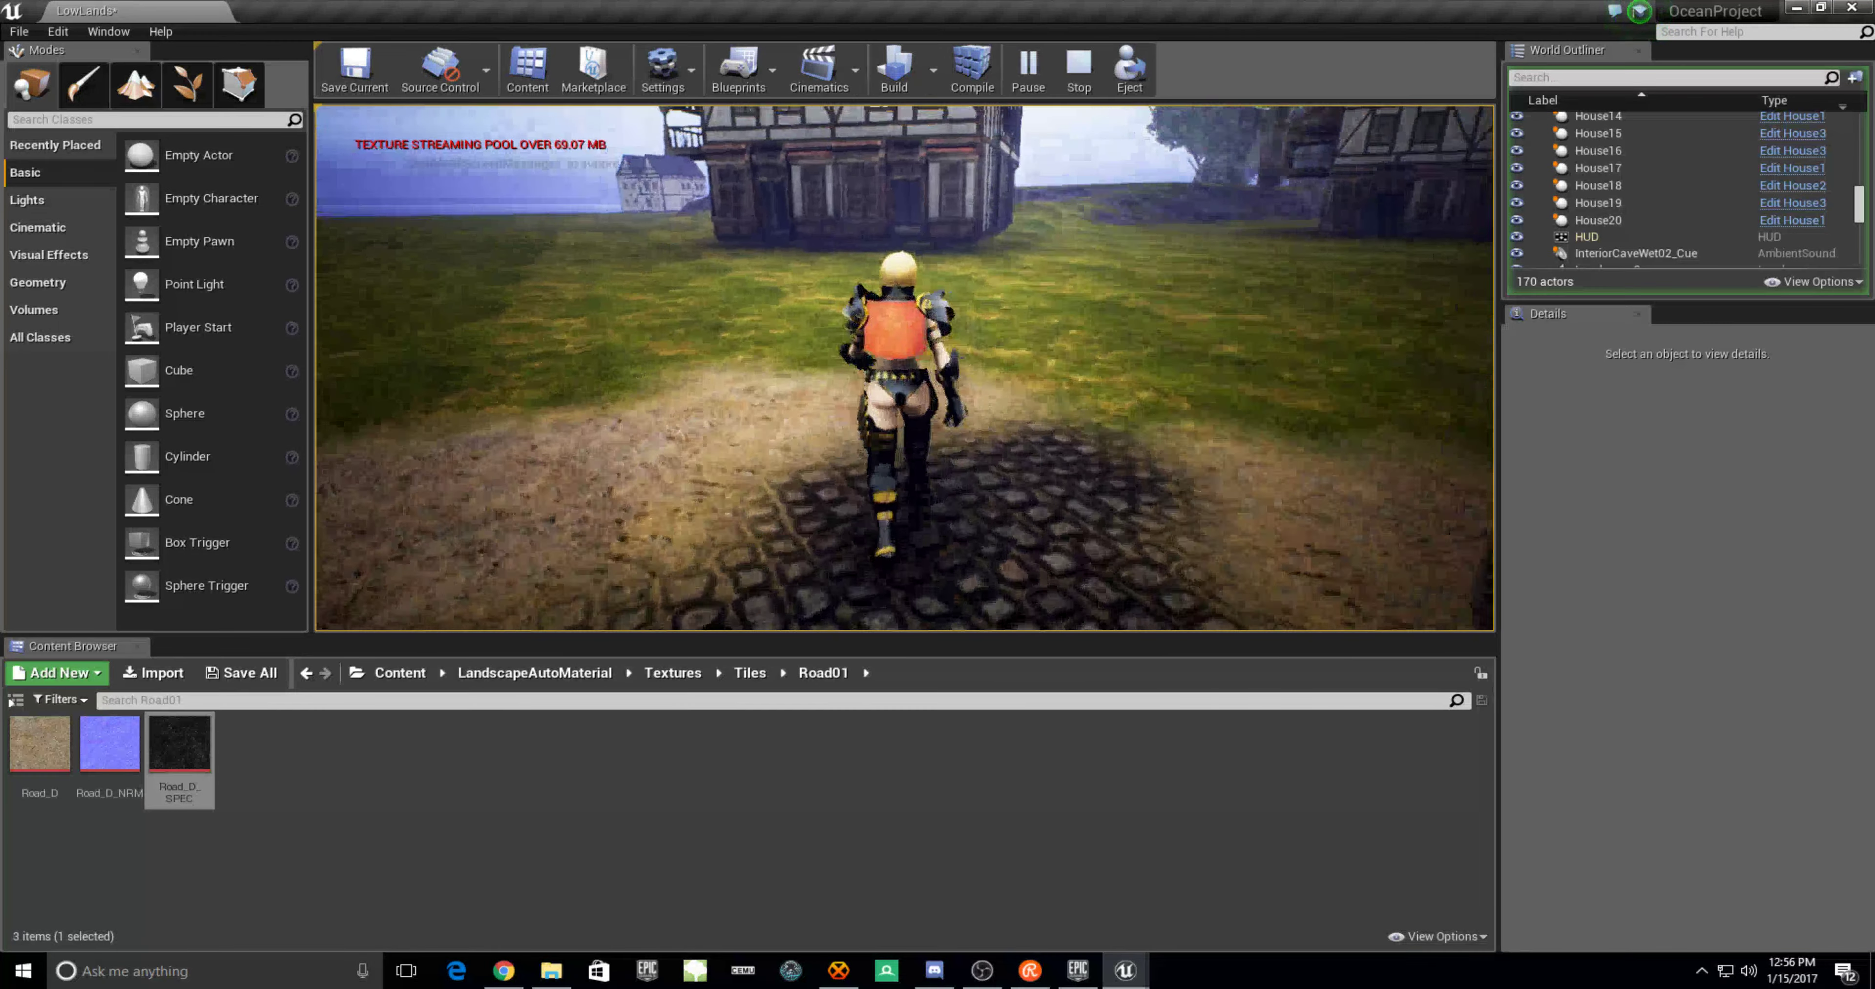
pyautogui.press('a')
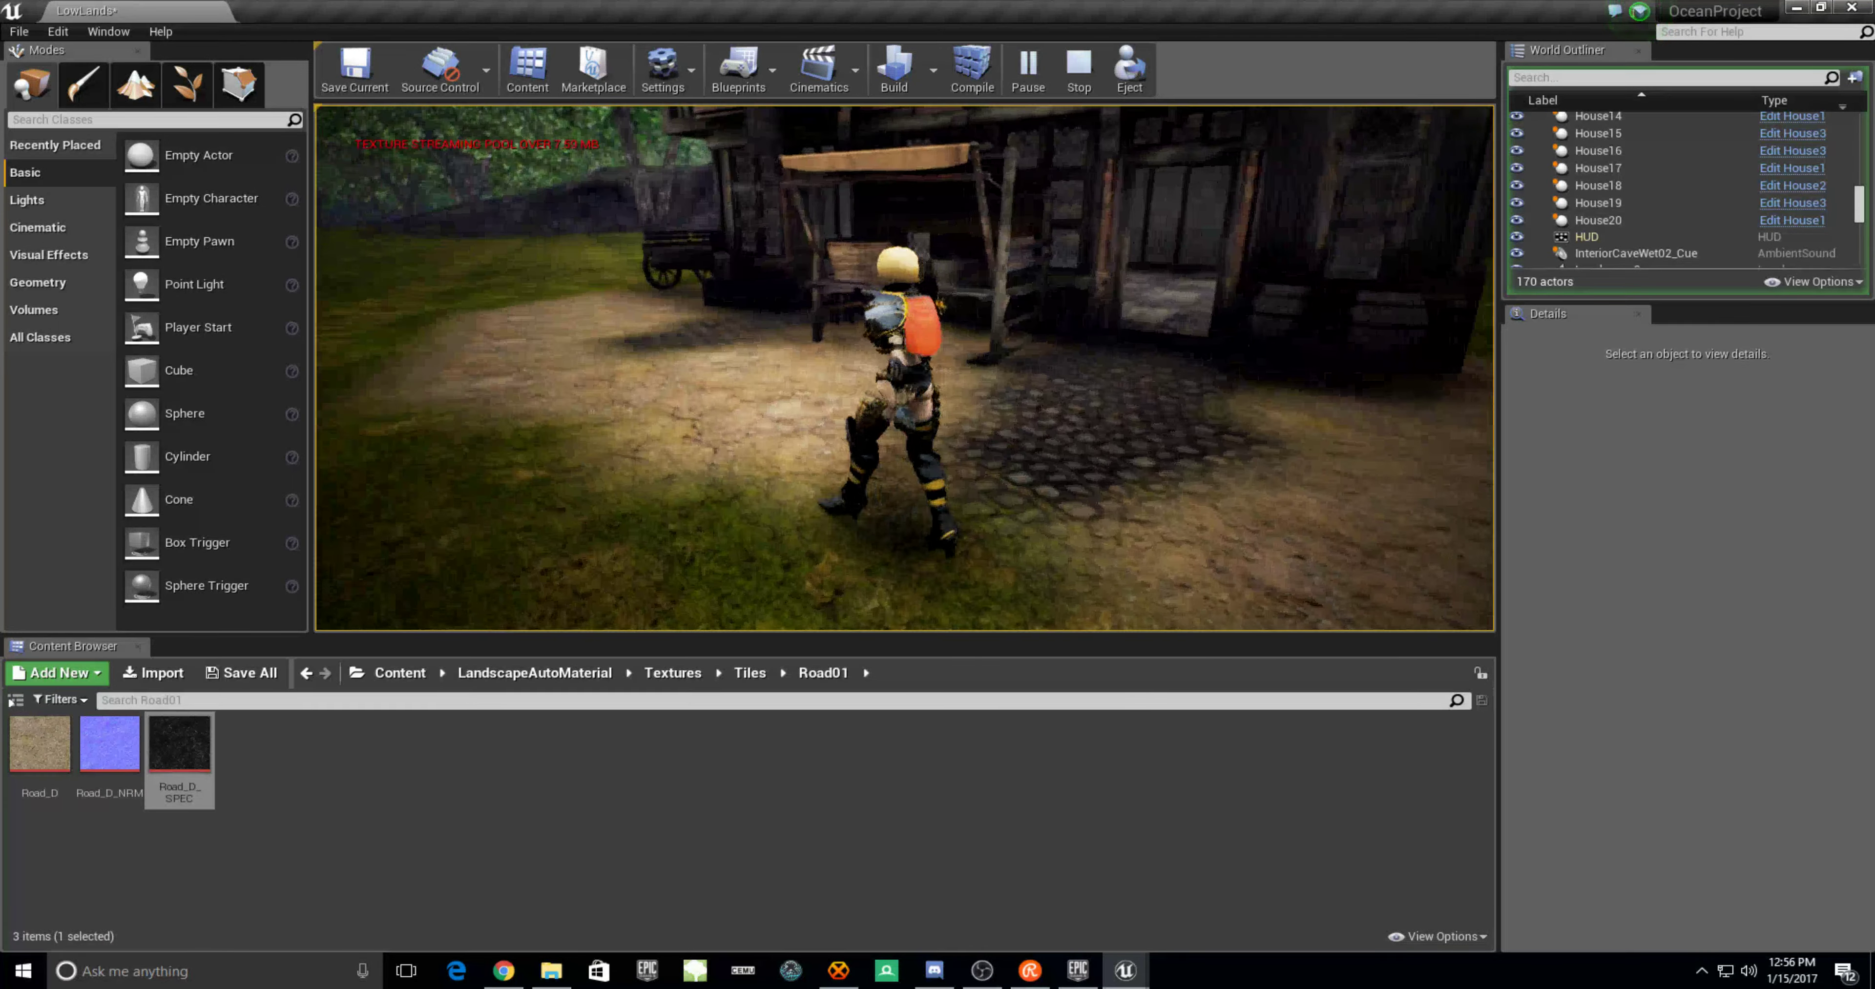
pyautogui.press('w')
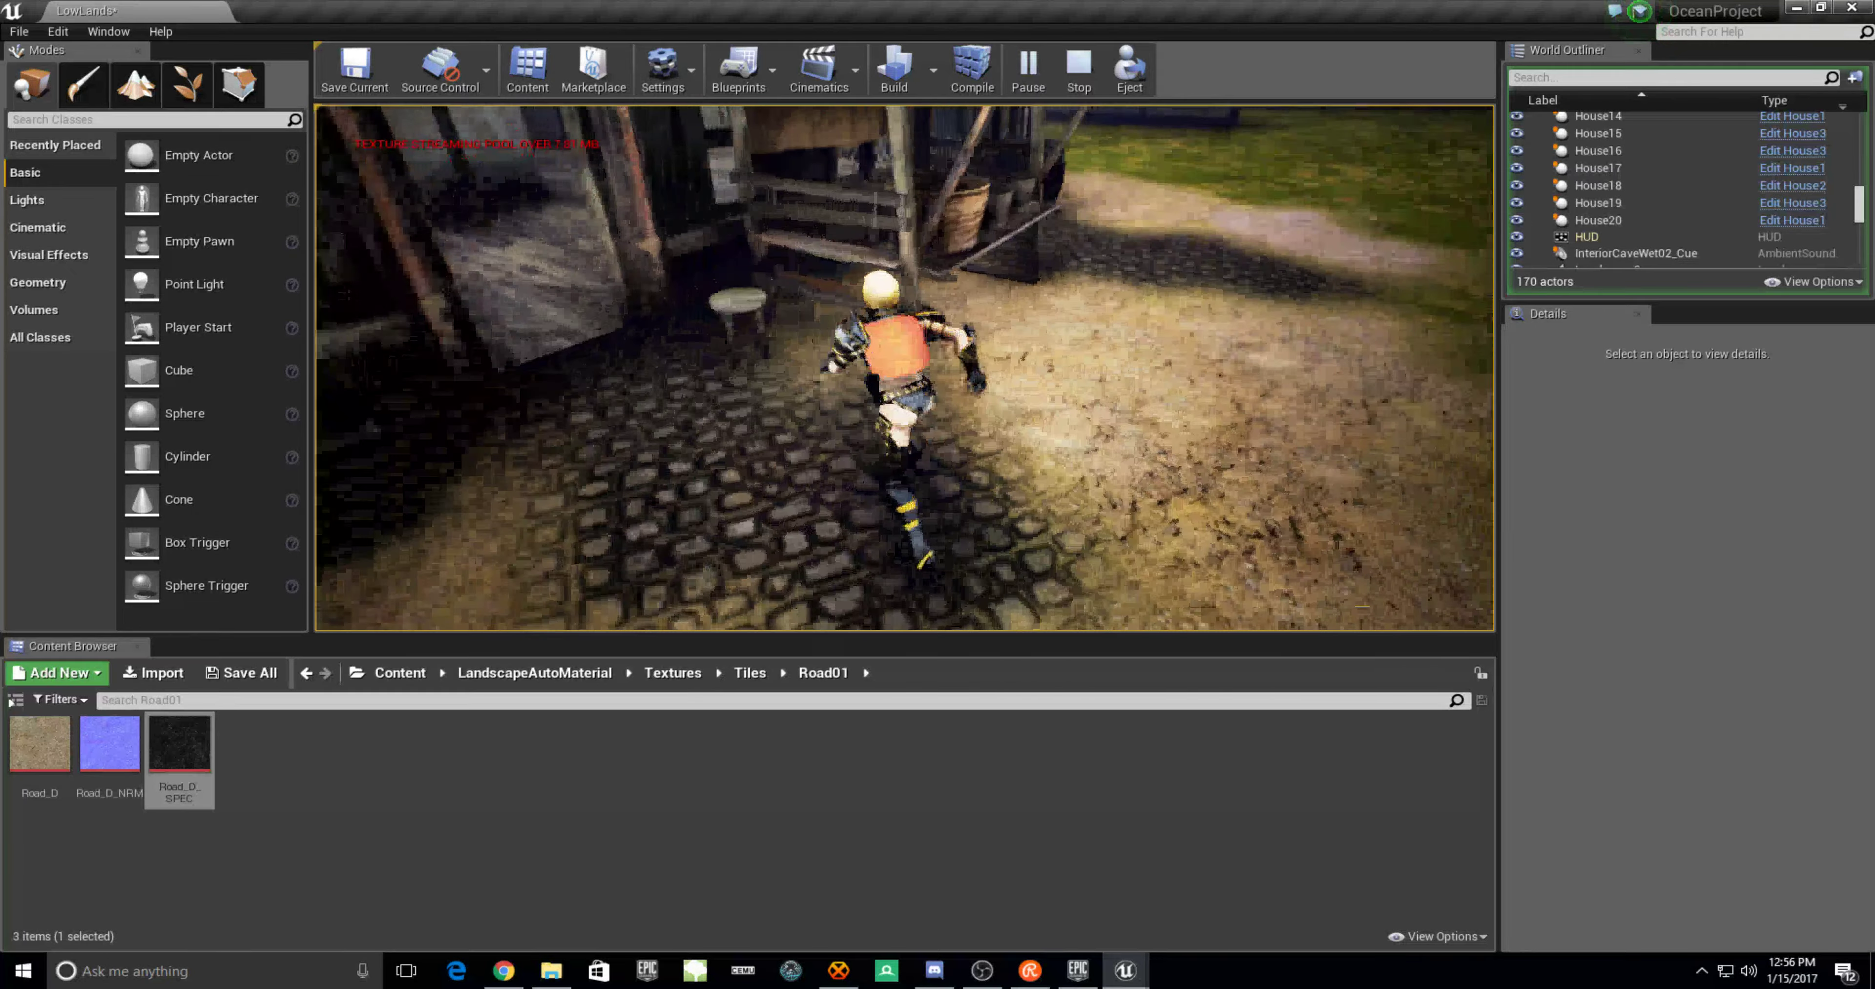
pyautogui.press('w')
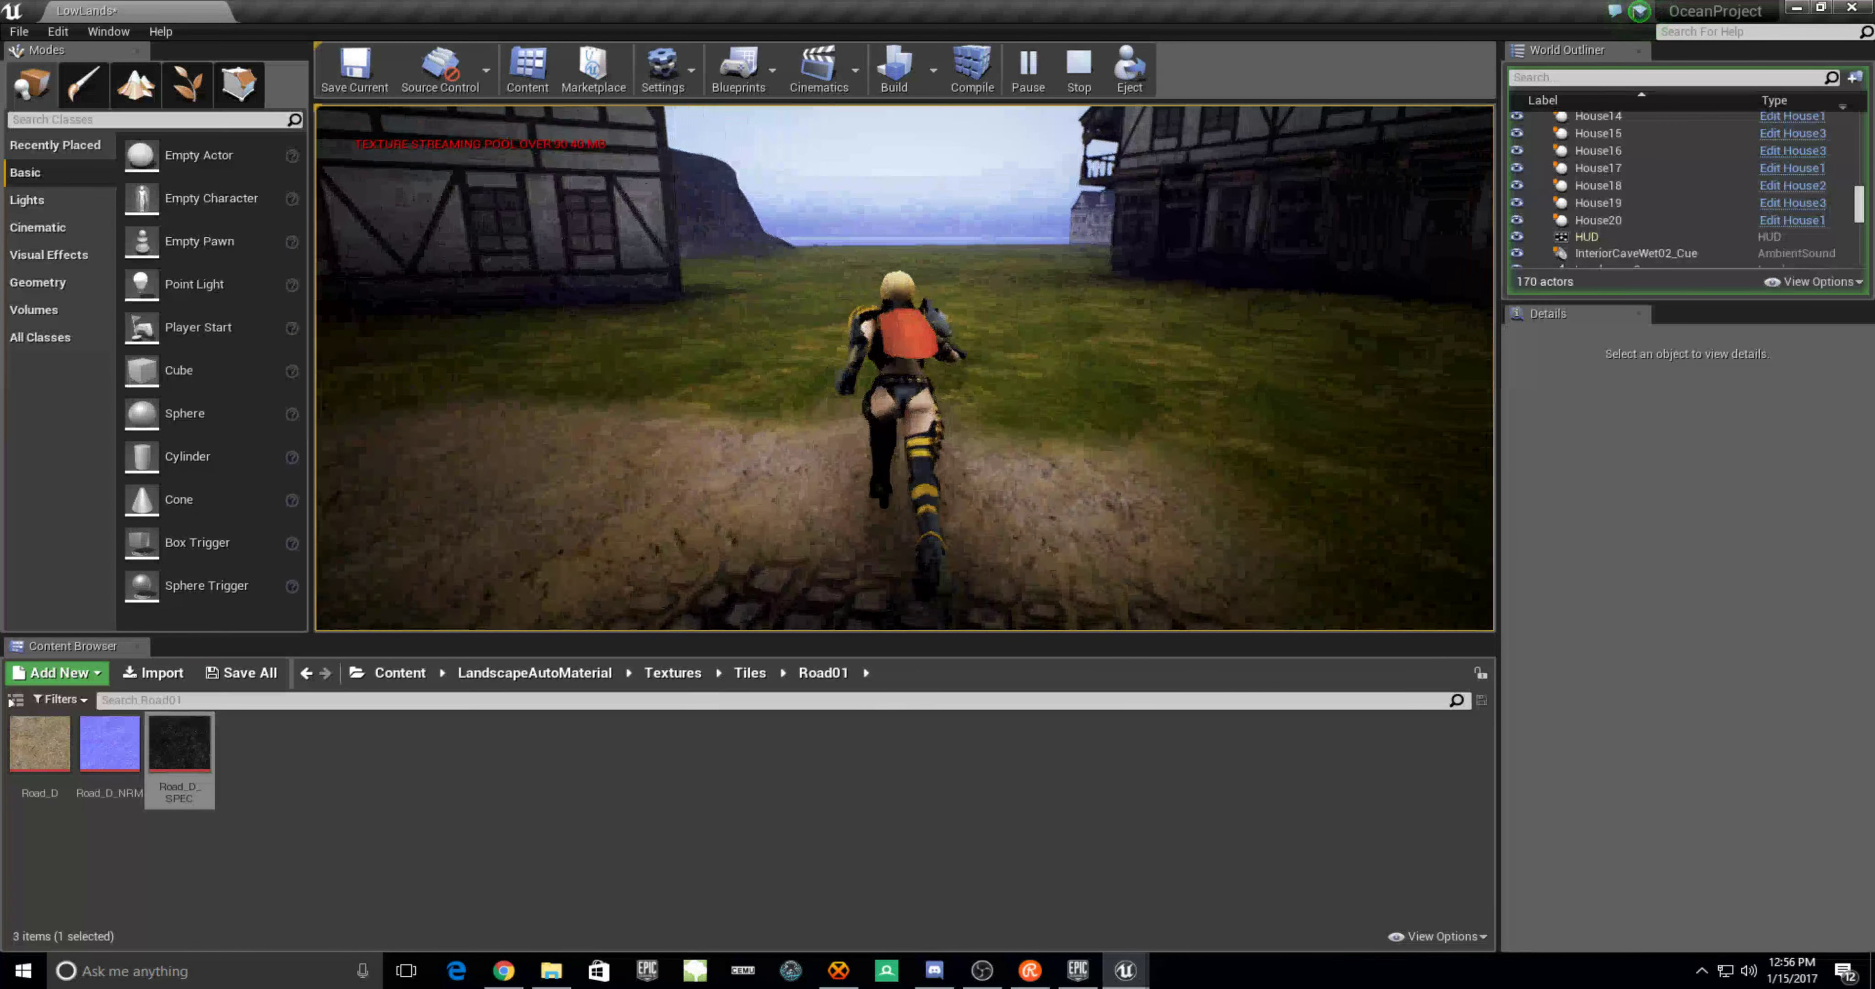
pyautogui.press('w')
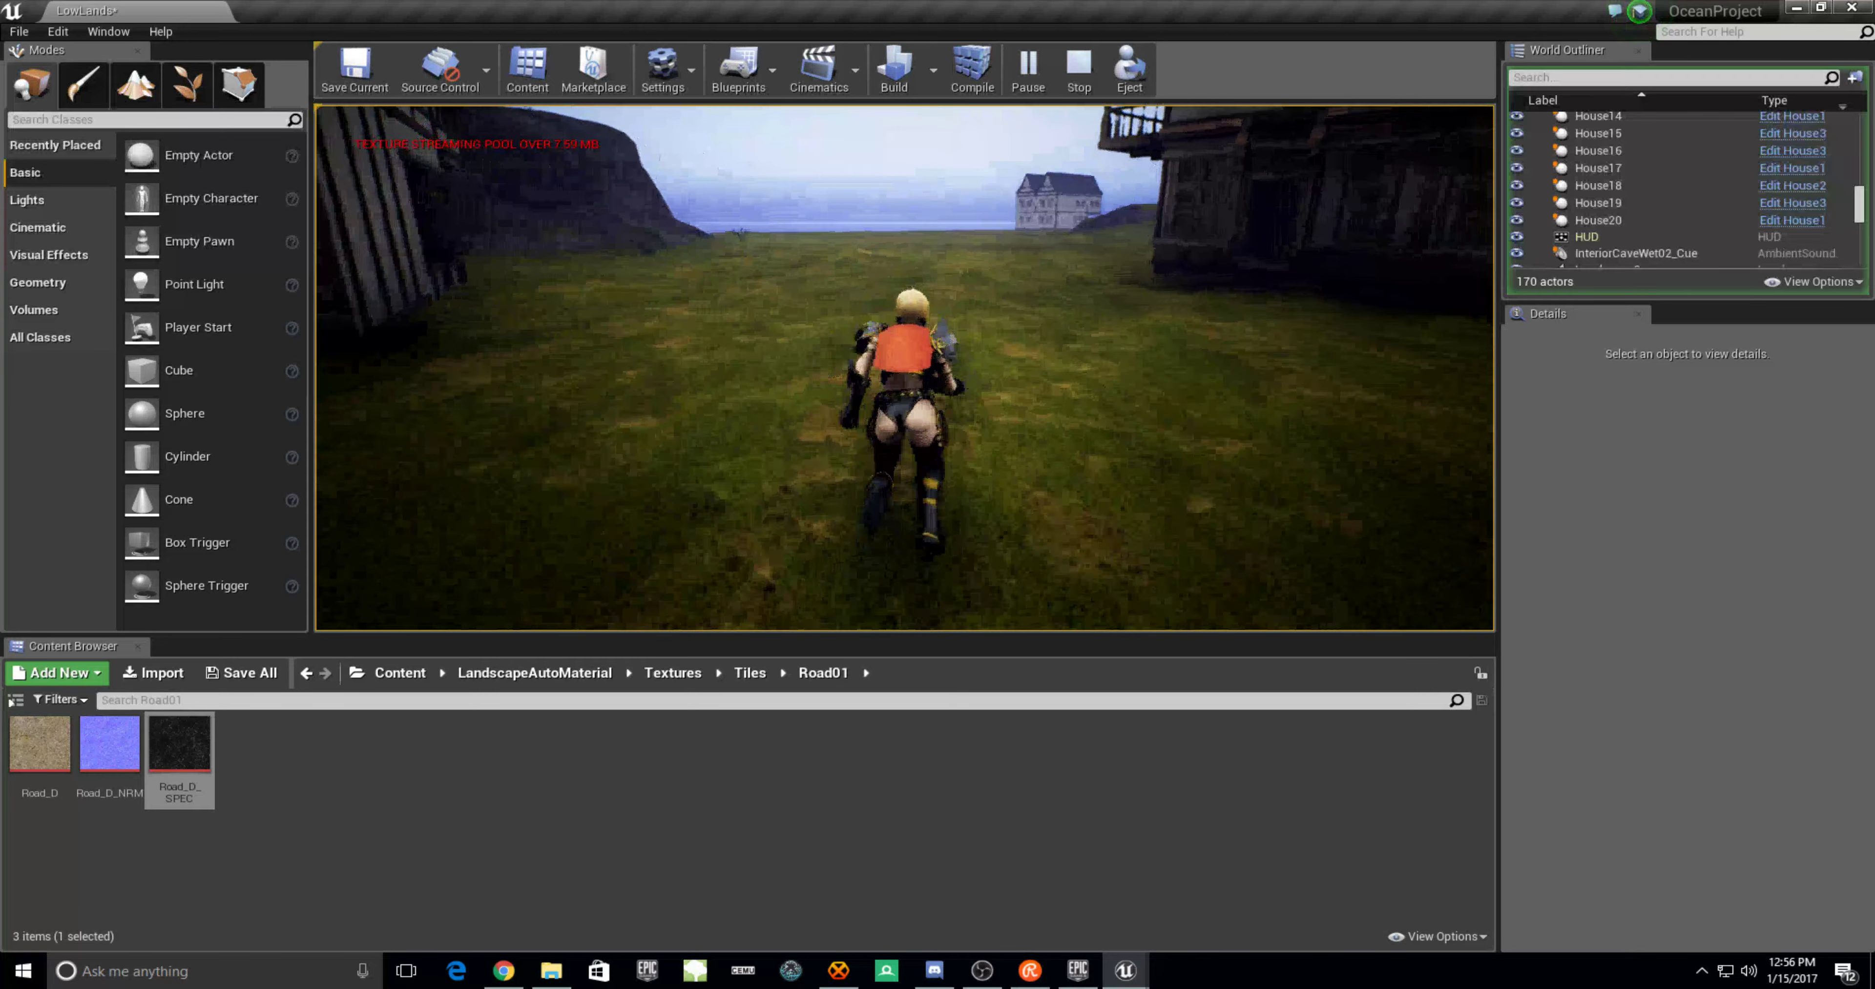